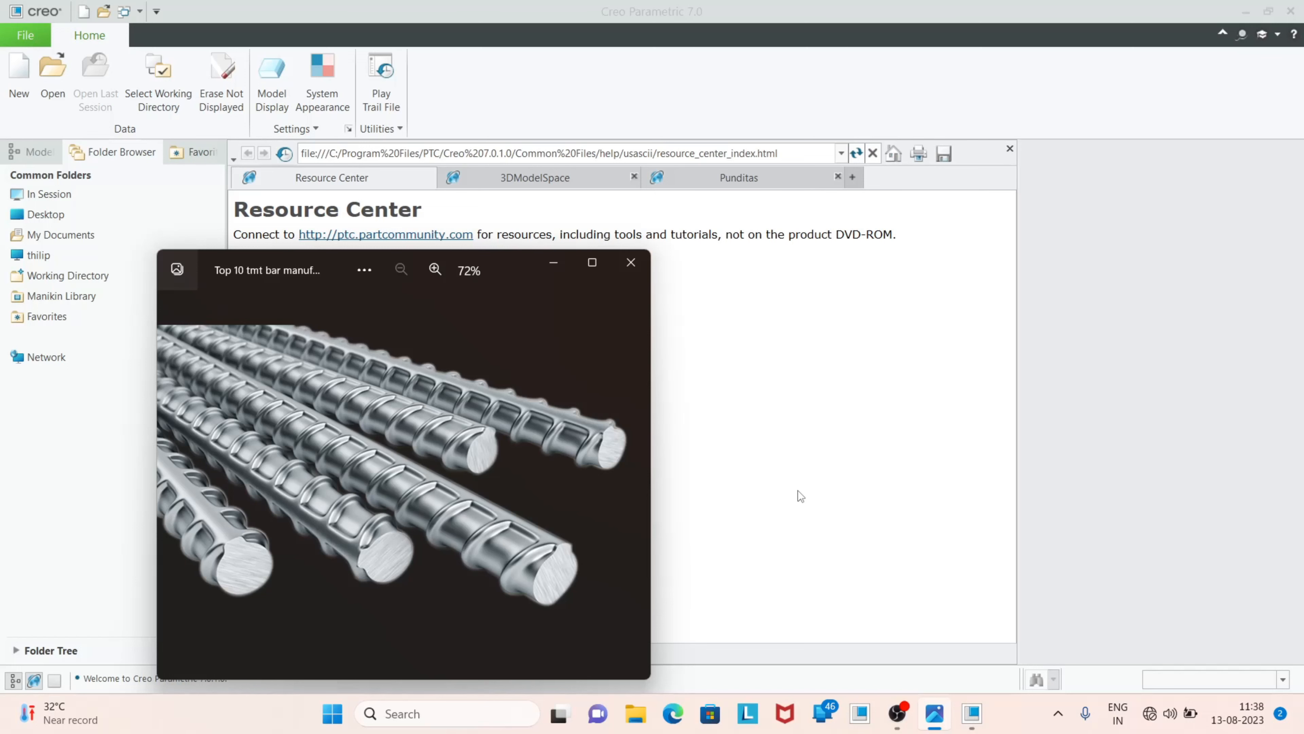
Minimize the reference image and set the working directory to the cad models folder on the Desktop
{"action": "left_click", "coordinate": [553, 267]}
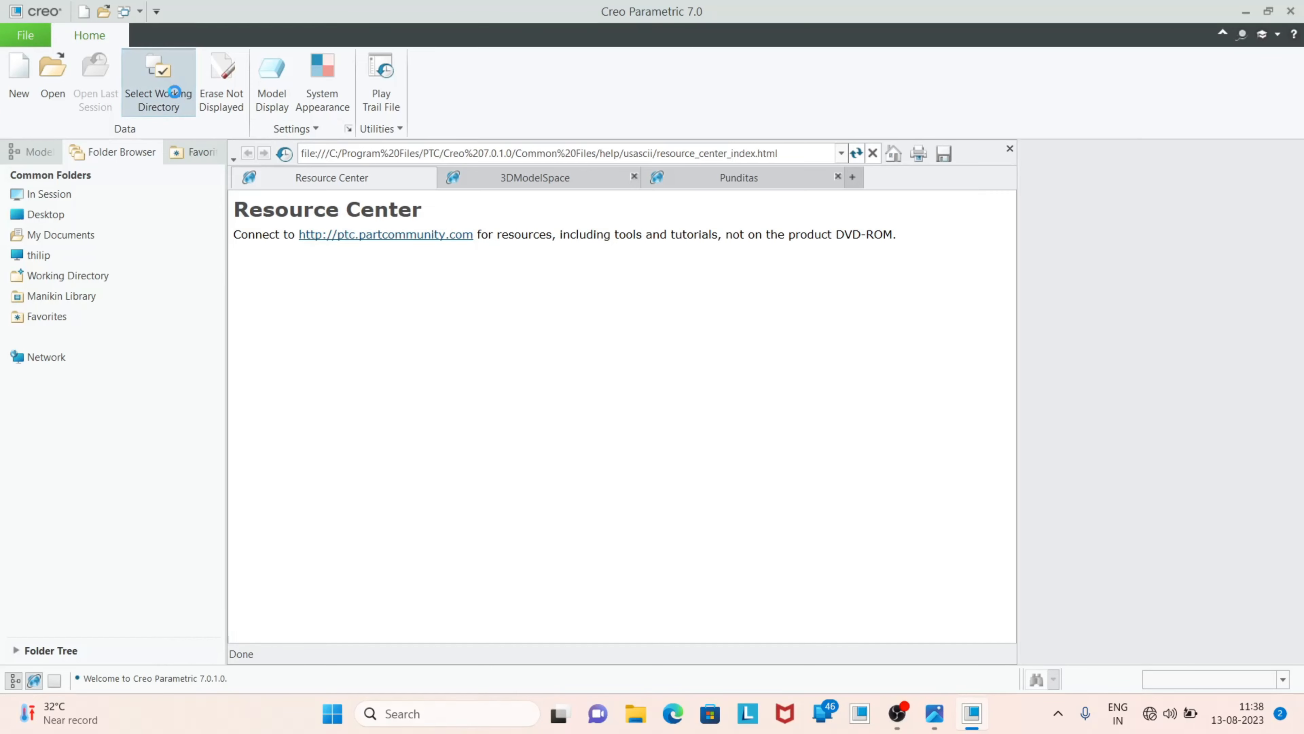
{"action": "left_click", "coordinate": [158, 82]}
{"action": "left_click", "coordinate": [418, 266]}
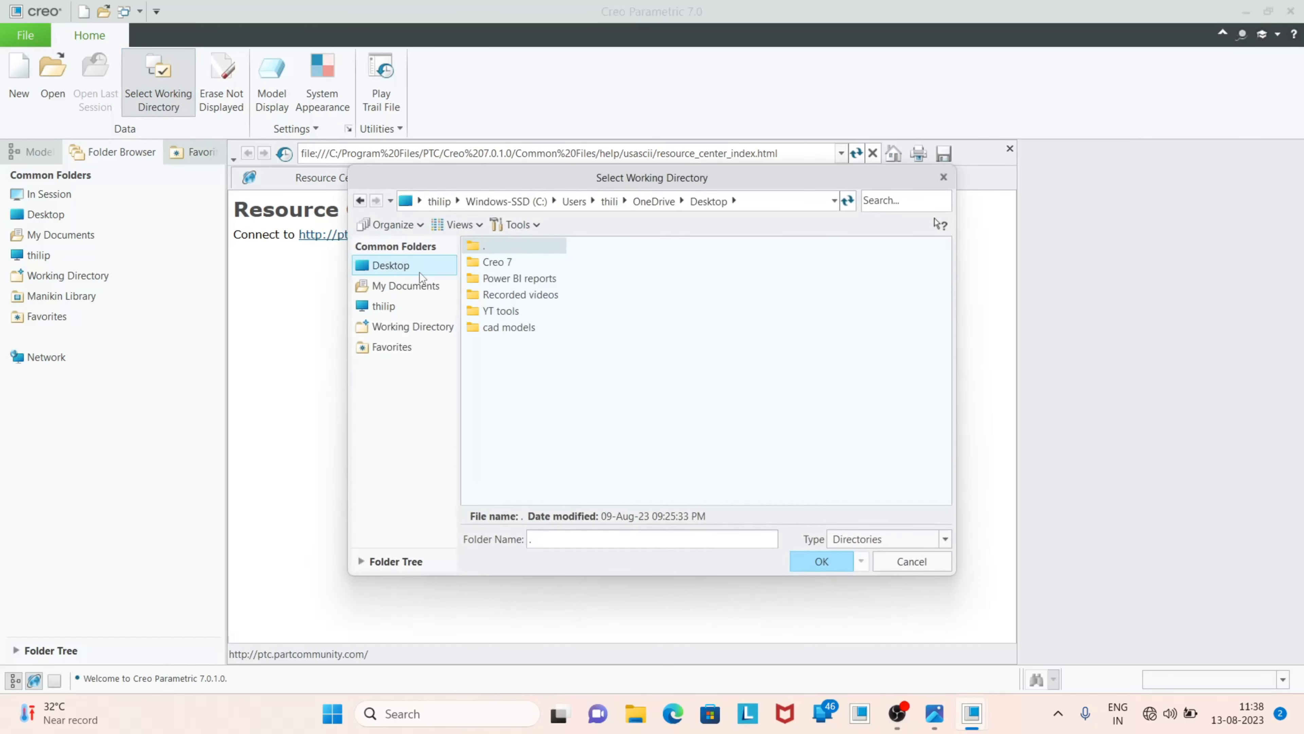
{"action": "double_click", "coordinate": [505, 329]}
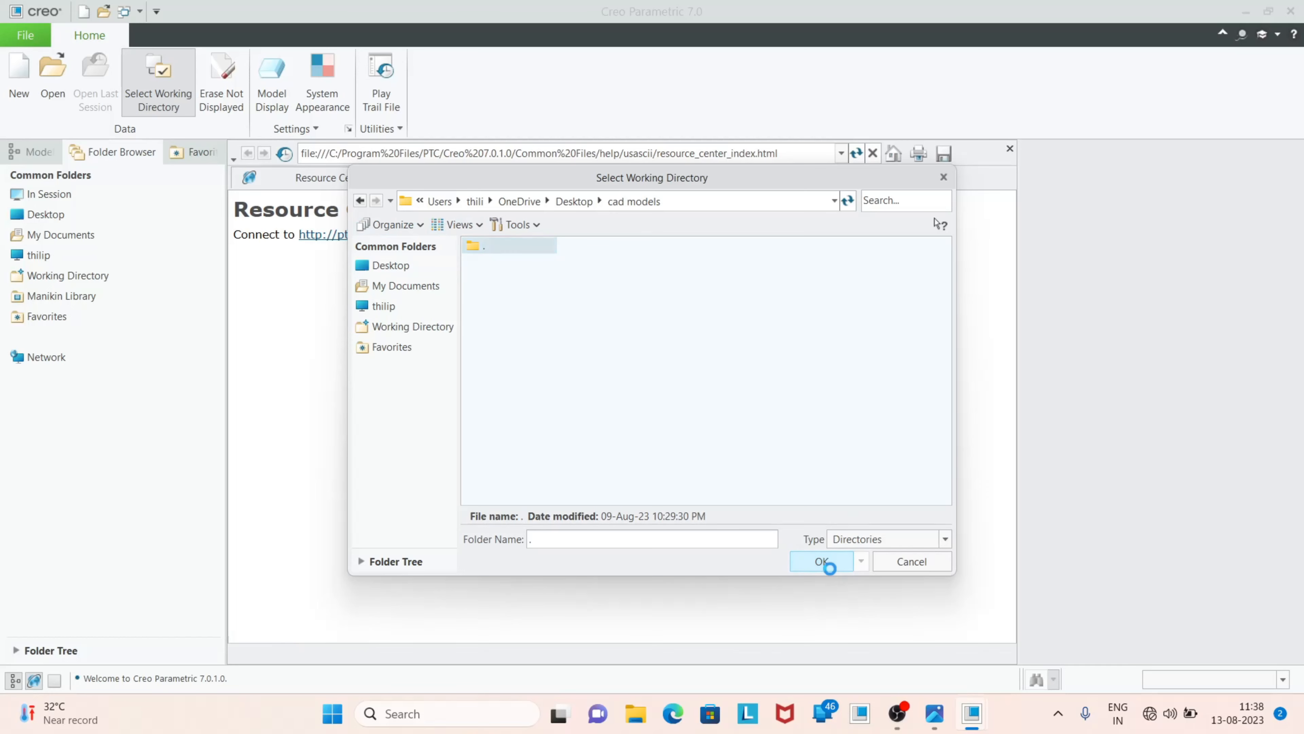
{"action": "left_click", "coordinate": [827, 564]}
Create a new solid part named TMT_BAR without the default template, using the mmns_part_solid_abs template
{"action": "left_click", "coordinate": [20, 82]}
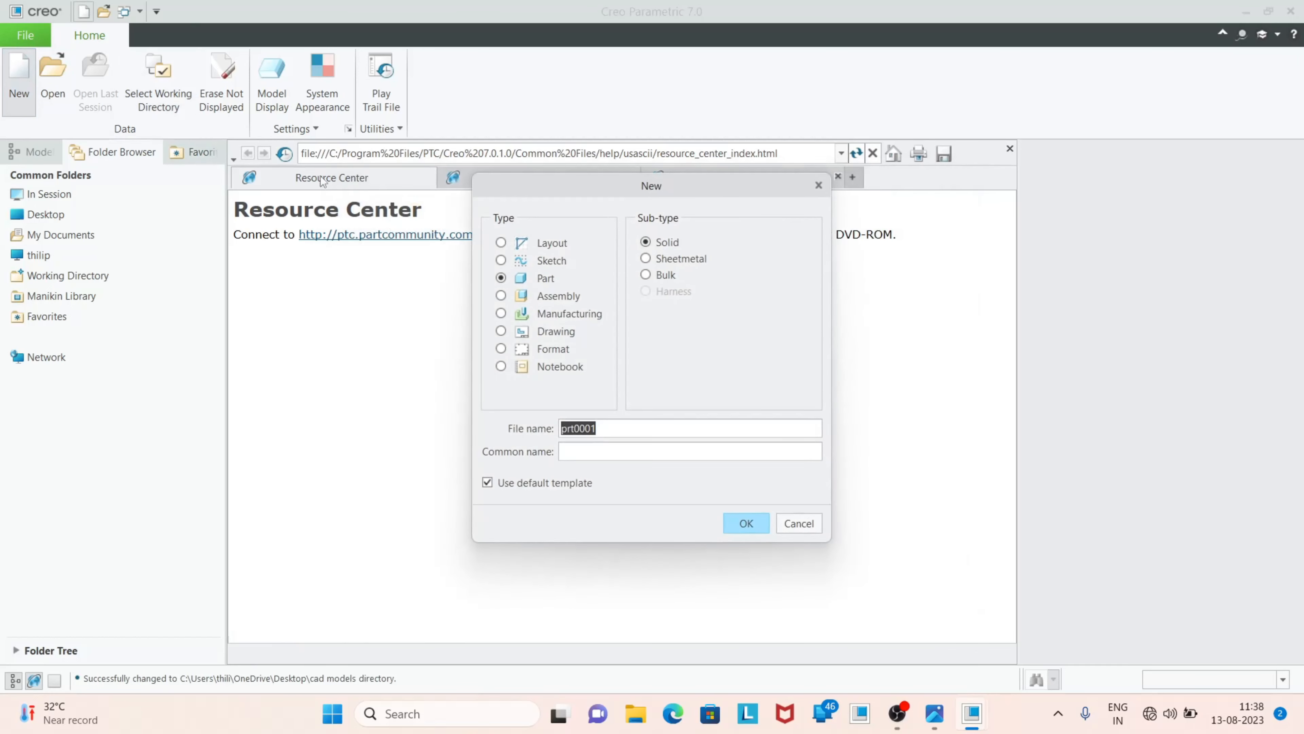
{"action": "left_click", "coordinate": [488, 483]}
{"action": "double_click", "coordinate": [617, 428]}
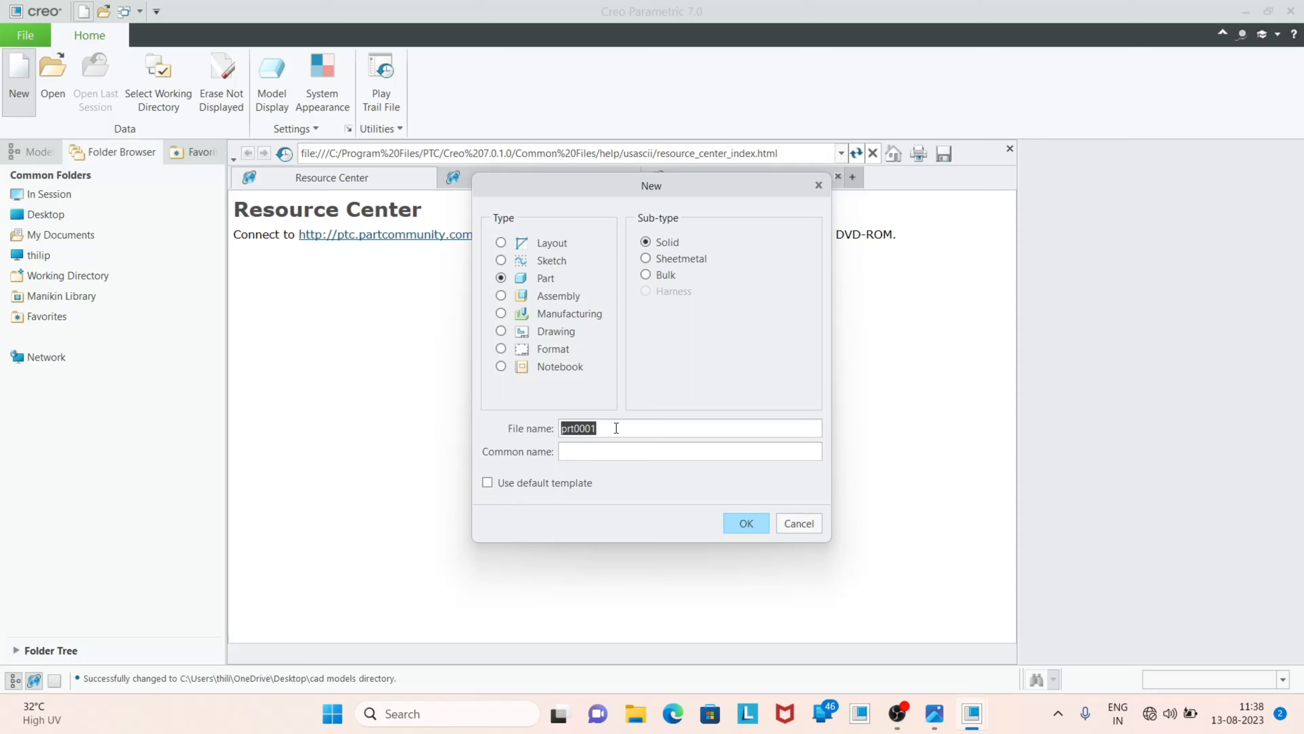
{"action": "type", "text": "TMT_BAR"}
{"action": "left_click", "coordinate": [746, 523]}
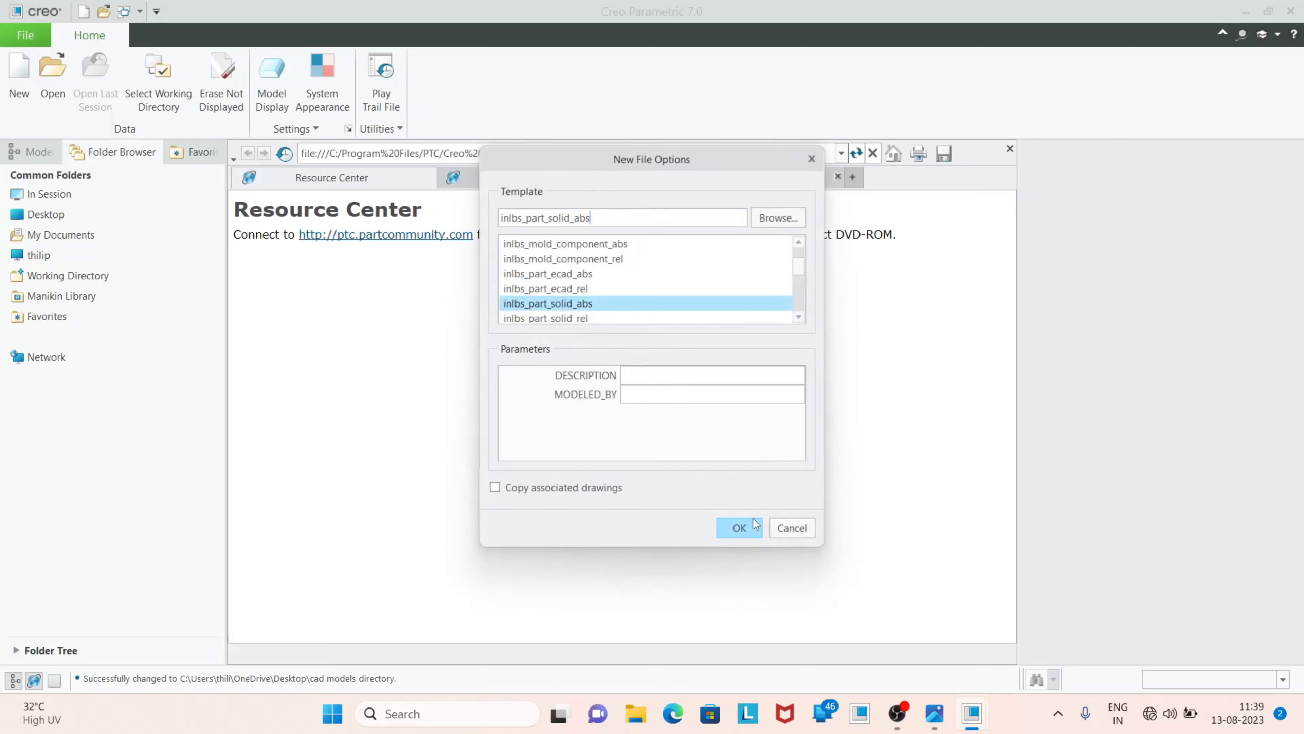
{"action": "scroll", "coordinate": [604, 285], "scroll_direction": "down", "scroll_amount": 4}
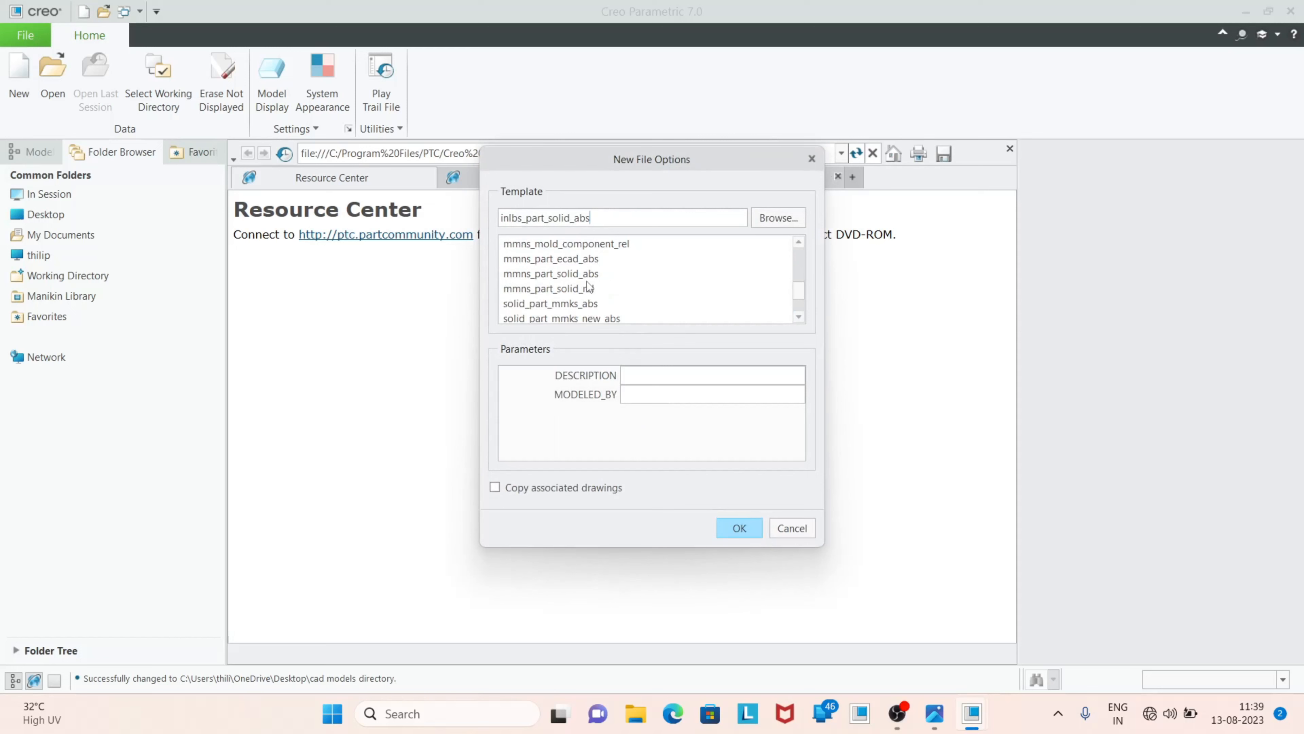
{"action": "scroll", "coordinate": [587, 281], "scroll_direction": "down", "scroll_amount": 2}
{"action": "scroll", "coordinate": [586, 281], "scroll_direction": "up", "scroll_amount": 2}
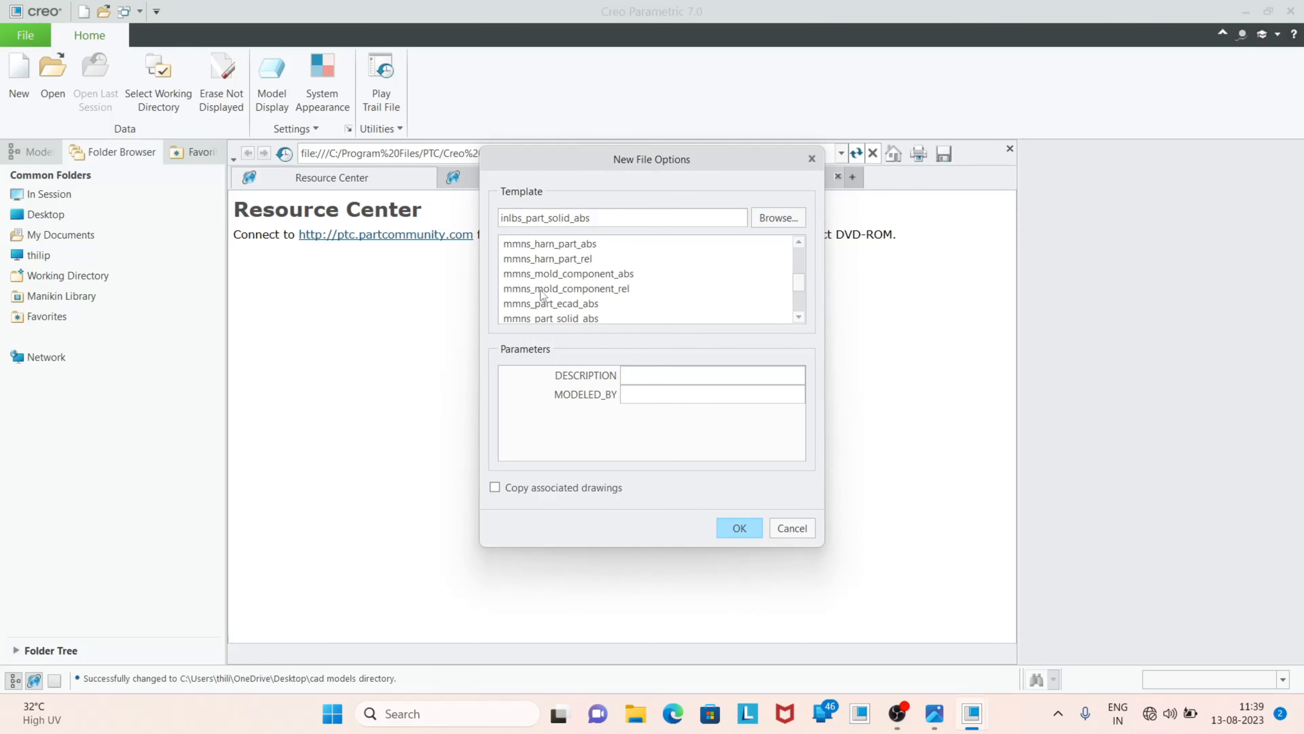
{"action": "left_click", "coordinate": [560, 318]}
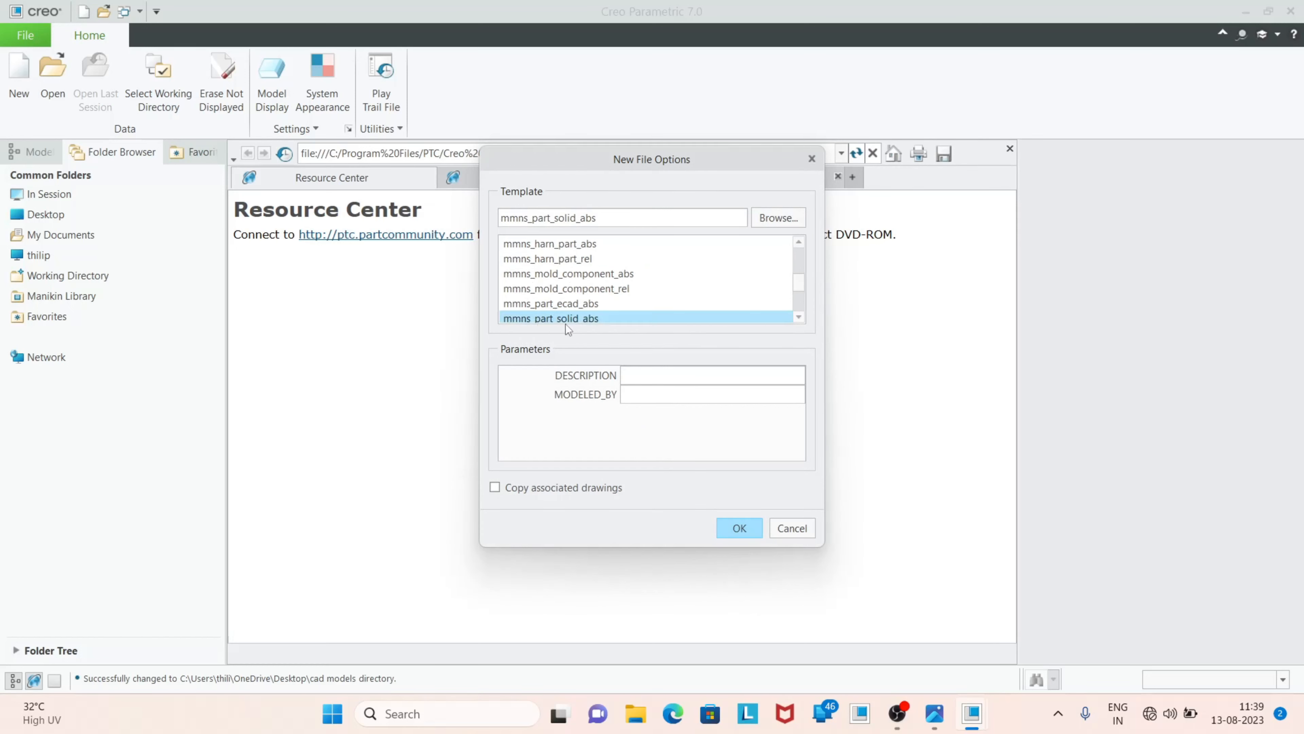
{"action": "left_click", "coordinate": [739, 532]}
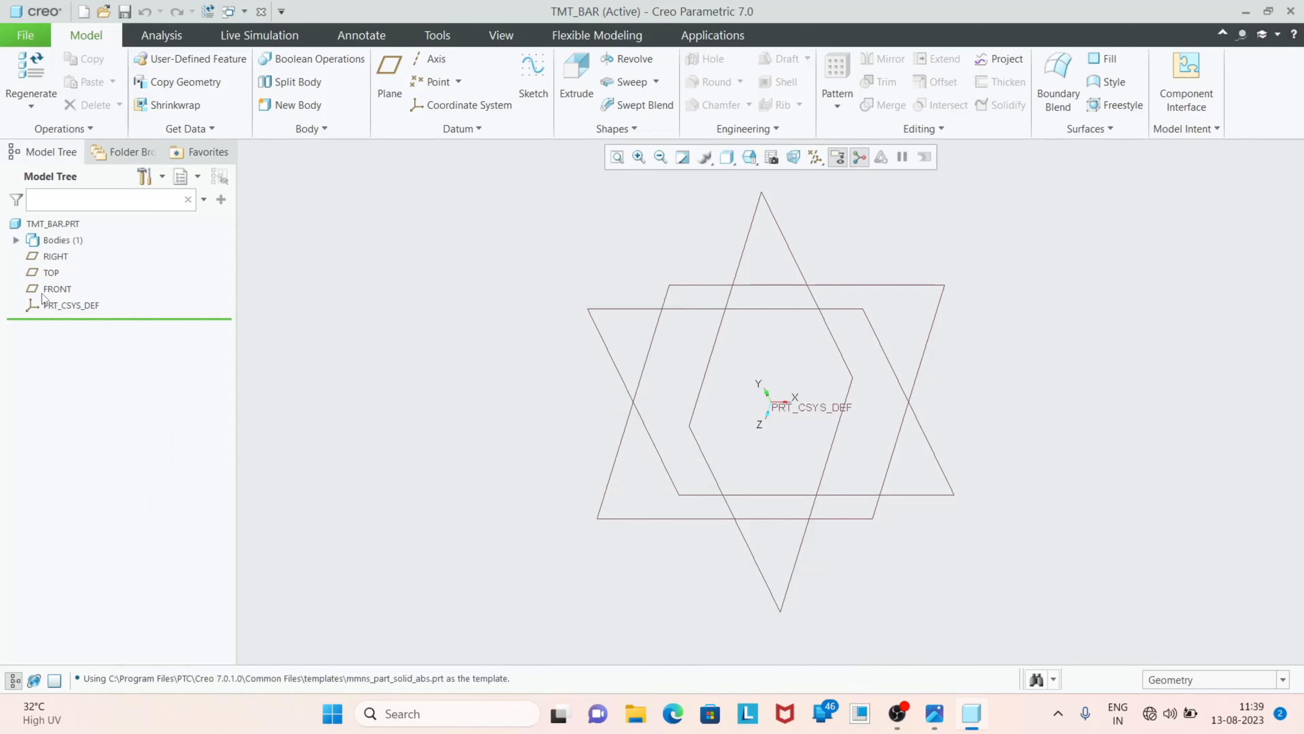
Sketch a circle centred on the origin on the FRONT datum plane, viewed square to the sketch plane
{"action": "left_click", "coordinate": [61, 290]}
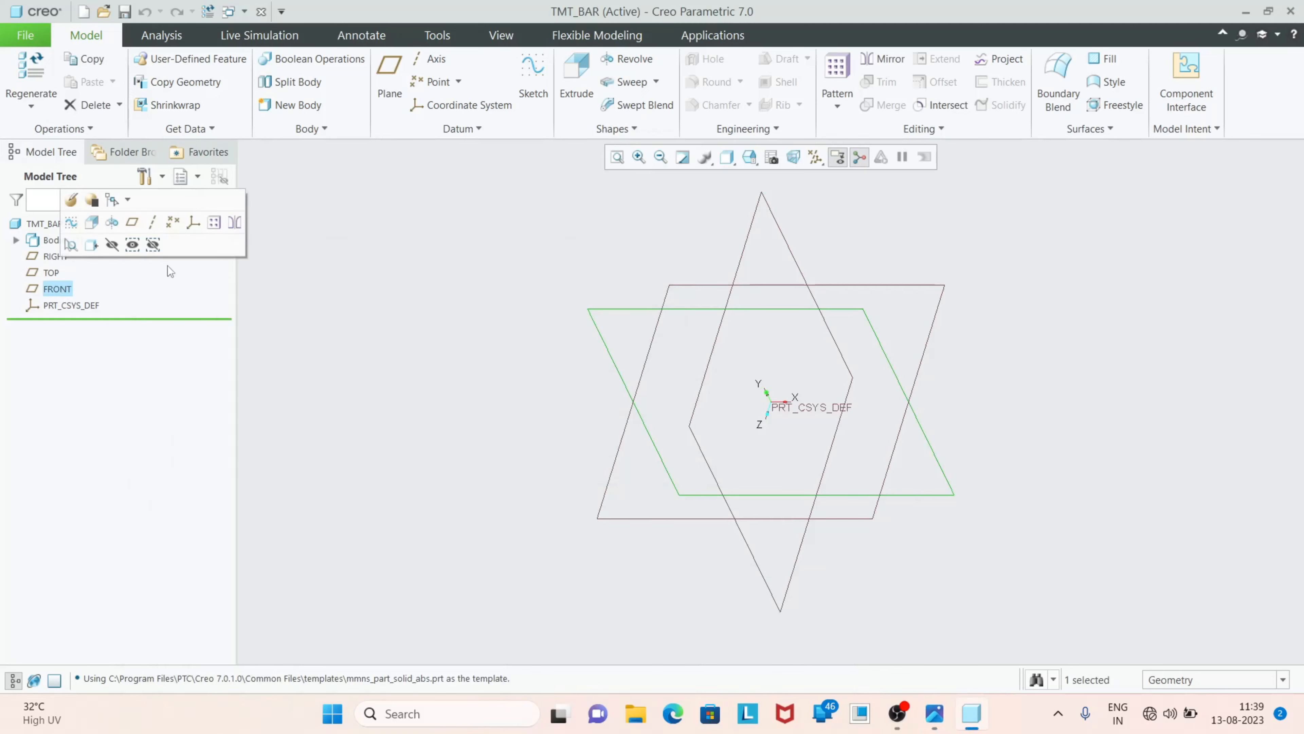
{"action": "left_click", "coordinate": [535, 92]}
{"action": "left_click", "coordinate": [804, 157]}
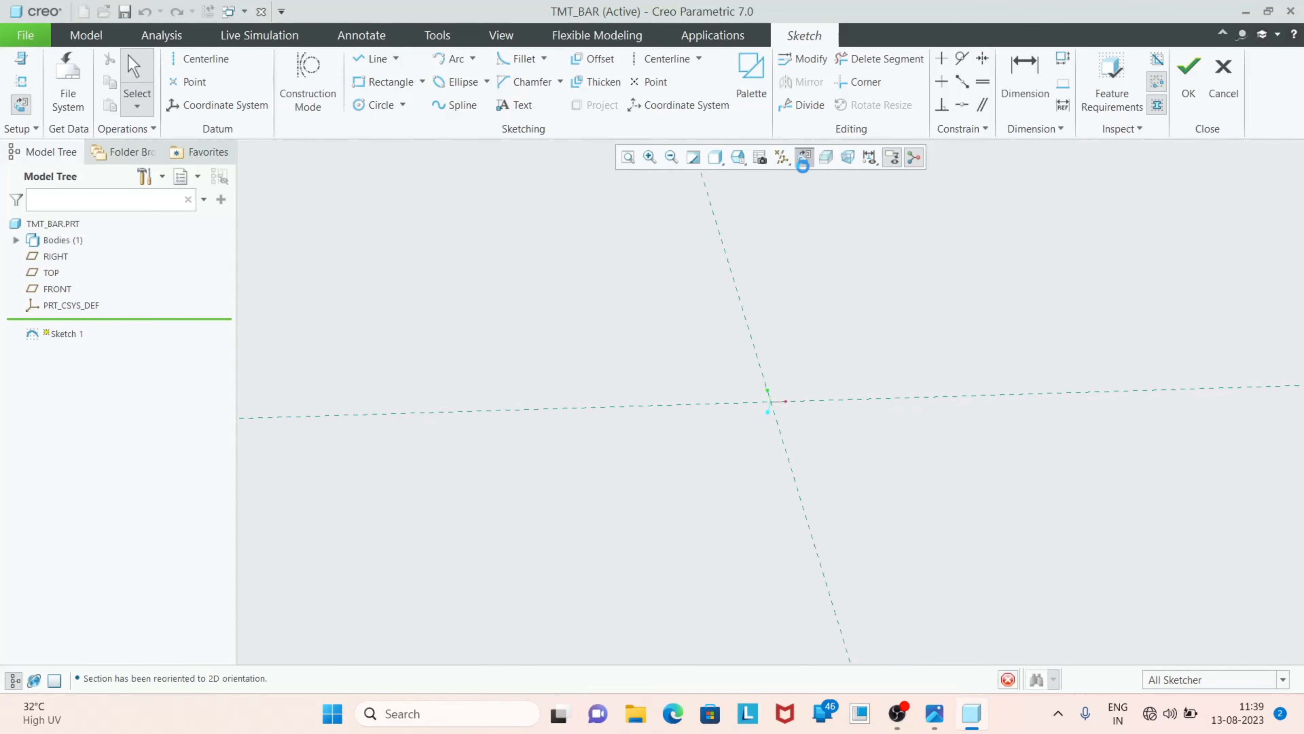
{"action": "left_click", "coordinate": [376, 105]}
{"action": "left_click", "coordinate": [767, 406]}
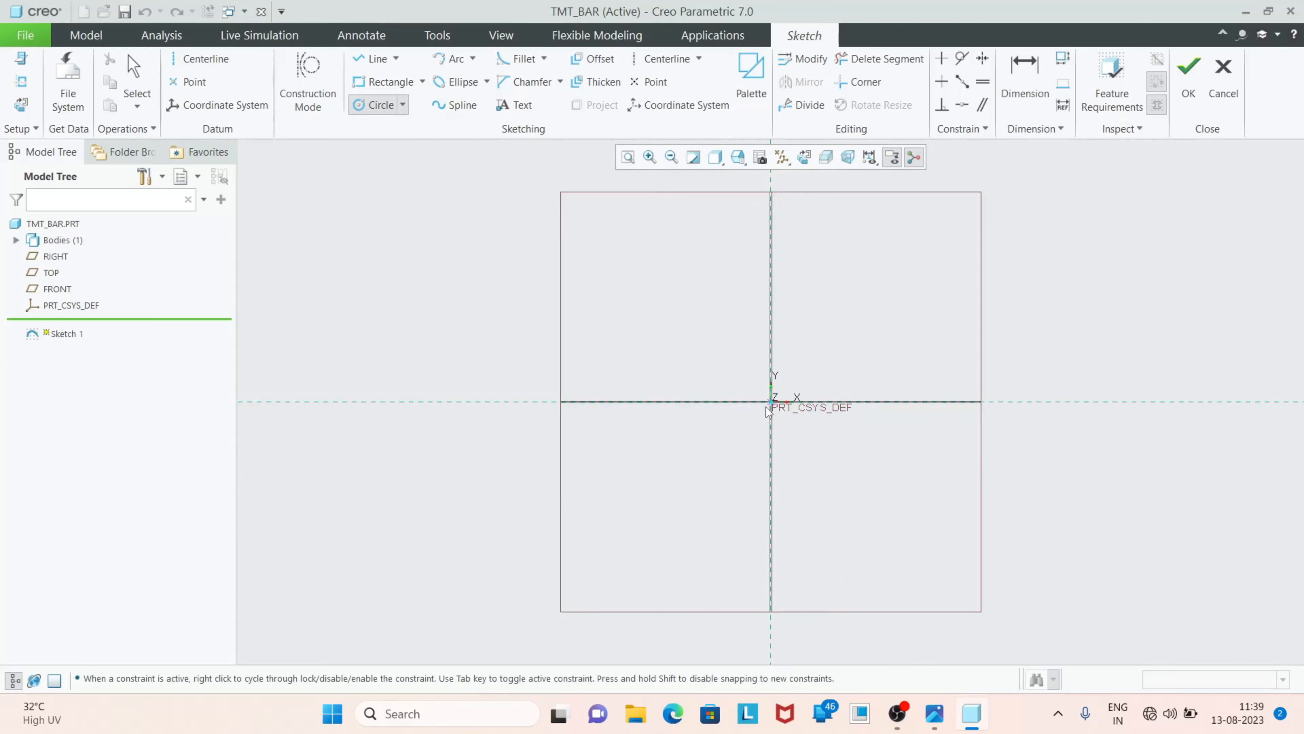
{"action": "left_click", "coordinate": [728, 418]}
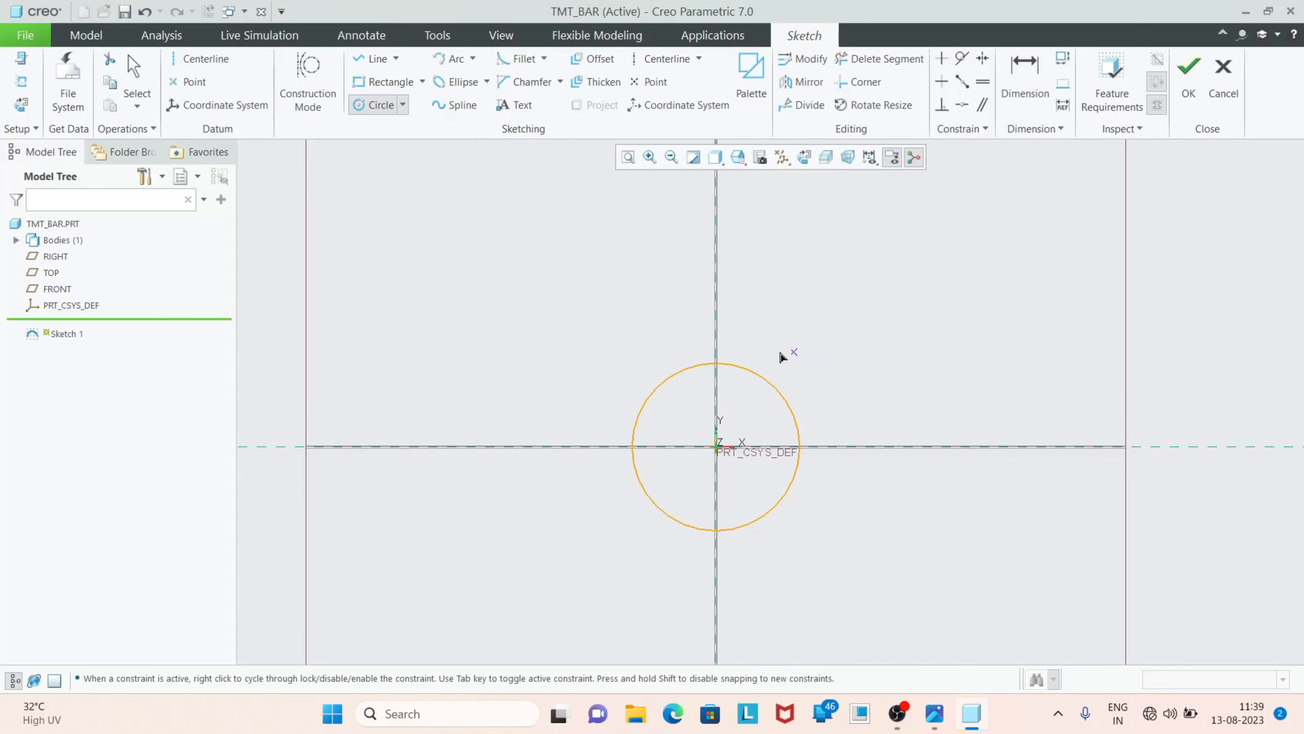
Set the circle's diameter to 10 mm and finish the sketch
{"action": "middle_click", "coordinate": [603, 373]}
{"action": "double_click", "coordinate": [600, 369]}
{"action": "type", "text": "10"}
{"action": "key", "text": "Return"}
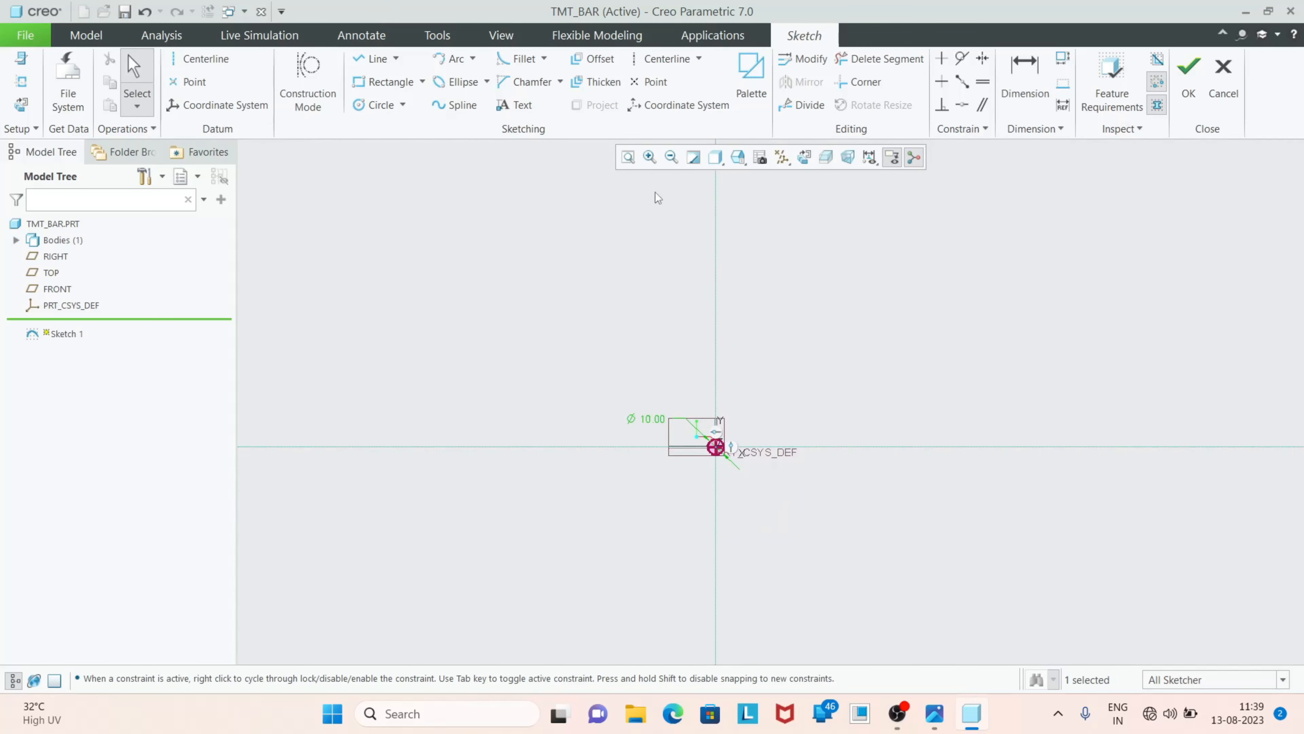
{"action": "left_click", "coordinate": [628, 158]}
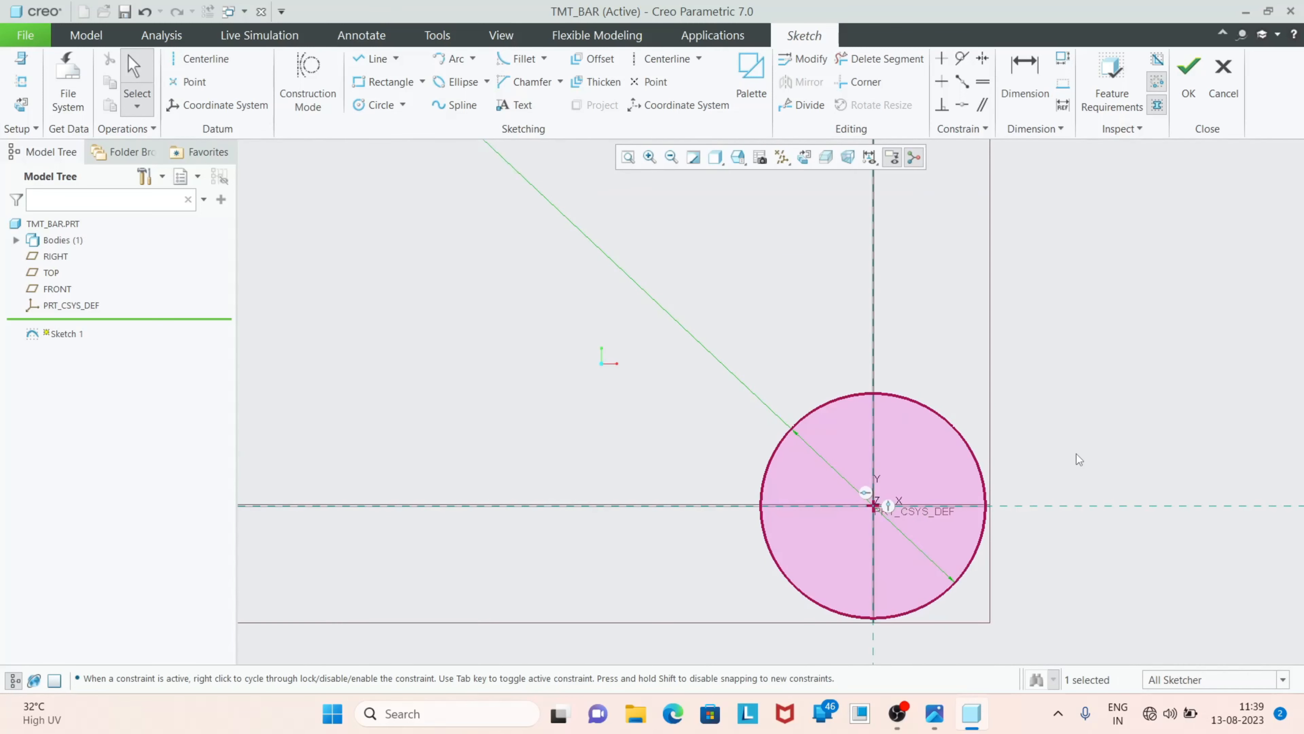
{"action": "left_click", "coordinate": [1181, 103]}
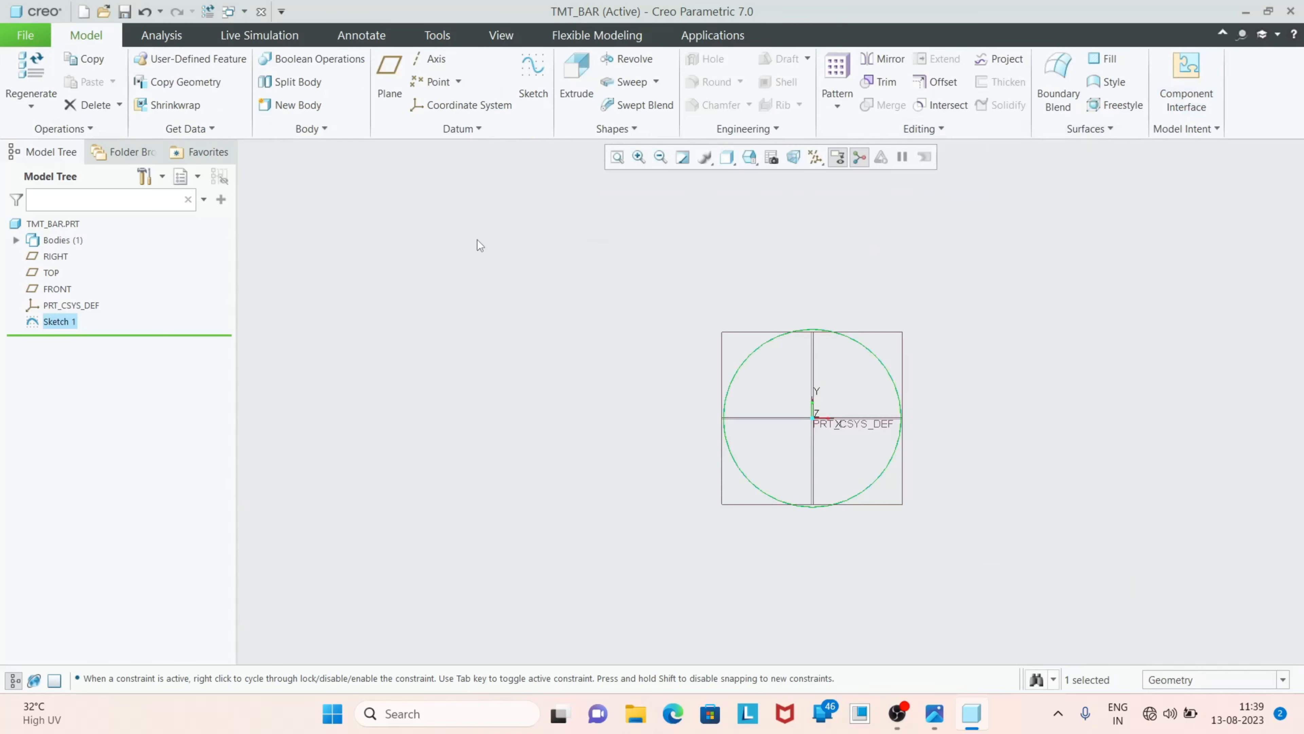
Start a solid Extrude of the circle sketch with a depth of 150 mm
{"action": "left_click", "coordinate": [576, 77]}
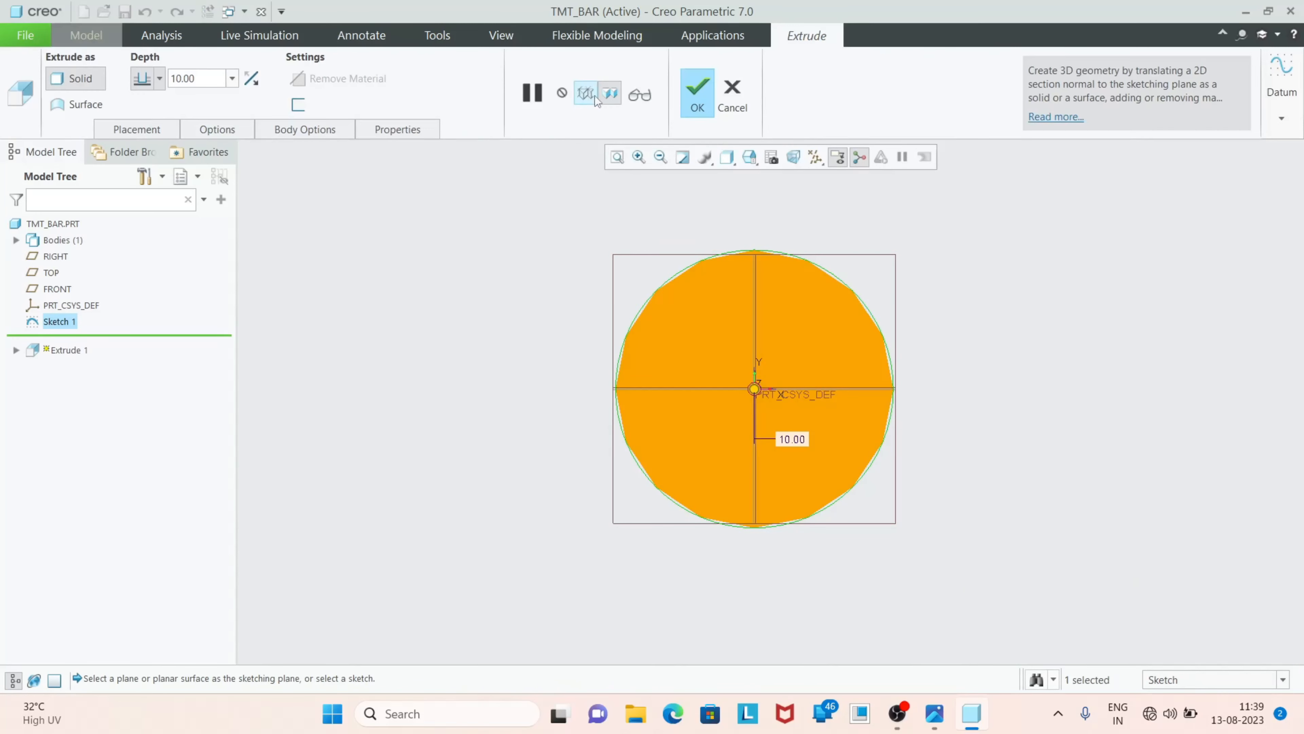
{"action": "middle_click_drag", "start_coordinate": [959, 401], "coordinate": [863, 339]}
{"action": "double_click", "coordinate": [202, 78]}
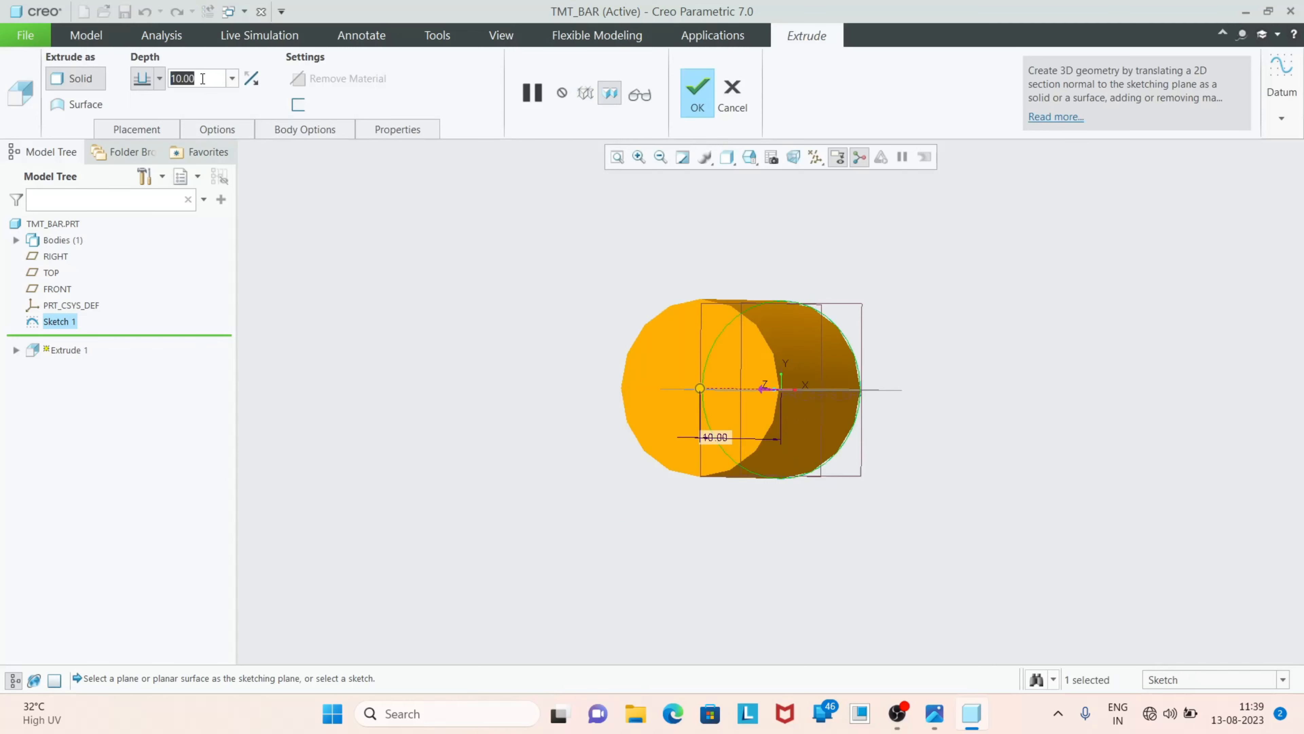
{"action": "type", "text": "150"}
{"action": "key", "text": "Return"}
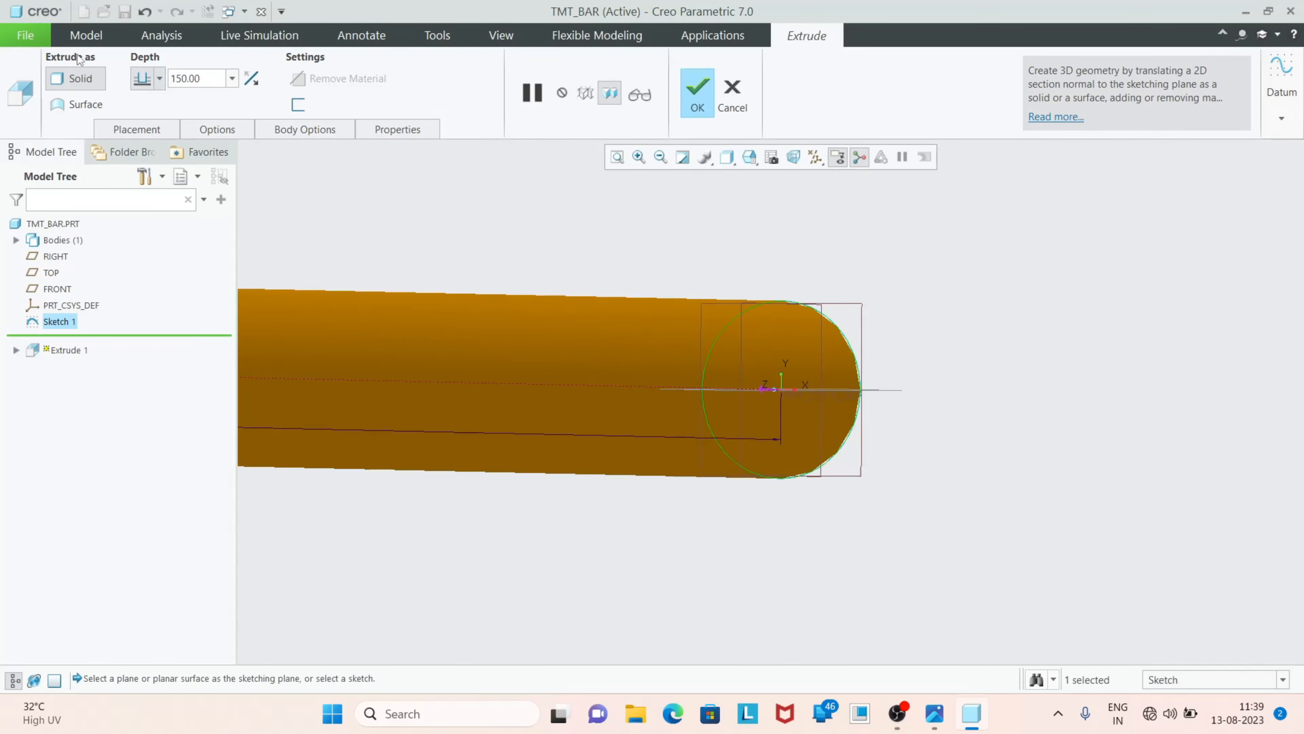
{"action": "scroll", "coordinate": [817, 397], "scroll_direction": "down", "scroll_amount": 2}
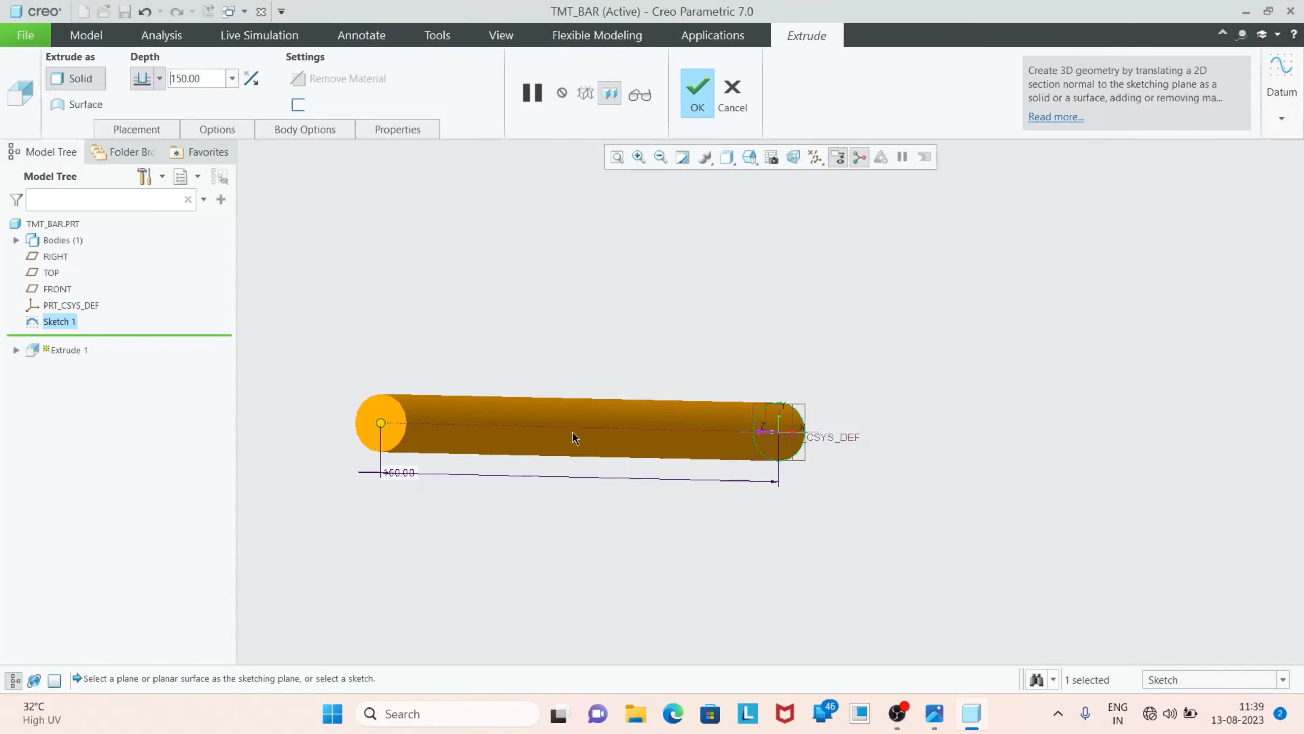
{"action": "scroll", "coordinate": [389, 411], "scroll_direction": "up", "scroll_amount": 2}
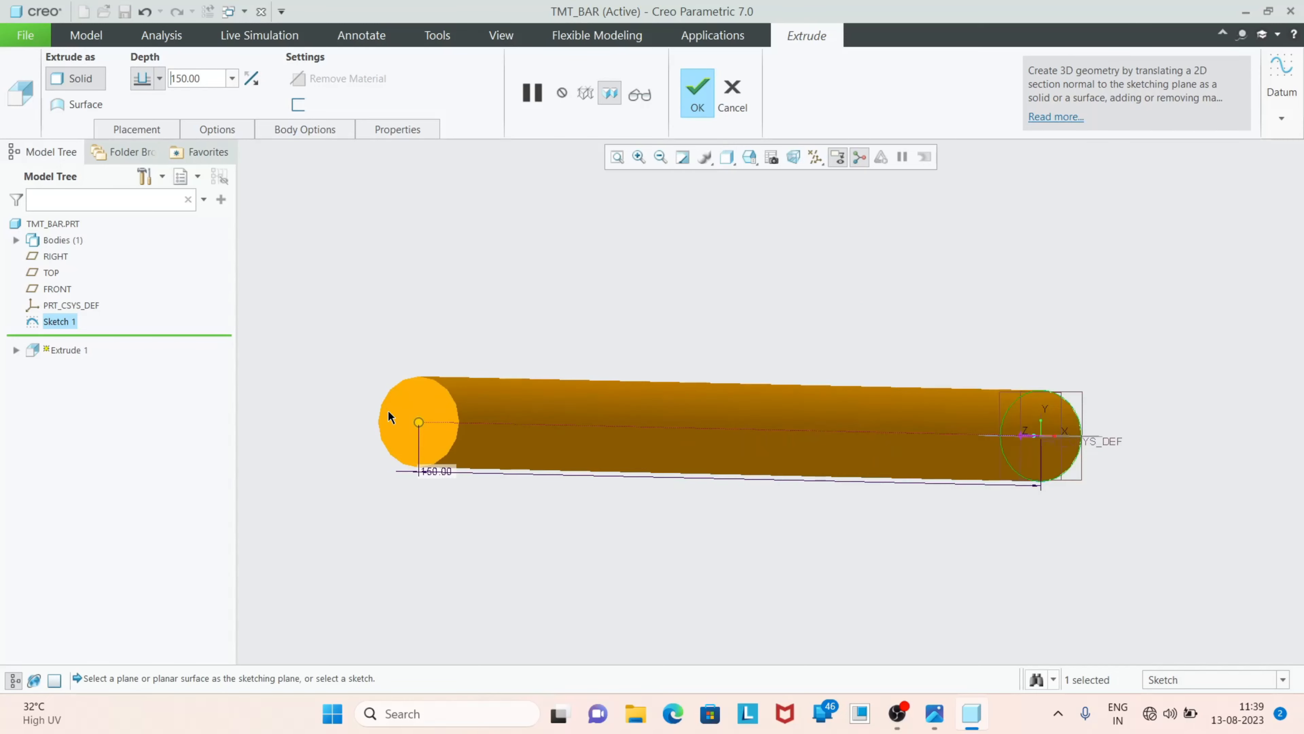
Make the extrusion symmetric about the sketch plane and complete it
{"action": "left_click", "coordinate": [159, 78]}
{"action": "left_click", "coordinate": [142, 127]}
{"action": "scroll", "coordinate": [425, 334], "scroll_direction": "down", "scroll_amount": 2}
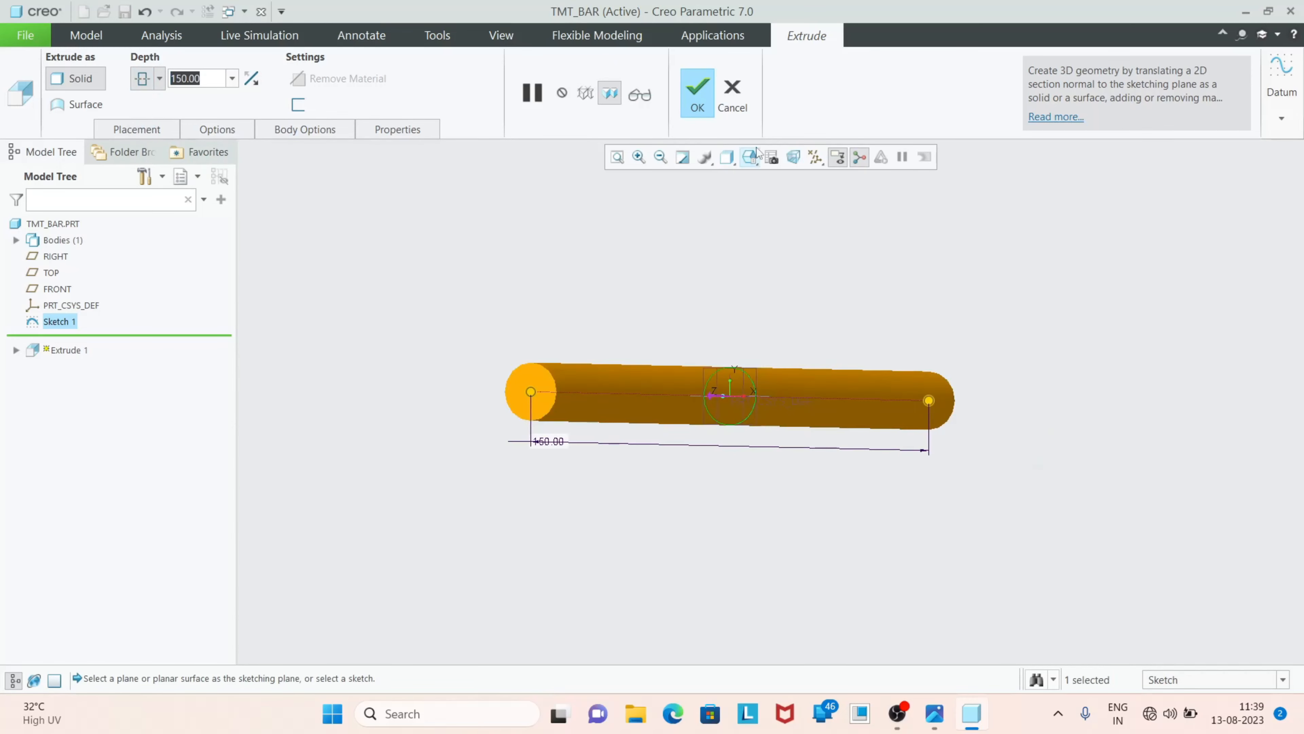
{"action": "left_click", "coordinate": [696, 93]}
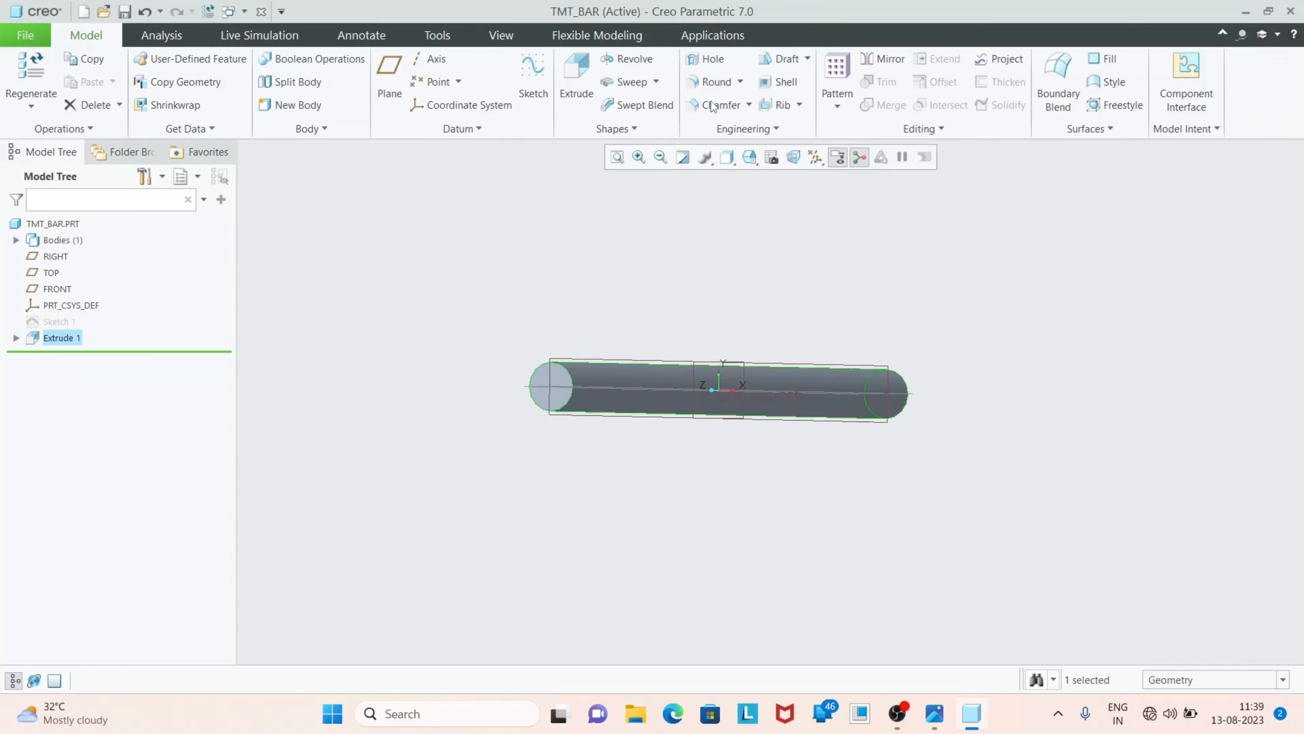
Change the model display style to Shading With Edges
{"action": "left_click", "coordinate": [710, 290]}
{"action": "middle_click_drag", "start_coordinate": [709, 290], "coordinate": [664, 361]}
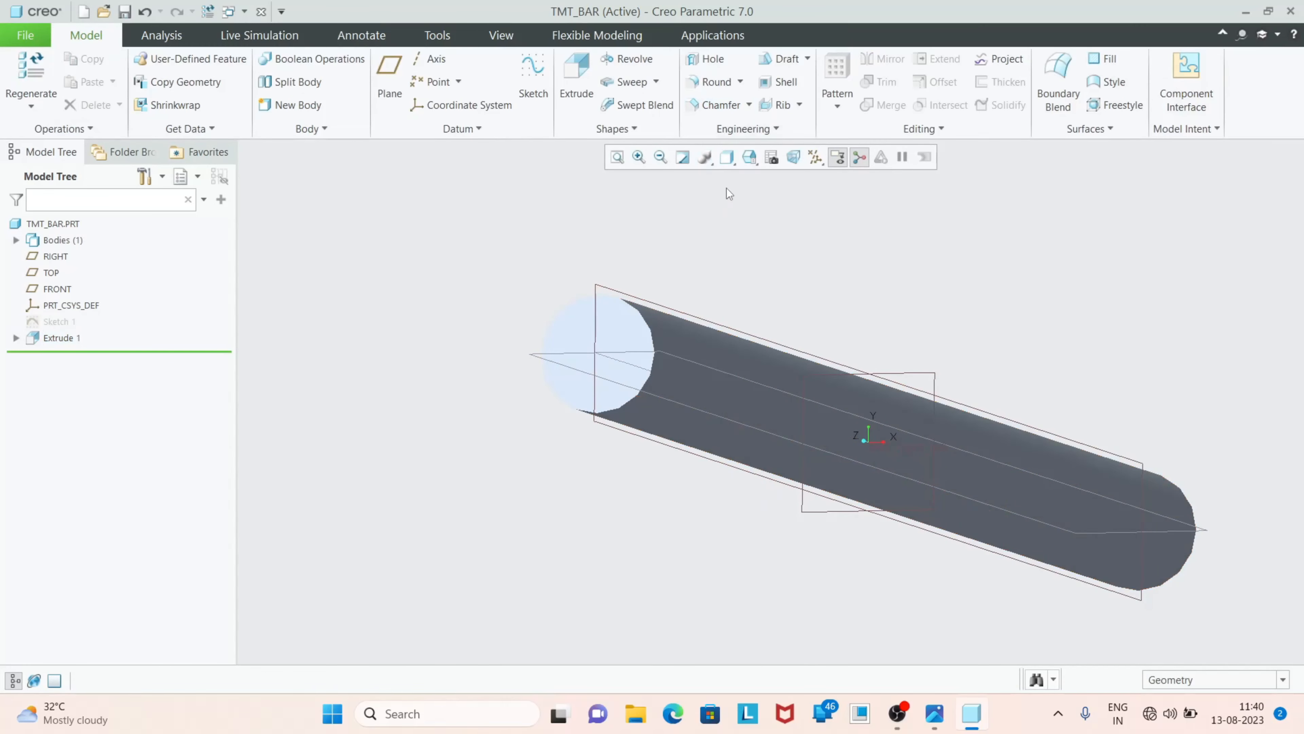
{"action": "left_click", "coordinate": [726, 164]}
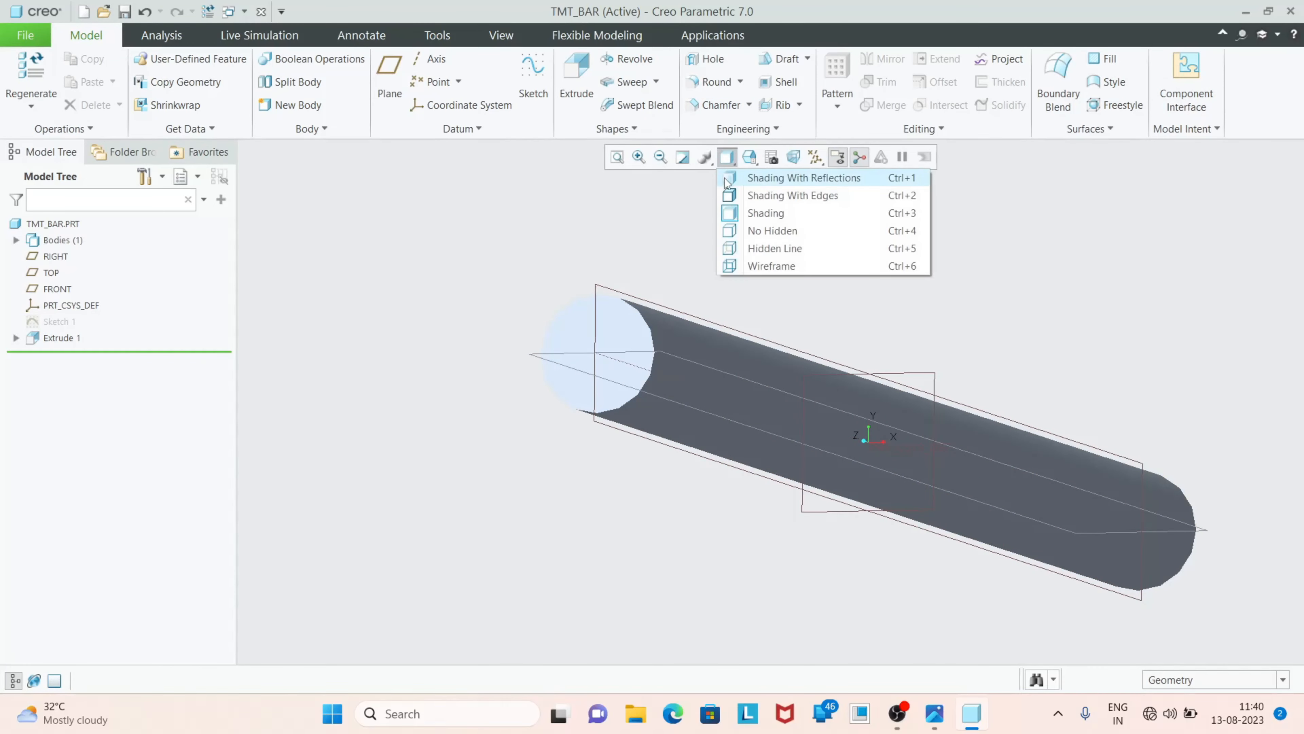
{"action": "left_click", "coordinate": [750, 199]}
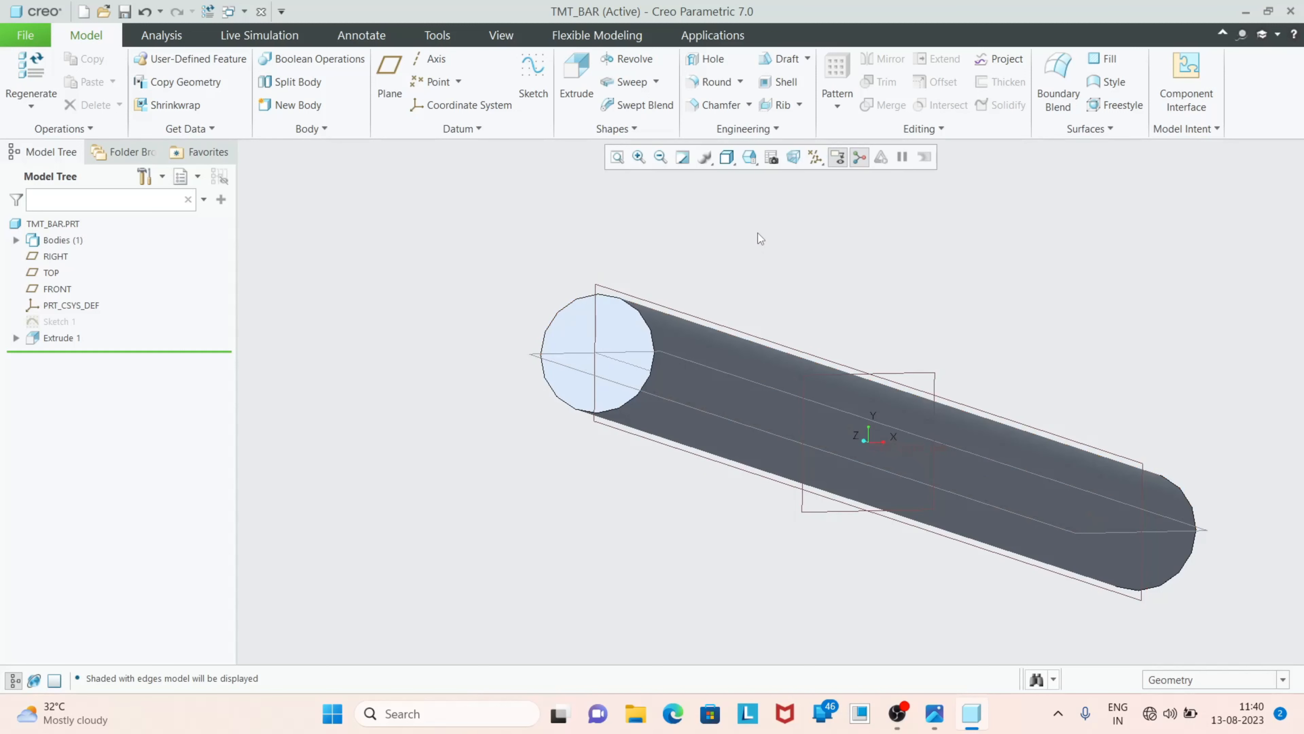
{"action": "middle_click_drag", "start_coordinate": [680, 294], "coordinate": [800, 318]}
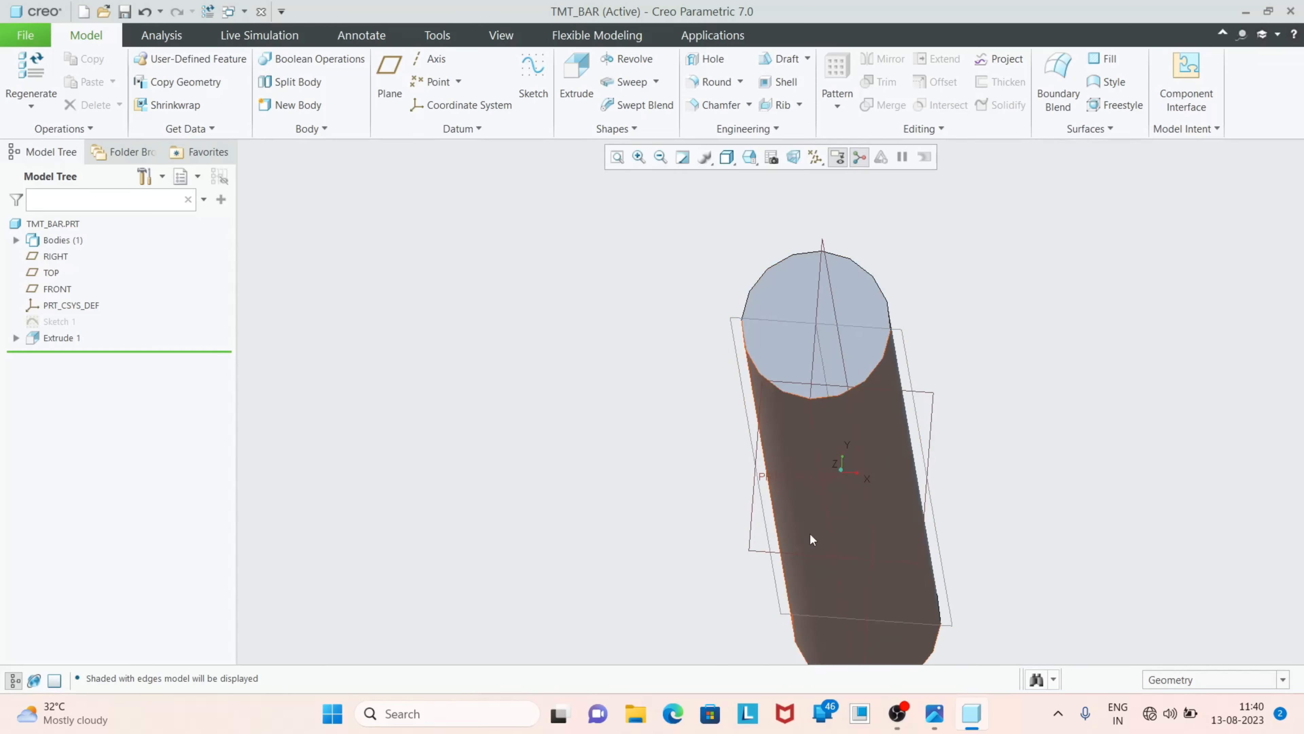
Check the TMT bar reference image, and start a sketch on the bar's circular end face with the RIGHT plane as orientation reference
{"action": "left_click", "coordinate": [935, 713]}
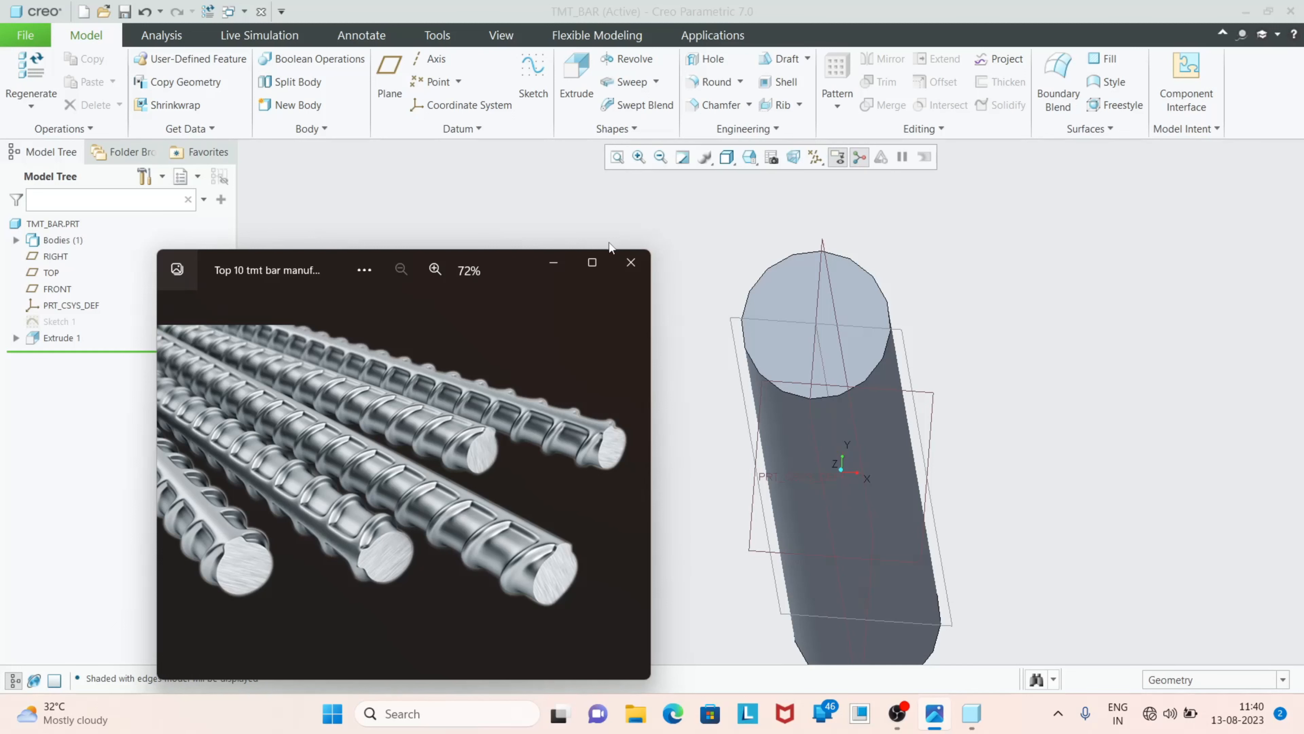
{"action": "left_click", "coordinate": [564, 260]}
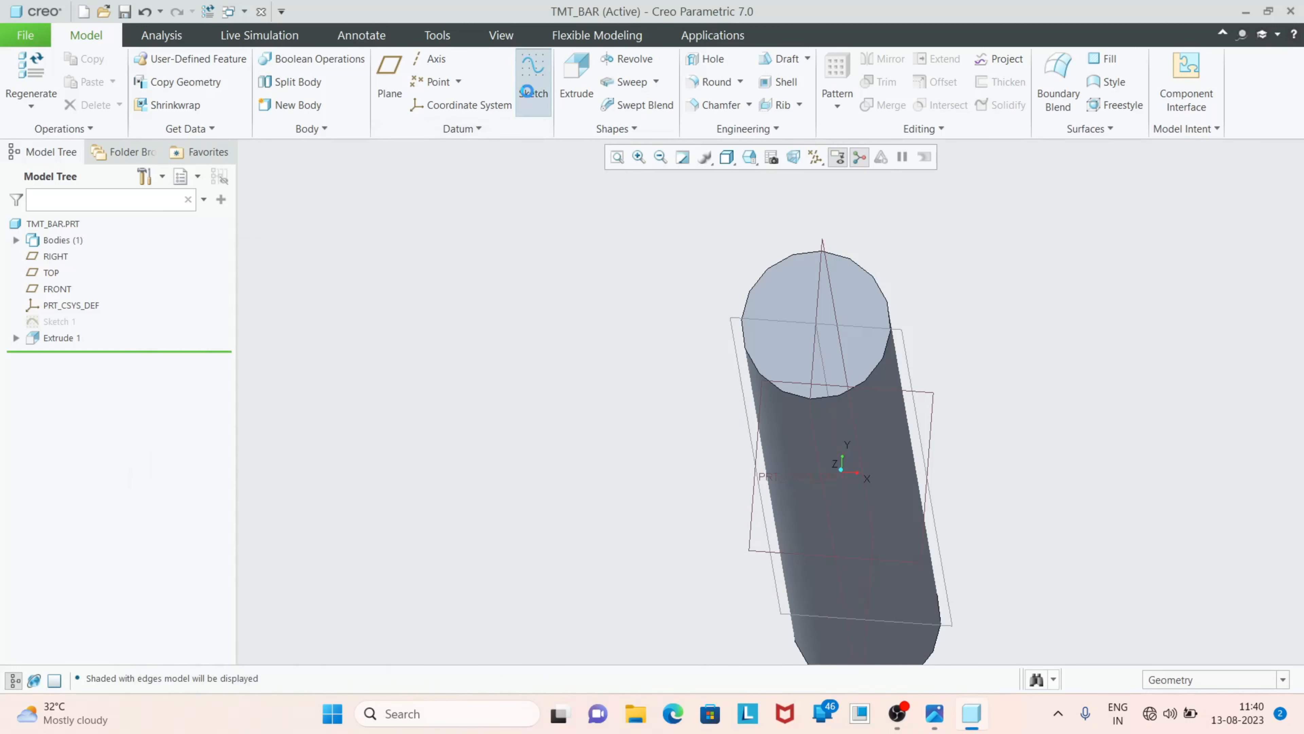
{"action": "left_click", "coordinate": [533, 77]}
{"action": "left_click", "coordinate": [790, 285]}
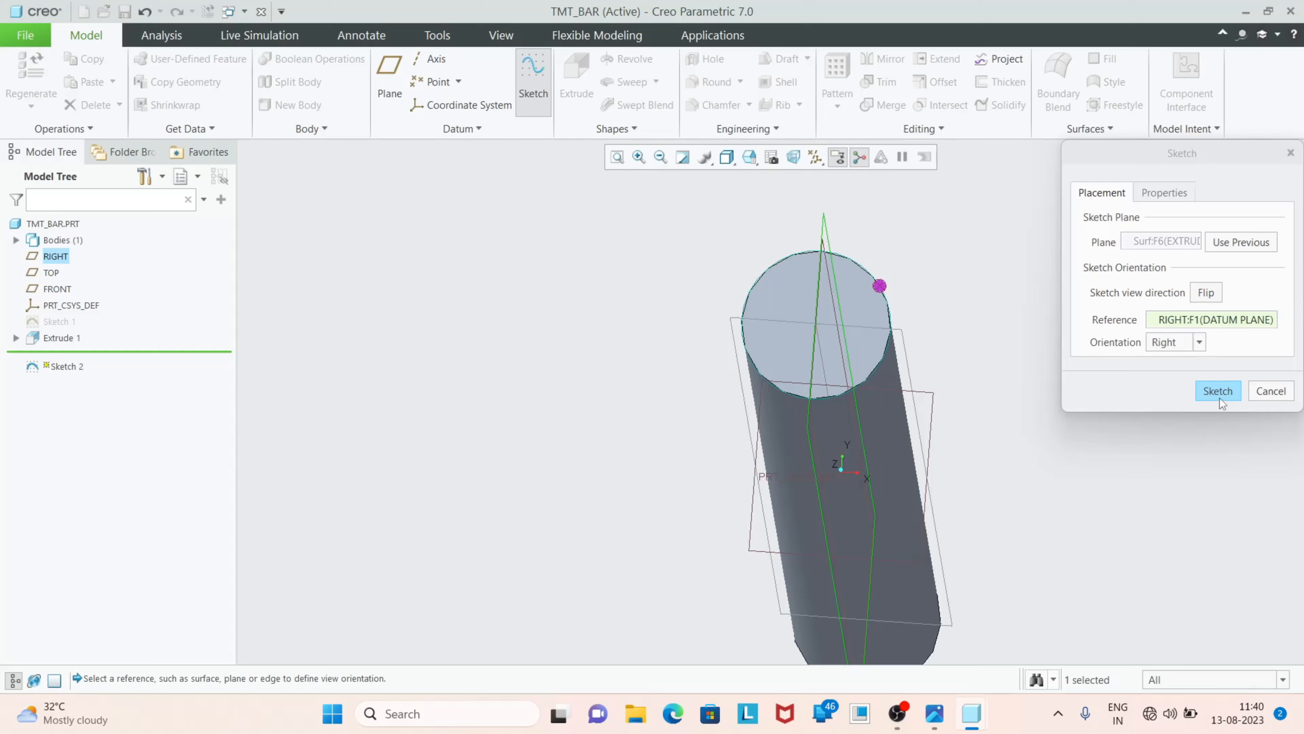
{"action": "left_click", "coordinate": [1219, 392]}
{"action": "left_click", "coordinate": [804, 160]}
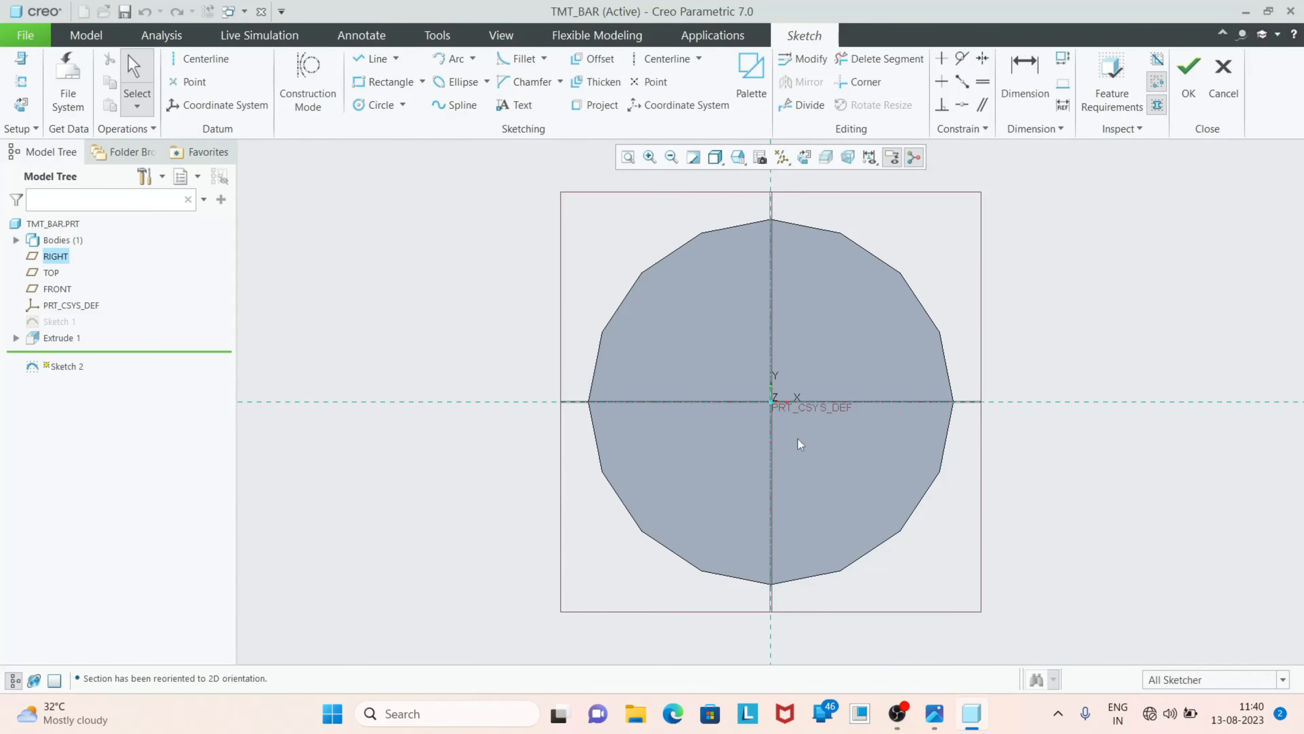
Sketch a circle centred on the origin over the bar's end face and set its diameter to 12 mm
{"action": "left_click", "coordinate": [371, 109]}
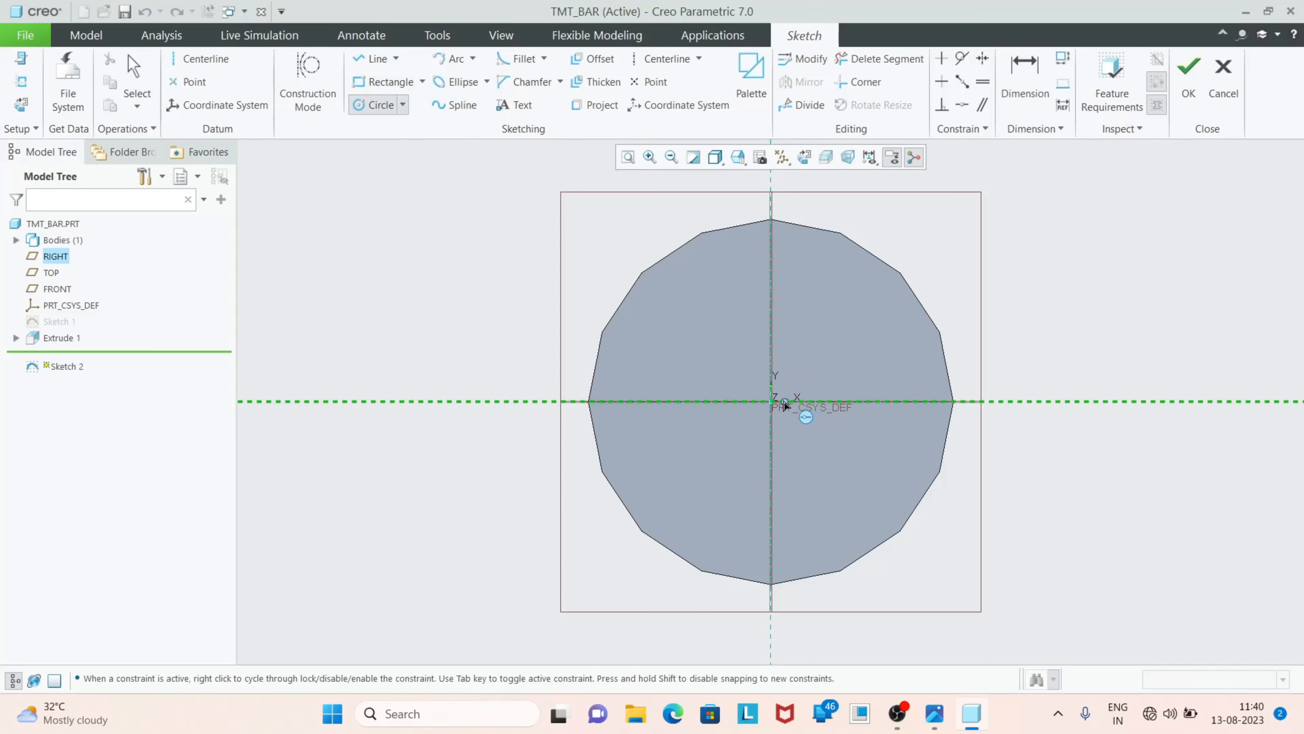
{"action": "left_click", "coordinate": [771, 400]}
{"action": "left_click", "coordinate": [519, 304]}
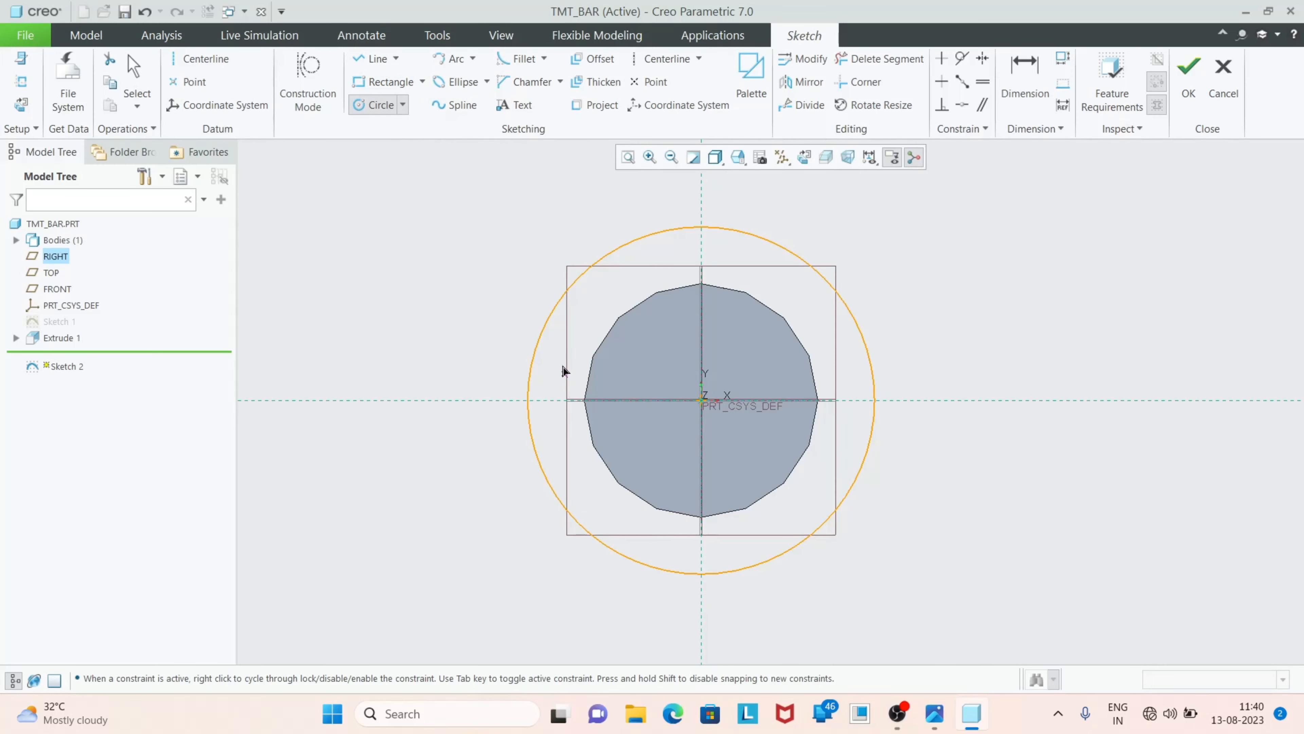
{"action": "middle_click", "coordinate": [539, 309]}
{"action": "double_click", "coordinate": [499, 234]}
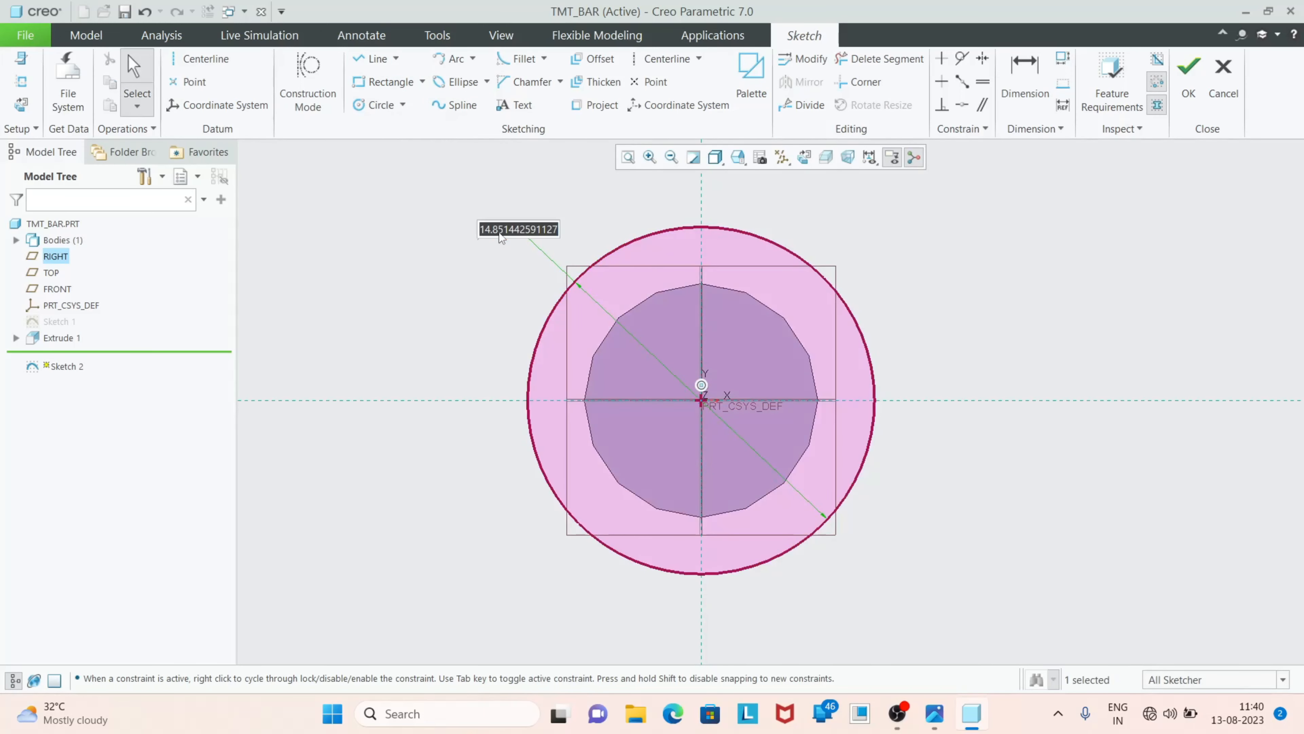
{"action": "type", "text": "12"}
{"action": "key", "text": "Return"}
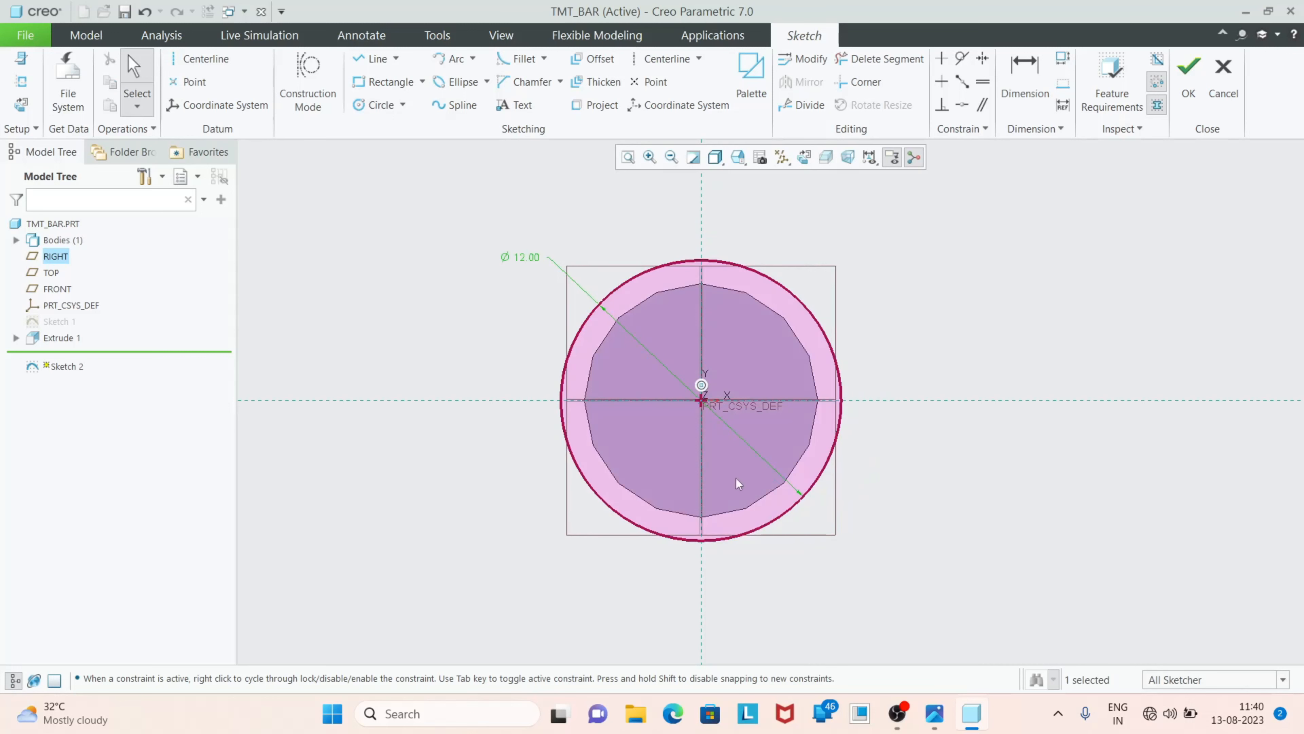
Sketch two horizontal lines, each about 11 mm long, across the 12 mm circle, one above and one below its centre
{"action": "scroll", "coordinate": [759, 445], "scroll_direction": "up", "scroll_amount": 3}
{"action": "scroll", "coordinate": [606, 313], "scroll_direction": "down", "scroll_amount": 2}
{"action": "scroll", "coordinate": [606, 312], "scroll_direction": "up", "scroll_amount": 2}
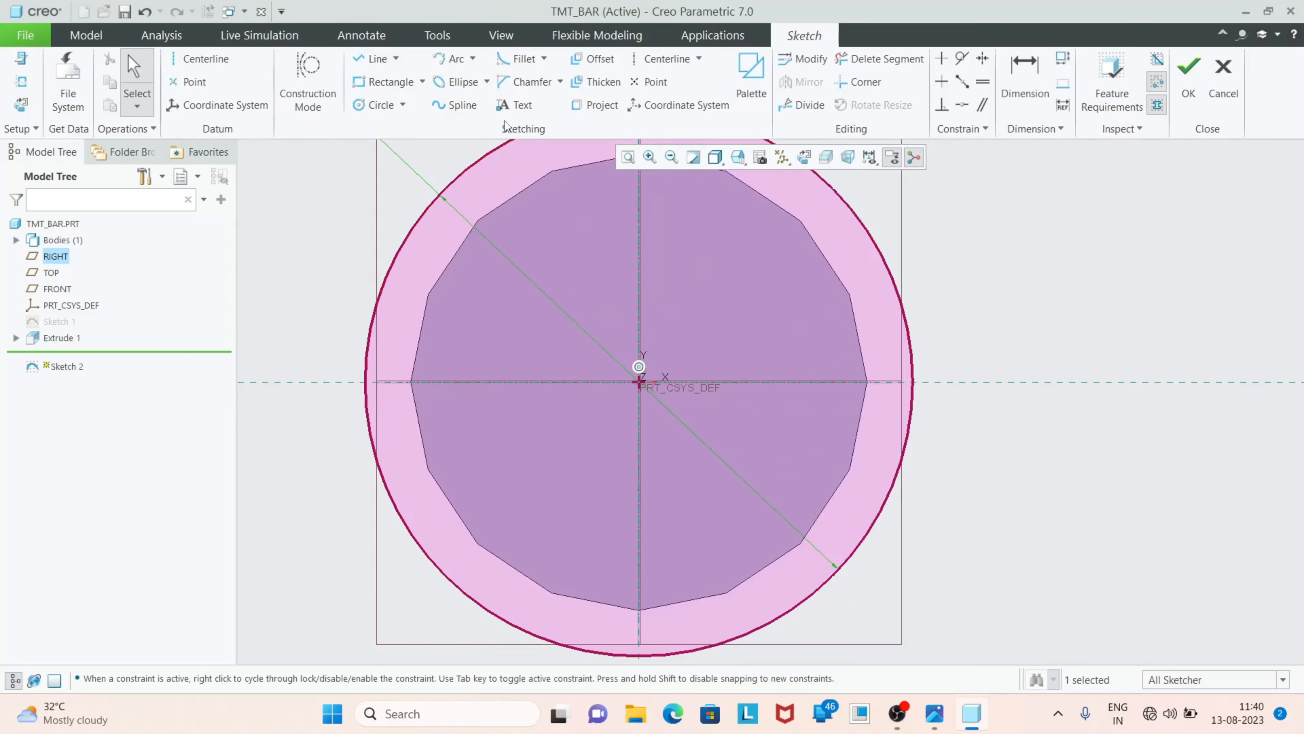
{"action": "left_click", "coordinate": [378, 58]}
{"action": "left_click", "coordinate": [385, 279]}
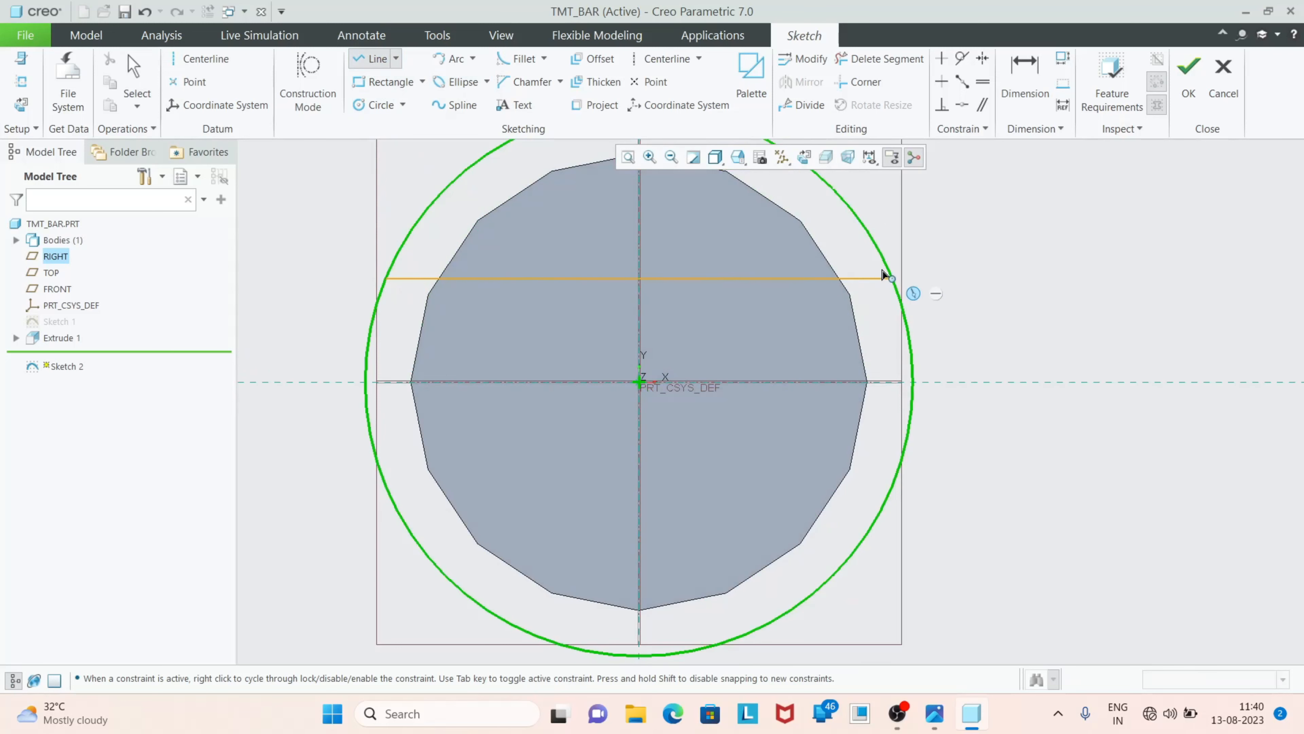
{"action": "left_click", "coordinate": [893, 277]}
{"action": "middle_click", "coordinate": [411, 434]}
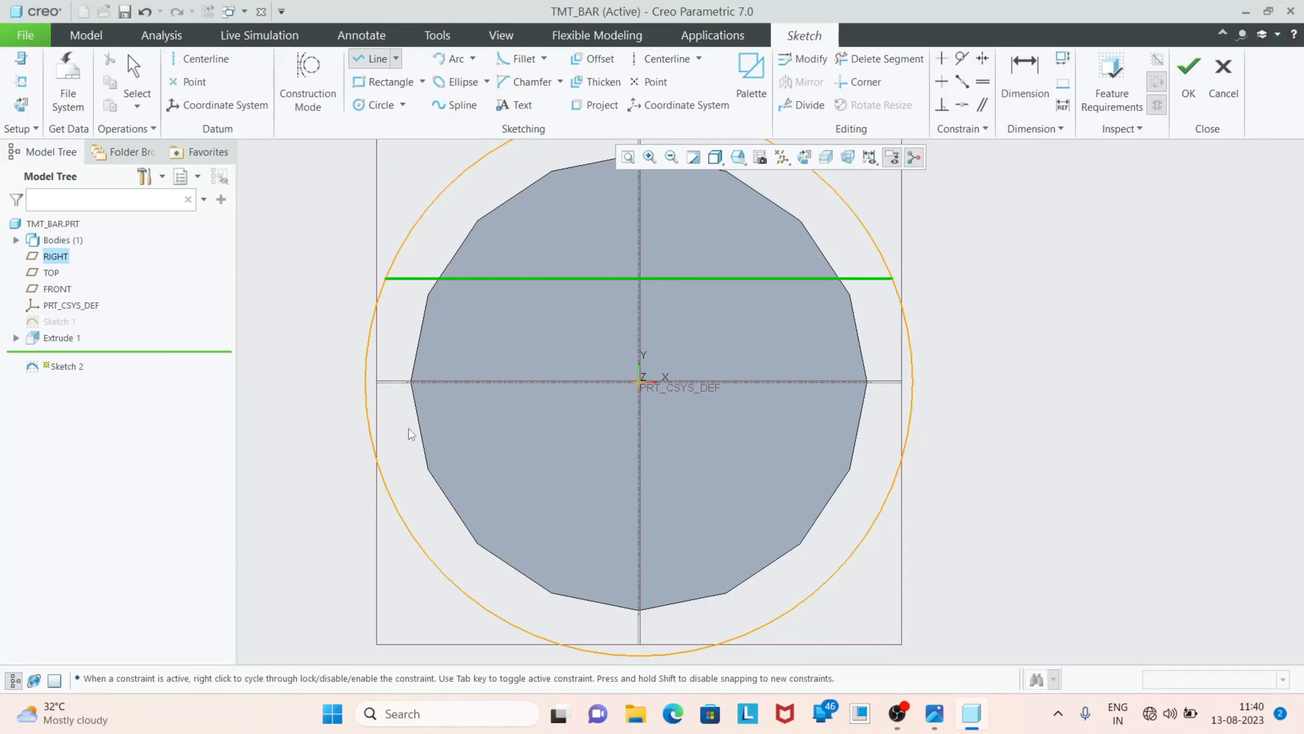
{"action": "left_click", "coordinate": [384, 480]}
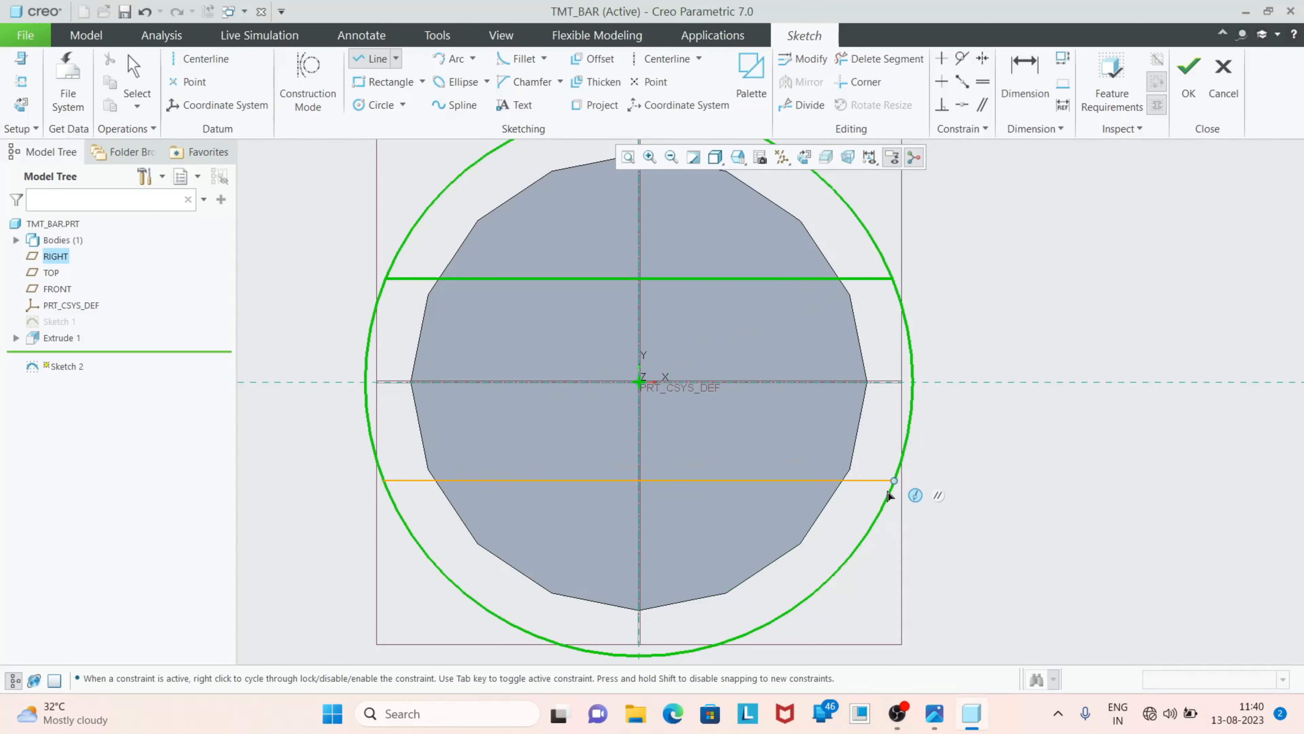
{"action": "left_click", "coordinate": [898, 481]}
{"action": "middle_click", "coordinate": [750, 437]}
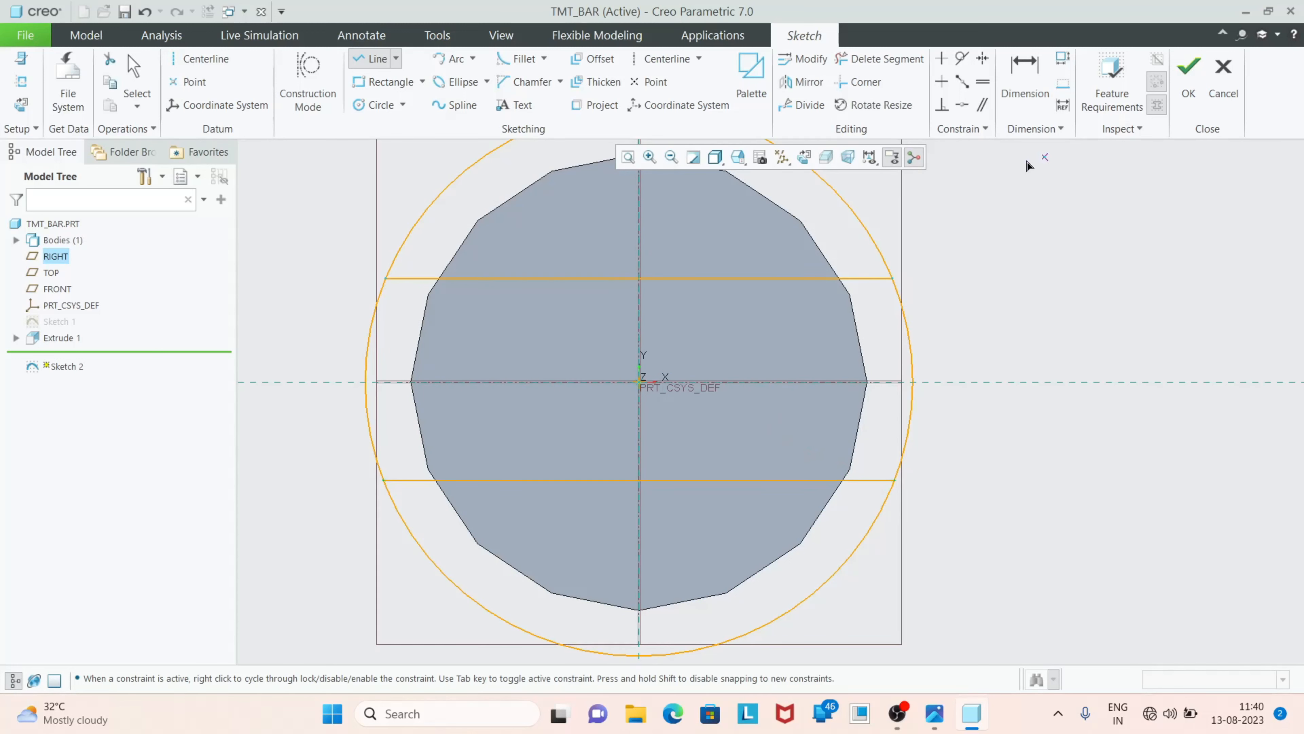
Trim away the circle's arcs above and below the two horizontal lines, leaving a closed strip with curved ends
{"action": "left_click", "coordinate": [879, 59]}
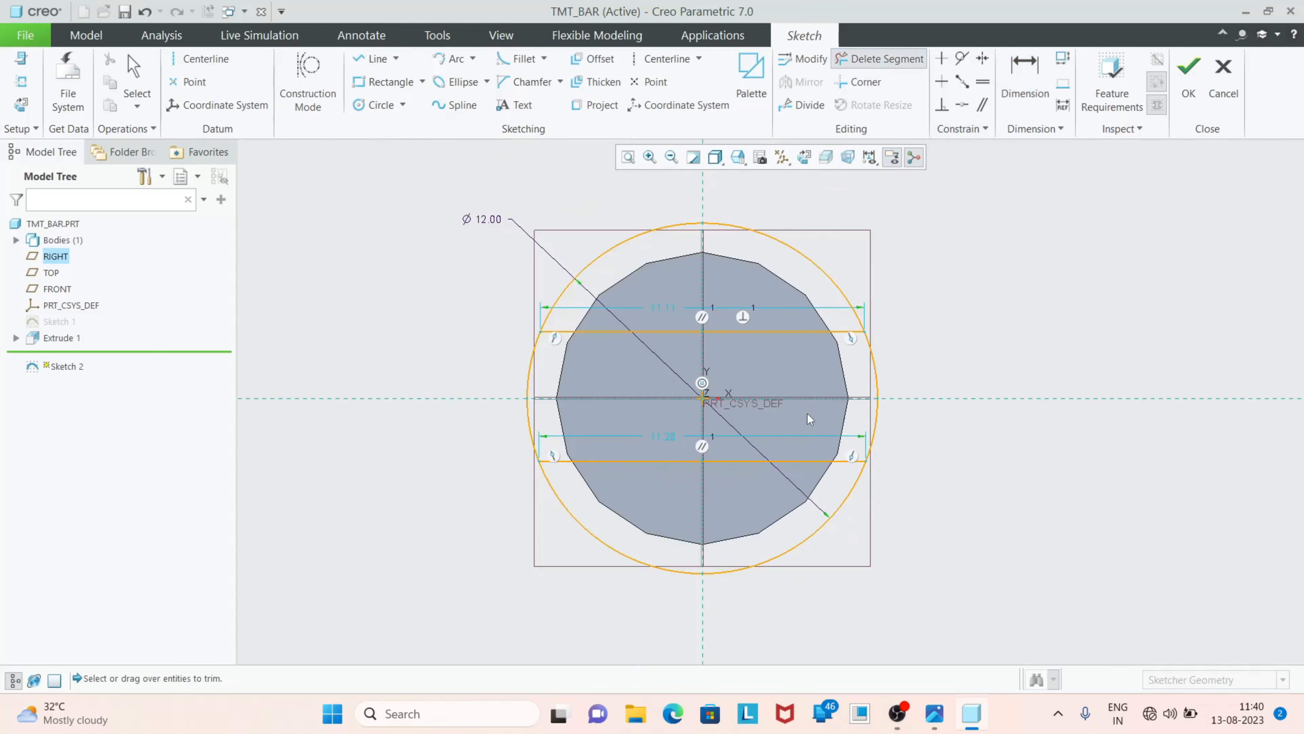
{"action": "left_click_drag", "start_coordinate": [515, 209], "coordinate": [862, 211]}
{"action": "mouse_move", "coordinate": [622, 483]}
{"action": "left_mouse_down"}
{"action": "mouse_move", "coordinate": [781, 477]}
{"action": "mouse_move", "coordinate": [737, 488]}
{"action": "left_mouse_up"}
{"action": "middle_click", "coordinate": [719, 345]}
Apply an Equal constraint between the strip's upper and lower horizontal lines
{"action": "scroll", "coordinate": [690, 334], "scroll_direction": "down", "scroll_amount": 3}
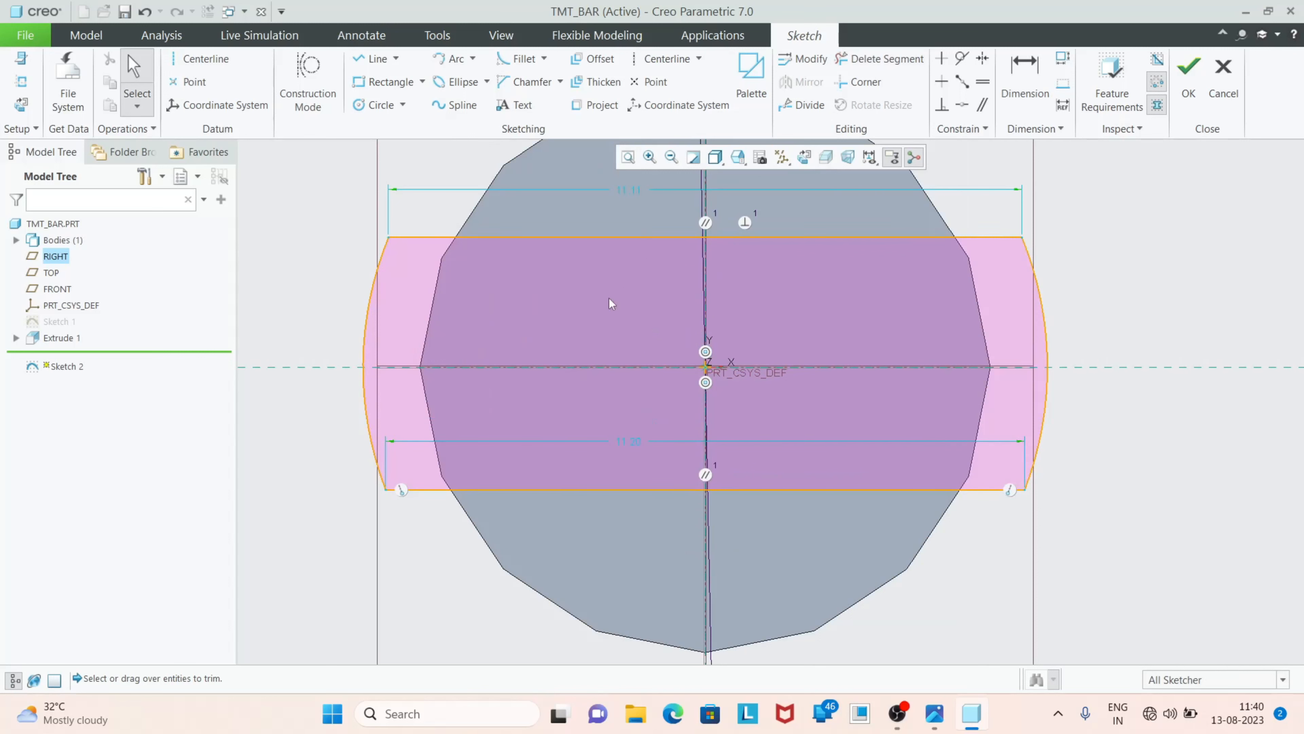
{"action": "left_click", "coordinate": [983, 81]}
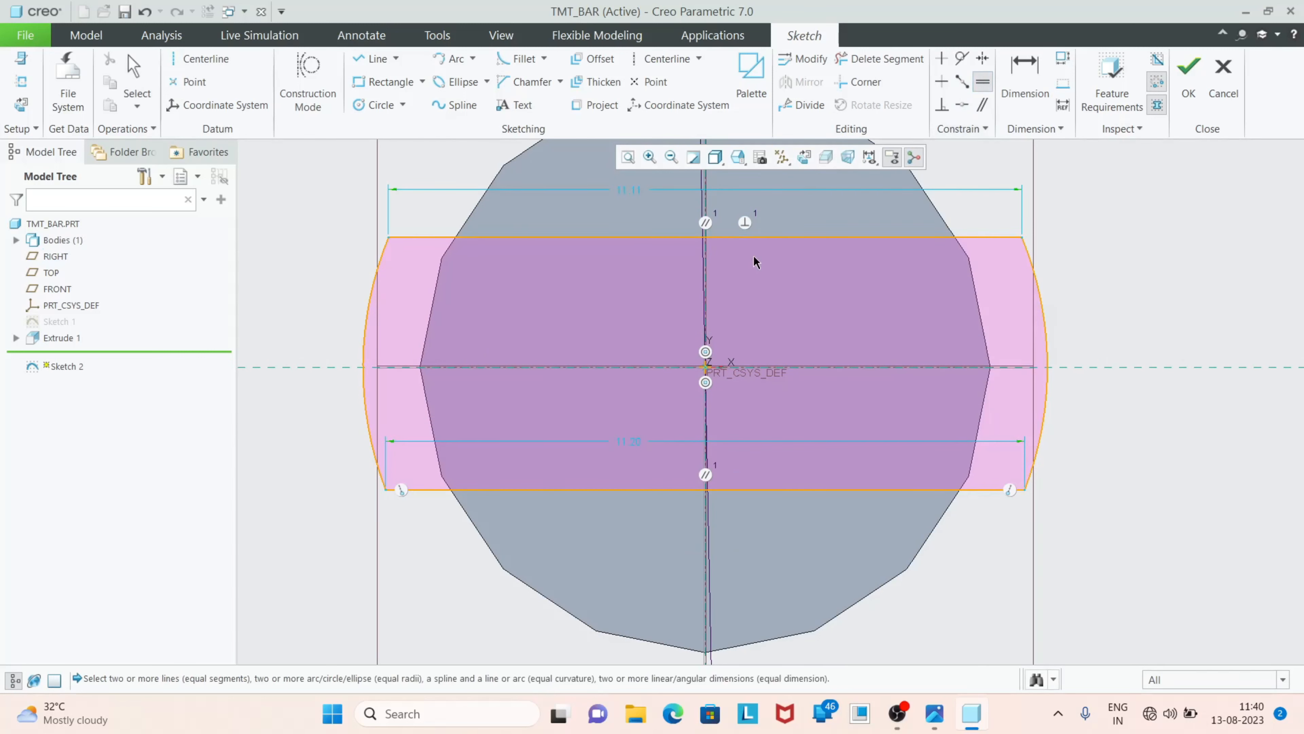
{"action": "left_click", "coordinate": [768, 237]}
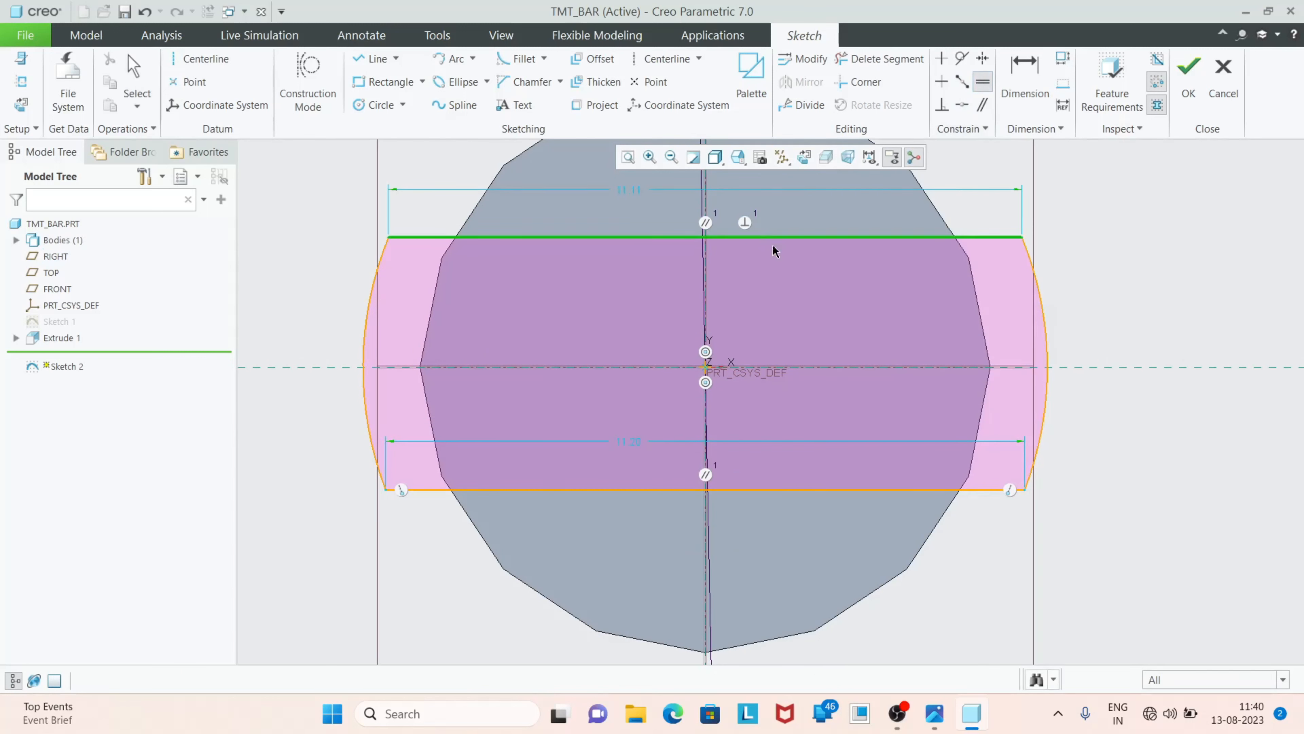
{"action": "left_click", "coordinate": [786, 490]}
Dimension the distance between the strip's two horizontal lines as 2 mm and finish the sketch
{"action": "left_click", "coordinate": [1024, 77]}
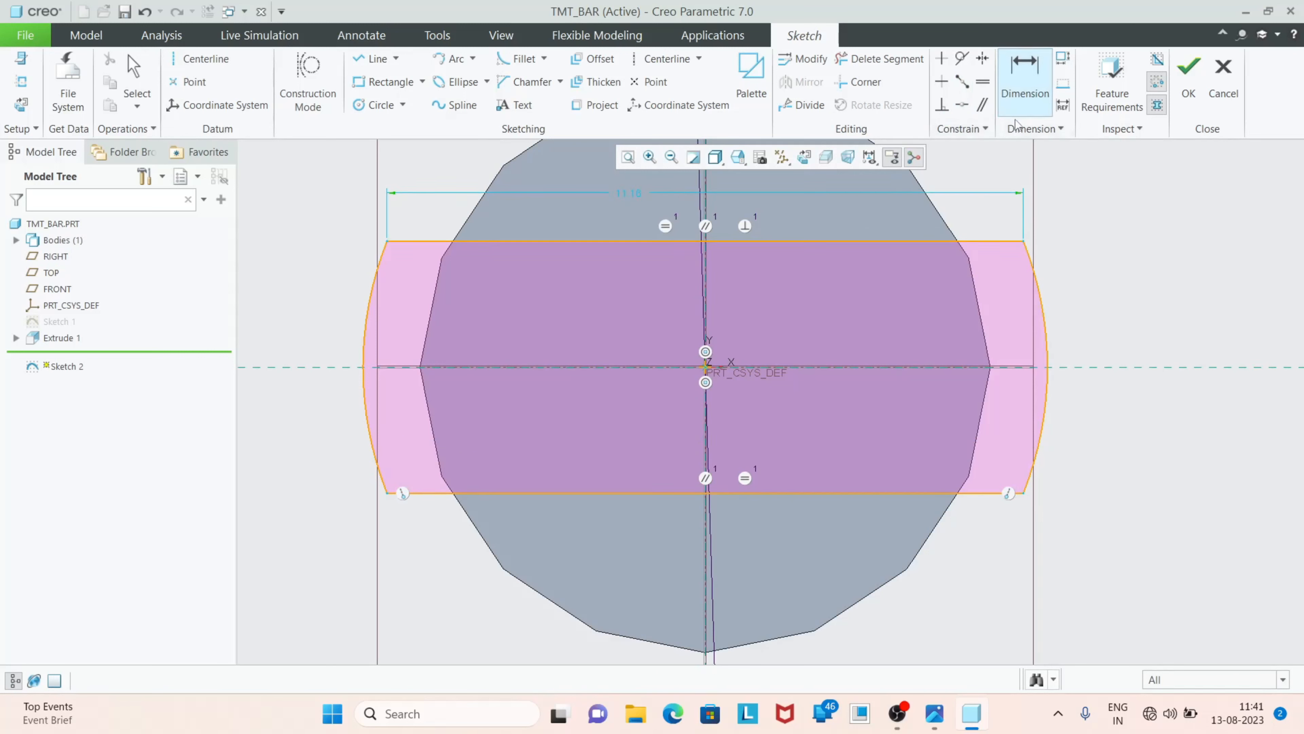
{"action": "left_click", "coordinate": [820, 491]}
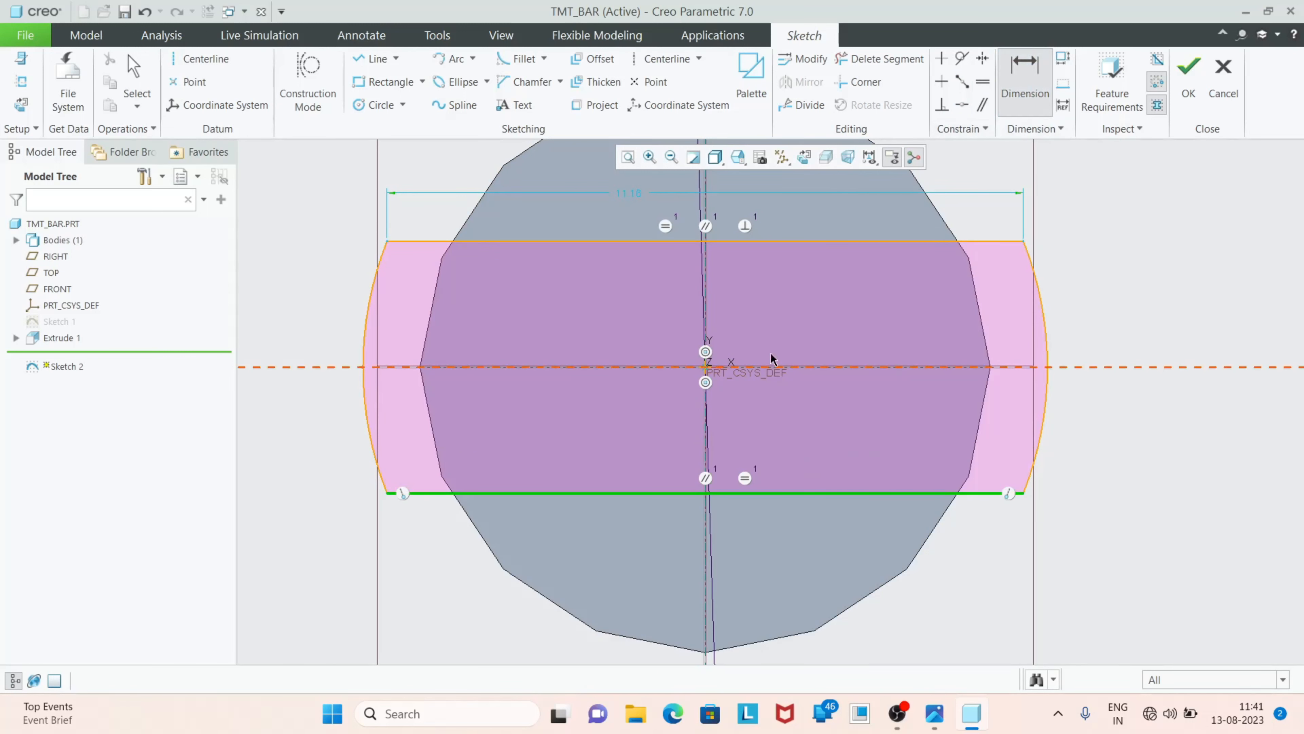
{"action": "left_click", "coordinate": [801, 239]}
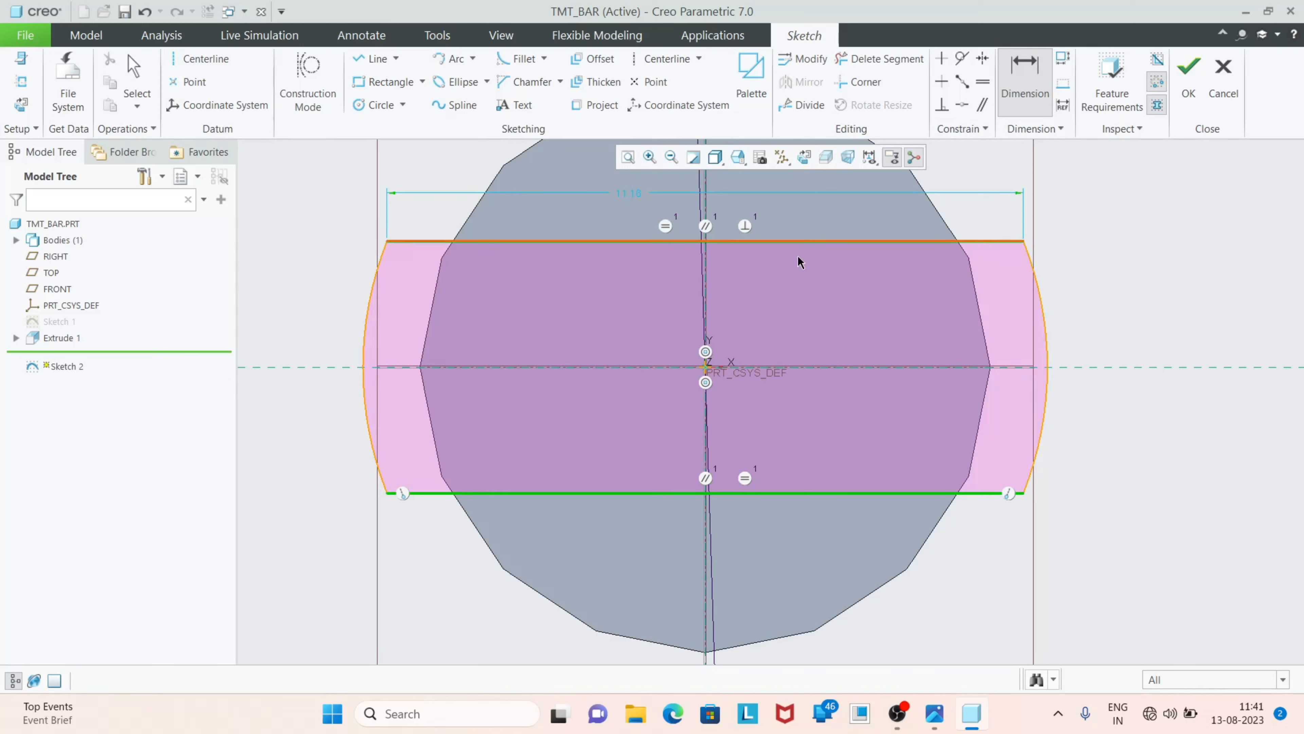
{"action": "middle_click", "coordinate": [808, 342]}
{"action": "type", "text": "2"}
{"action": "key", "text": "Return"}
{"action": "scroll", "coordinate": [787, 474], "scroll_direction": "up", "scroll_amount": 1}
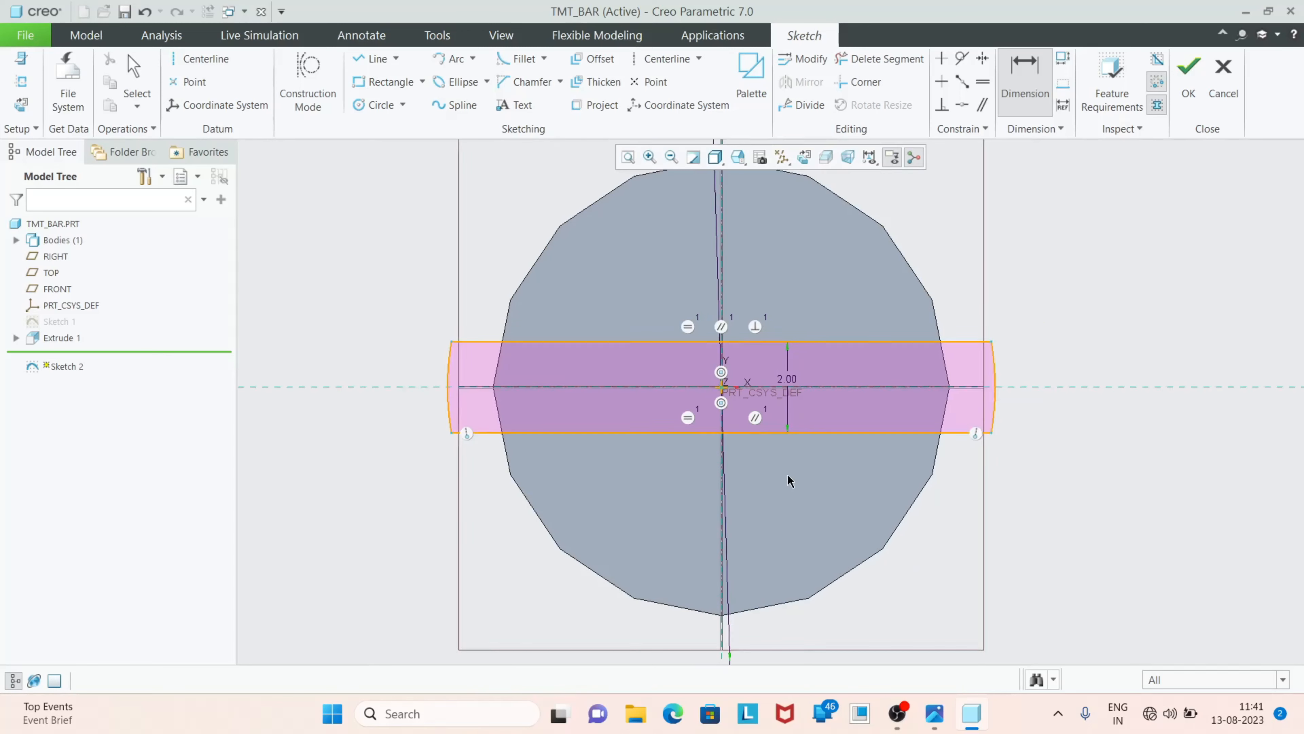
{"action": "scroll", "coordinate": [776, 451], "scroll_direction": "down", "scroll_amount": 1}
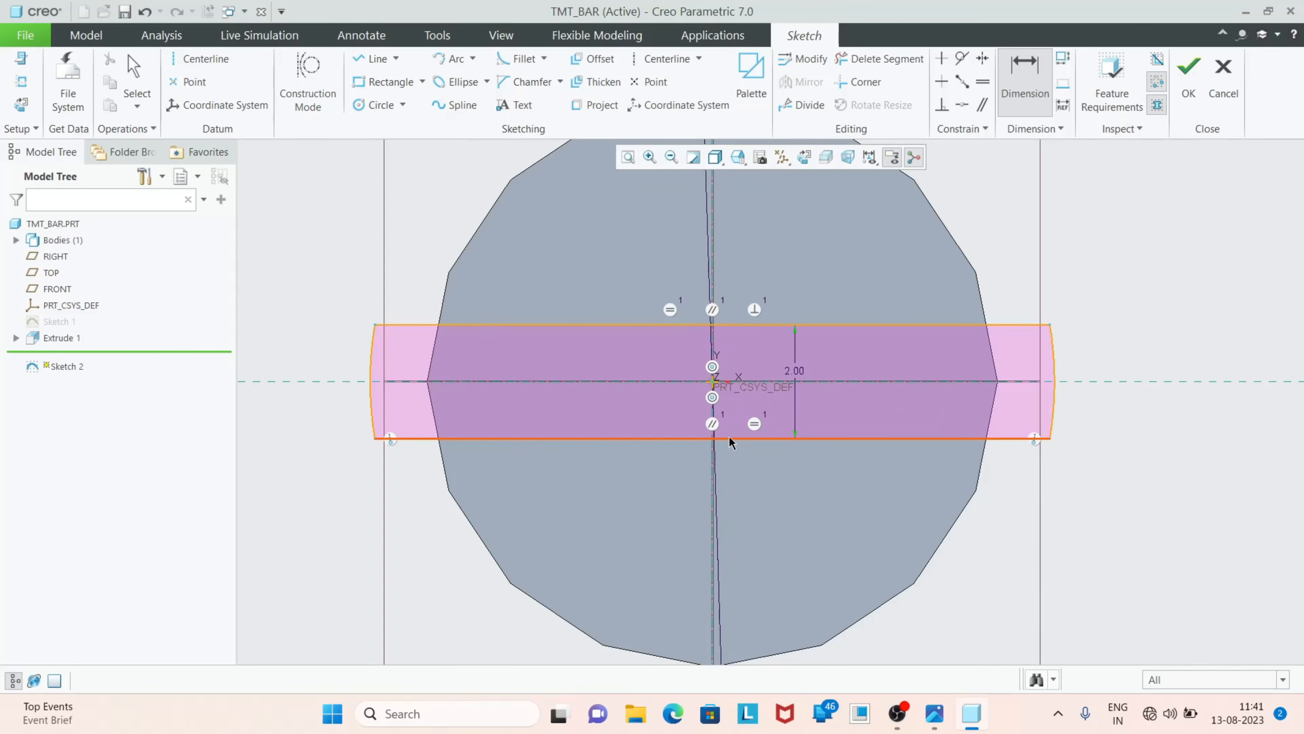
{"action": "left_click", "coordinate": [1187, 97]}
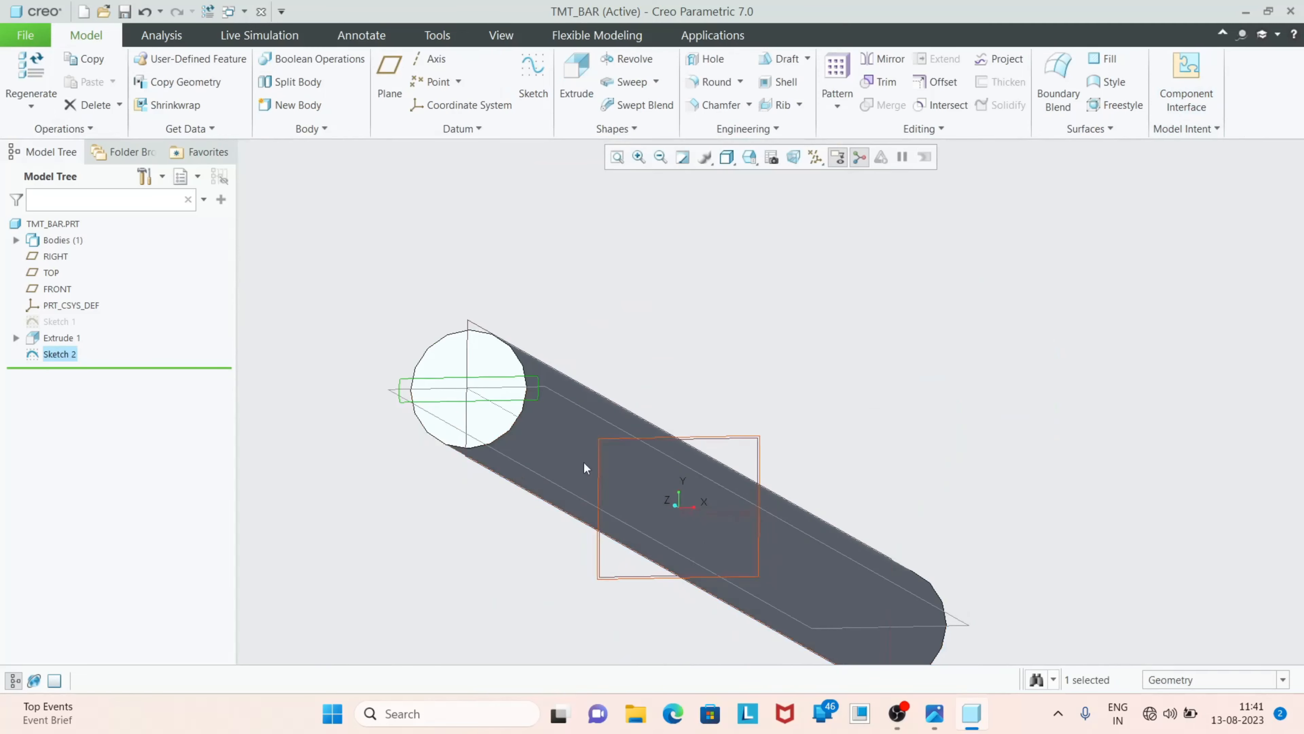
Start a solid Extrude of the strip sketch, flip its direction into the bar, and set its depth to run up to a selected reference
{"action": "left_click", "coordinate": [573, 95]}
{"action": "scroll", "coordinate": [568, 389], "scroll_direction": "down", "scroll_amount": 2}
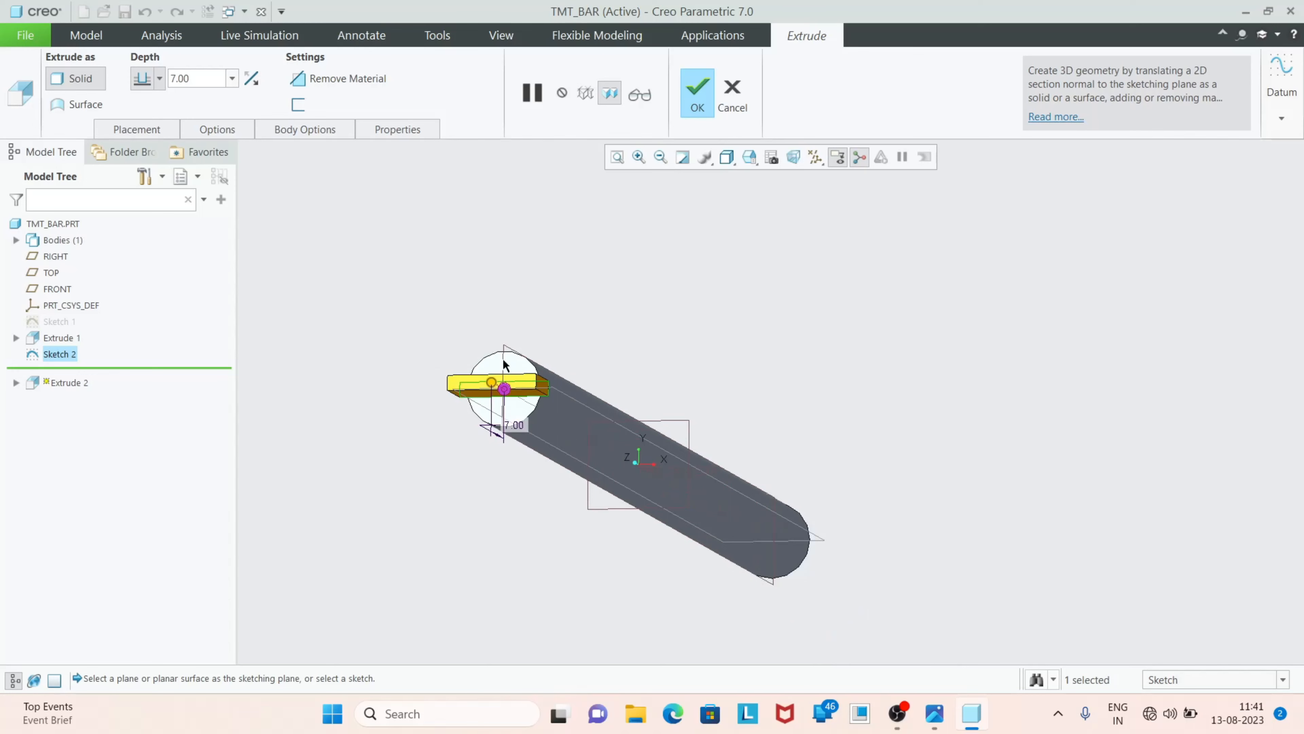
{"action": "left_click", "coordinate": [260, 81]}
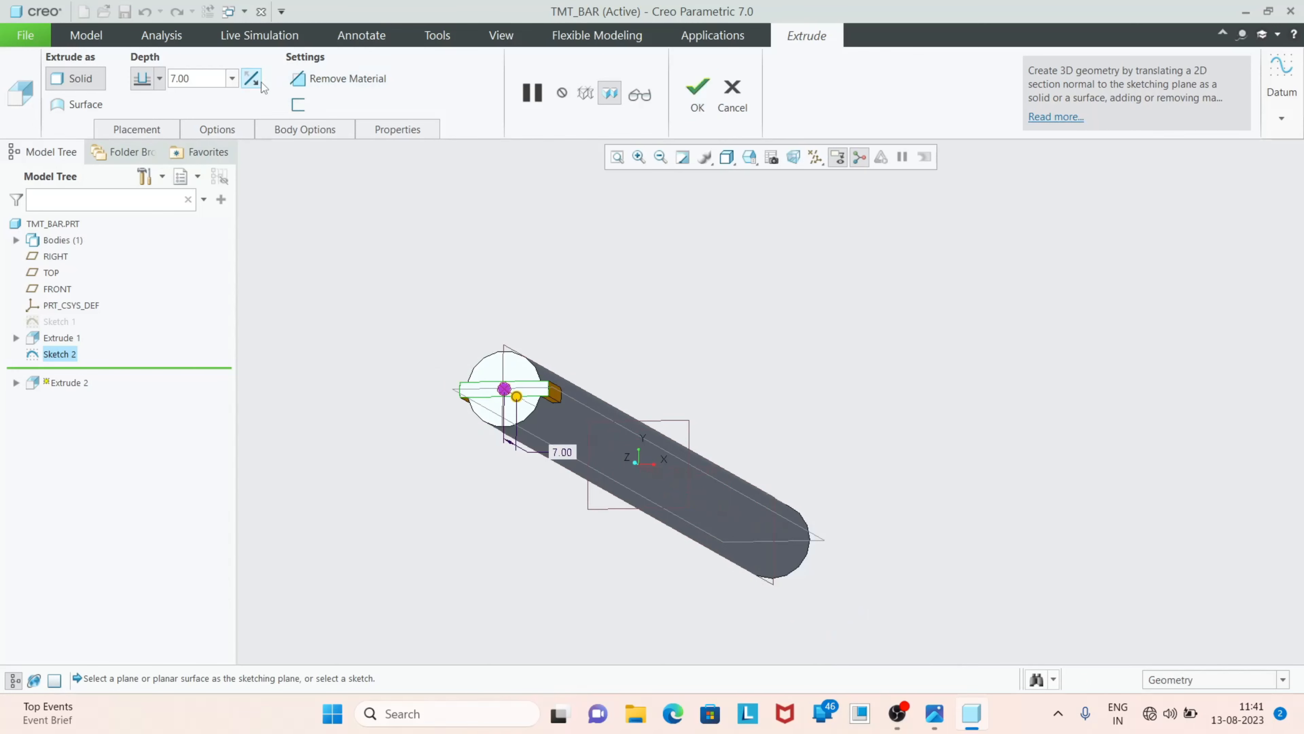
{"action": "left_click", "coordinate": [162, 82]}
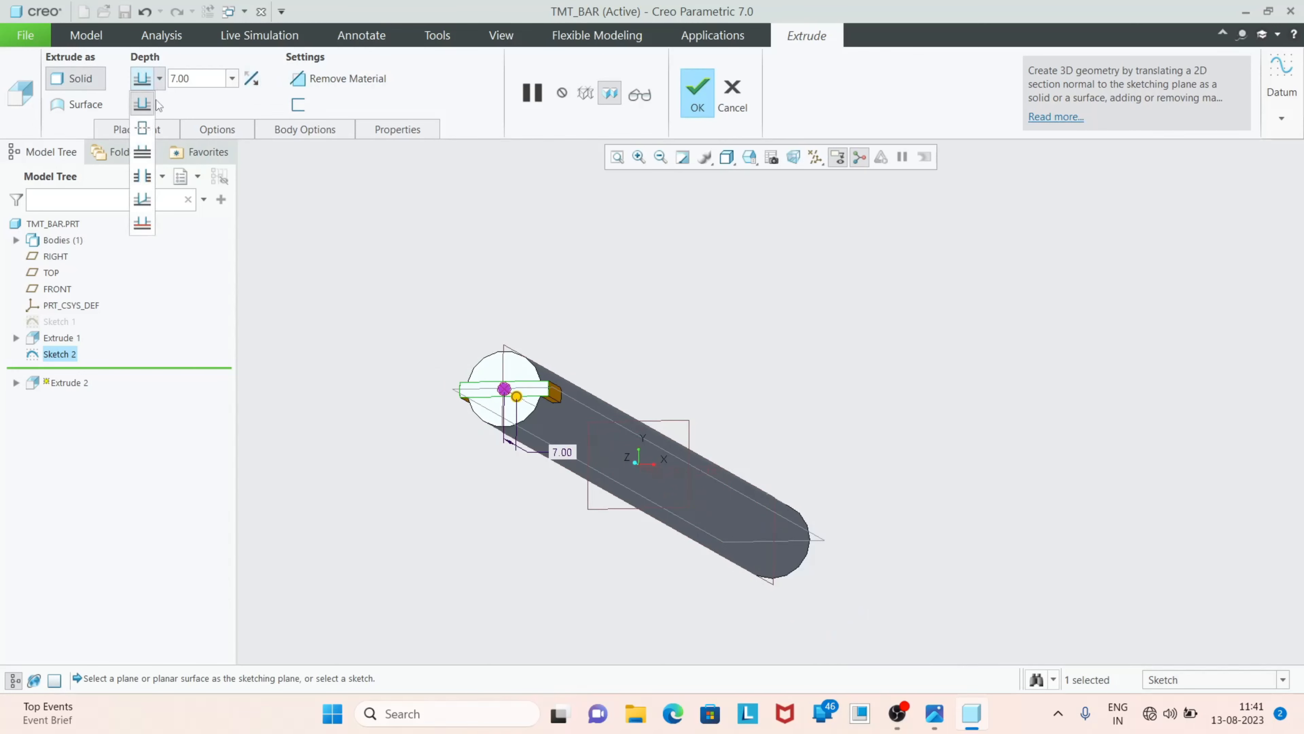
{"action": "left_click", "coordinate": [143, 225]}
Use the bar's opposite circular end face as the extrusion's depth reference and complete the feature
{"action": "middle_click_drag", "start_coordinate": [897, 524], "coordinate": [812, 430]}
{"action": "key", "text": "ctrl+d"}
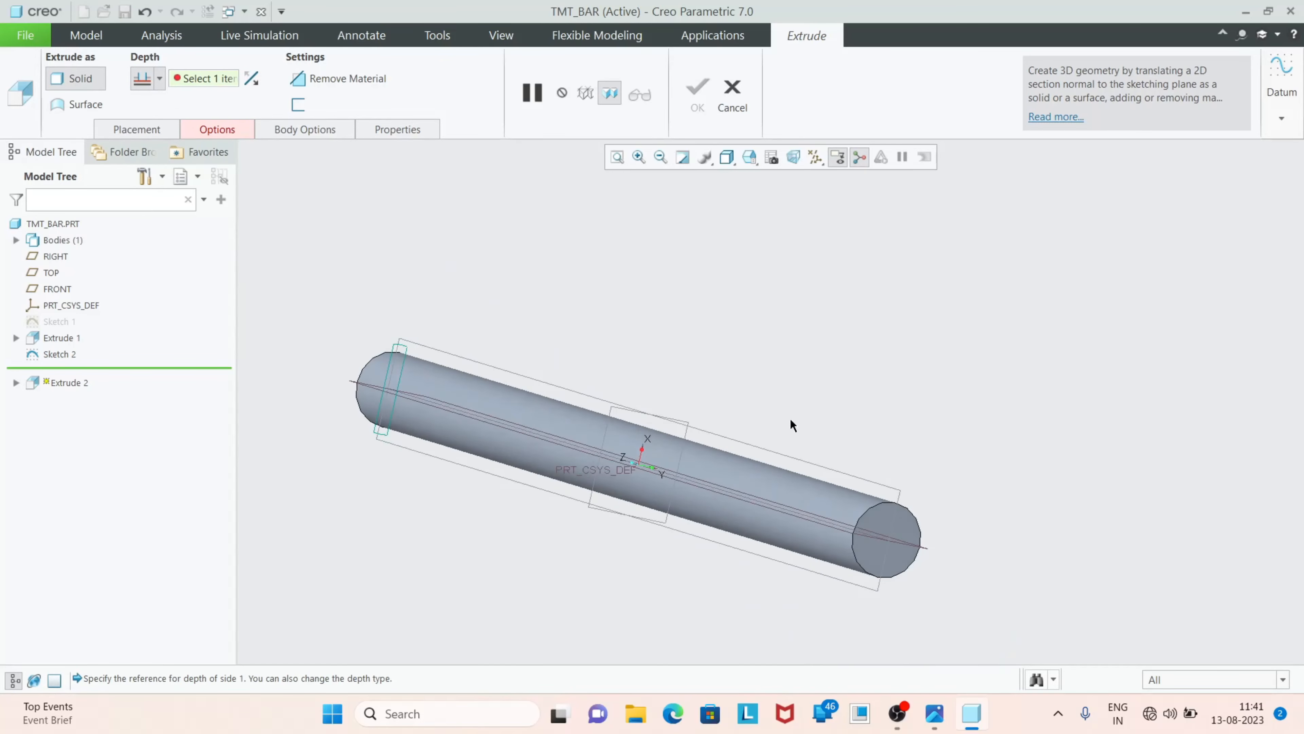
{"action": "left_click", "coordinate": [878, 554]}
{"action": "middle_click_drag", "start_coordinate": [897, 452], "coordinate": [1017, 526]}
{"action": "left_click", "coordinate": [697, 93]}
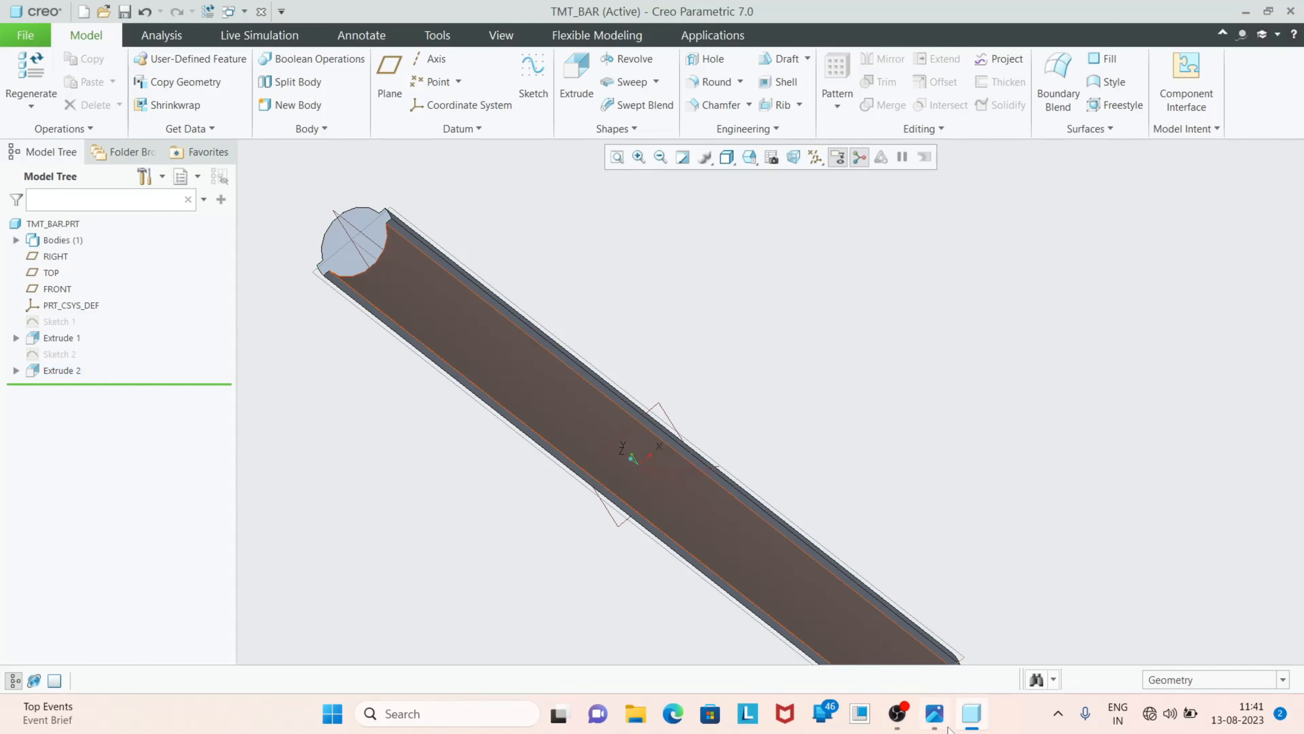
Inspect the bar's longitudinal ribs and compare them with the rib pattern in the TMT bar reference image
{"action": "scroll", "coordinate": [786, 401], "scroll_direction": "down", "scroll_amount": 2}
{"action": "mouse_move", "coordinate": [780, 358]}
{"action": "middle_mouse_down"}
{"action": "mouse_move", "coordinate": [809, 352]}
{"action": "mouse_move", "coordinate": [760, 368]}
{"action": "middle_mouse_up"}
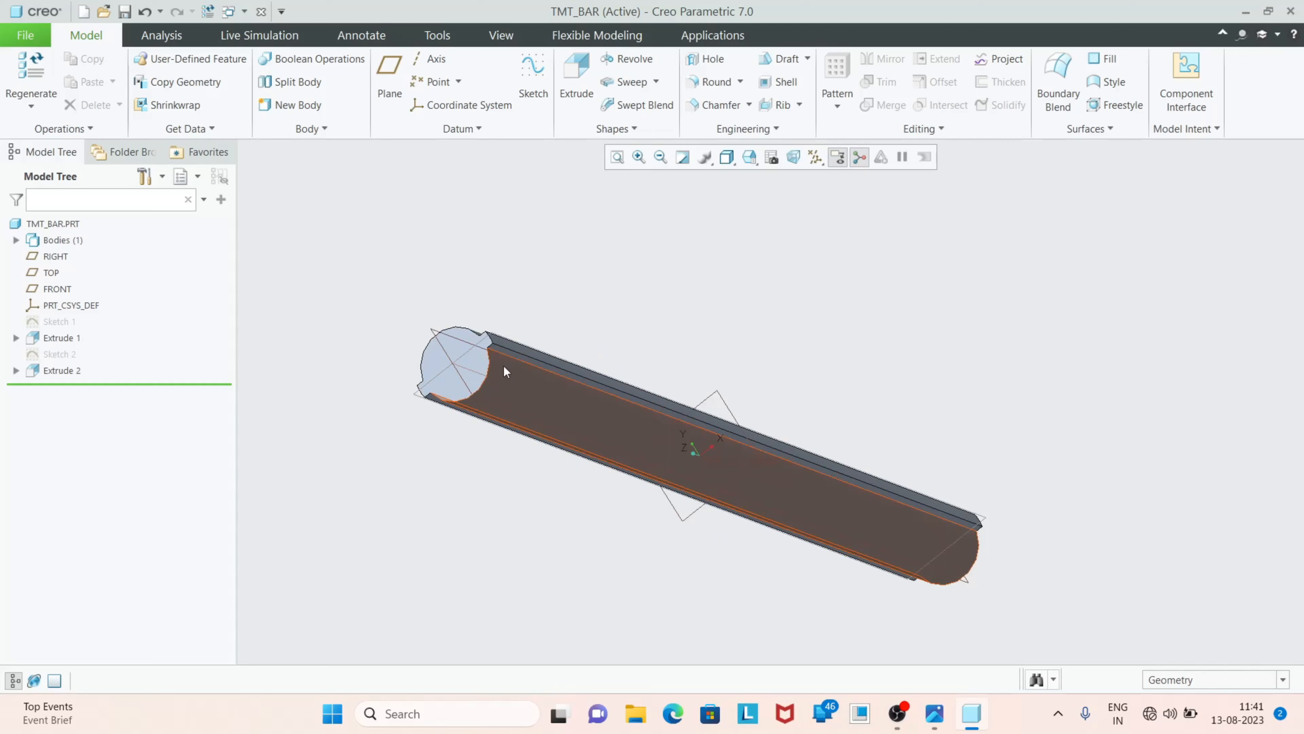
{"action": "scroll", "coordinate": [505, 369], "scroll_direction": "up", "scroll_amount": 2}
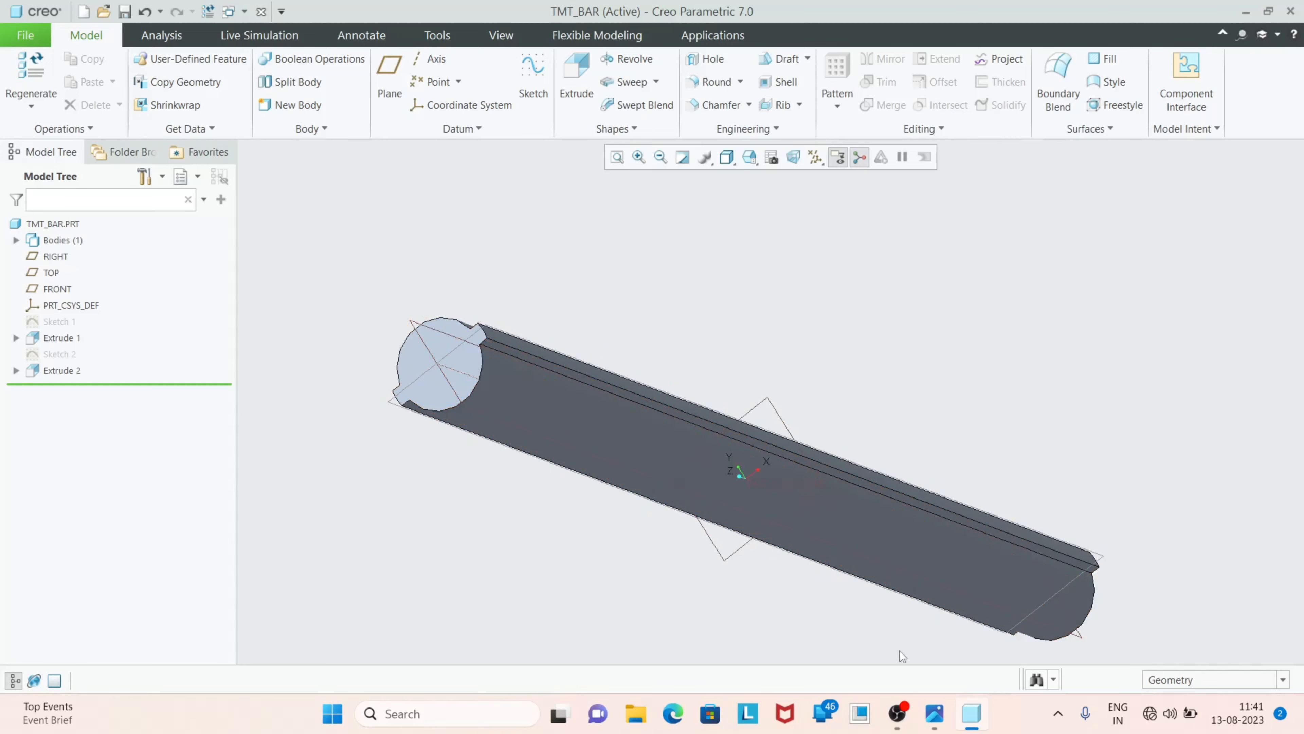
{"action": "left_click", "coordinate": [935, 712]}
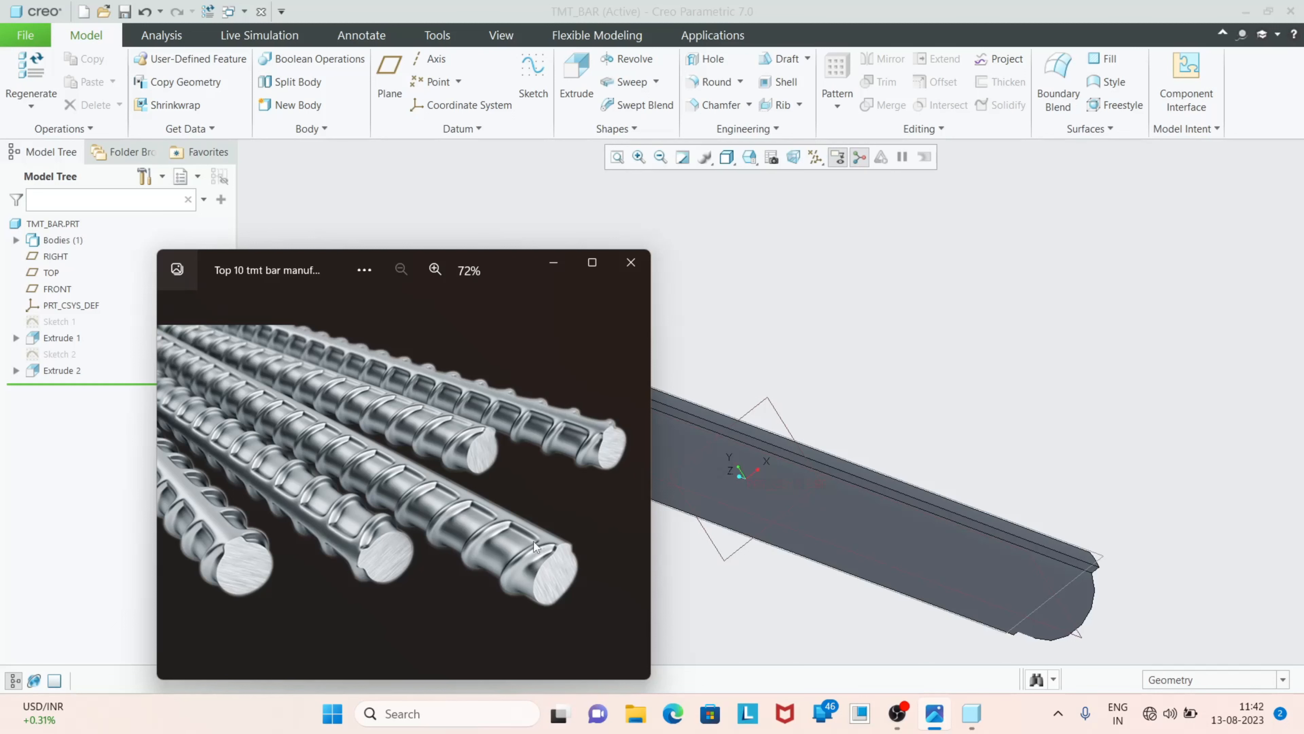
{"action": "left_click", "coordinate": [553, 269]}
{"action": "middle_click_drag", "start_coordinate": [597, 284], "coordinate": [668, 391]}
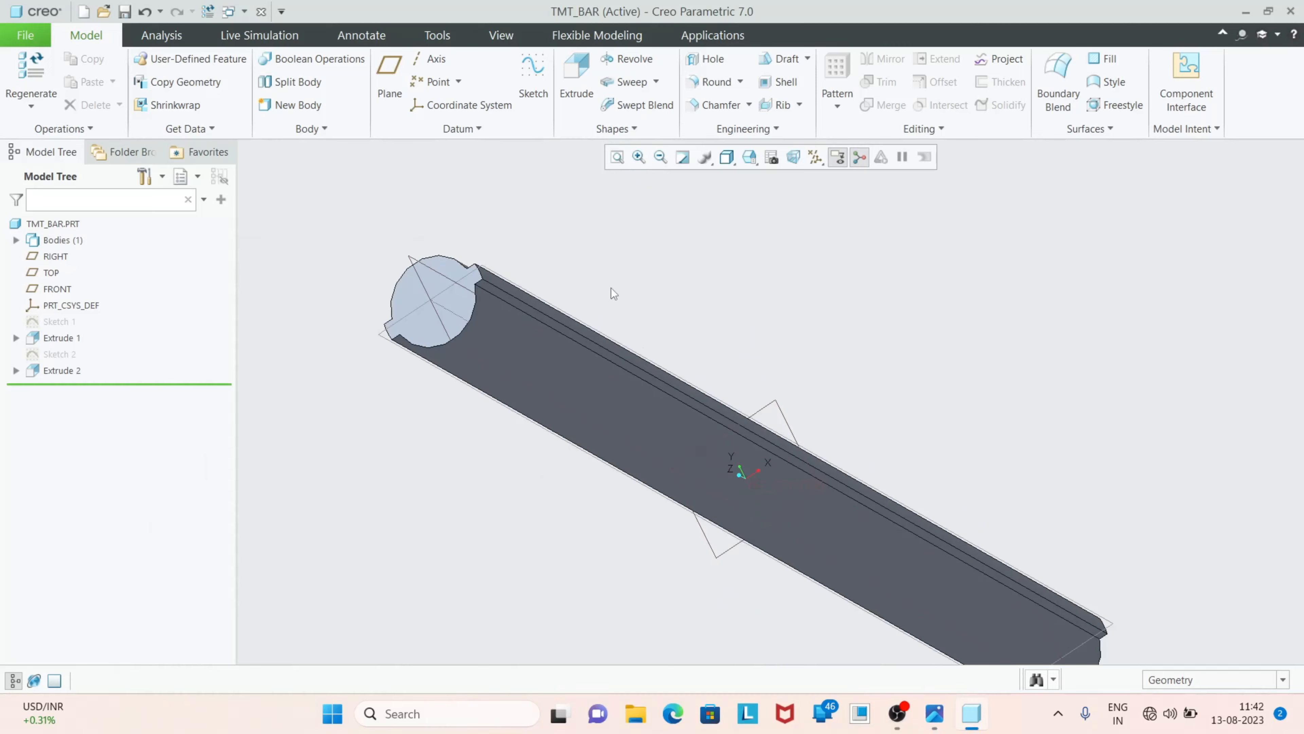
{"action": "left_click", "coordinate": [934, 713]}
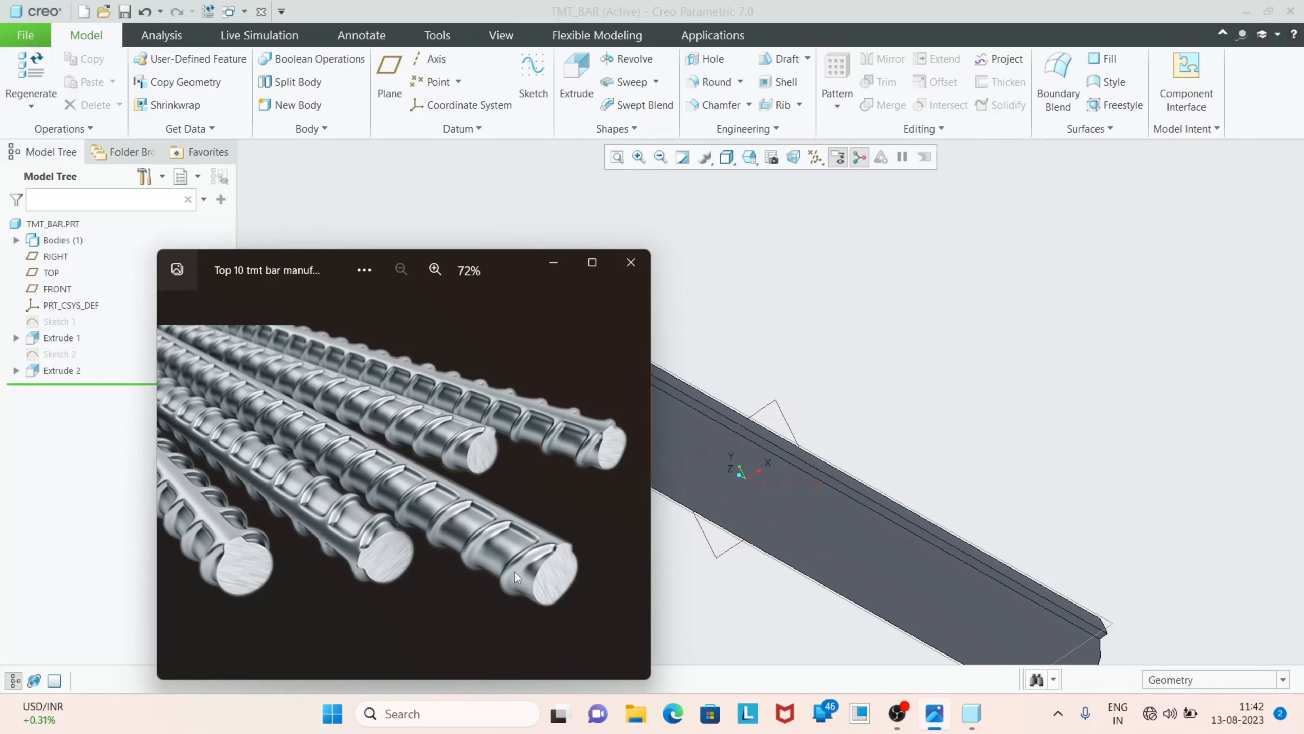
{"action": "left_click", "coordinate": [551, 265]}
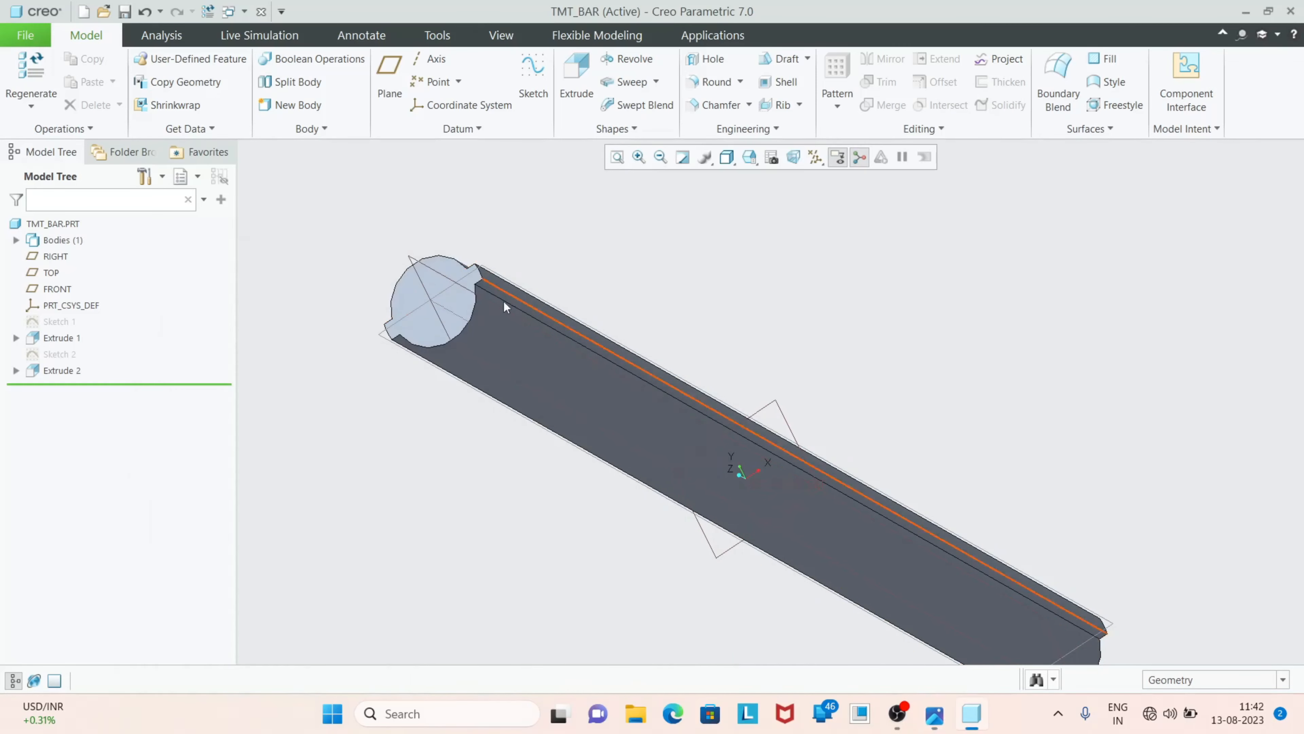
Start a sketch on the TOP datum plane and orient the view parallel to it
{"action": "left_click", "coordinate": [384, 334]}
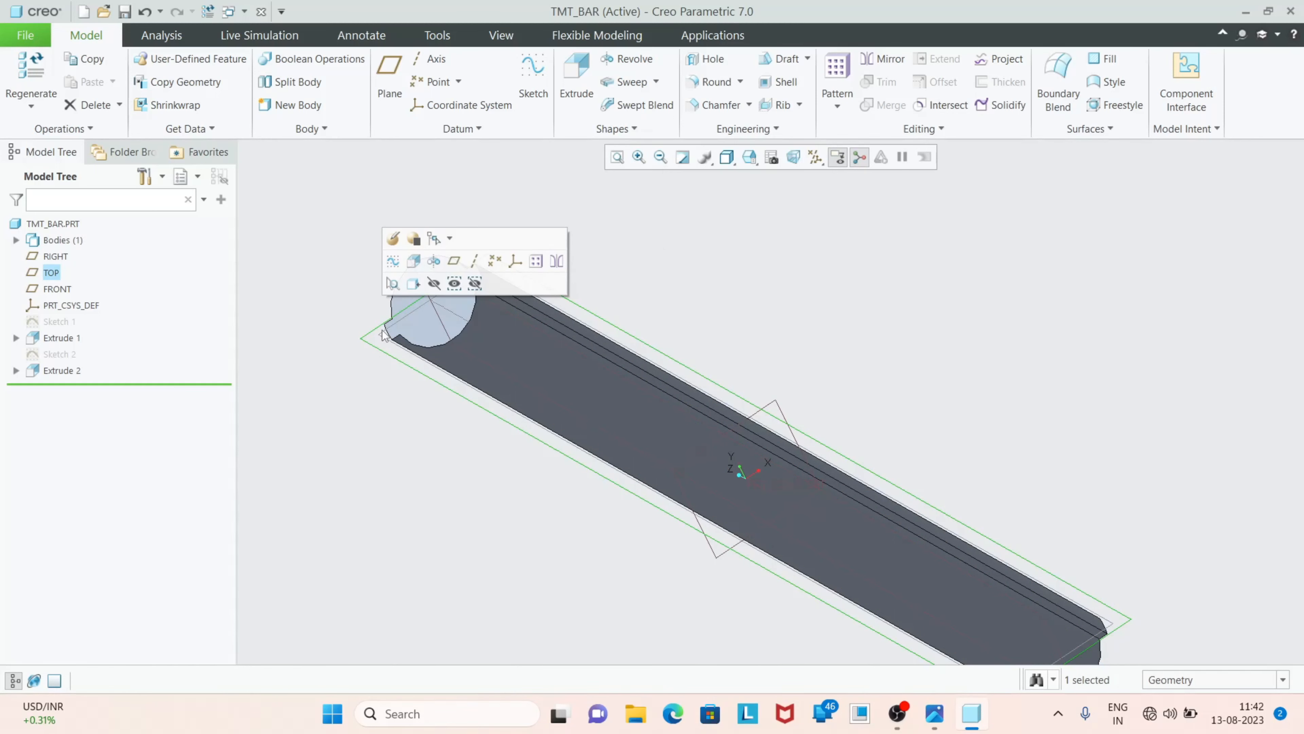
{"action": "left_click", "coordinate": [532, 77]}
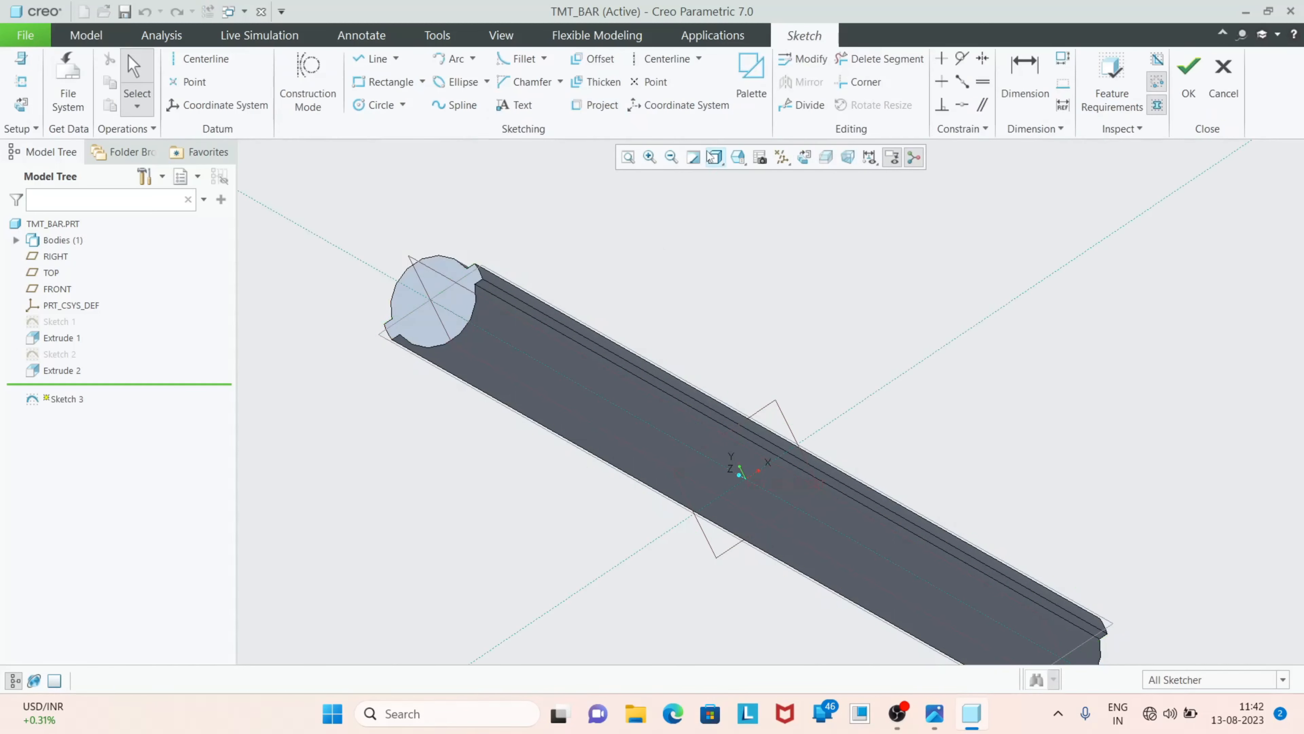
{"action": "left_click", "coordinate": [804, 158]}
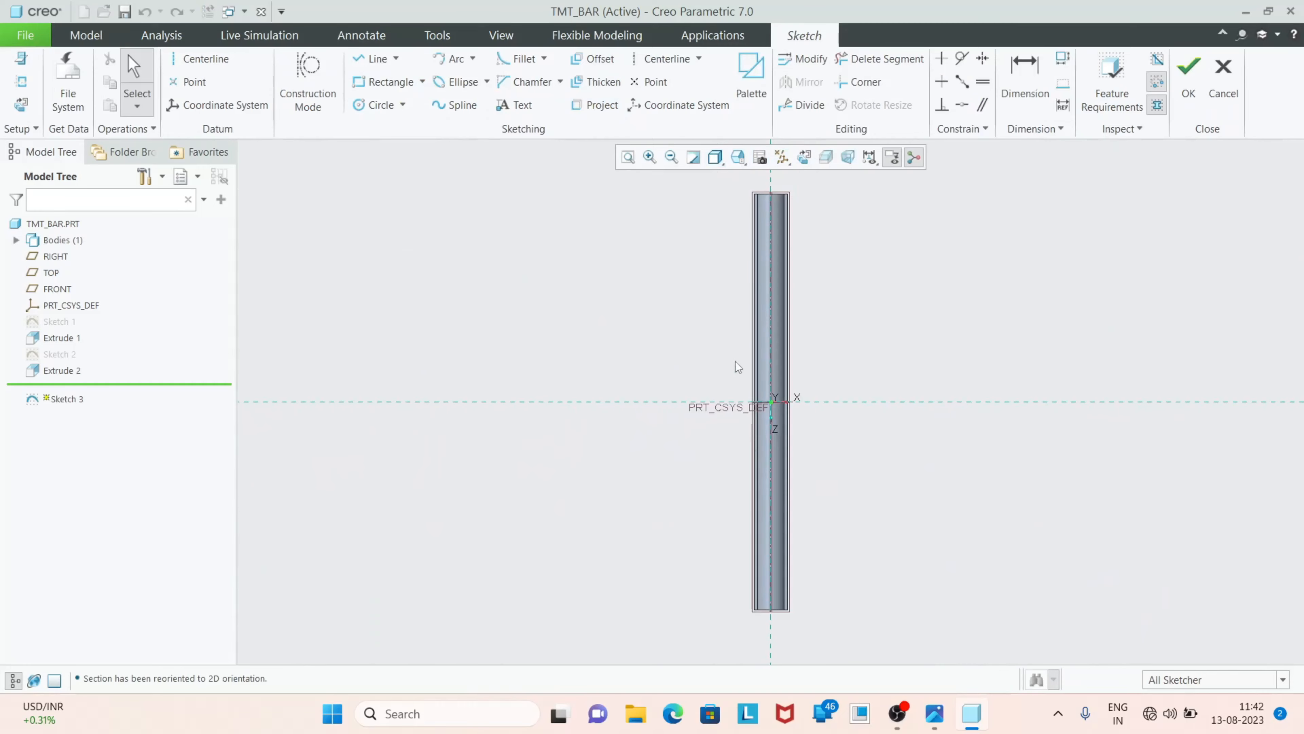
Sketch a slanted centerline across the bar near its upper end, at about 51° to the bar's vertical axis
{"action": "scroll", "coordinate": [626, 393], "scroll_direction": "down", "scroll_amount": 5}
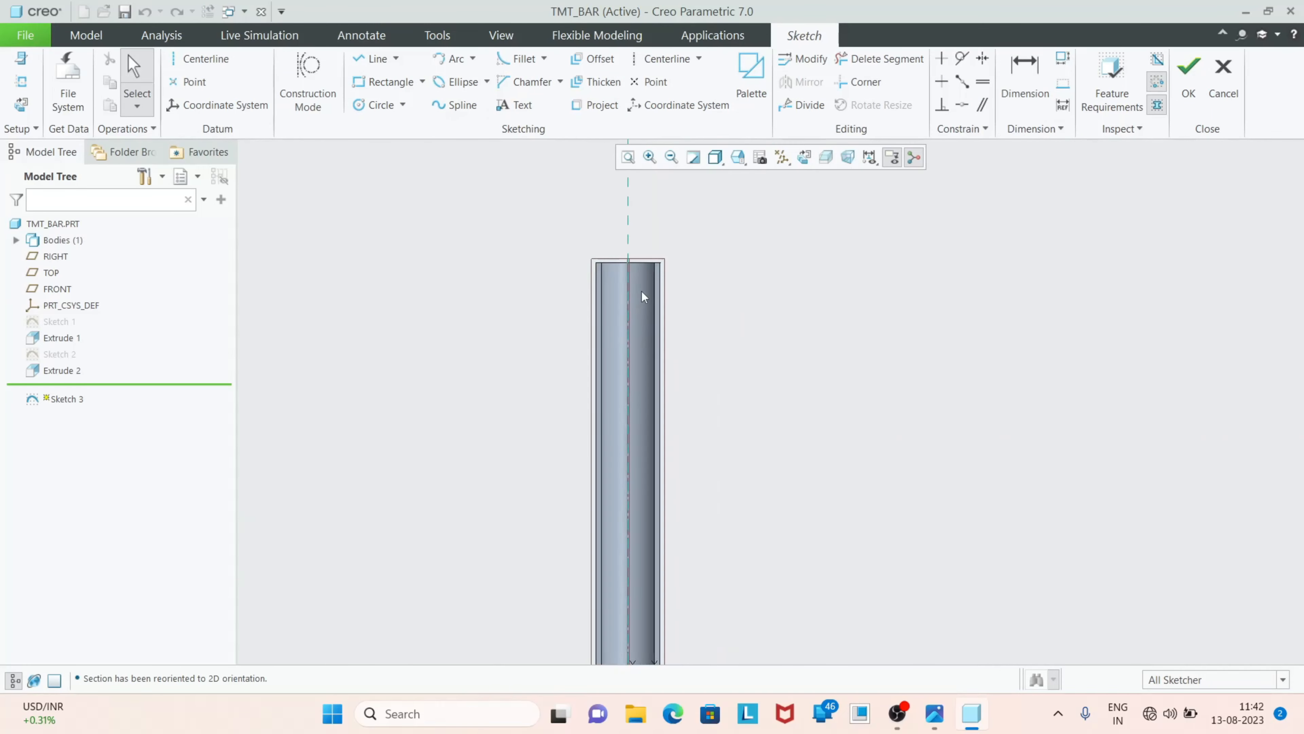
{"action": "left_click", "coordinate": [654, 55]}
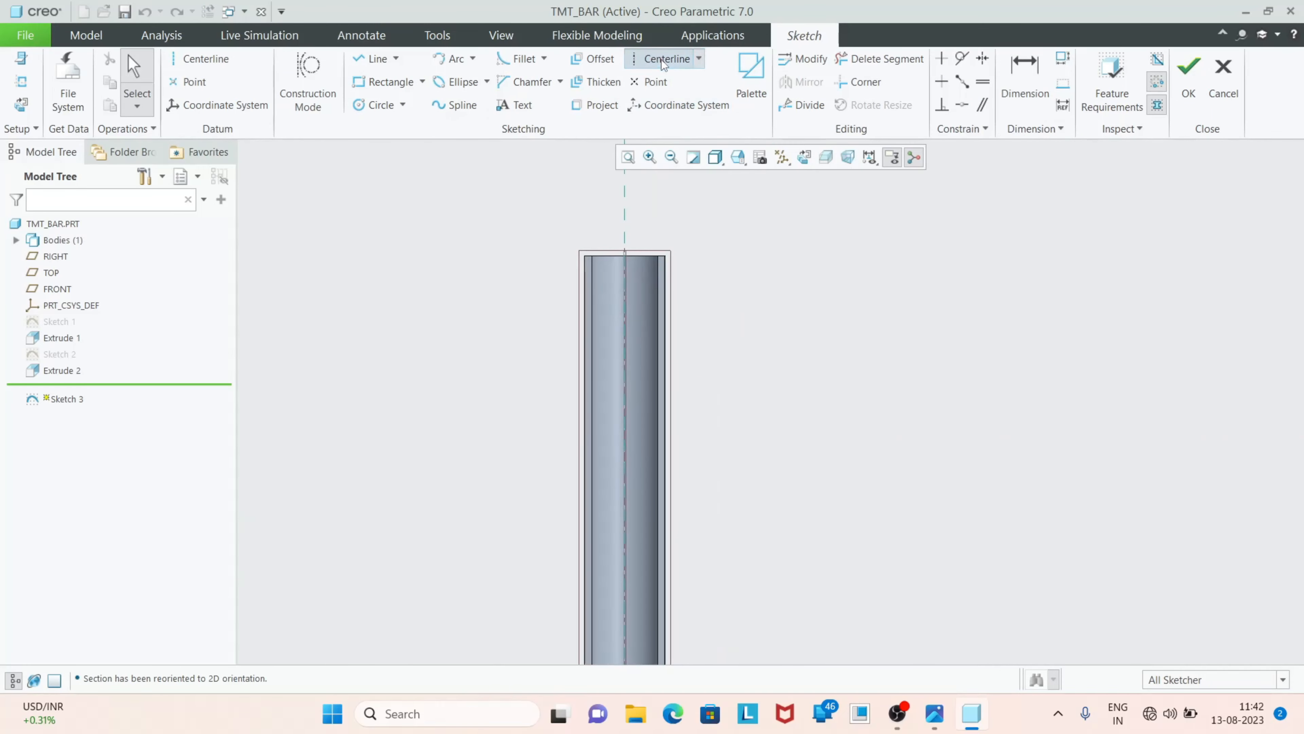
{"action": "left_click", "coordinate": [625, 314]}
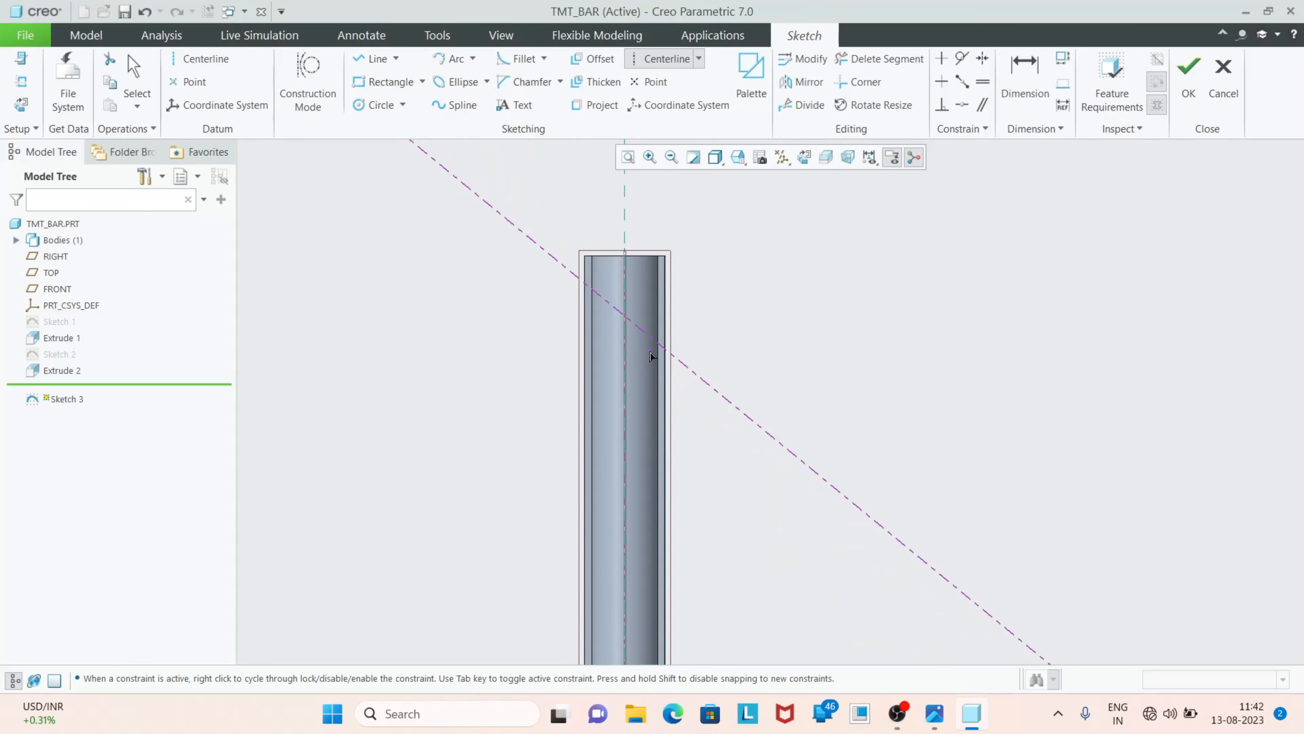
{"action": "left_click", "coordinate": [666, 353]}
{"action": "scroll", "coordinate": [521, 294], "scroll_direction": "up", "scroll_amount": 3}
{"action": "middle_click", "coordinate": [775, 533]}
{"action": "scroll", "coordinate": [765, 528], "scroll_direction": "down", "scroll_amount": 1}
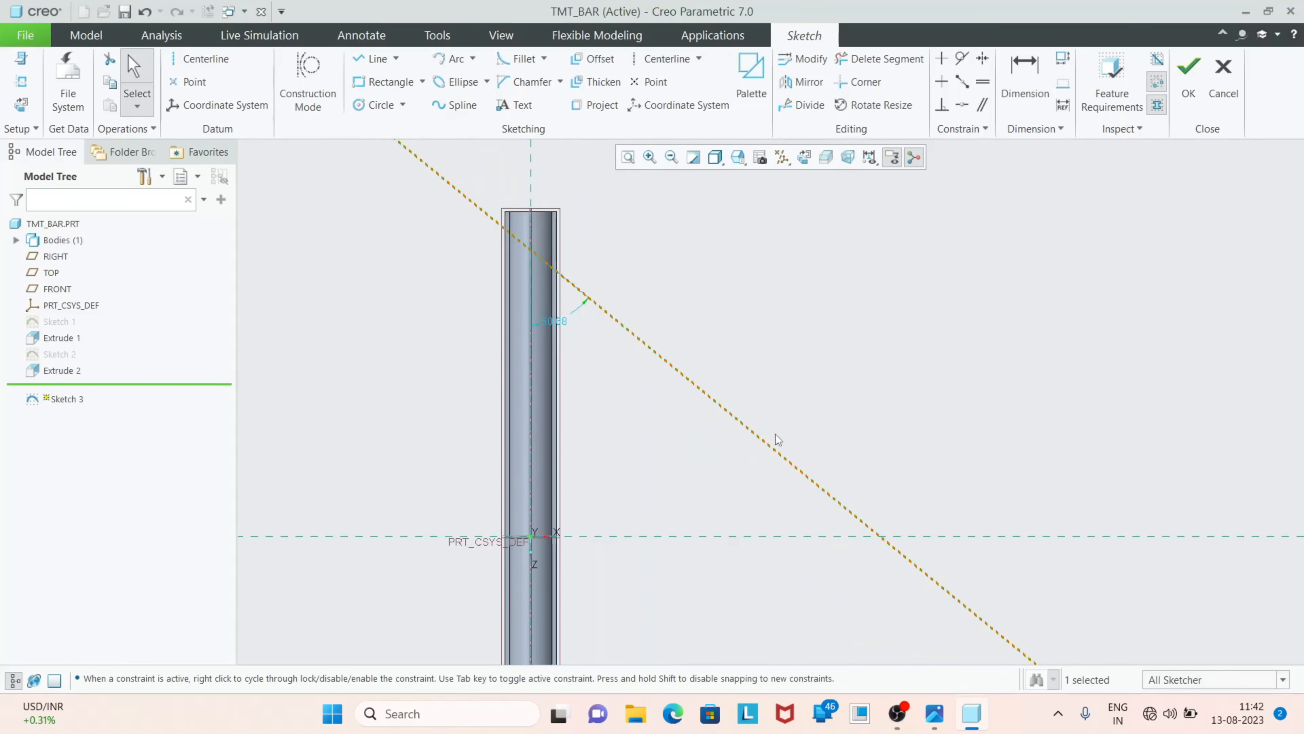
Try to dimension the slanted centerline at 20° to the horizontal reference
{"action": "left_click", "coordinate": [1025, 82]}
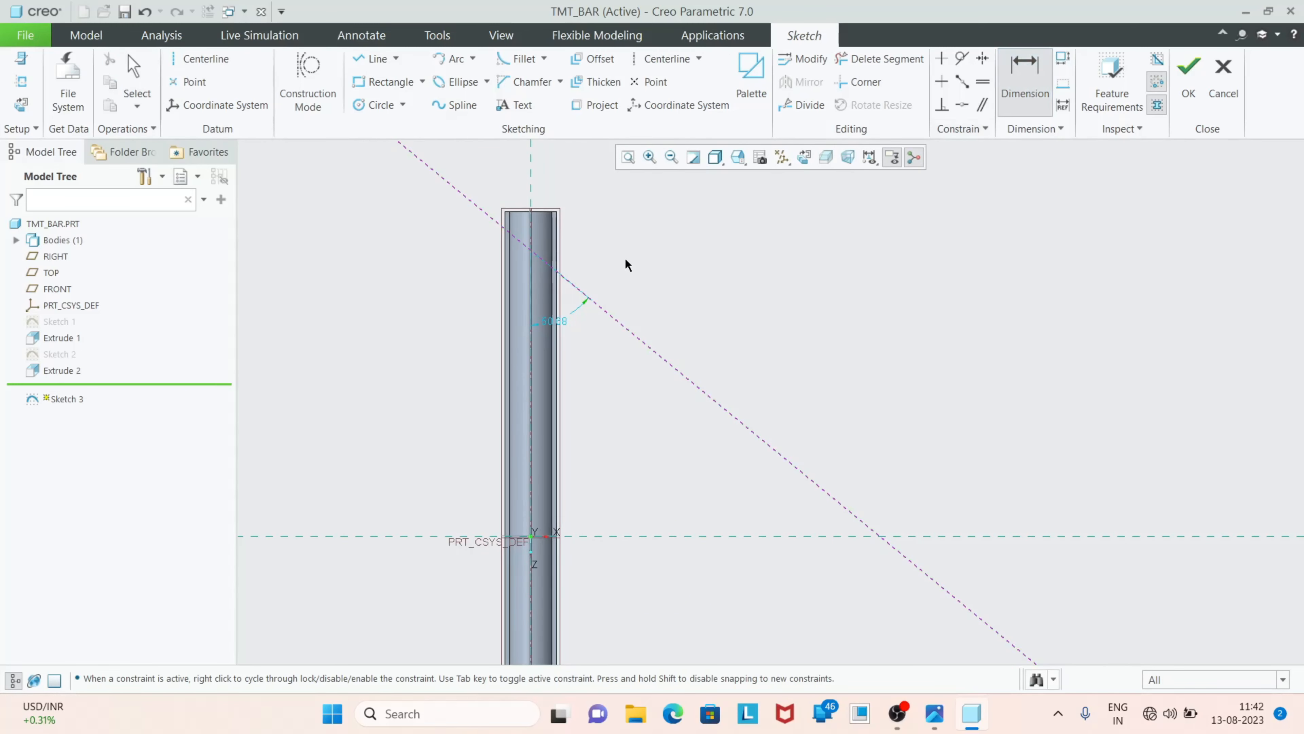
{"action": "left_click", "coordinate": [563, 279]}
{"action": "middle_click", "coordinate": [477, 410]}
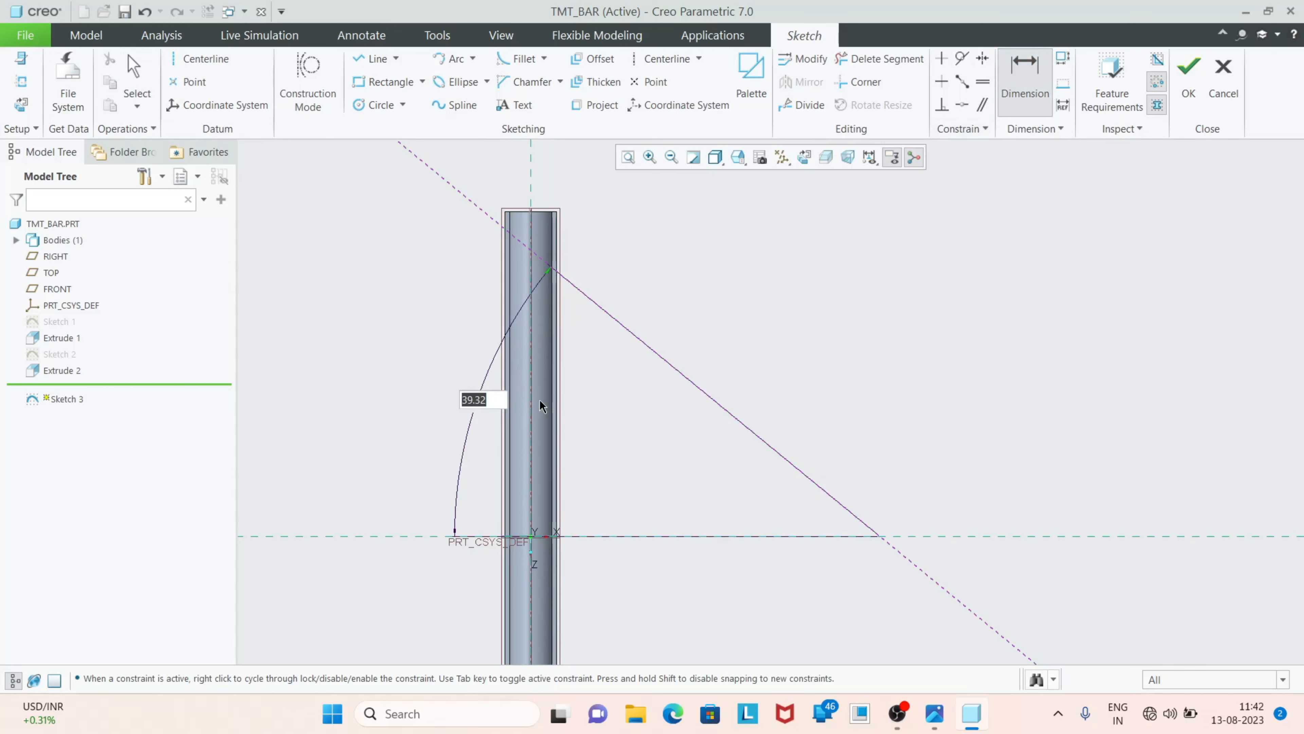
{"action": "type", "text": "20"}
{"action": "key", "text": "Return"}
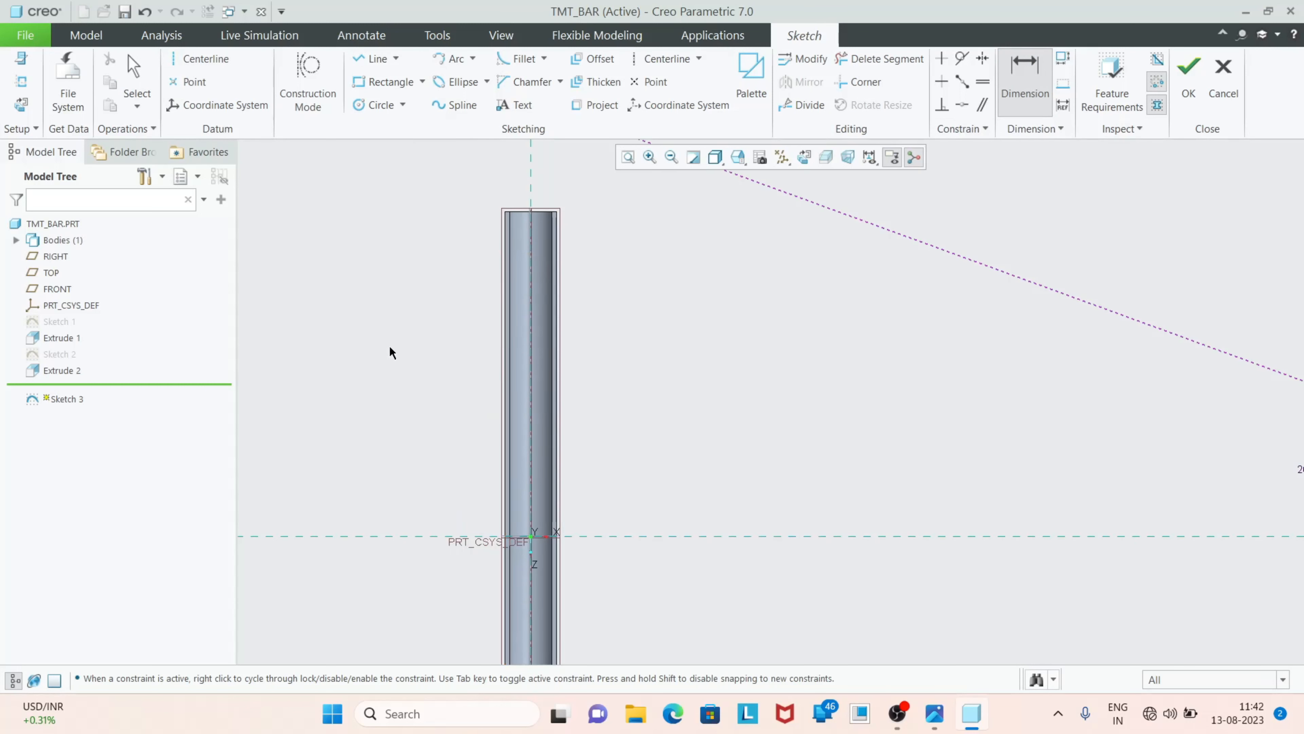
{"action": "scroll", "coordinate": [715, 505], "scroll_direction": "down", "scroll_amount": 3}
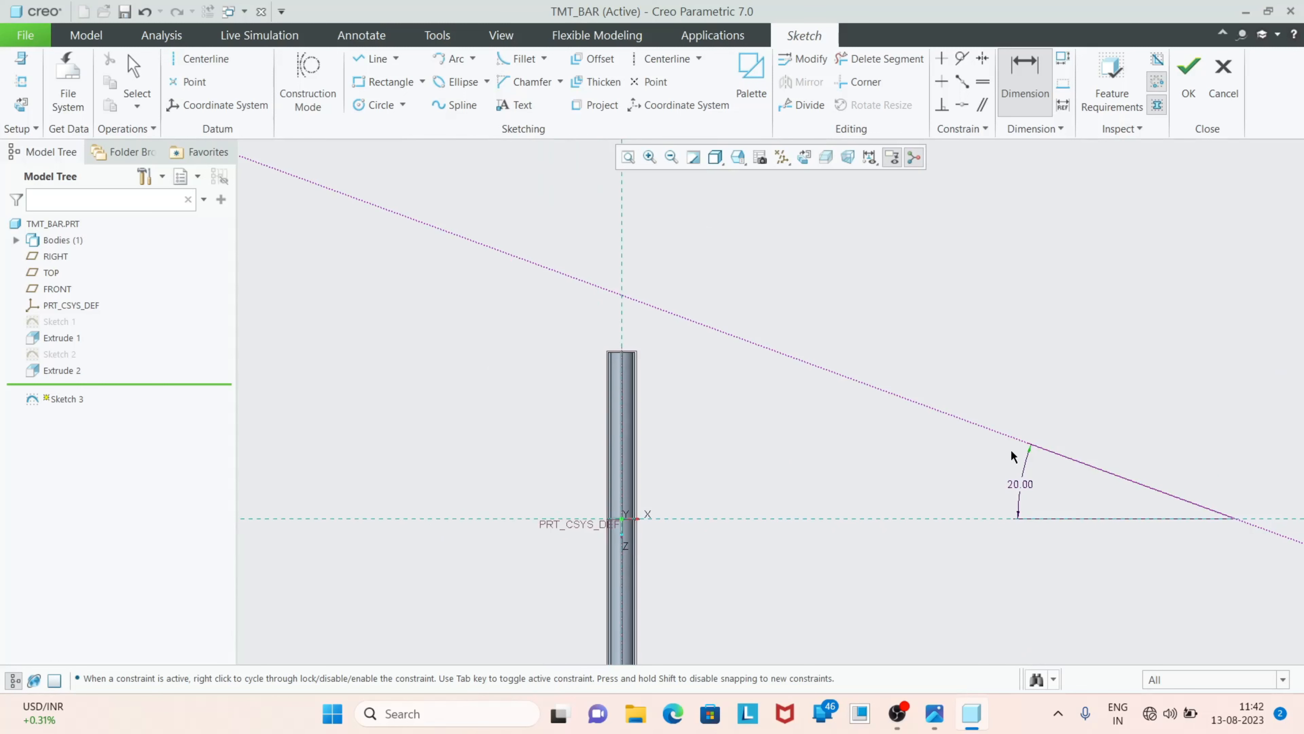
Undo the 20° angle change and delete the angle dimension between the centerline and the horizontal reference
{"action": "key", "text": "ctrl+z"}
{"action": "scroll", "coordinate": [673, 474], "scroll_direction": "up", "scroll_amount": 2}
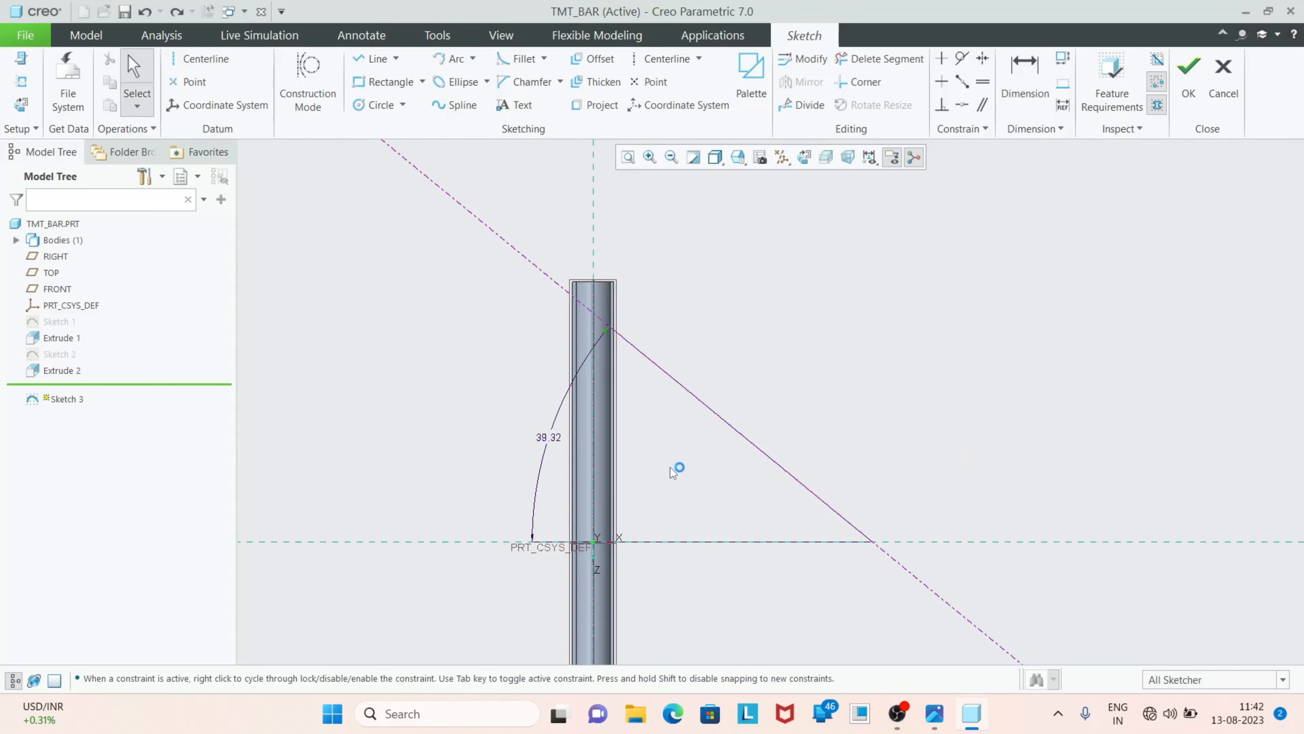
{"action": "scroll", "coordinate": [715, 463], "scroll_direction": "down", "scroll_amount": 1}
{"action": "left_click", "coordinate": [580, 444]}
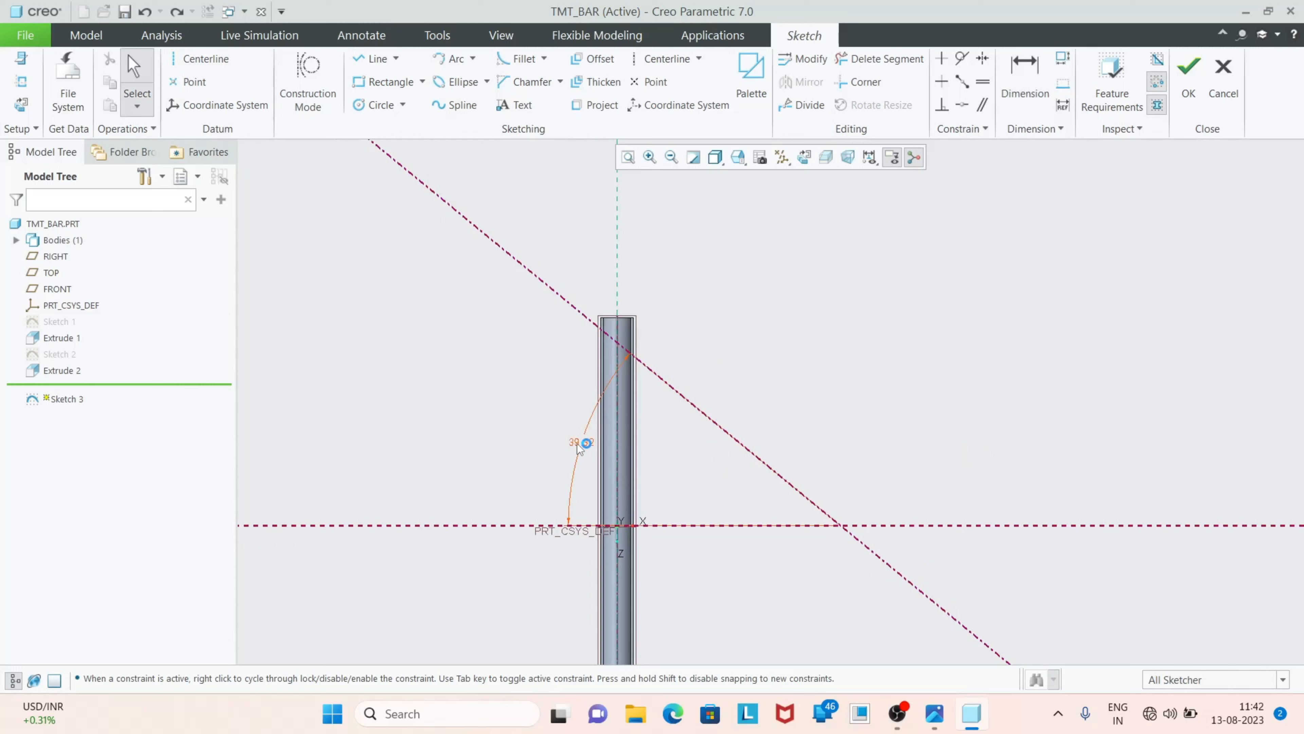
{"action": "key", "text": "Delete"}
{"action": "scroll", "coordinate": [584, 352], "scroll_direction": "up", "scroll_amount": 5}
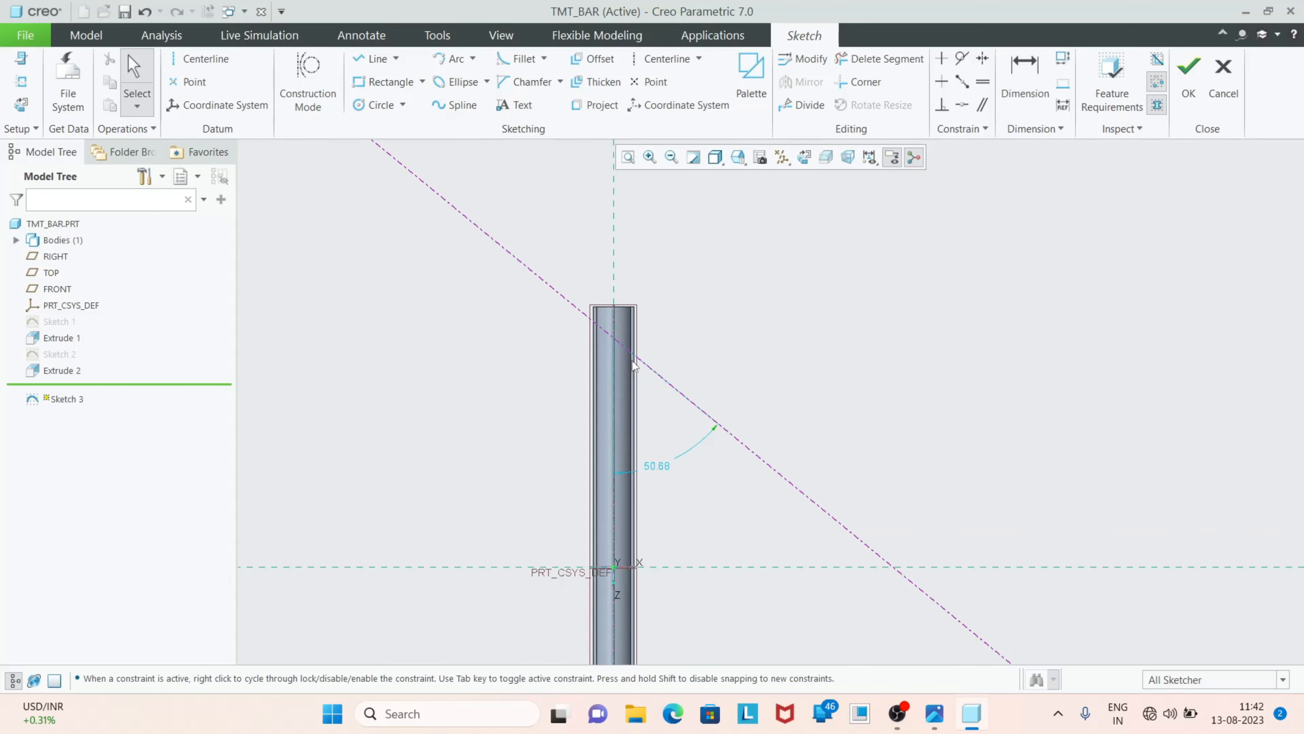
Sketch a line along the slanted centerline, extending past both sides of the bar to about 9.7 mm from its axis
{"action": "scroll", "coordinate": [556, 329], "scroll_direction": "up", "scroll_amount": 1}
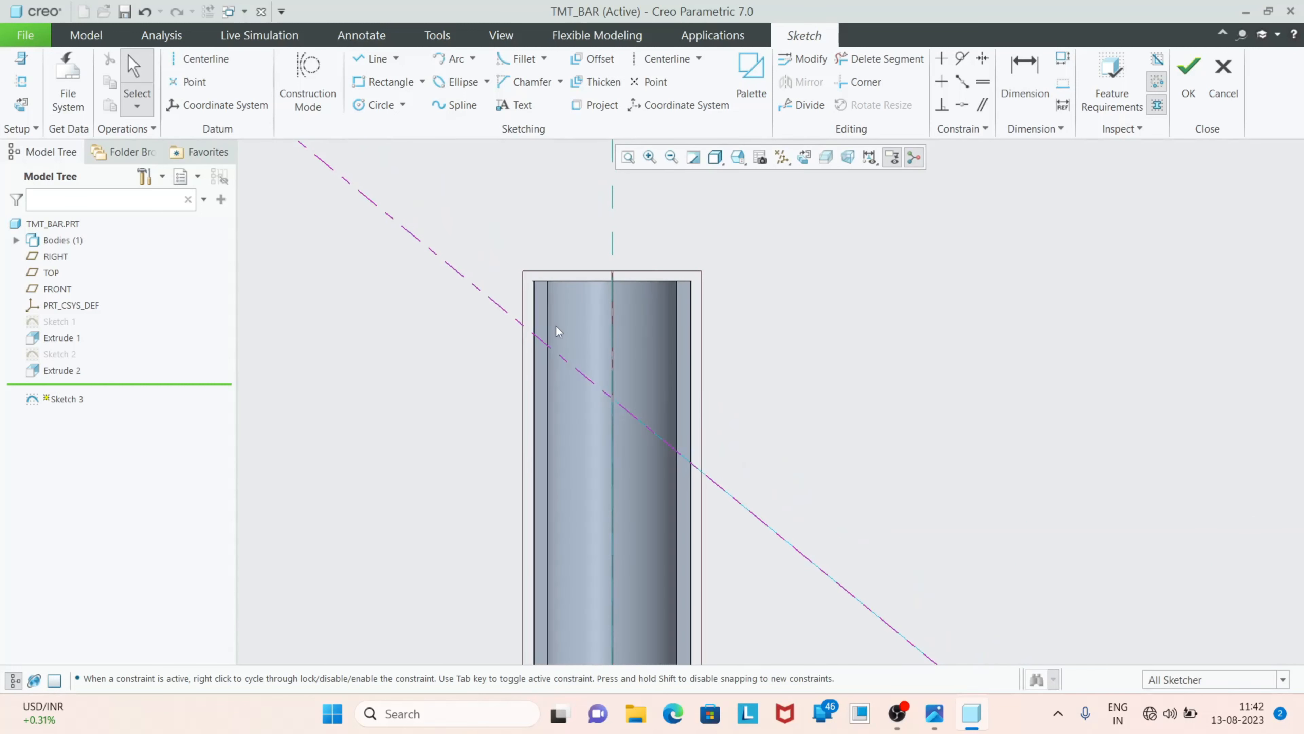
{"action": "left_click", "coordinate": [372, 59]}
{"action": "left_click", "coordinate": [494, 299]}
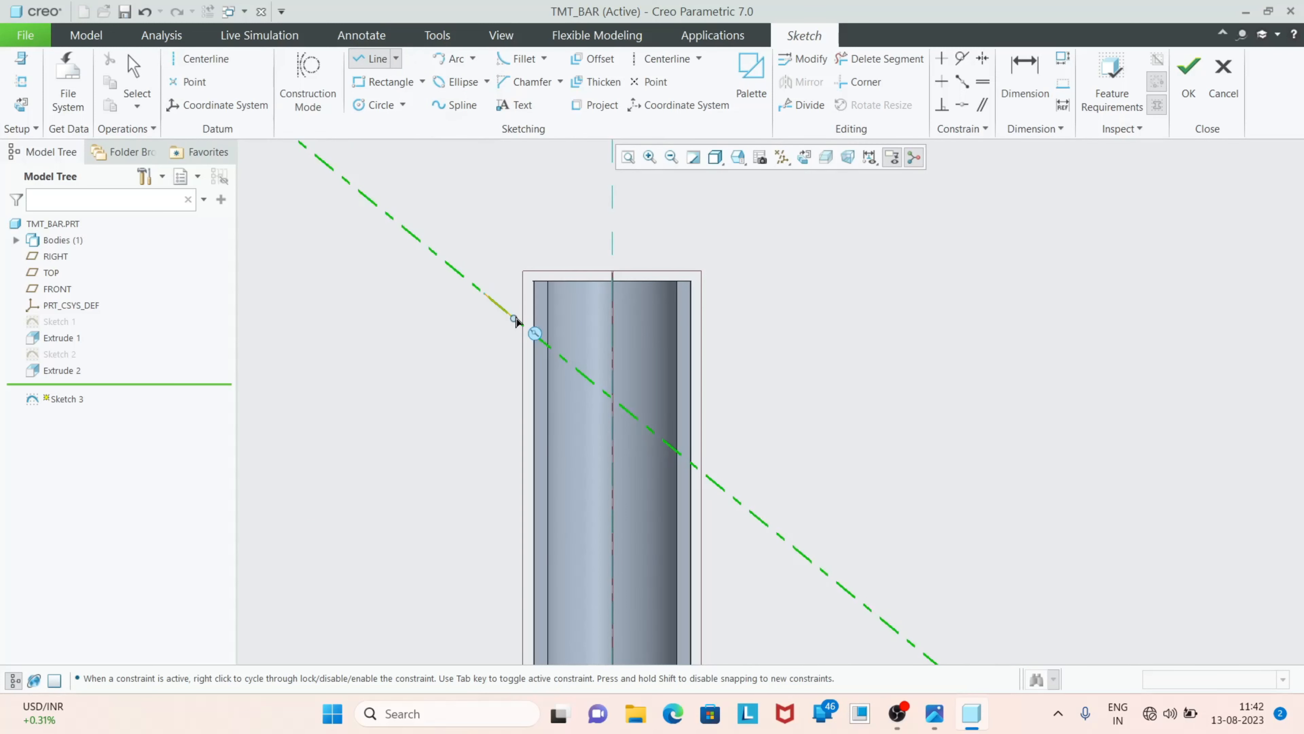
{"action": "left_click", "coordinate": [740, 502]}
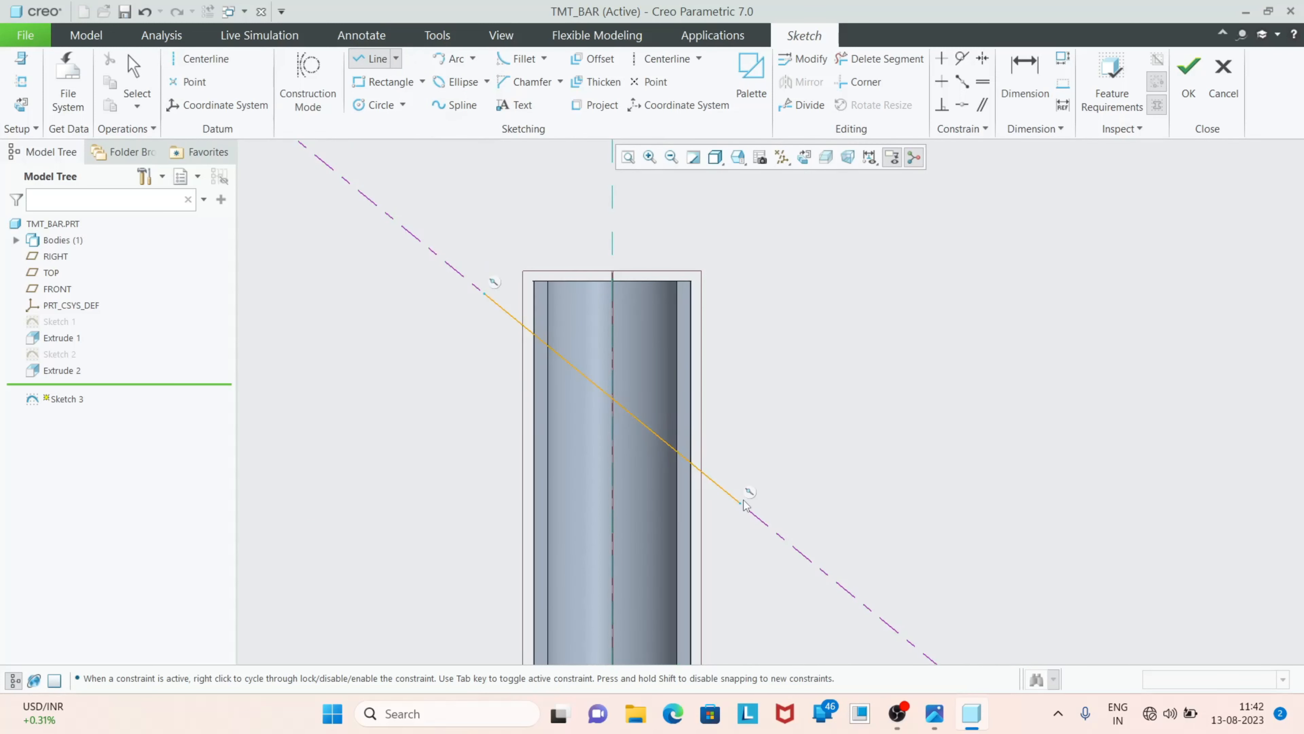
{"action": "middle_click", "coordinate": [546, 391]}
Place sketch points where the slanted line crosses the left and right outer edges of the bar
{"action": "left_click", "coordinate": [648, 82]}
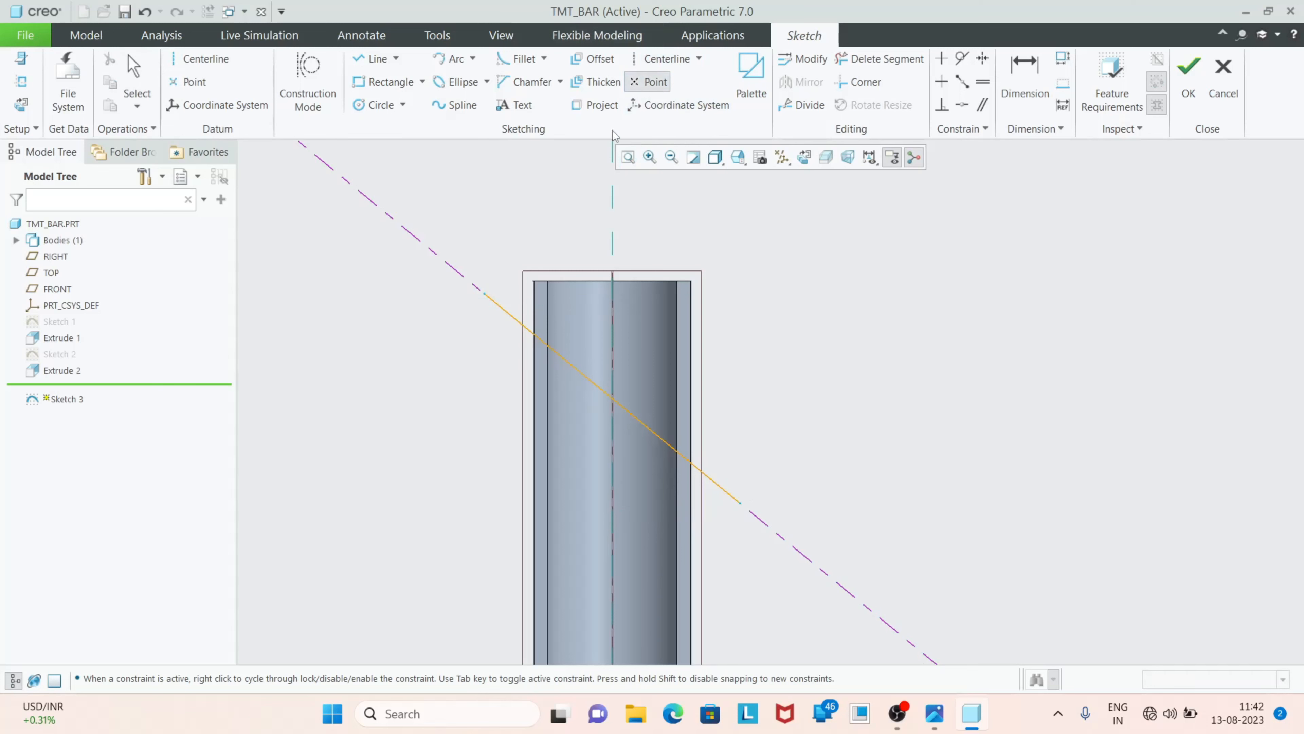
{"action": "scroll", "coordinate": [529, 345], "scroll_direction": "up", "scroll_amount": 2}
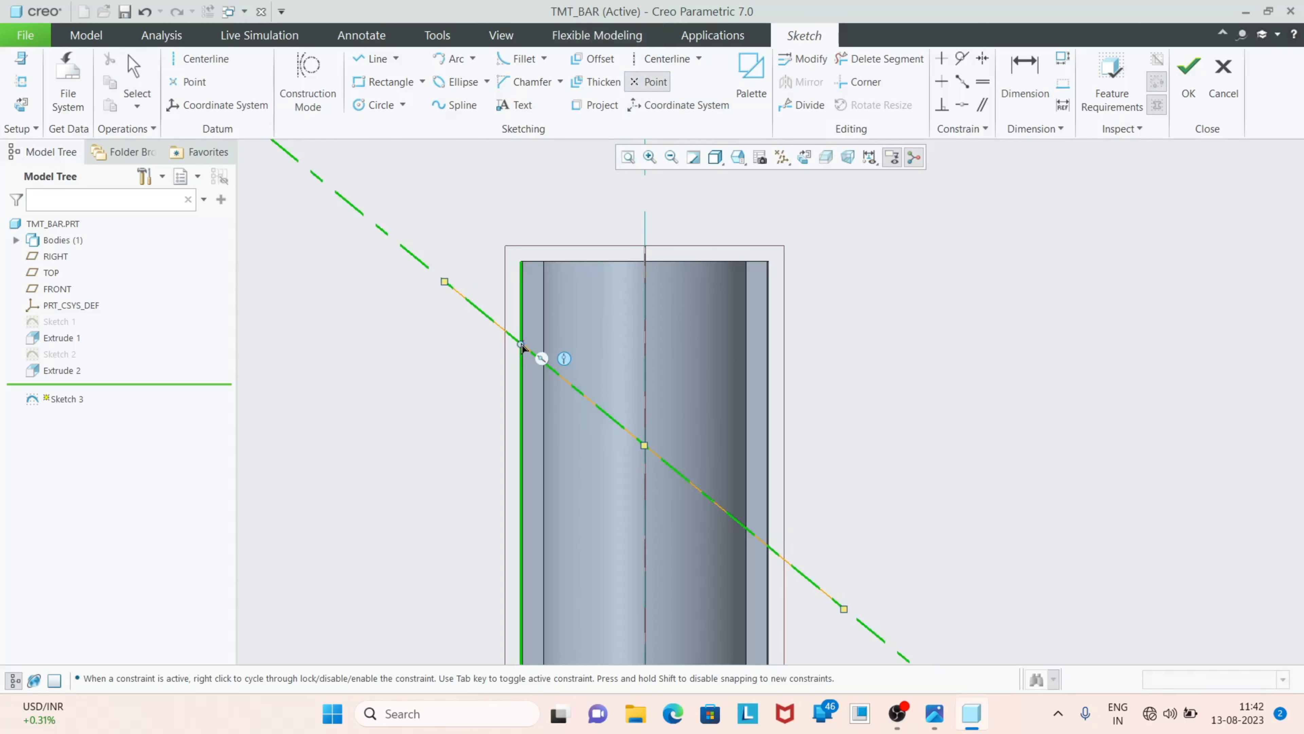
{"action": "left_click", "coordinate": [521, 344]}
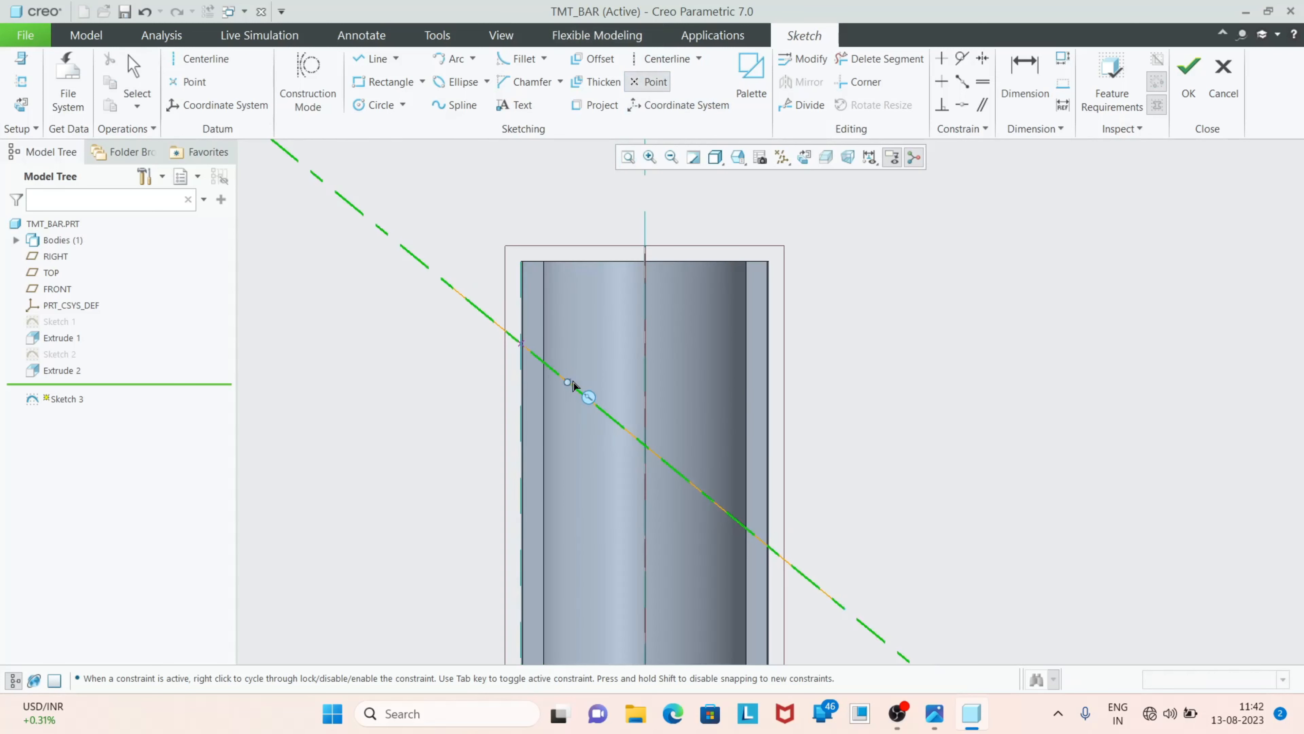
{"action": "left_click", "coordinate": [769, 547]}
{"action": "middle_click", "coordinate": [619, 429]}
Dimension the left crossing point 3 mm below the bar's upper end edge
{"action": "left_click", "coordinate": [619, 427]}
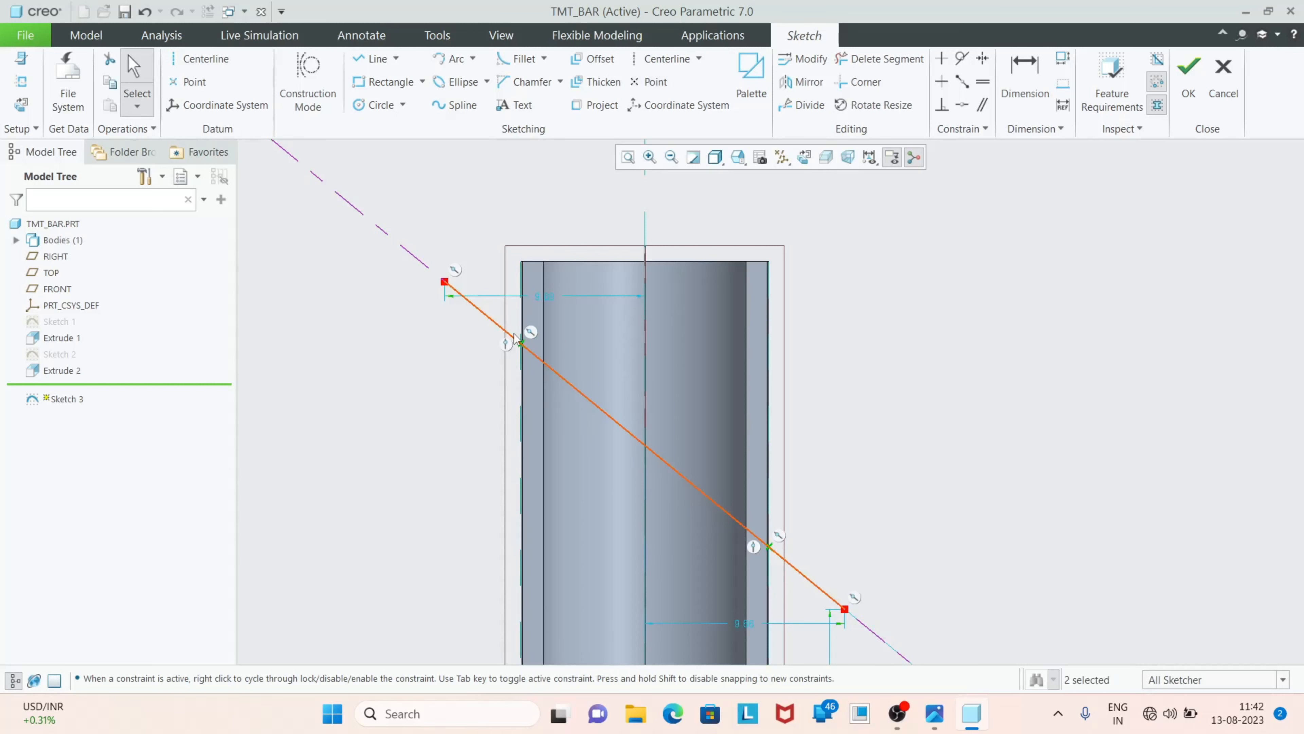
{"action": "scroll", "coordinate": [508, 326], "scroll_direction": "down", "scroll_amount": 1}
{"action": "scroll", "coordinate": [503, 316], "scroll_direction": "up", "scroll_amount": 3}
{"action": "left_click", "coordinate": [495, 312]}
{"action": "scroll", "coordinate": [498, 312], "scroll_direction": "down", "scroll_amount": 3}
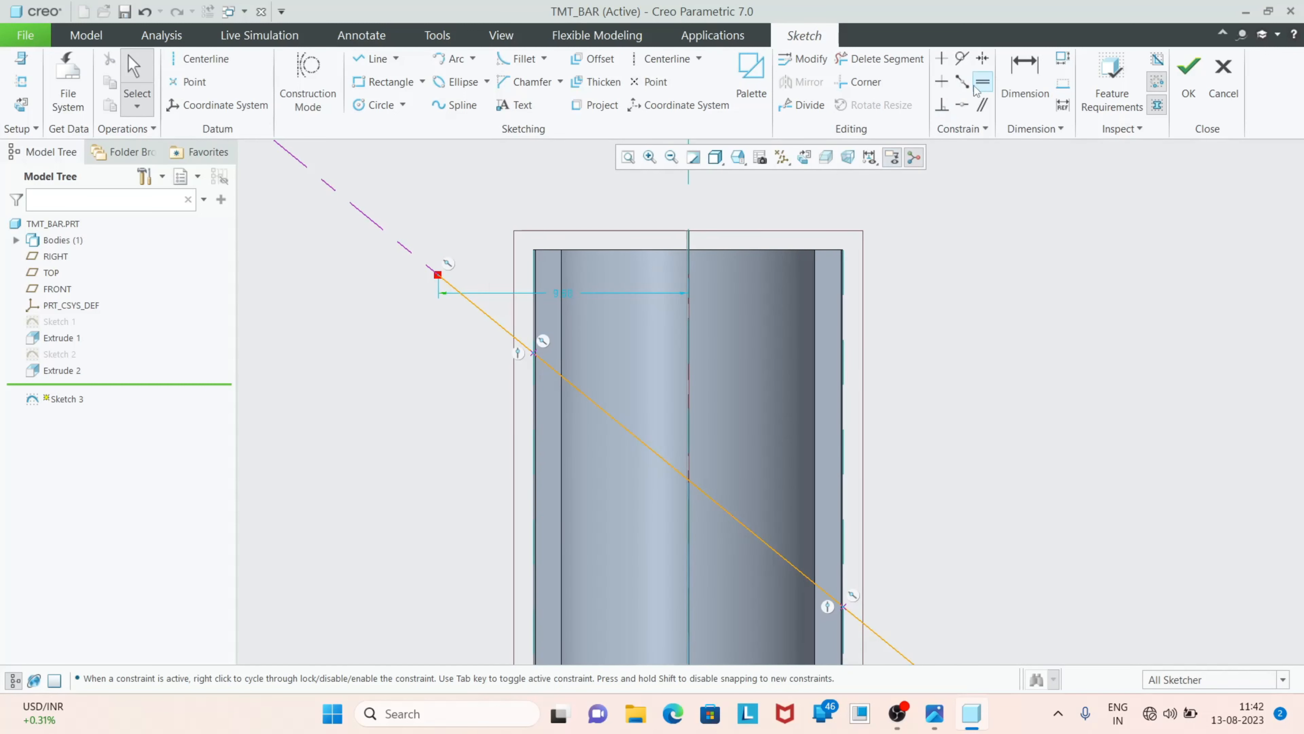
{"action": "left_click", "coordinate": [1025, 77]}
{"action": "scroll", "coordinate": [500, 377], "scroll_direction": "down", "scroll_amount": 2}
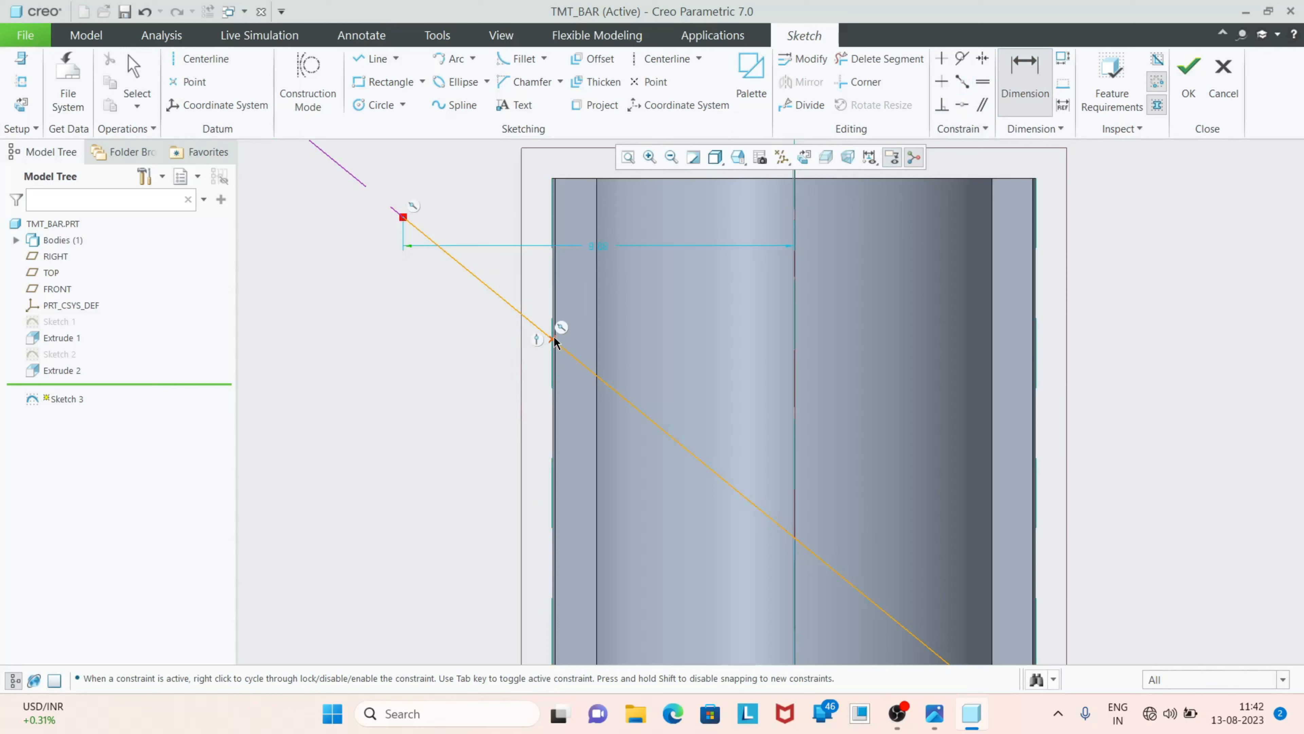
{"action": "left_click", "coordinate": [554, 339]}
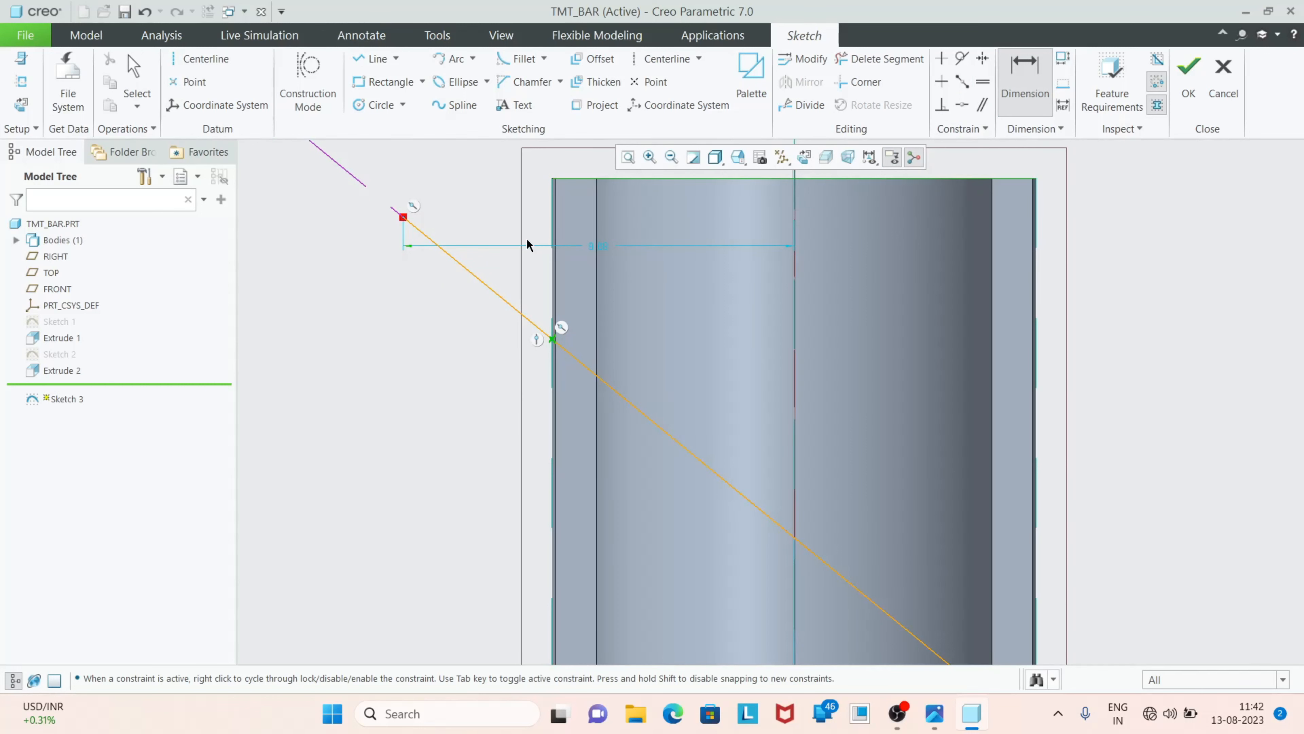
{"action": "middle_click", "coordinate": [543, 223]}
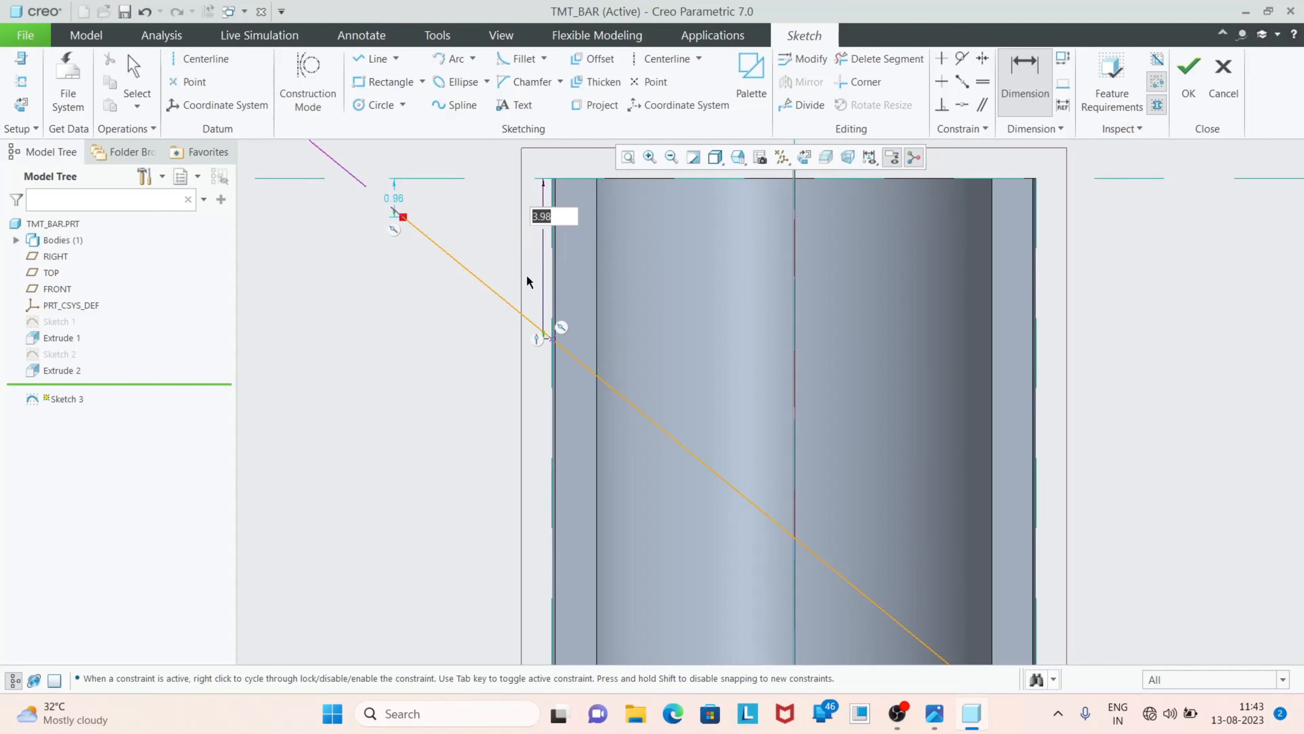
{"action": "type", "text": "3"}
{"action": "key", "text": "Return"}
{"action": "scroll", "coordinate": [464, 298], "scroll_direction": "up", "scroll_amount": 5}
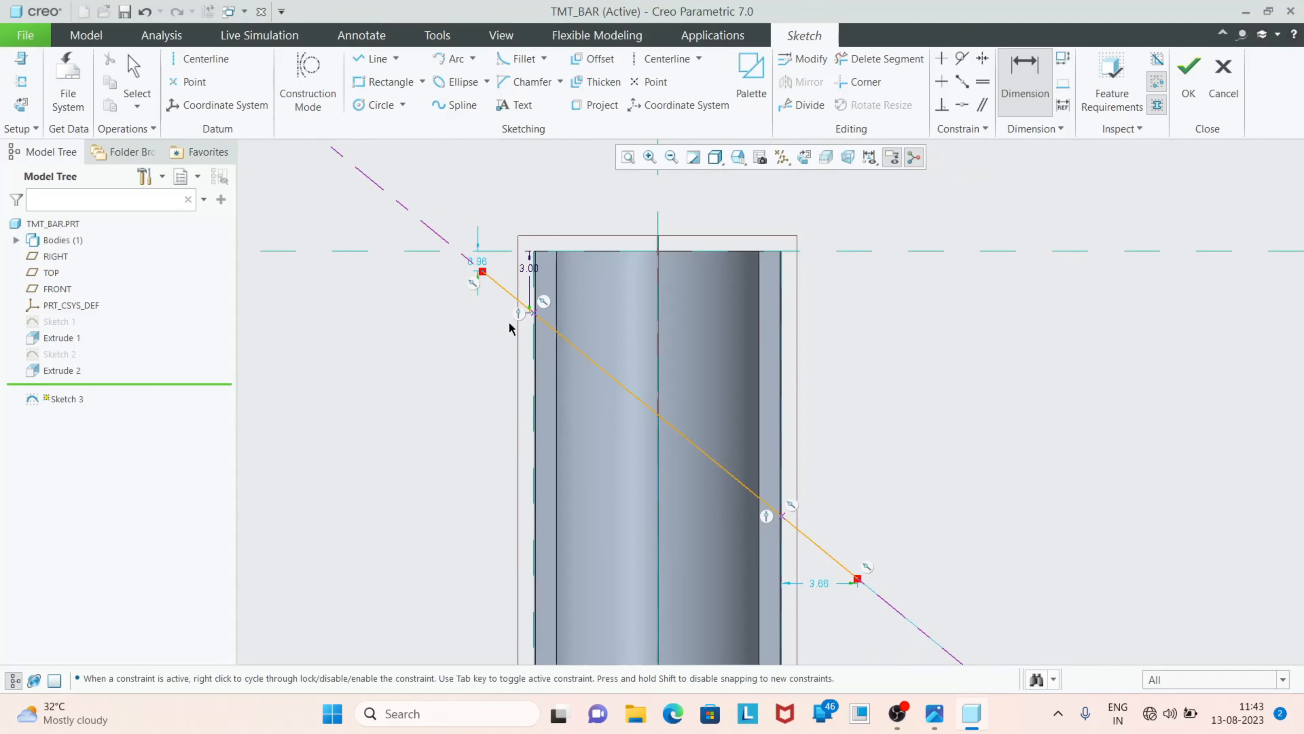
Dimension the angle between the slanted centerline and the horizontal reference, and set it to 20°
{"action": "scroll", "coordinate": [611, 337], "scroll_direction": "up", "scroll_amount": 3}
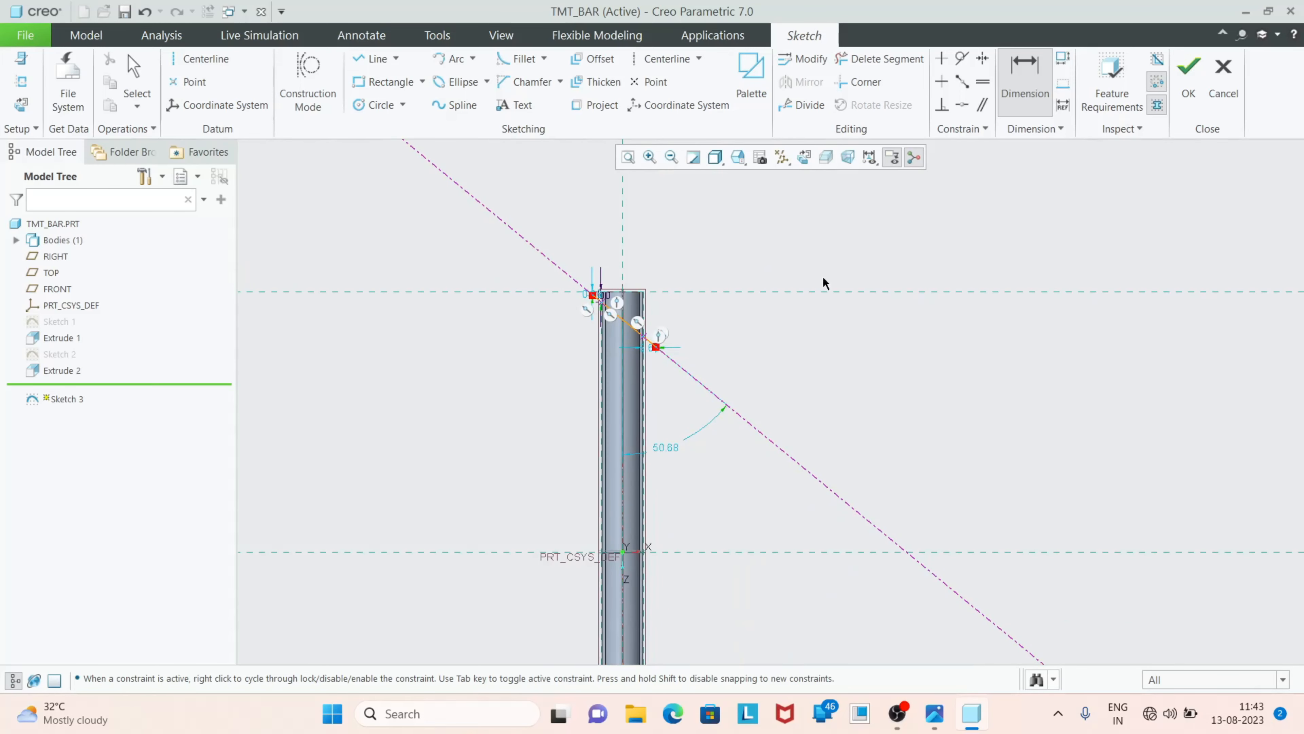
{"action": "scroll", "coordinate": [729, 329], "scroll_direction": "down", "scroll_amount": 2}
{"action": "left_click", "coordinate": [650, 355]}
{"action": "left_click", "coordinate": [617, 642]}
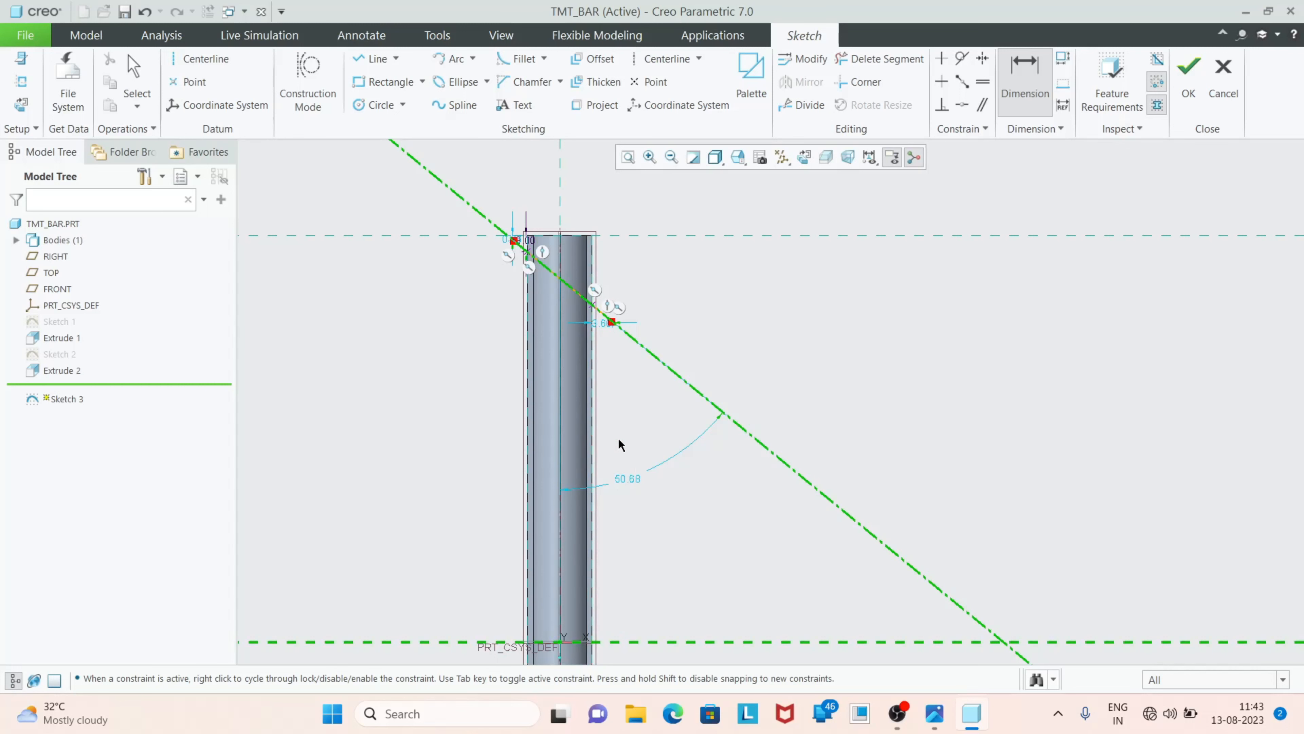
{"action": "middle_click", "coordinate": [639, 438]}
{"action": "type", "text": "20"}
{"action": "key", "text": "Return"}
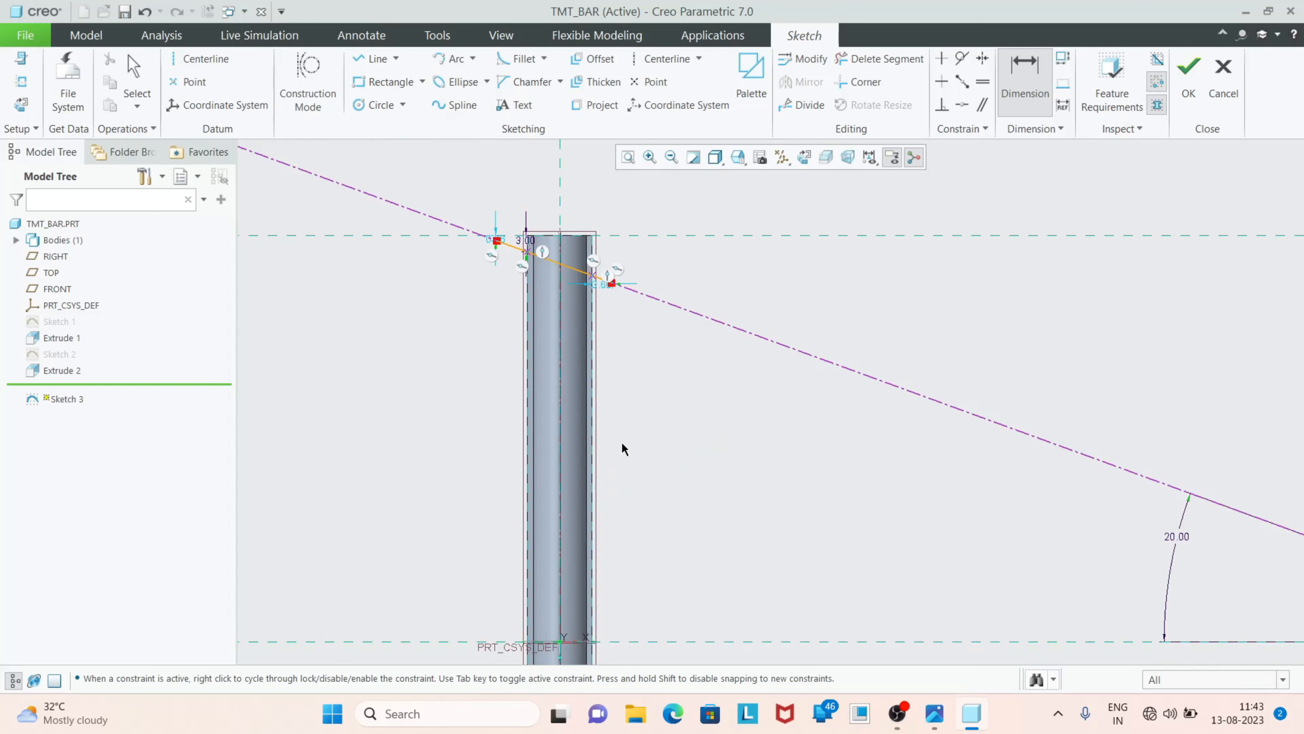
{"action": "scroll", "coordinate": [552, 234], "scroll_direction": "down", "scroll_amount": 4}
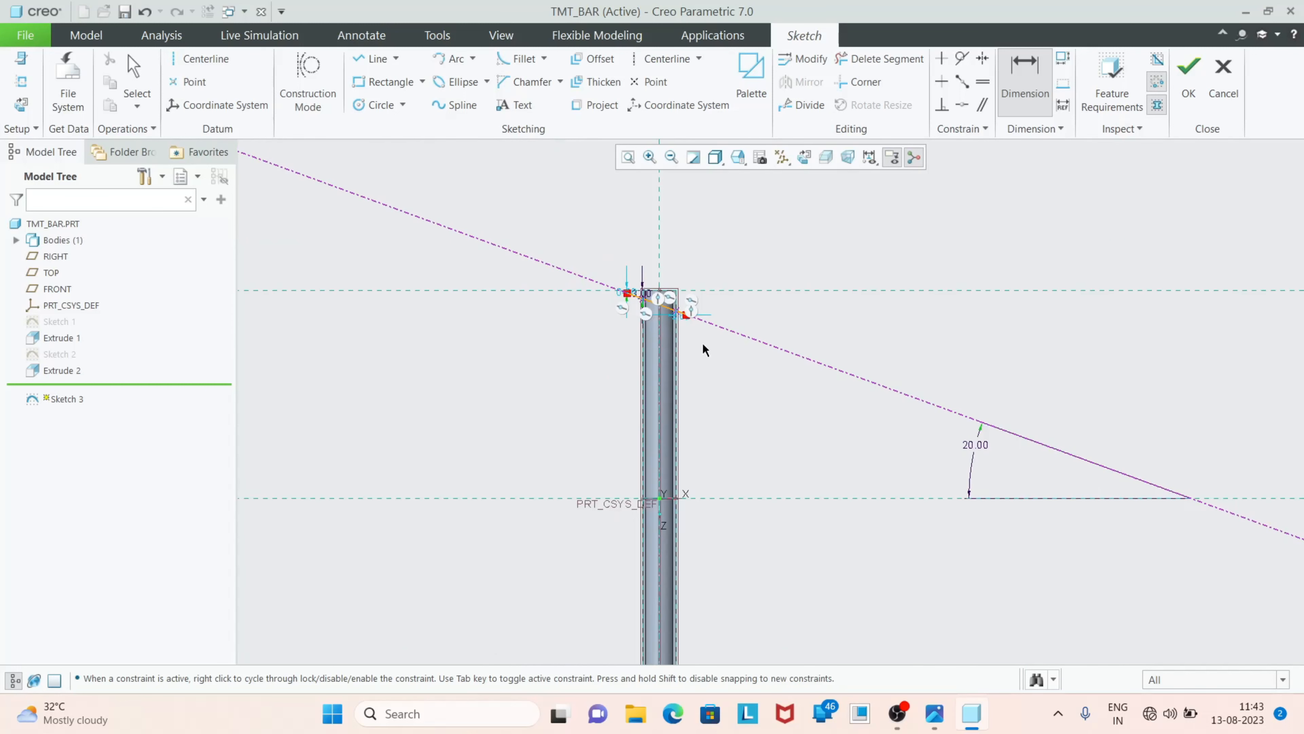
Dimension the line's left endpoint from the bar's left outer edge and set the distance to 5 mm
{"action": "scroll", "coordinate": [514, 236], "scroll_direction": "down", "scroll_amount": 3}
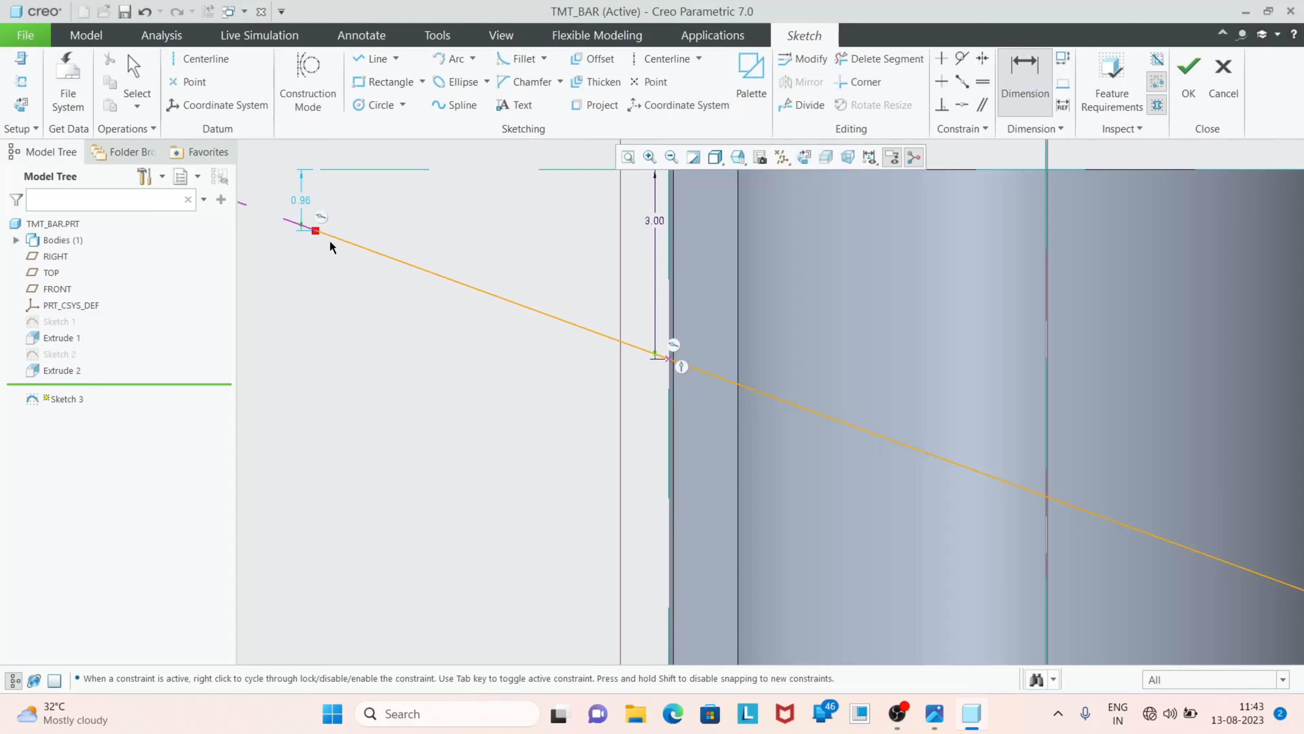
{"action": "left_click", "coordinate": [669, 260]}
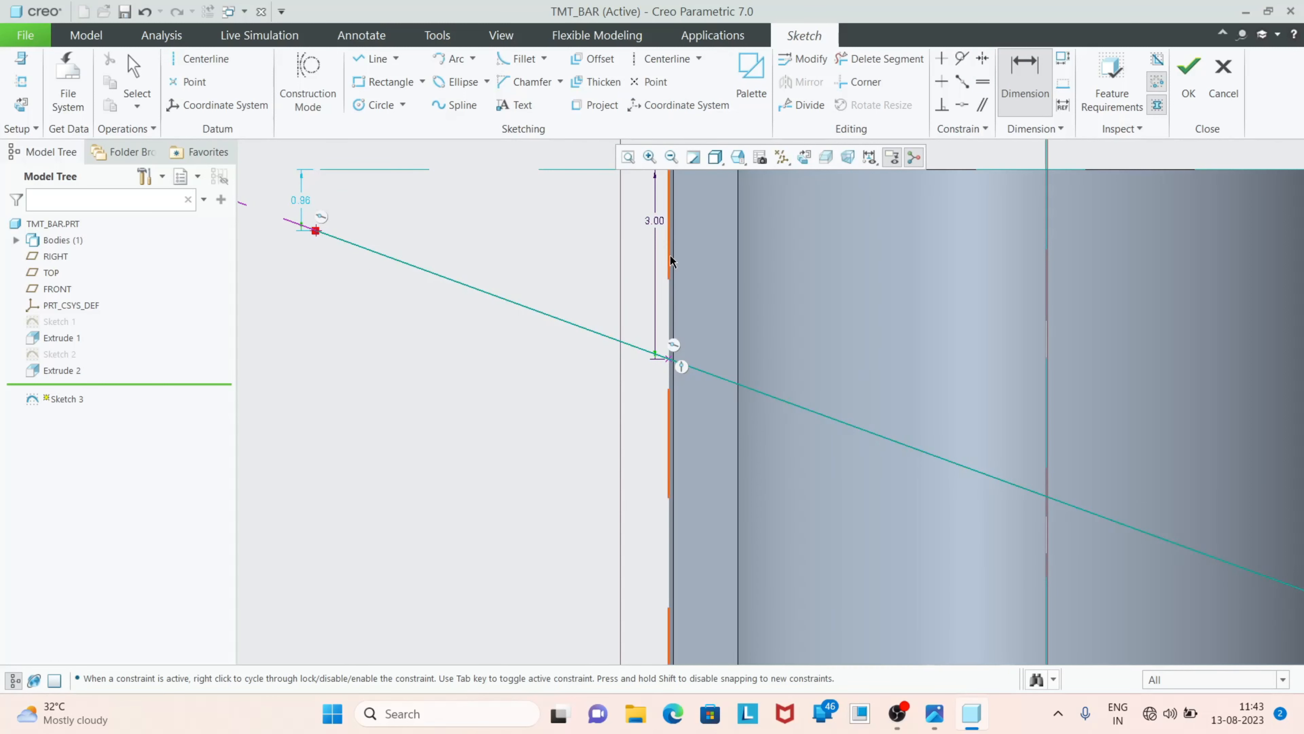
{"action": "middle_click", "coordinate": [533, 244]}
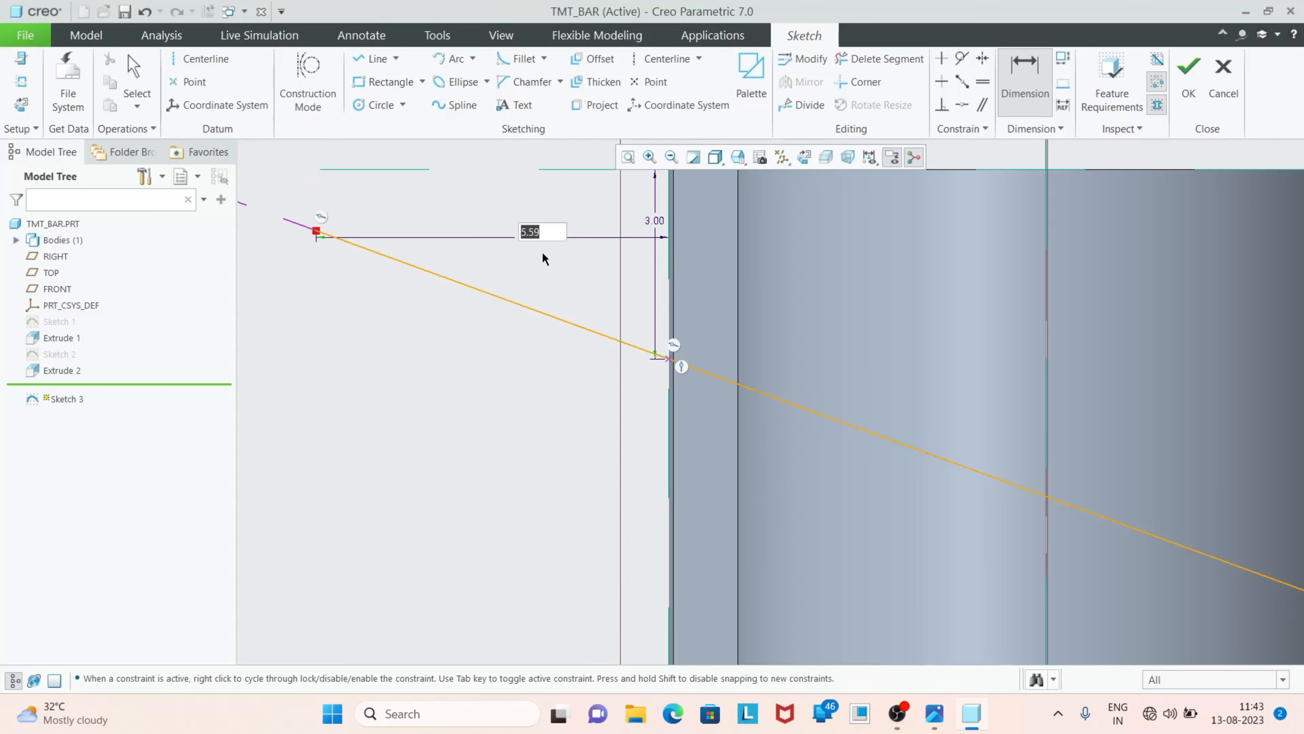
{"action": "type", "text": "5"}
{"action": "key", "text": "Return"}
Set the line's right endpoint 5 mm from the bar's right outer edge and finish the sketch
{"action": "scroll", "coordinate": [282, 185], "scroll_direction": "down", "scroll_amount": 4}
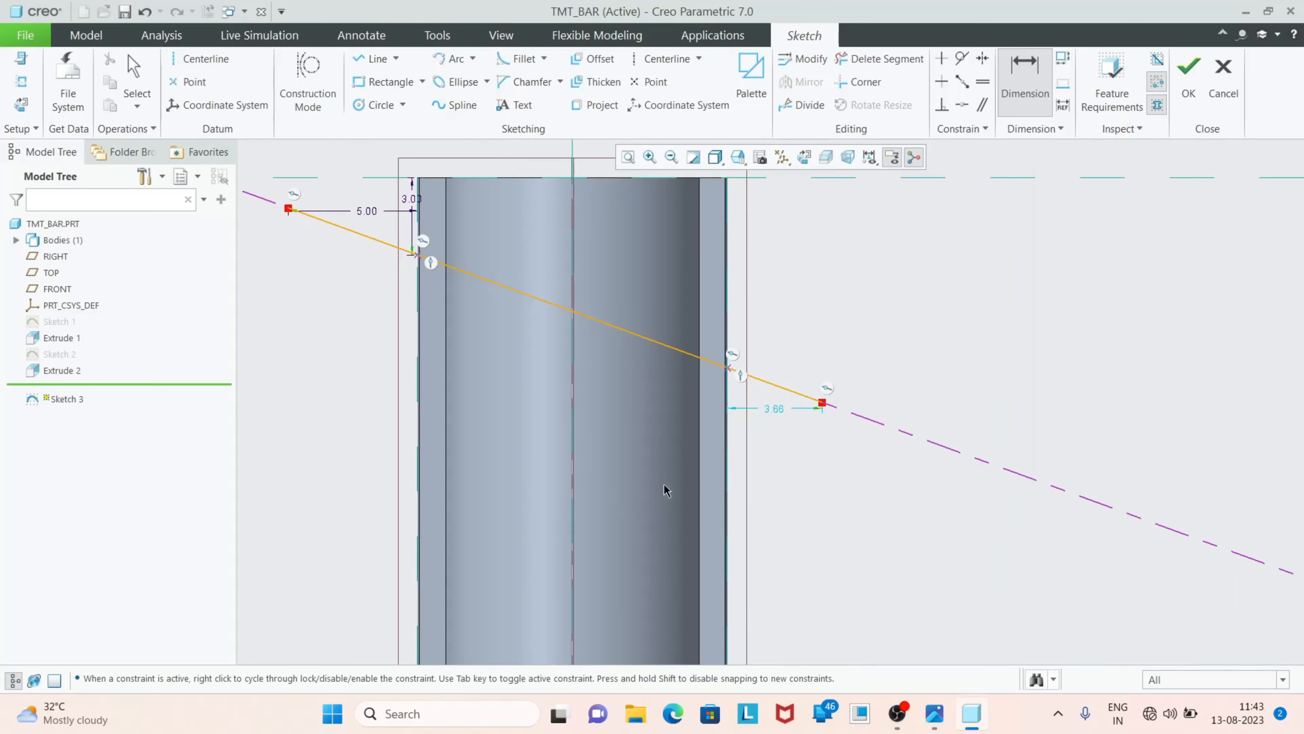
{"action": "scroll", "coordinate": [771, 411], "scroll_direction": "up", "scroll_amount": 2}
{"action": "double_click", "coordinate": [784, 397]}
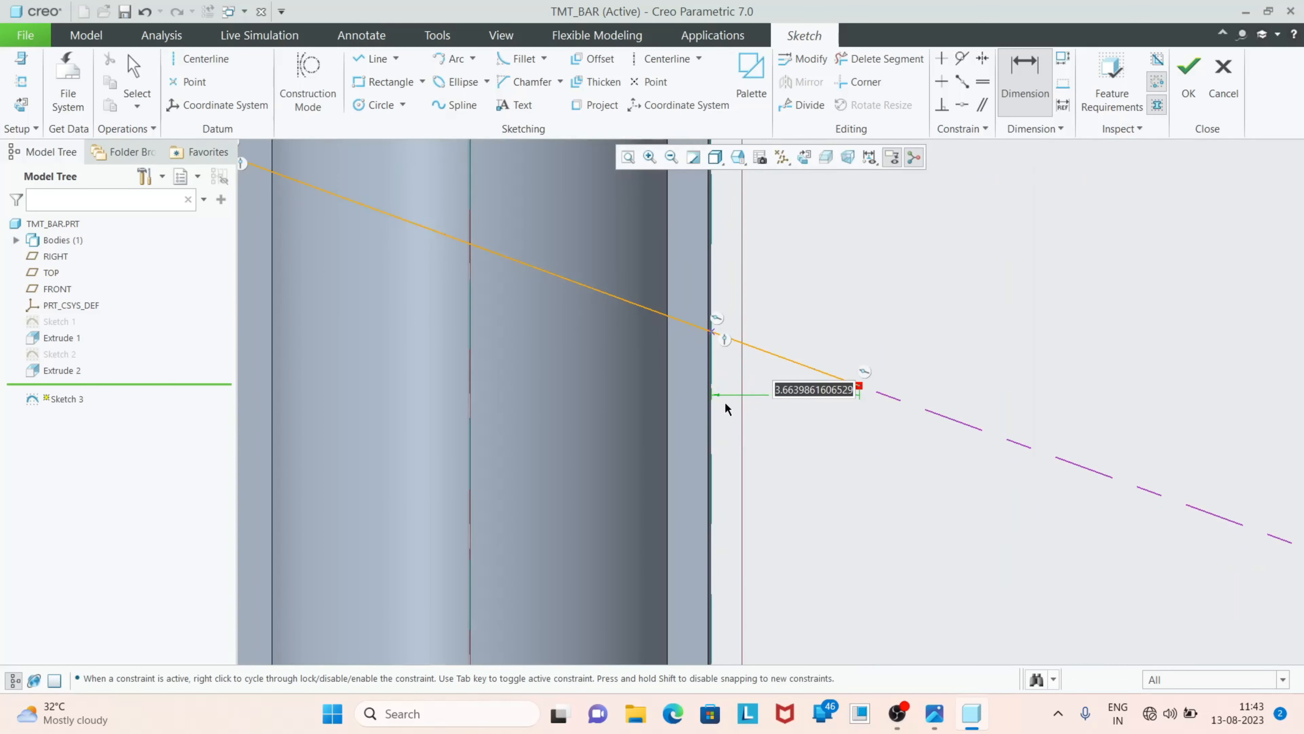
{"action": "type", "text": "5"}
{"action": "key", "text": "Return"}
{"action": "left_click", "coordinate": [1188, 77]}
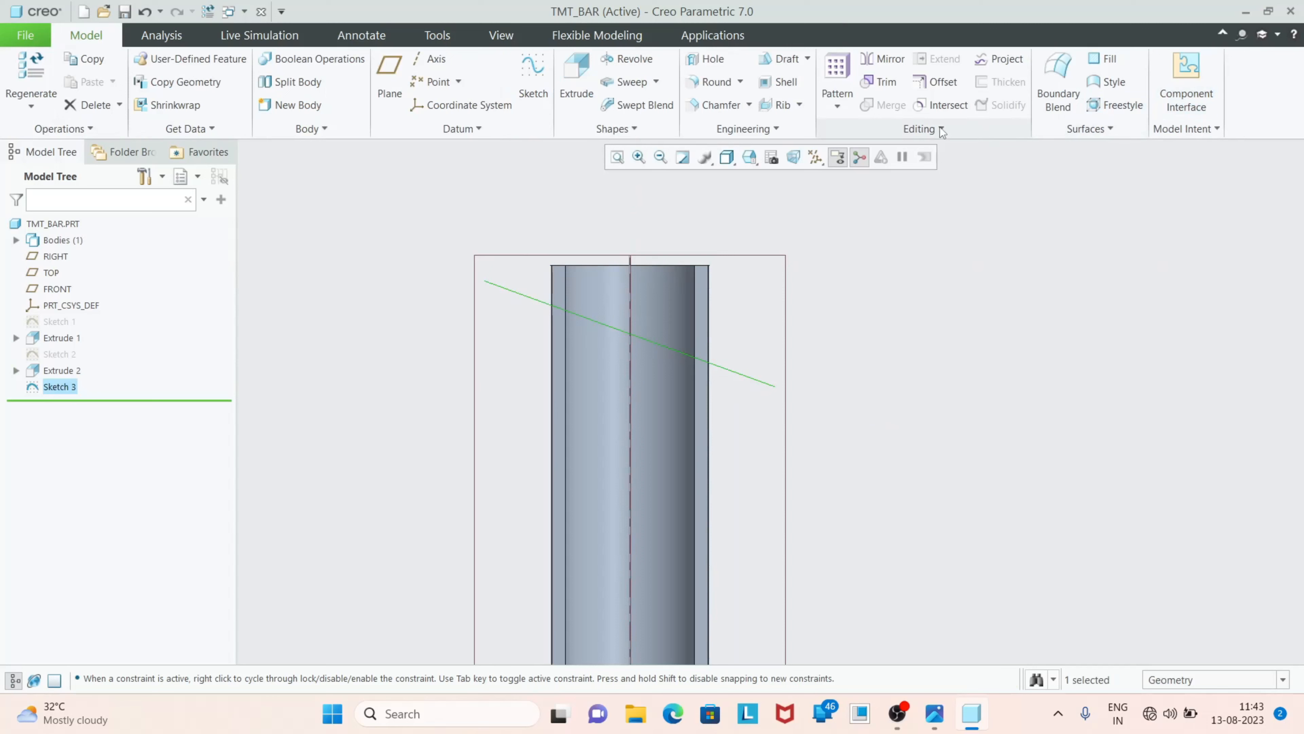
Start an Extrude of the slanted line sketch as a solid with a thickened section
{"action": "left_click", "coordinate": [584, 110]}
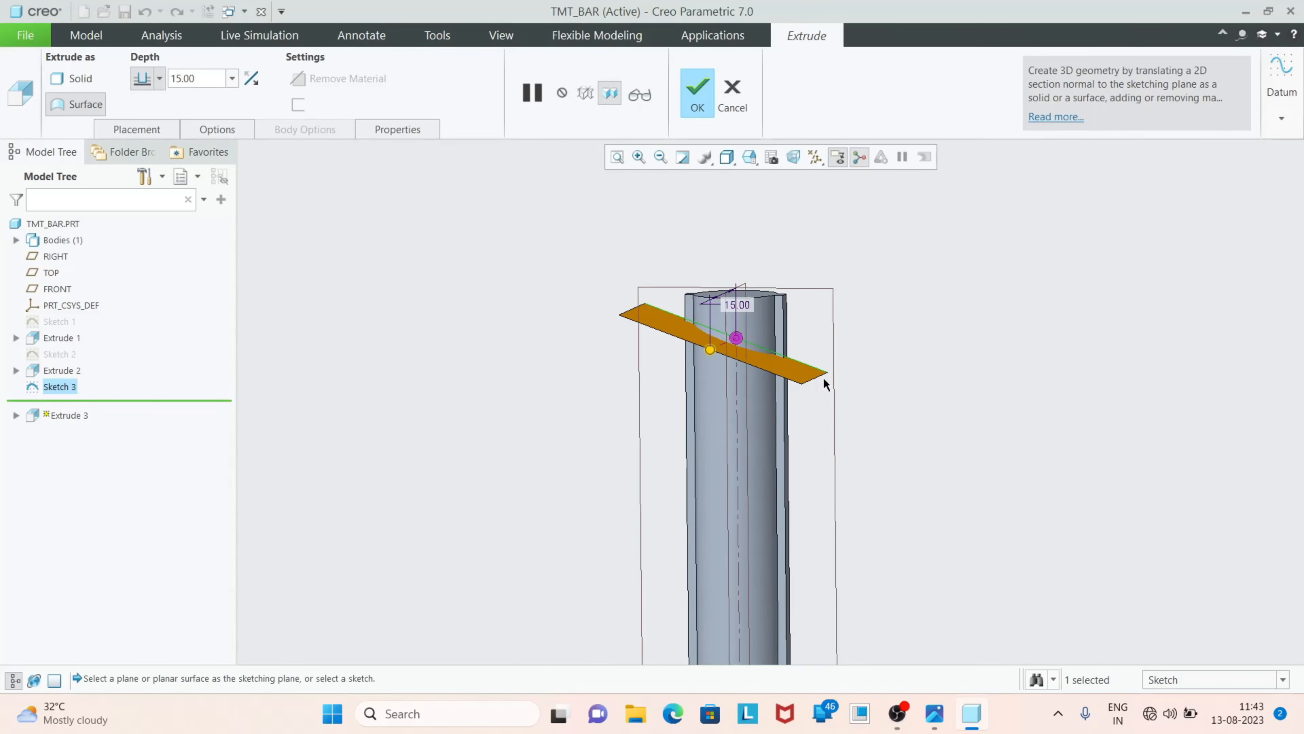
{"action": "scroll", "coordinate": [767, 378], "scroll_direction": "down", "scroll_amount": 3}
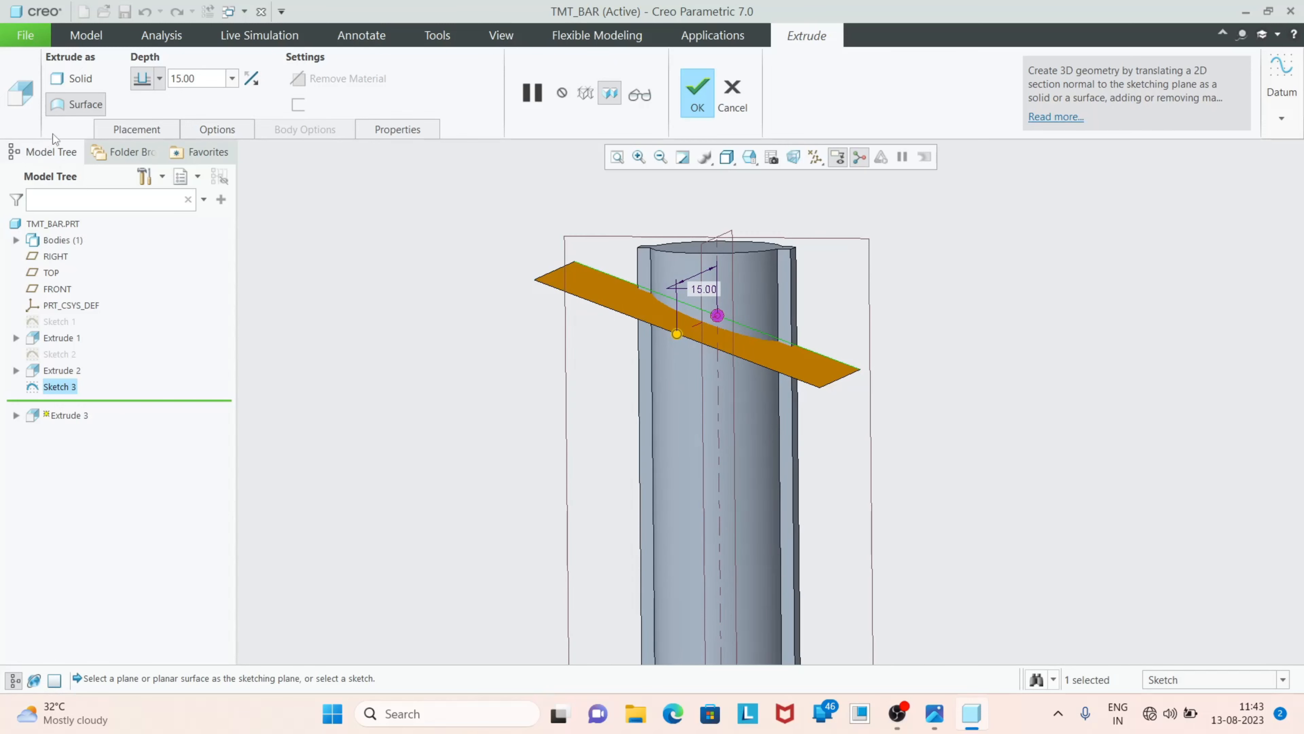
{"action": "scroll", "coordinate": [731, 357], "scroll_direction": "down", "scroll_amount": 3}
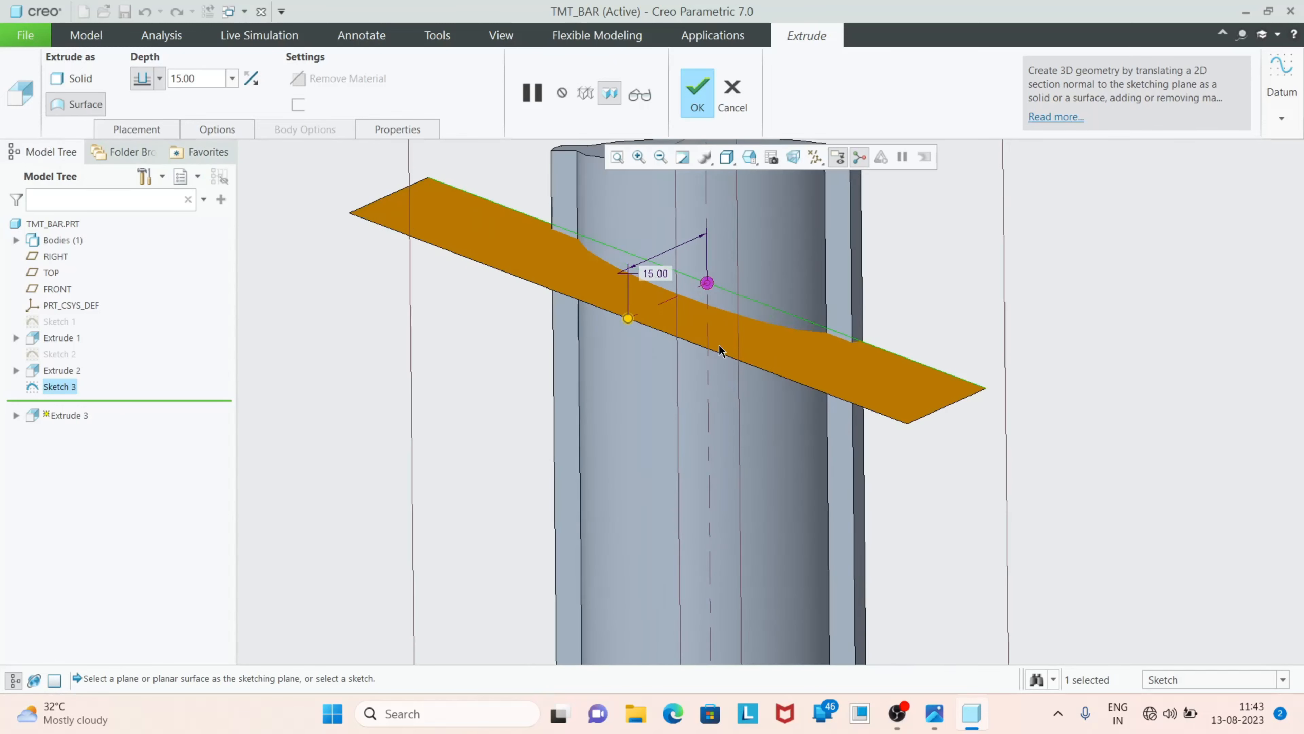
{"action": "left_click", "coordinate": [75, 79]}
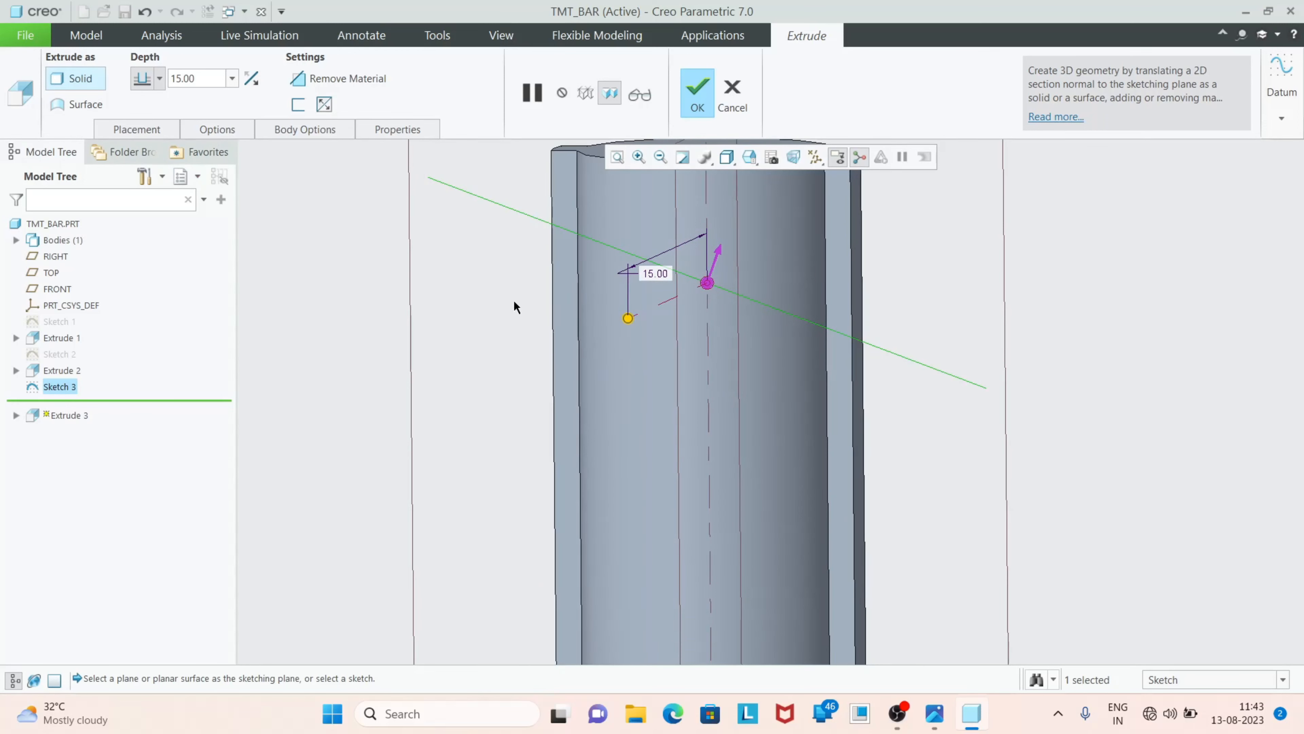
{"action": "left_click", "coordinate": [298, 106]}
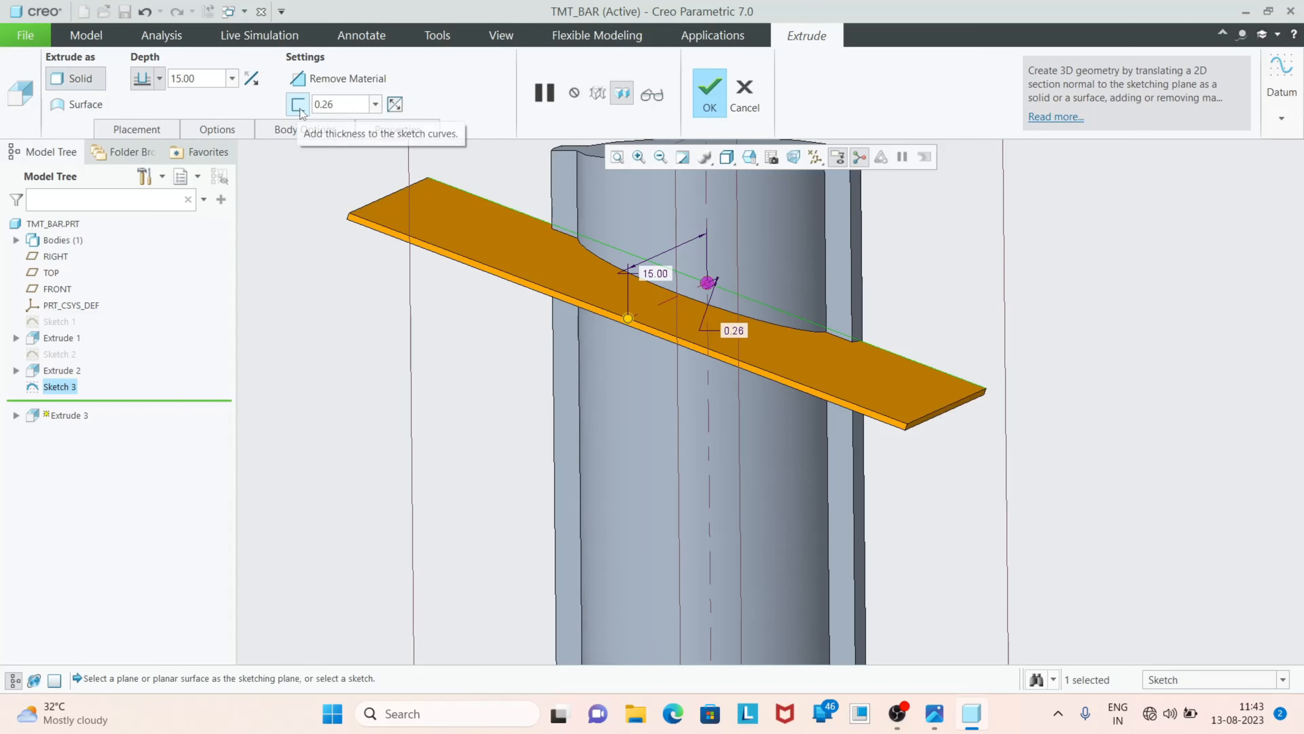
Switch to the TOP view and change the thickening side so the material lies on both sides of the slanted line
{"action": "left_click", "coordinate": [748, 160]}
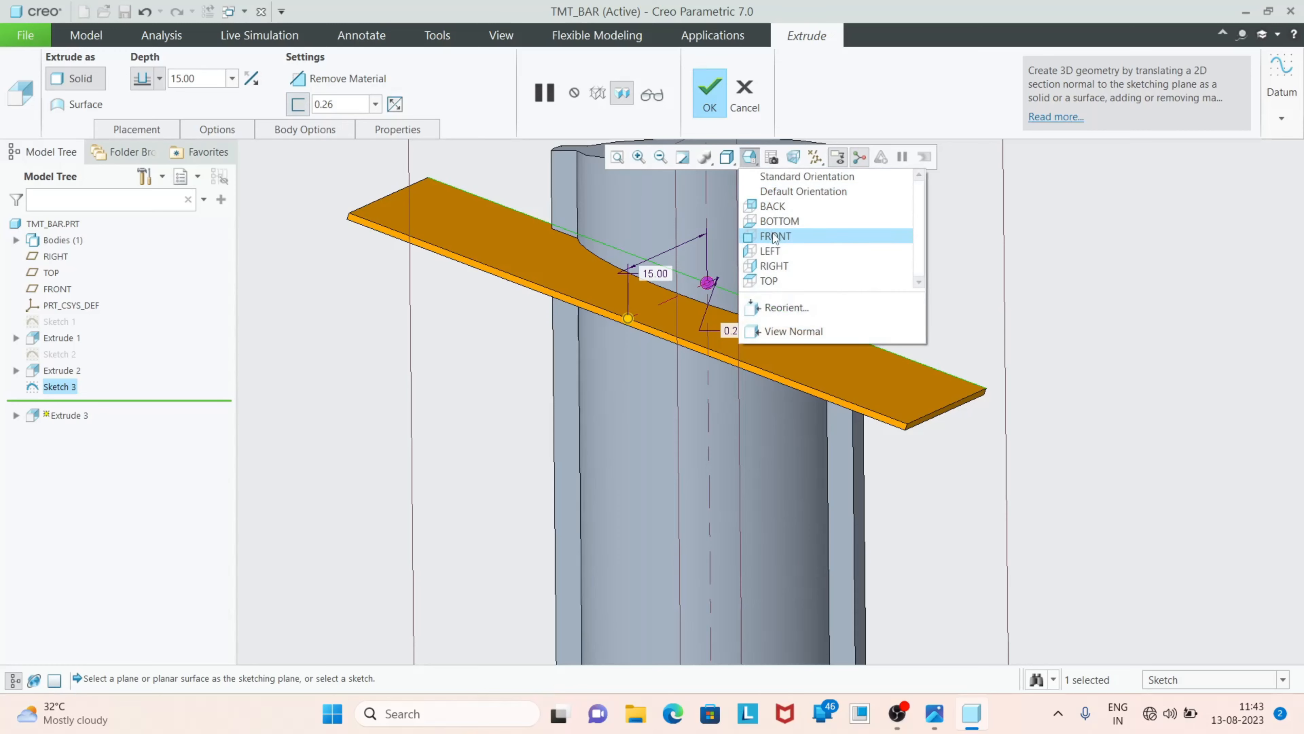
{"action": "left_click", "coordinate": [773, 280]}
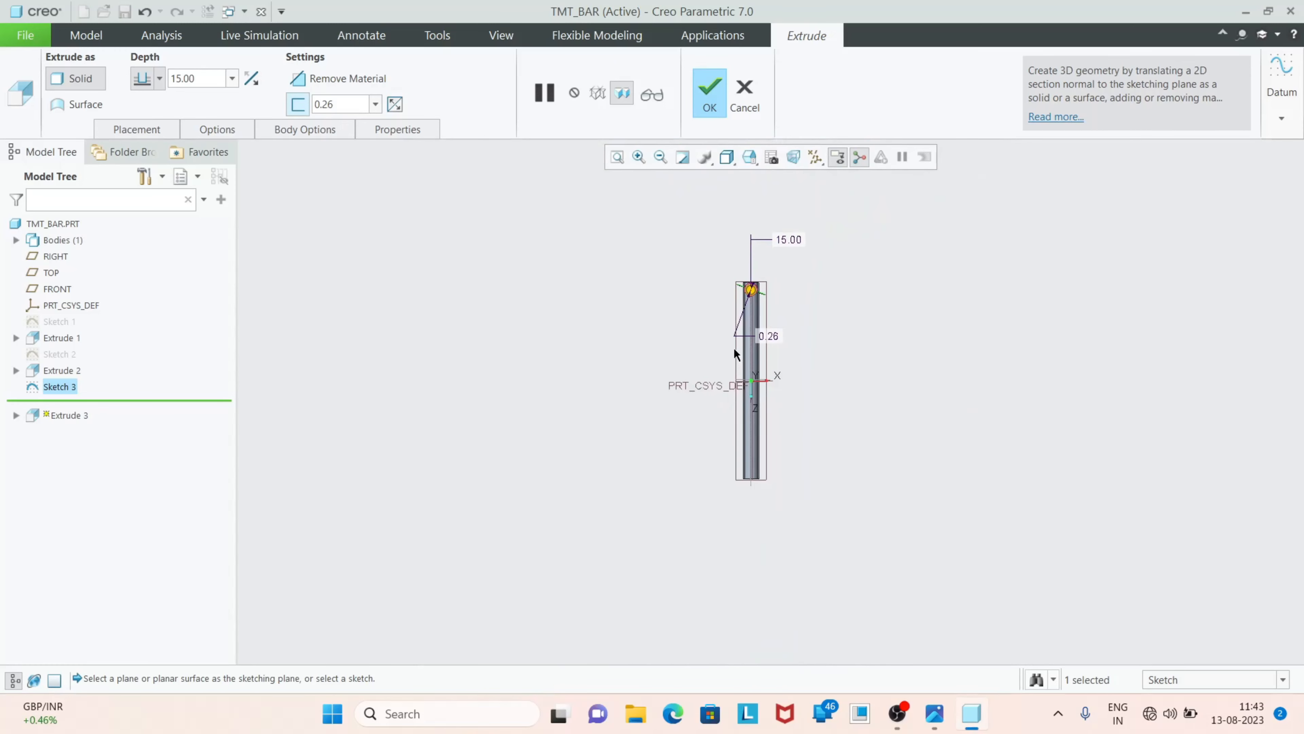
{"action": "scroll", "coordinate": [733, 346], "scroll_direction": "down", "scroll_amount": 10}
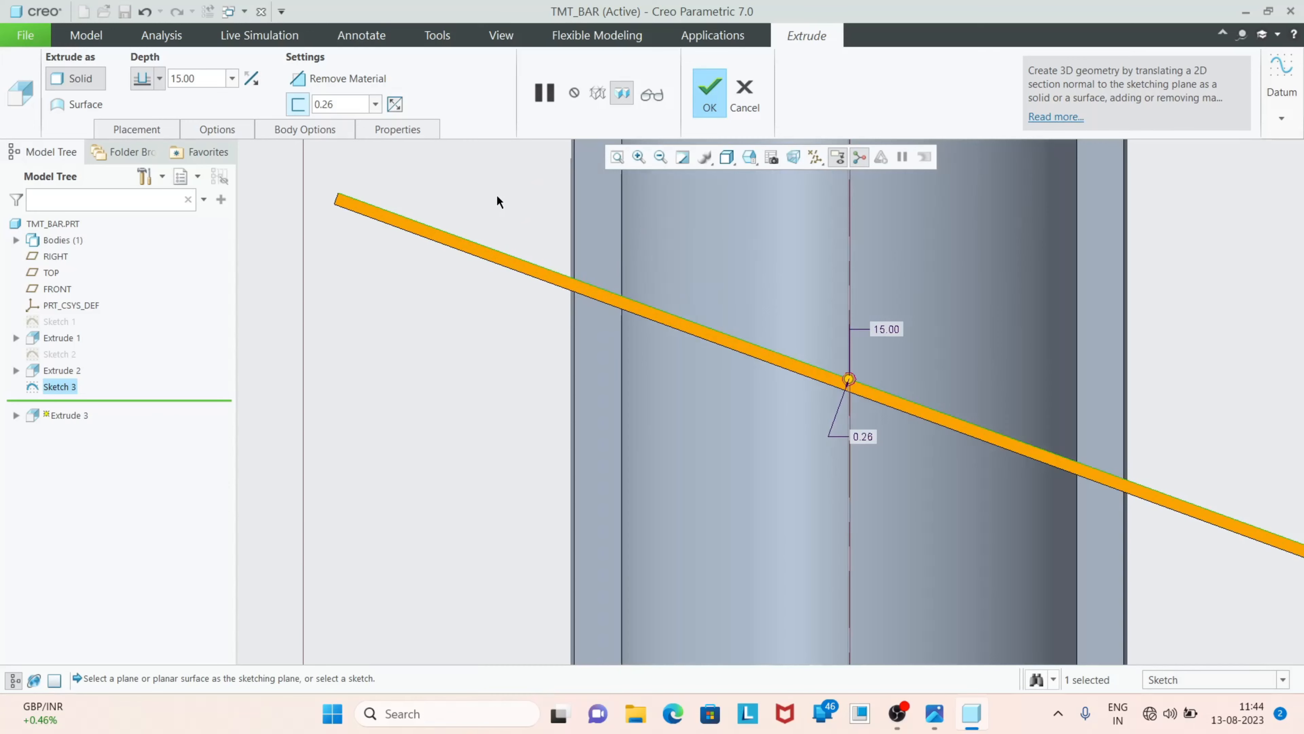
{"action": "scroll", "coordinate": [497, 201], "scroll_direction": "down", "scroll_amount": 3}
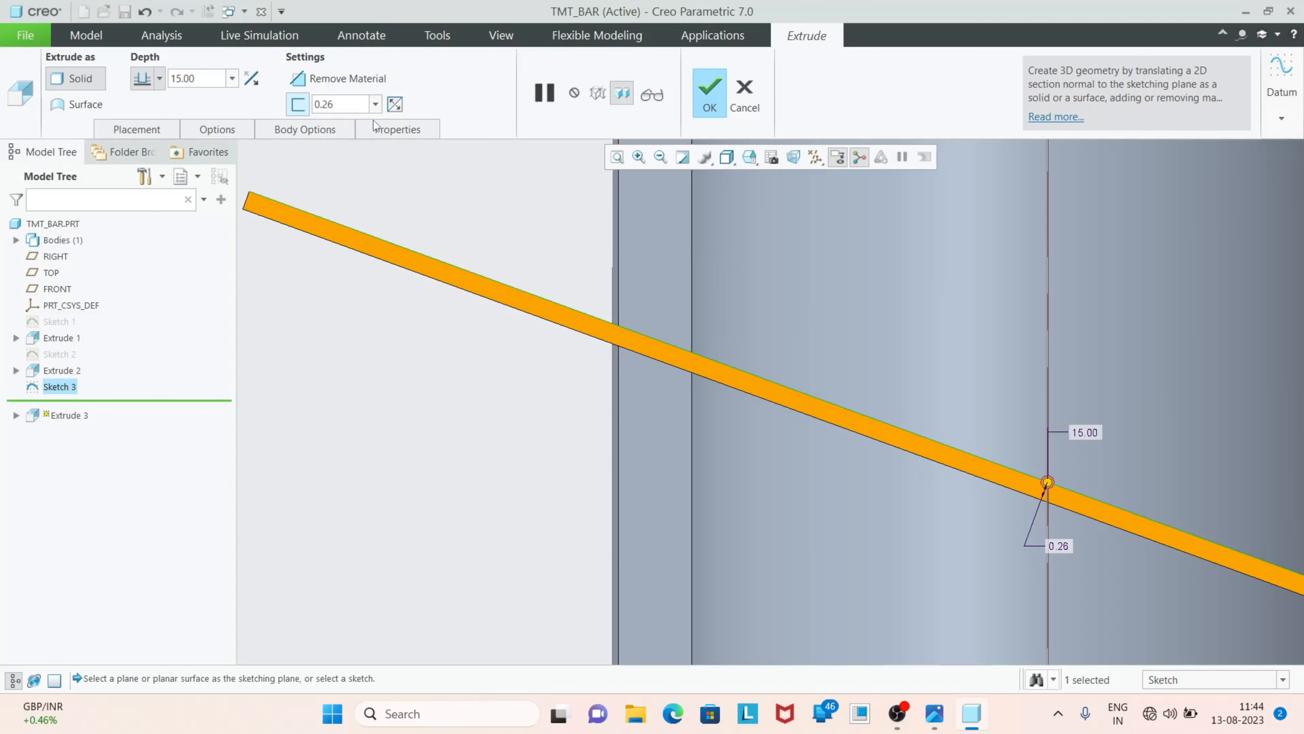
{"action": "left_click", "coordinate": [394, 105]}
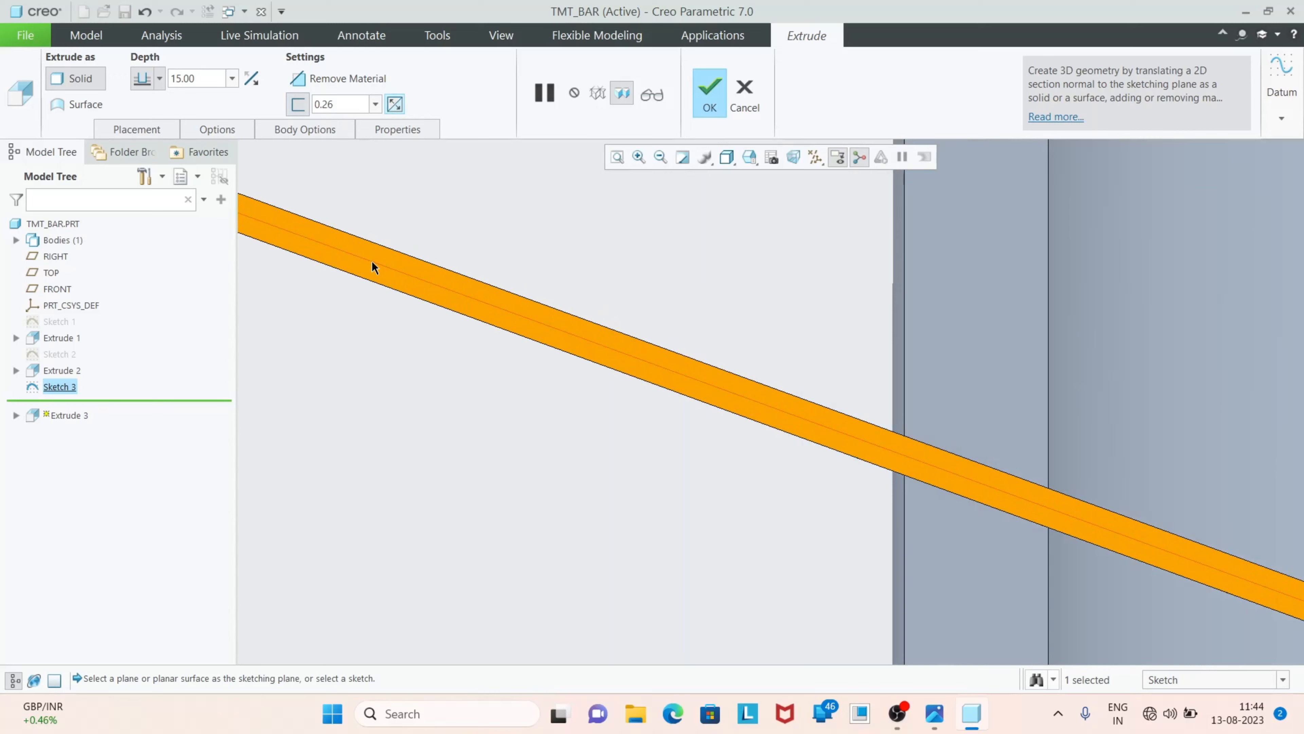
{"action": "scroll", "coordinate": [372, 261], "scroll_direction": "down", "scroll_amount": 5}
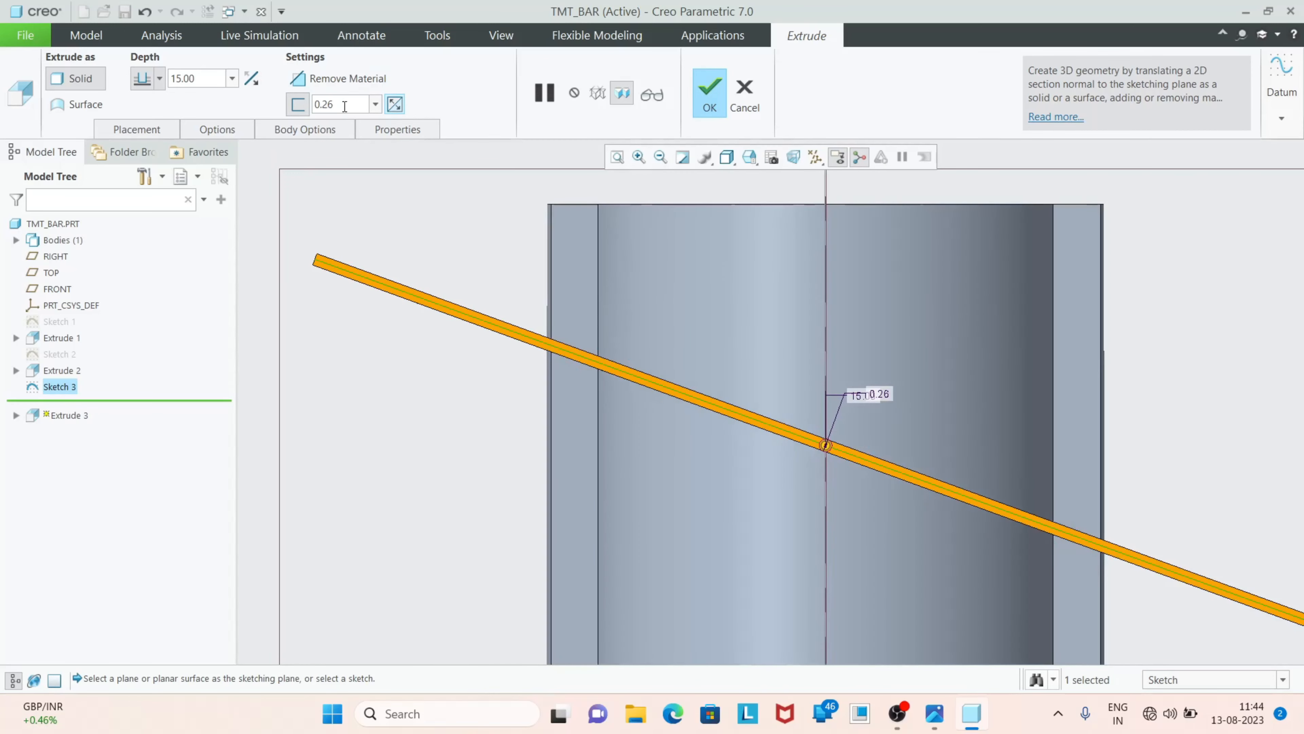
Set the thickness of the slanted plate to 1.5 mm
{"action": "double_click", "coordinate": [345, 106]}
{"action": "type", "text": "1."}
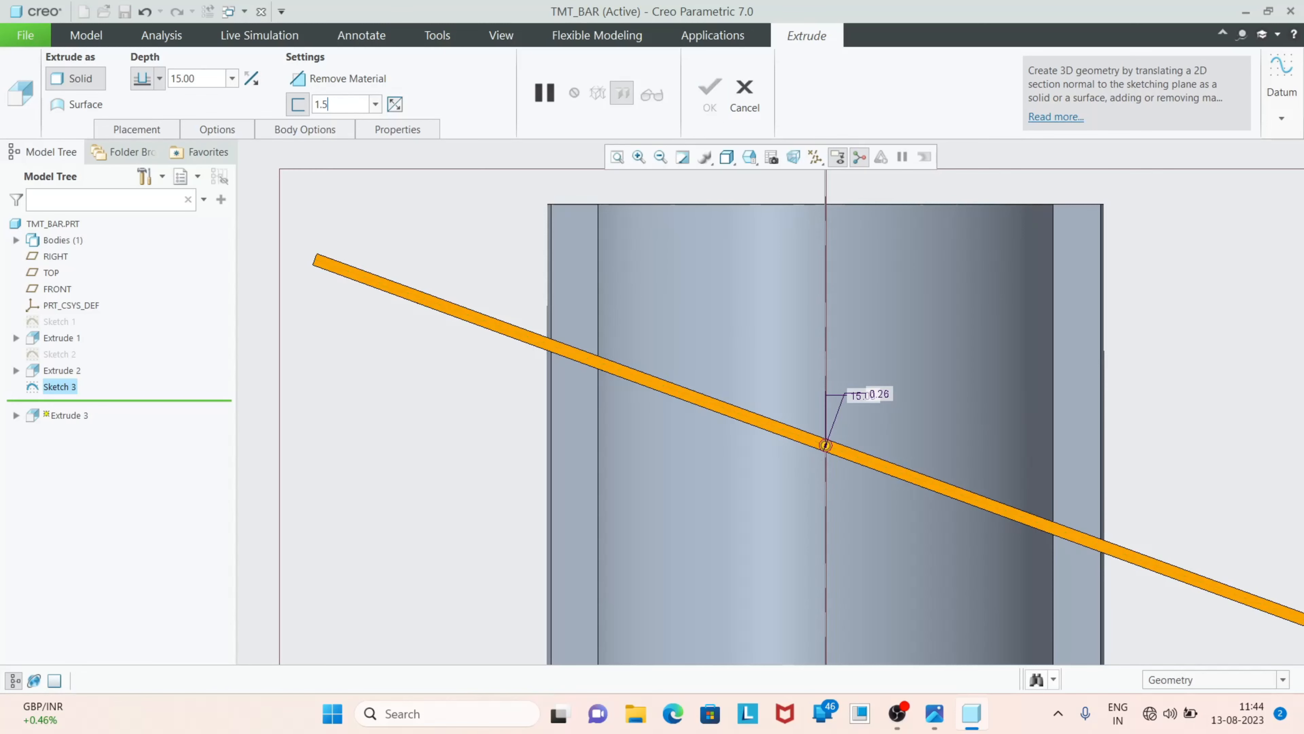
{"action": "type", "text": "5"}
{"action": "key", "text": "Return"}
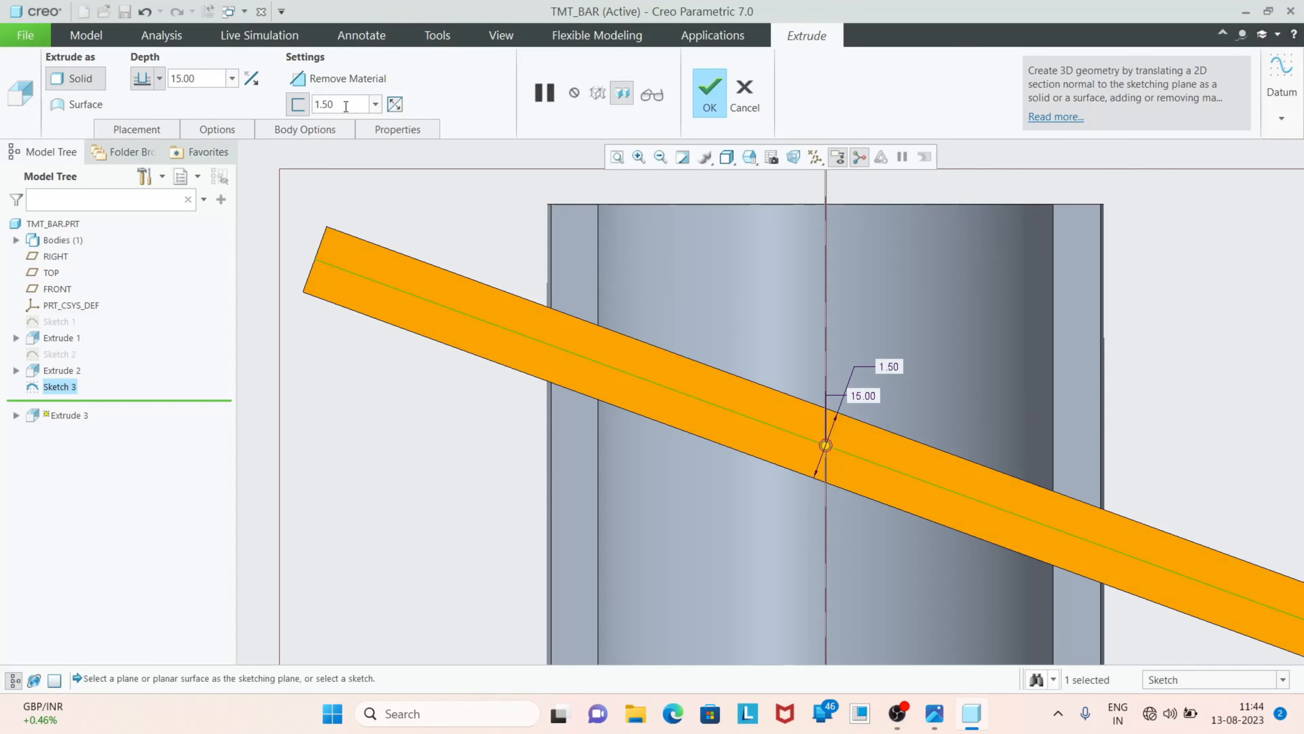
Make the plate's extrusion depth symmetric about the sketch plane, set it to 20 mm, and complete the feature
{"action": "scroll", "coordinate": [765, 355], "scroll_direction": "up", "scroll_amount": 4}
{"action": "middle_click_drag", "start_coordinate": [895, 423], "coordinate": [776, 437]}
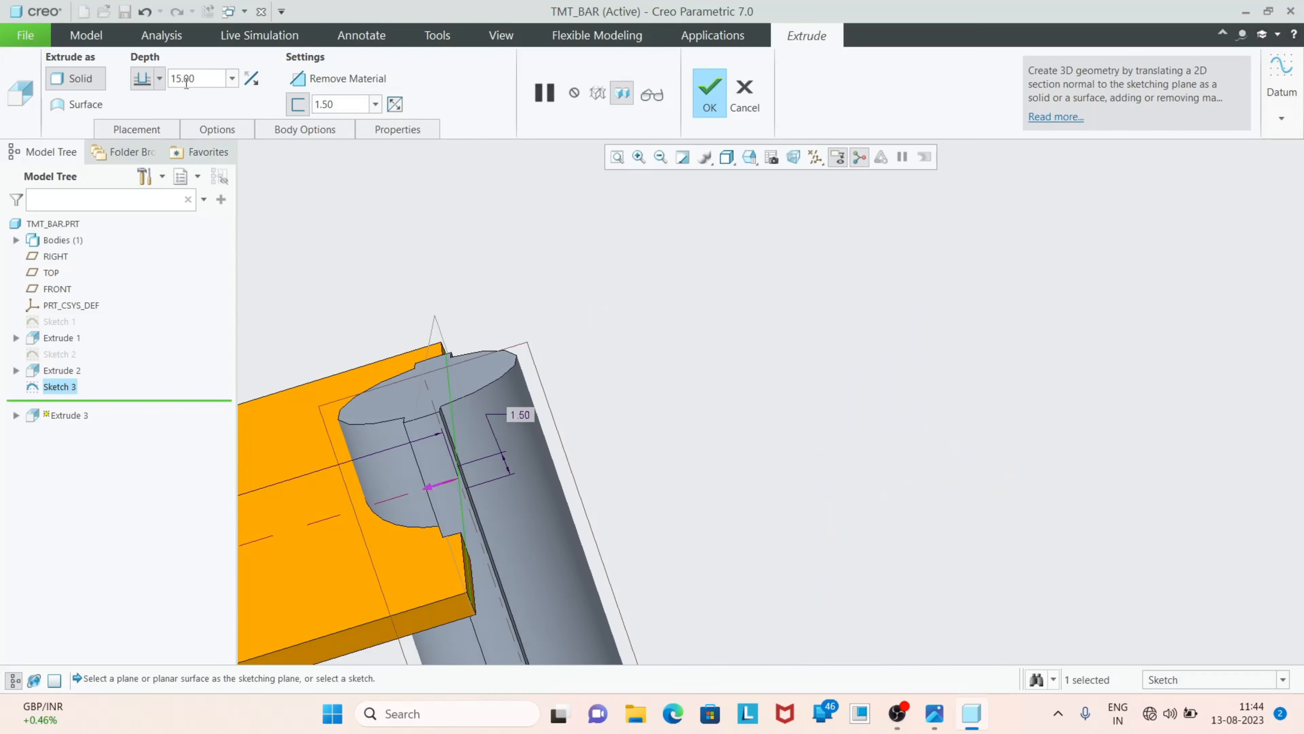
{"action": "left_click", "coordinate": [156, 82]}
{"action": "left_click", "coordinate": [146, 126]}
{"action": "scroll", "coordinate": [711, 383], "scroll_direction": "up", "scroll_amount": 3}
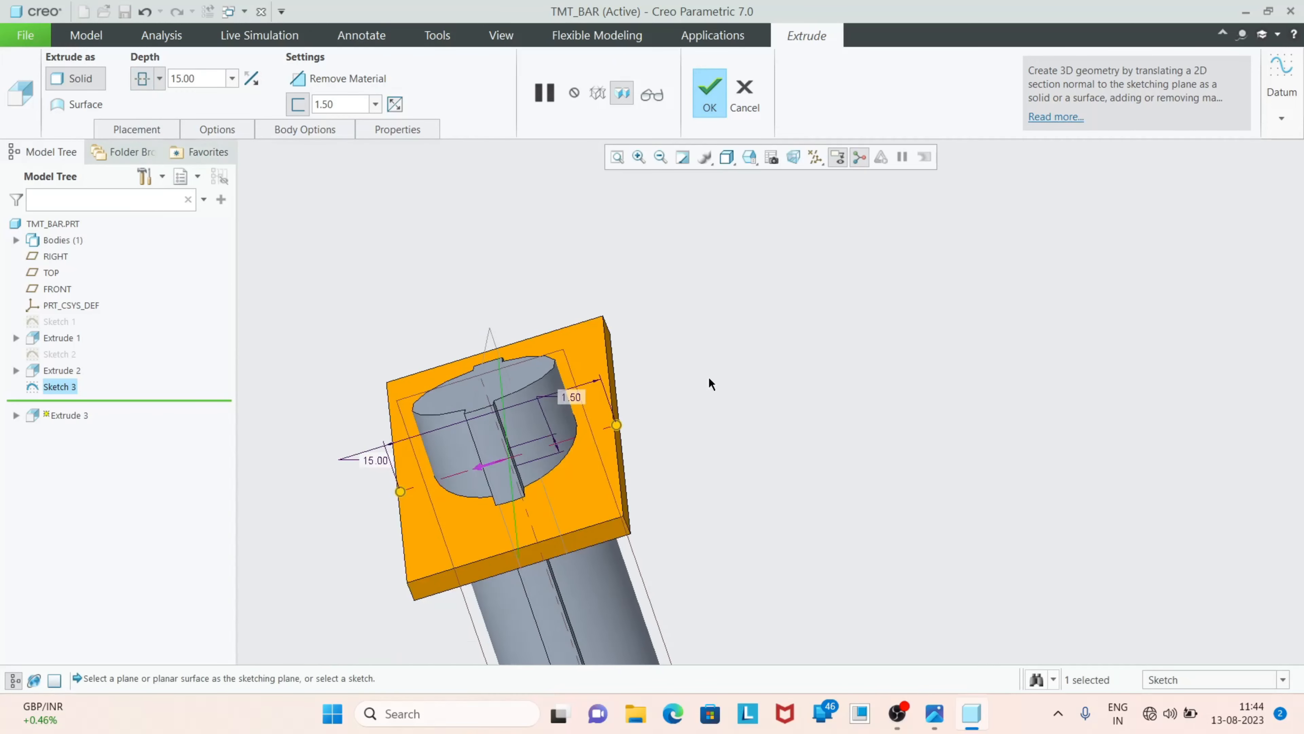
{"action": "left_click_drag", "start_coordinate": [635, 415], "coordinate": [691, 402]}
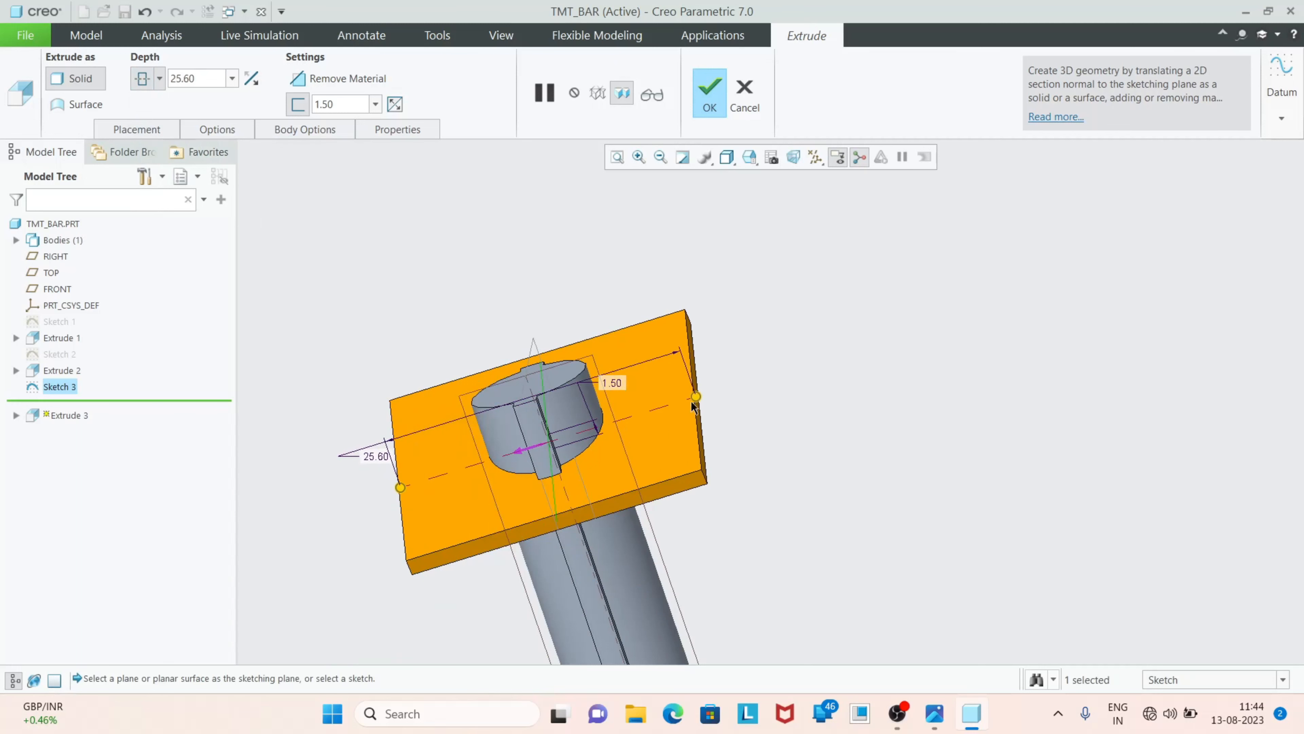
{"action": "double_click", "coordinate": [203, 77]}
{"action": "type", "text": "20"}
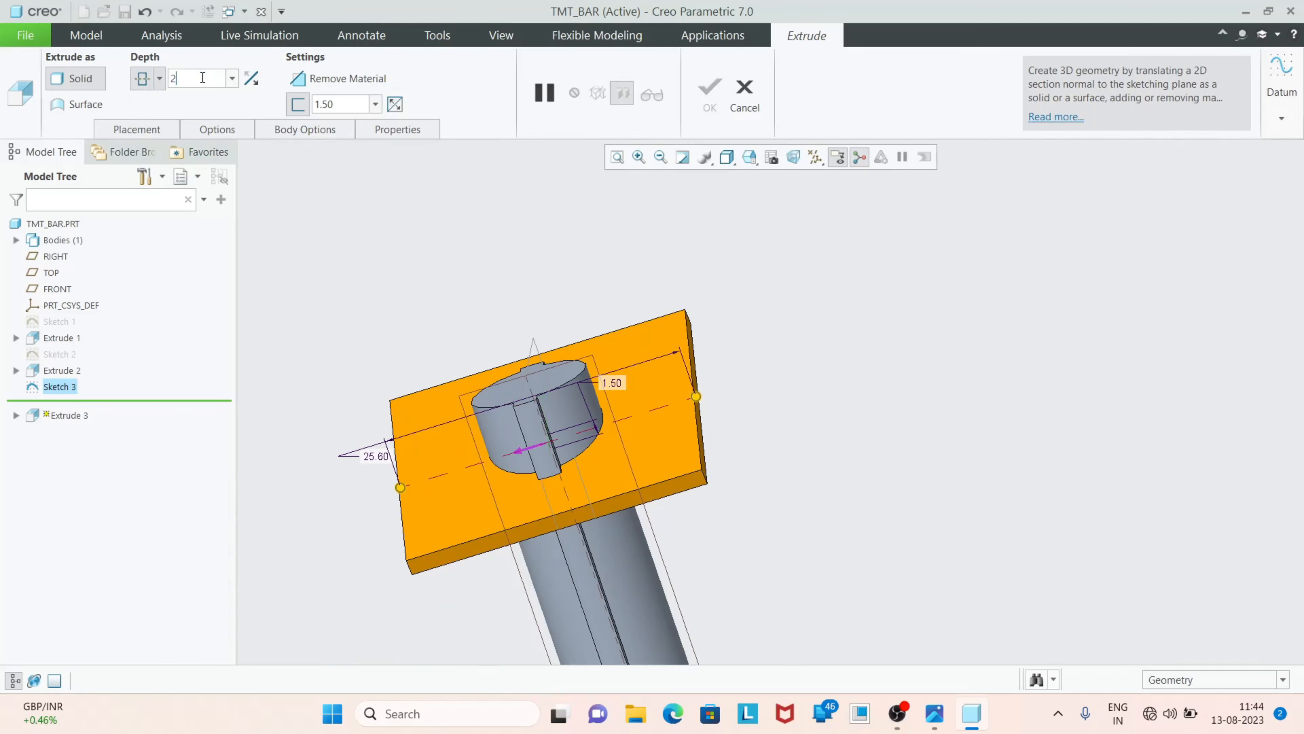
{"action": "key", "text": "Return"}
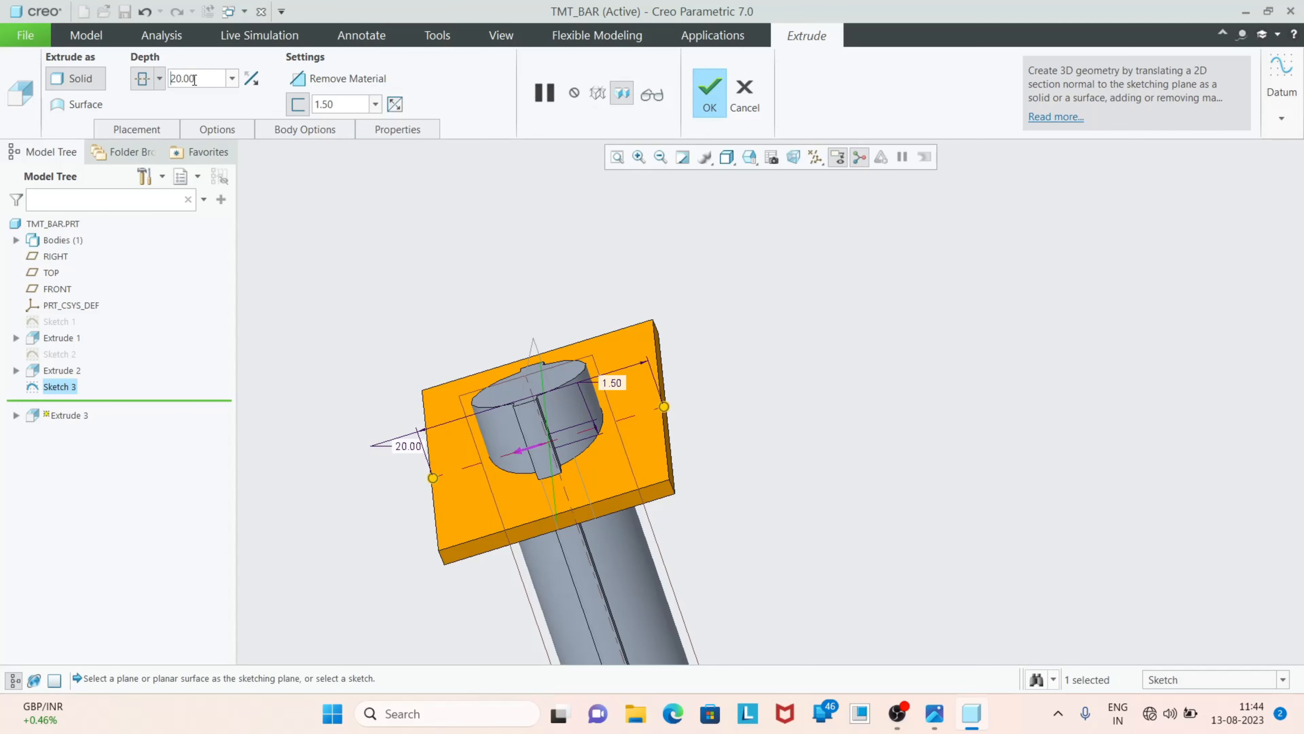
{"action": "left_click", "coordinate": [702, 104]}
Compare the slanted plate with the ribs in the reference photo of TMT bars, and return to the Creo model
{"action": "left_click", "coordinate": [760, 370]}
{"action": "middle_click_drag", "start_coordinate": [865, 403], "coordinate": [481, 409]}
{"action": "left_click", "coordinate": [941, 716]}
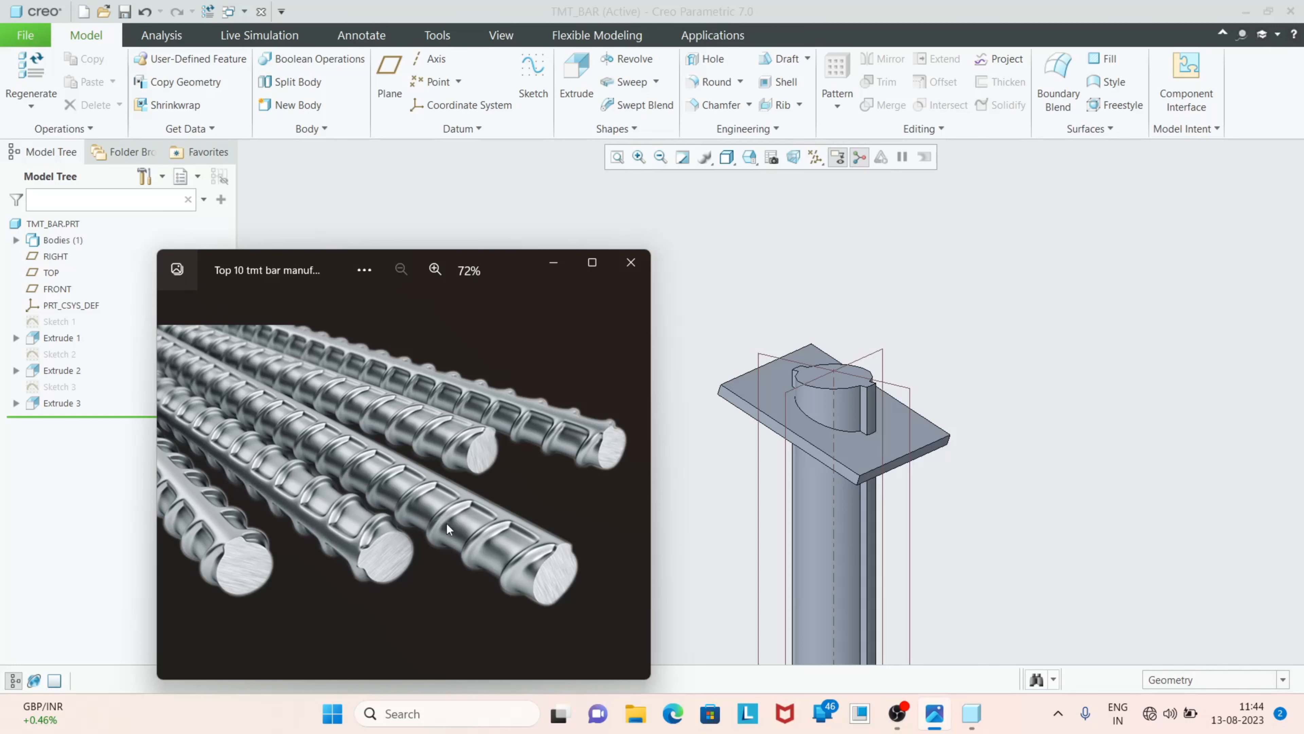
{"action": "left_click", "coordinate": [554, 267]}
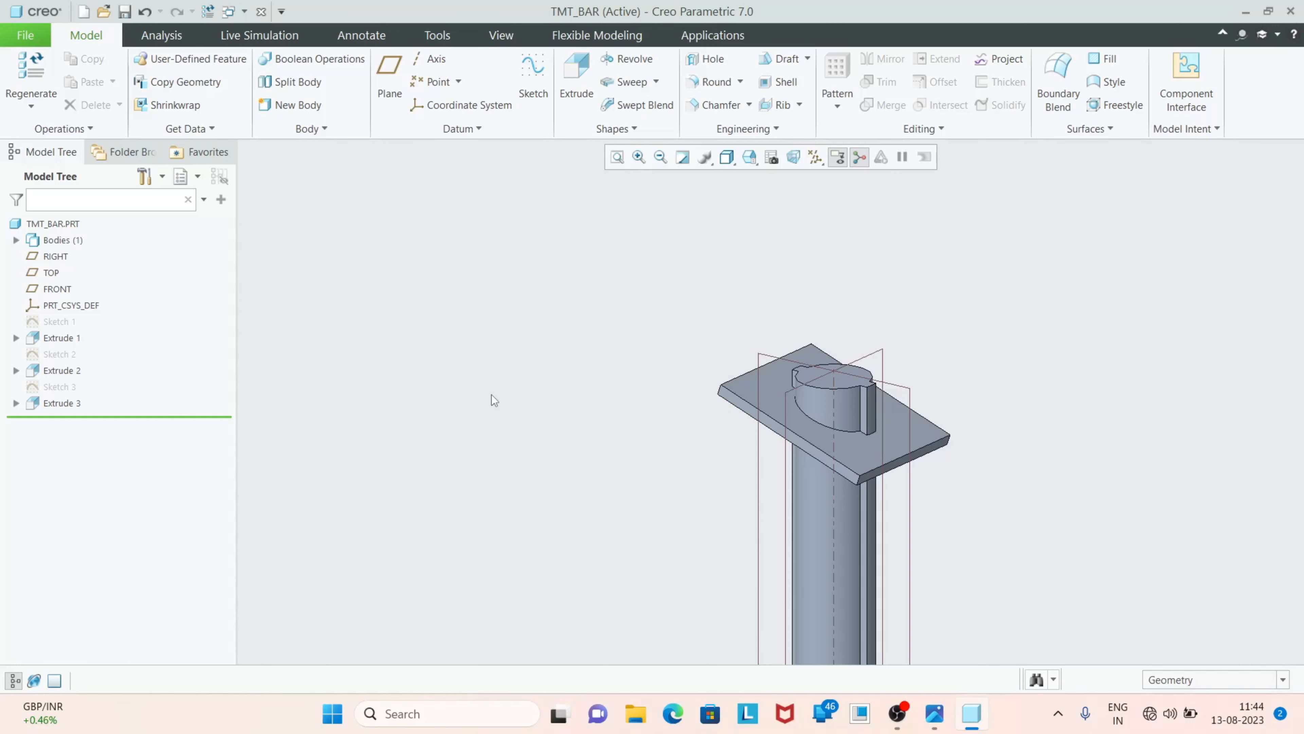
Start a pattern of the slanted plate extrusion and set the pattern type to Direction
{"action": "left_click", "coordinate": [58, 404]}
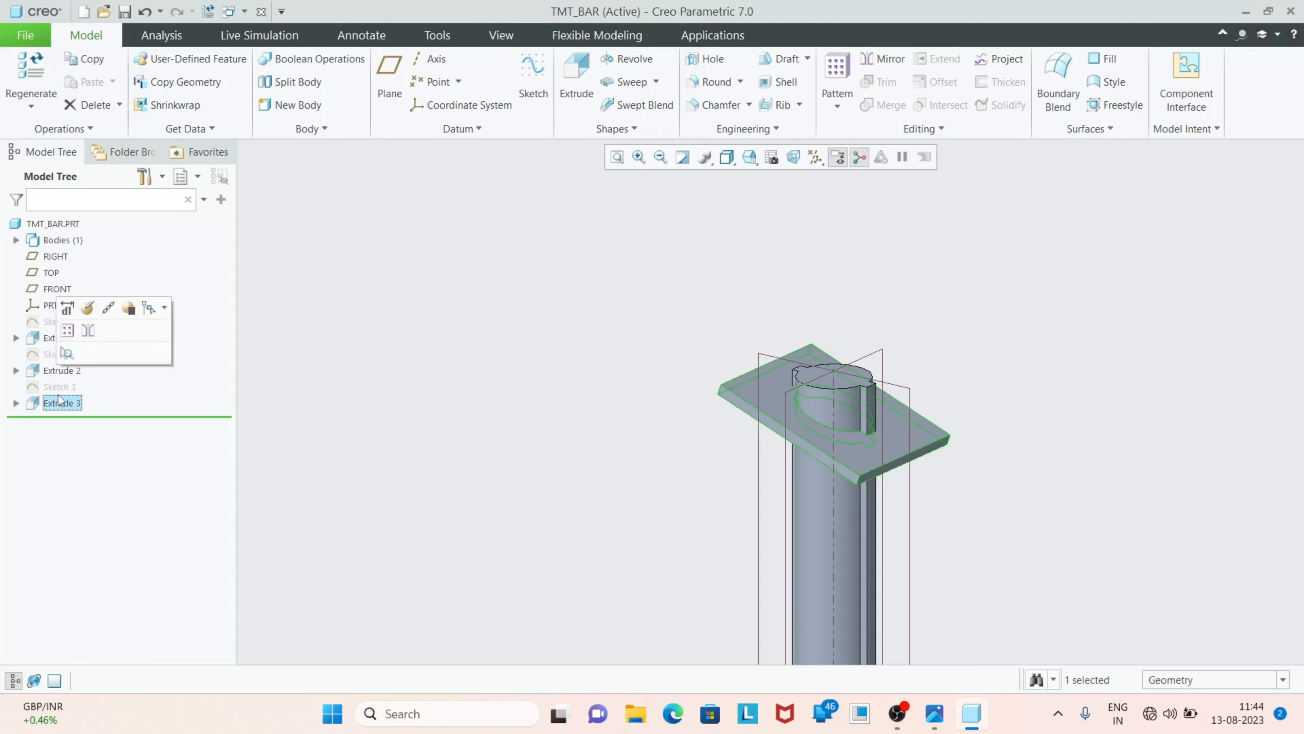
{"action": "left_click", "coordinate": [822, 100]}
{"action": "scroll", "coordinate": [620, 309], "scroll_direction": "down", "scroll_amount": 3}
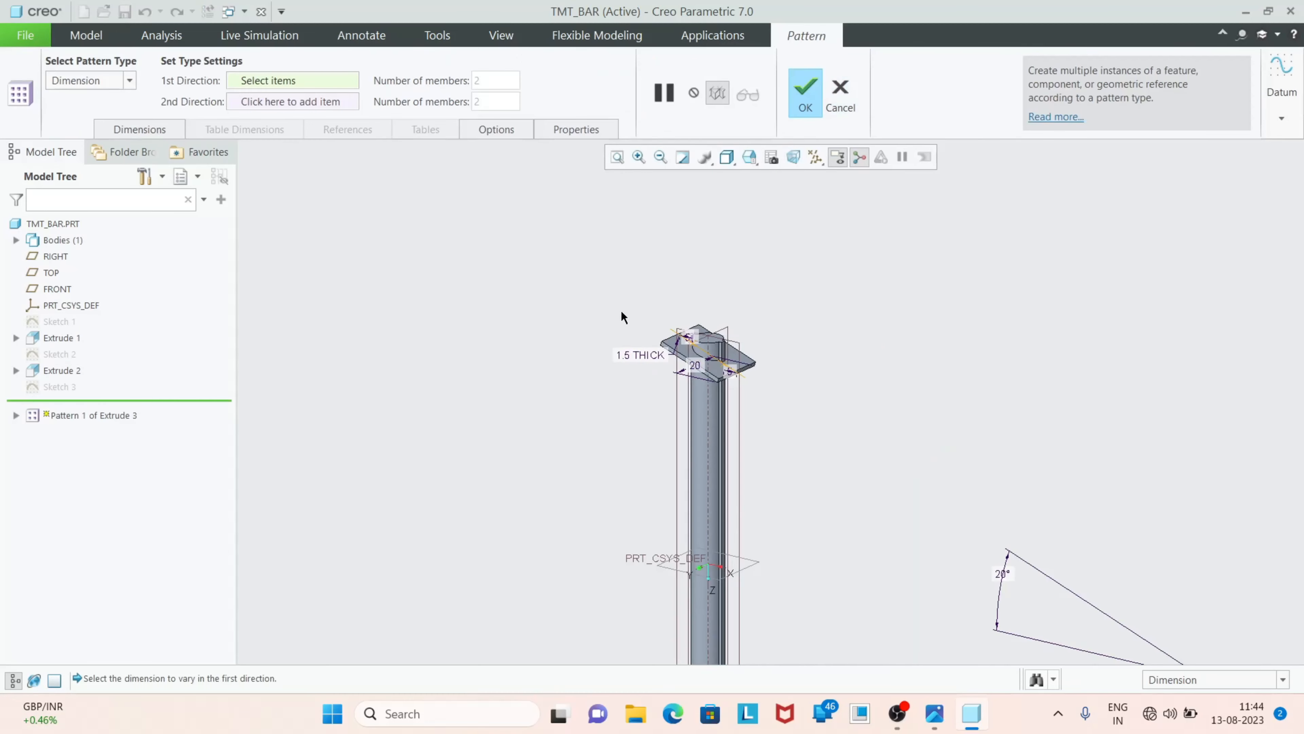
{"action": "scroll", "coordinate": [648, 352], "scroll_direction": "down", "scroll_amount": 2}
{"action": "scroll", "coordinate": [696, 447], "scroll_direction": "up", "scroll_amount": 3}
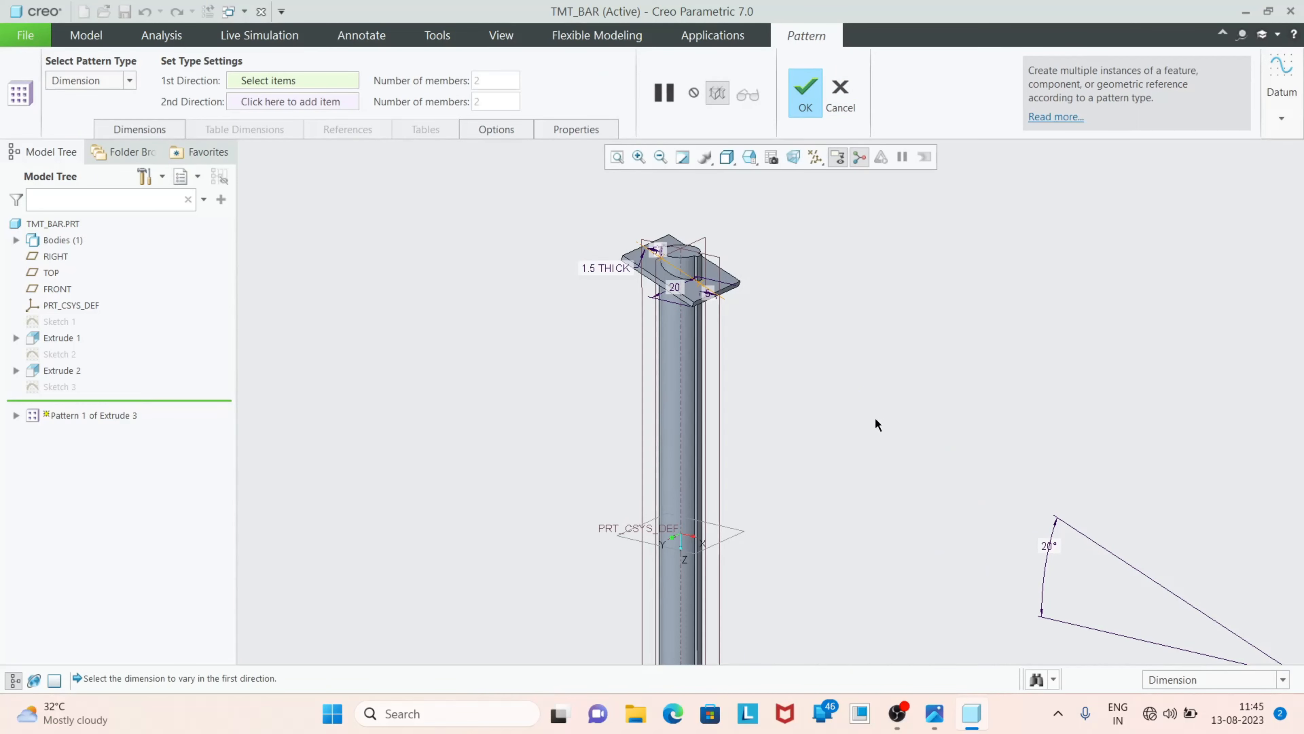
{"action": "left_click", "coordinate": [131, 80]}
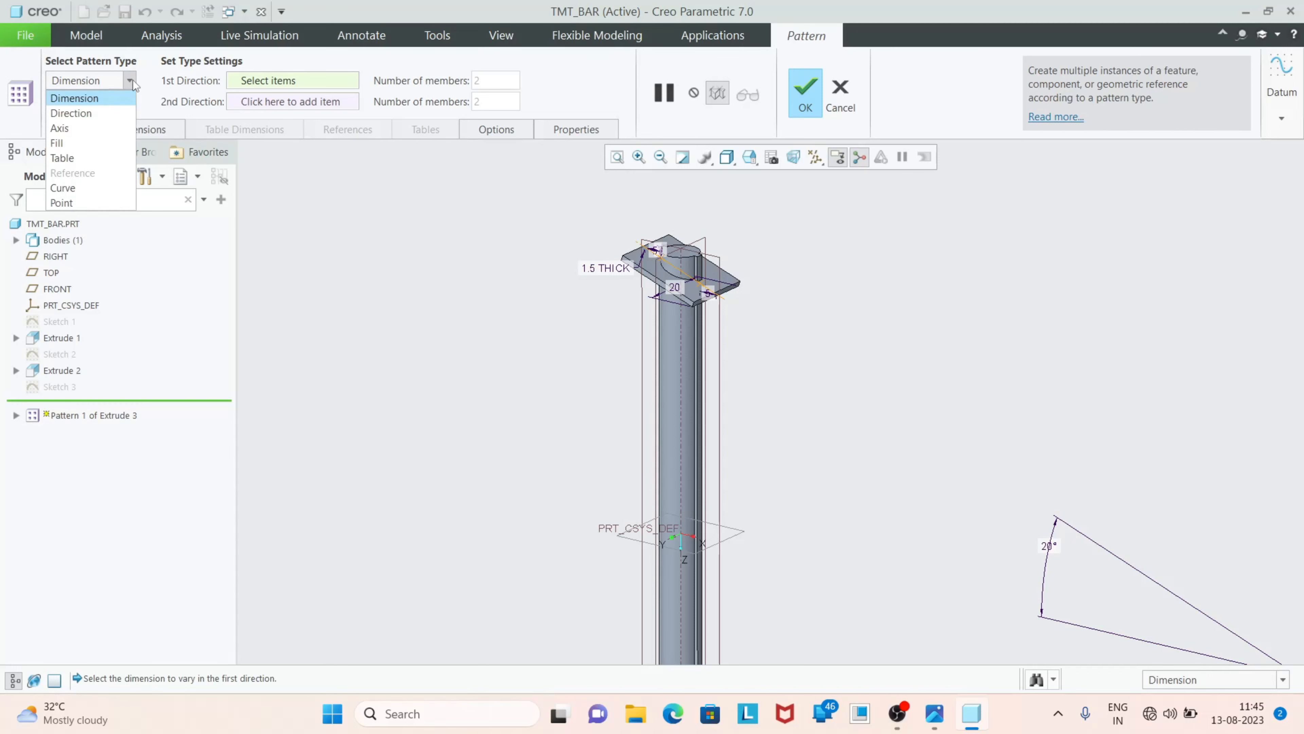
{"action": "left_click", "coordinate": [103, 116]}
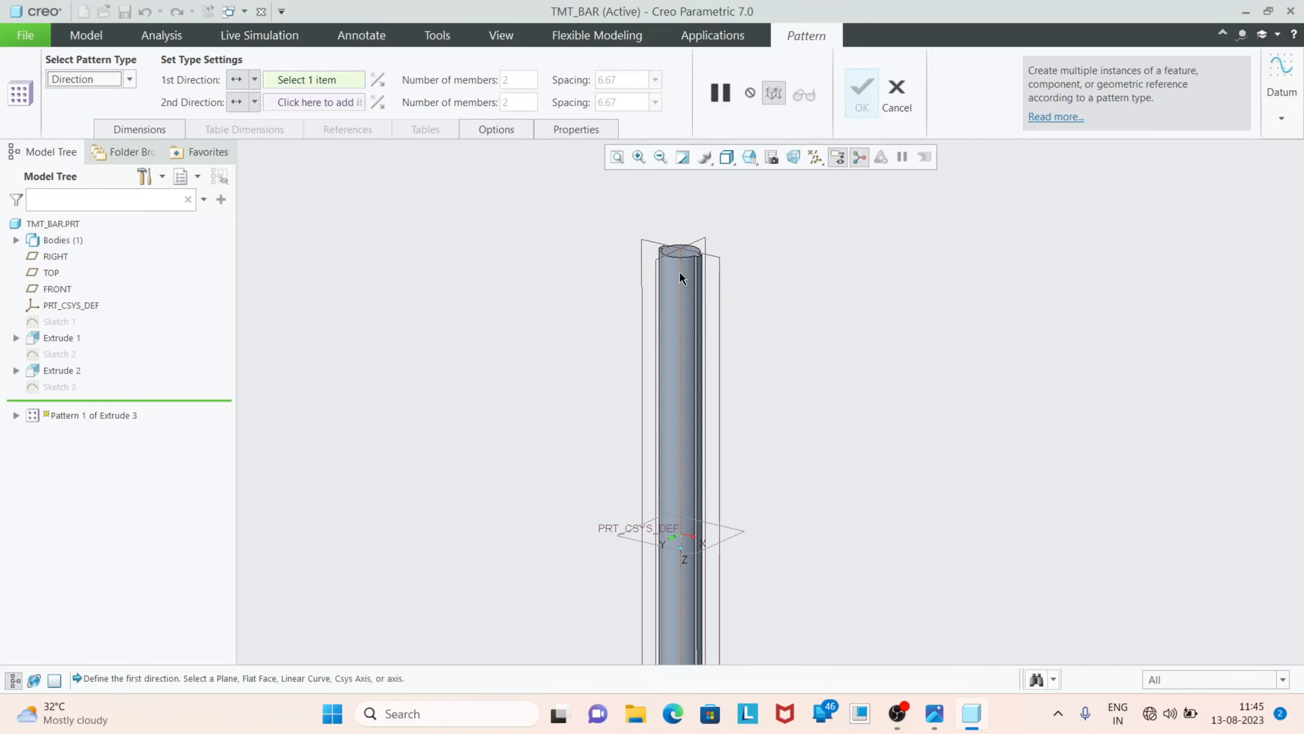
Use the bar's upper end face as the first direction reference and flip the pattern to run down the bar
{"action": "left_click", "coordinate": [678, 245]}
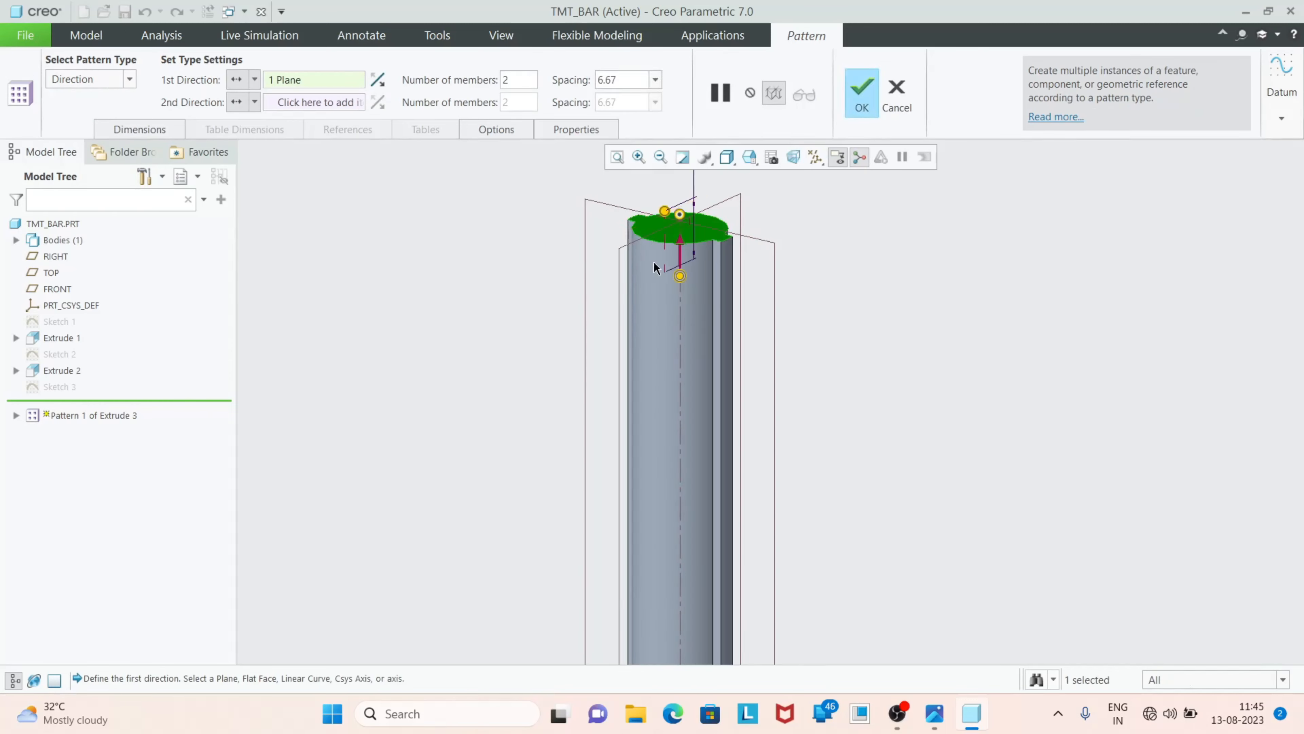
{"action": "scroll", "coordinate": [669, 293], "scroll_direction": "down", "scroll_amount": 5}
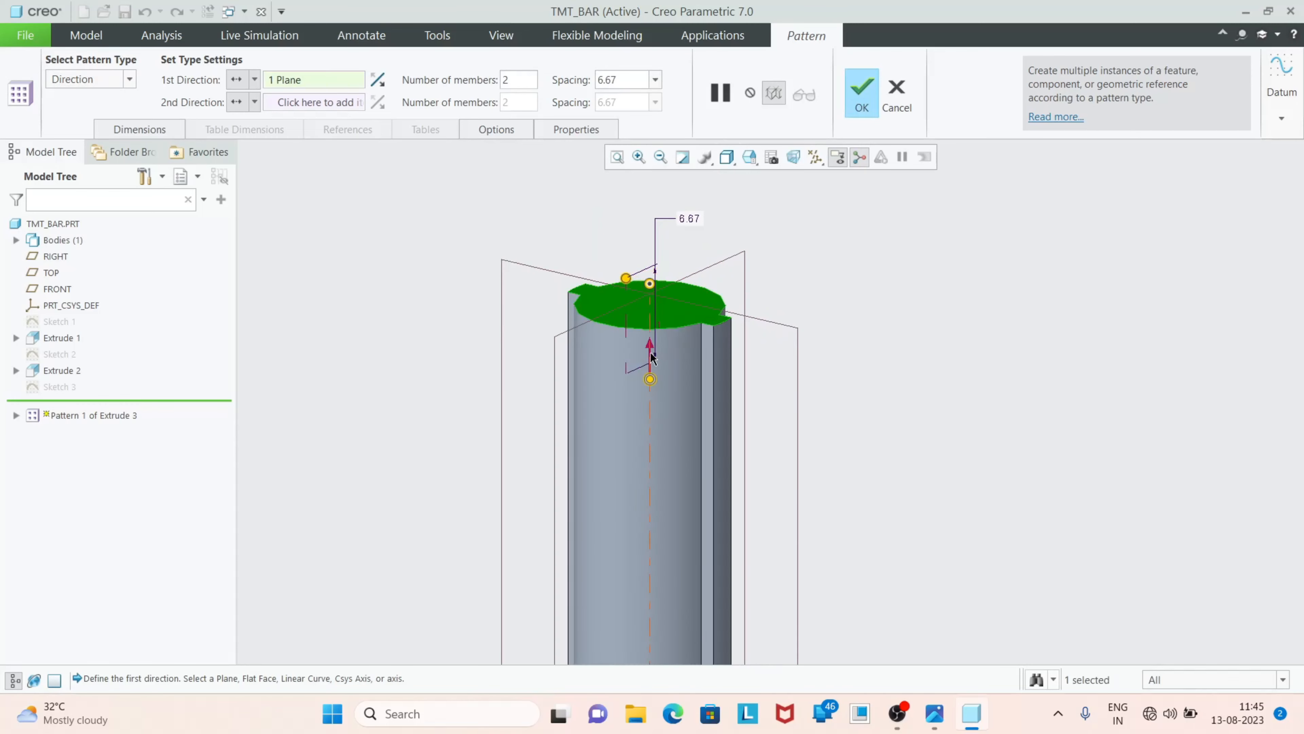
{"action": "left_click", "coordinate": [378, 81]}
{"action": "scroll", "coordinate": [558, 260], "scroll_direction": "up", "scroll_amount": 3}
{"action": "scroll", "coordinate": [579, 312], "scroll_direction": "up", "scroll_amount": 5}
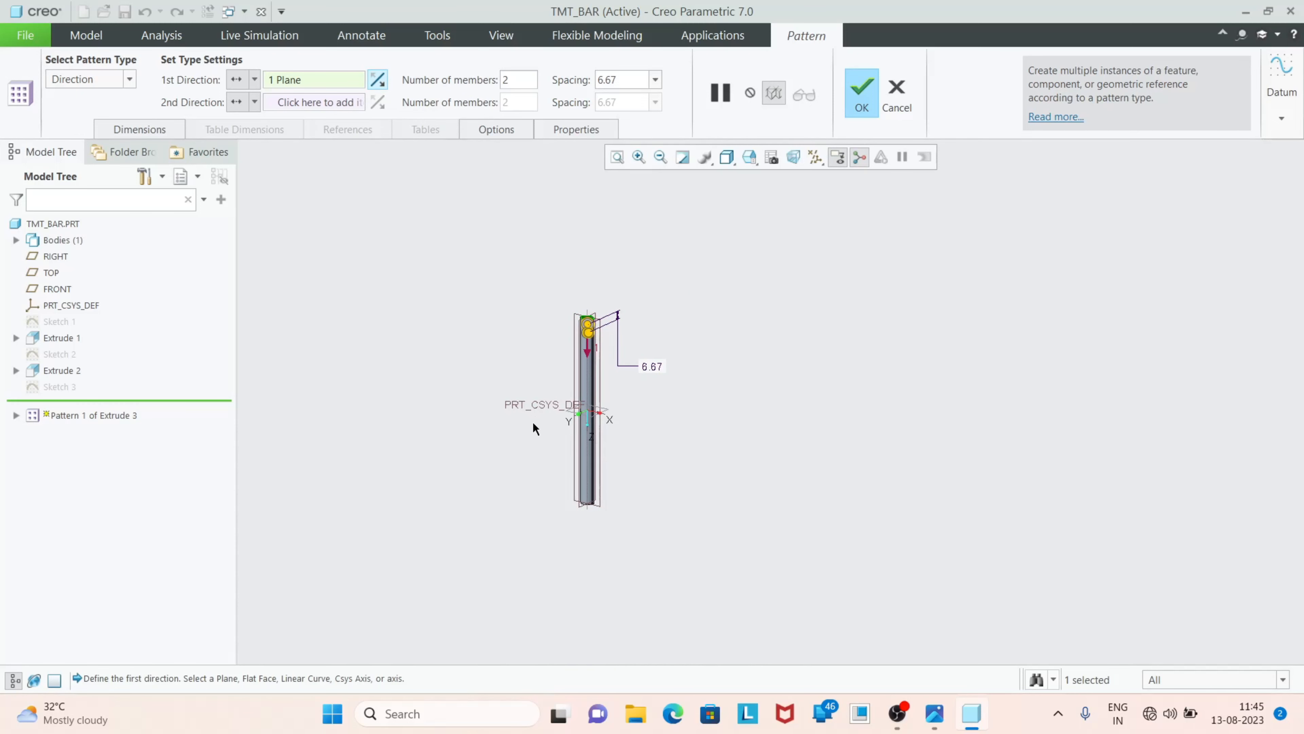
{"action": "scroll", "coordinate": [588, 455], "scroll_direction": "down", "scroll_amount": 3}
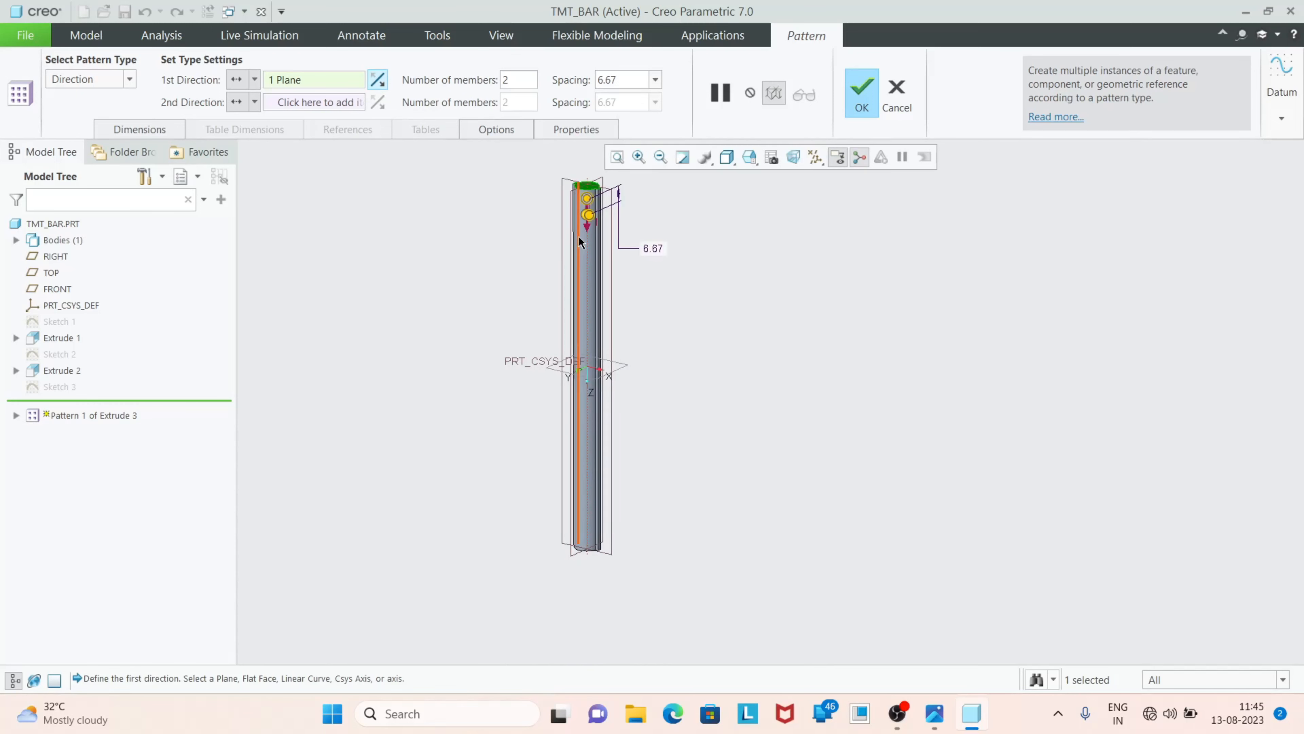
Set the pattern to 21 members with a spacing of 7 mm and complete it
{"action": "double_click", "coordinate": [505, 80]}
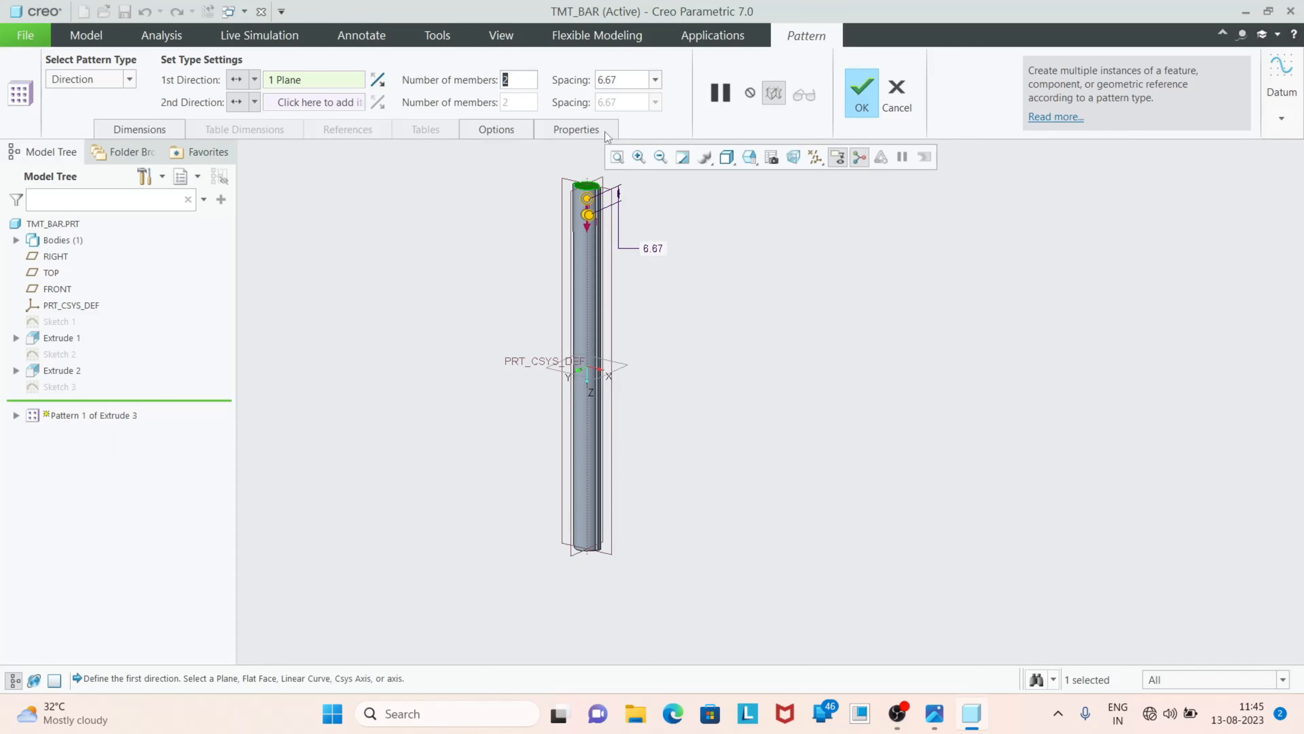
{"action": "type", "text": "21"}
{"action": "key", "text": "Return"}
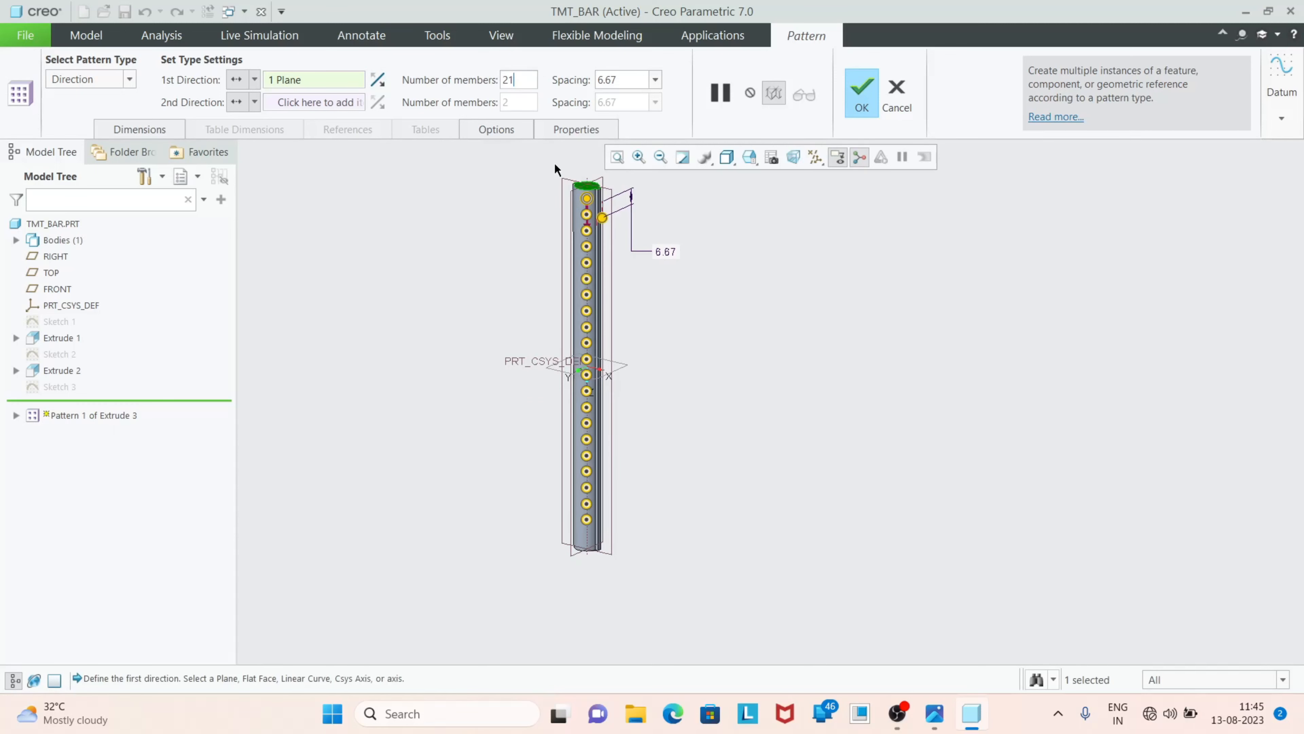
{"action": "double_click", "coordinate": [616, 82]}
{"action": "type", "text": "7"}
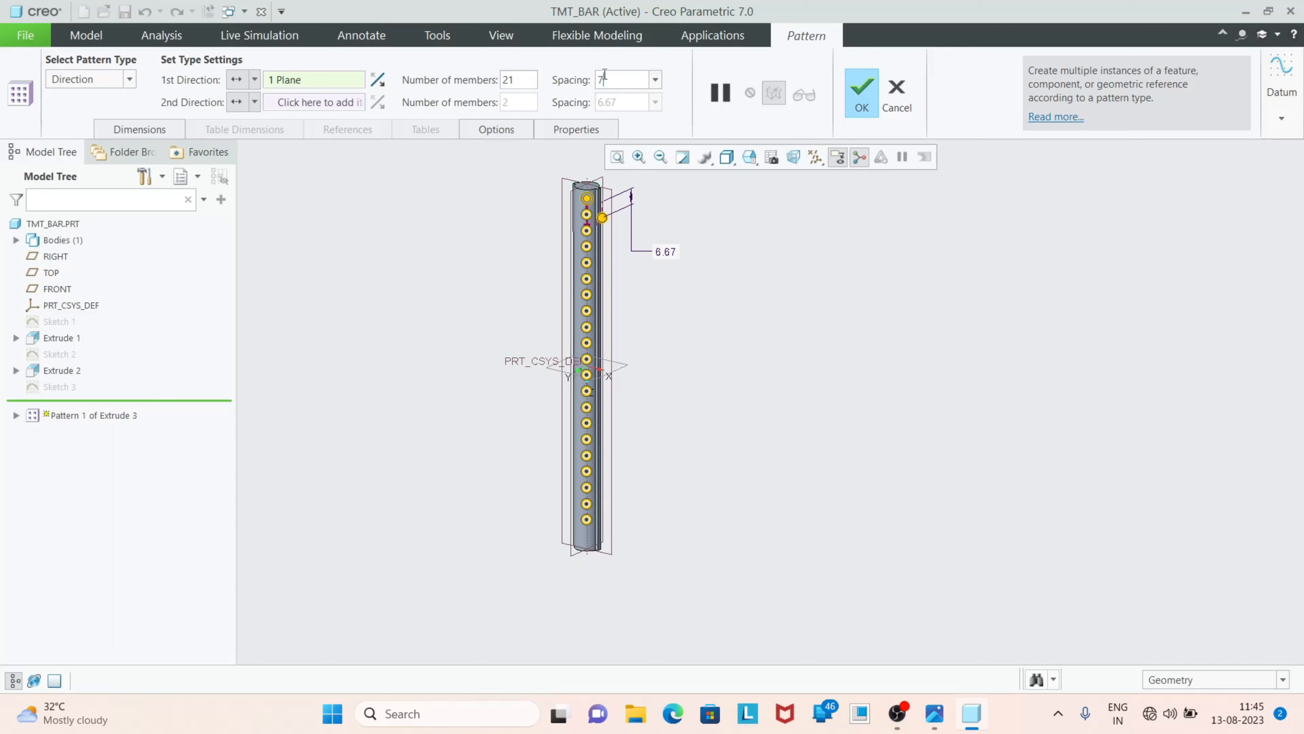
{"action": "key", "text": "Return"}
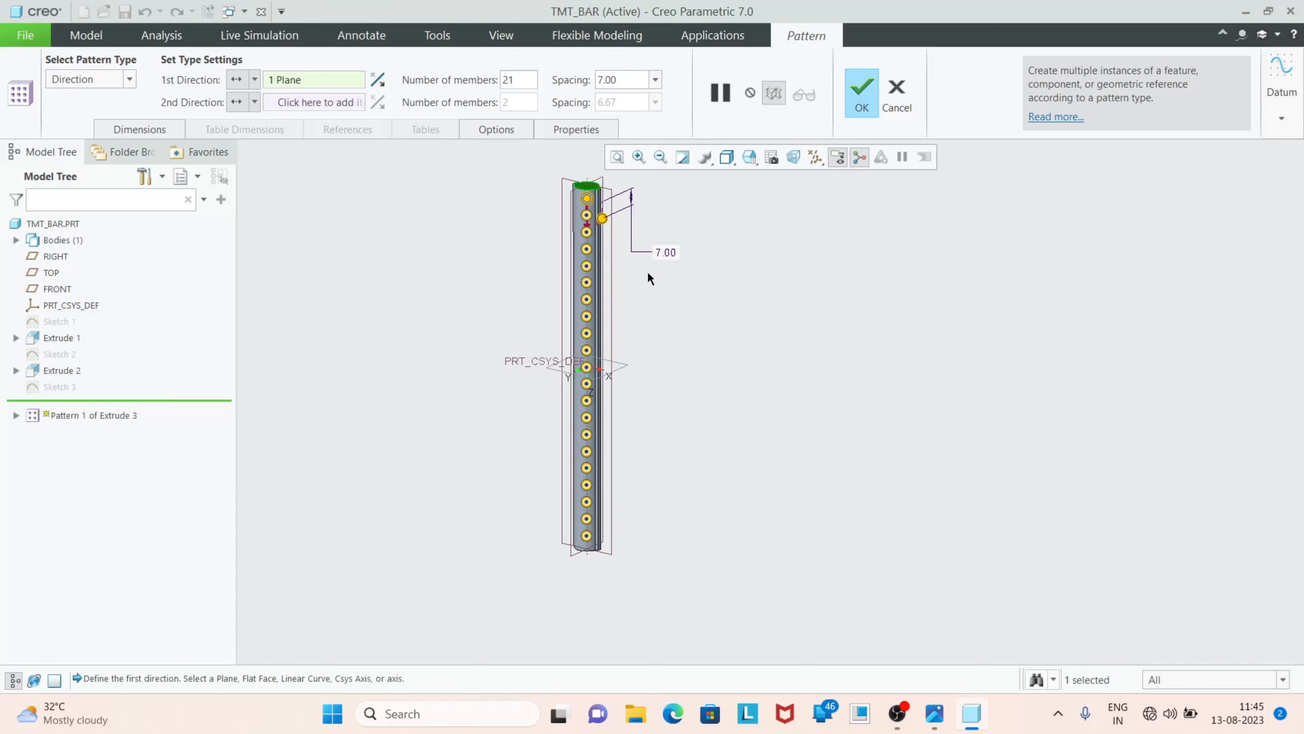
{"action": "scroll", "coordinate": [572, 269], "scroll_direction": "up", "scroll_amount": 4}
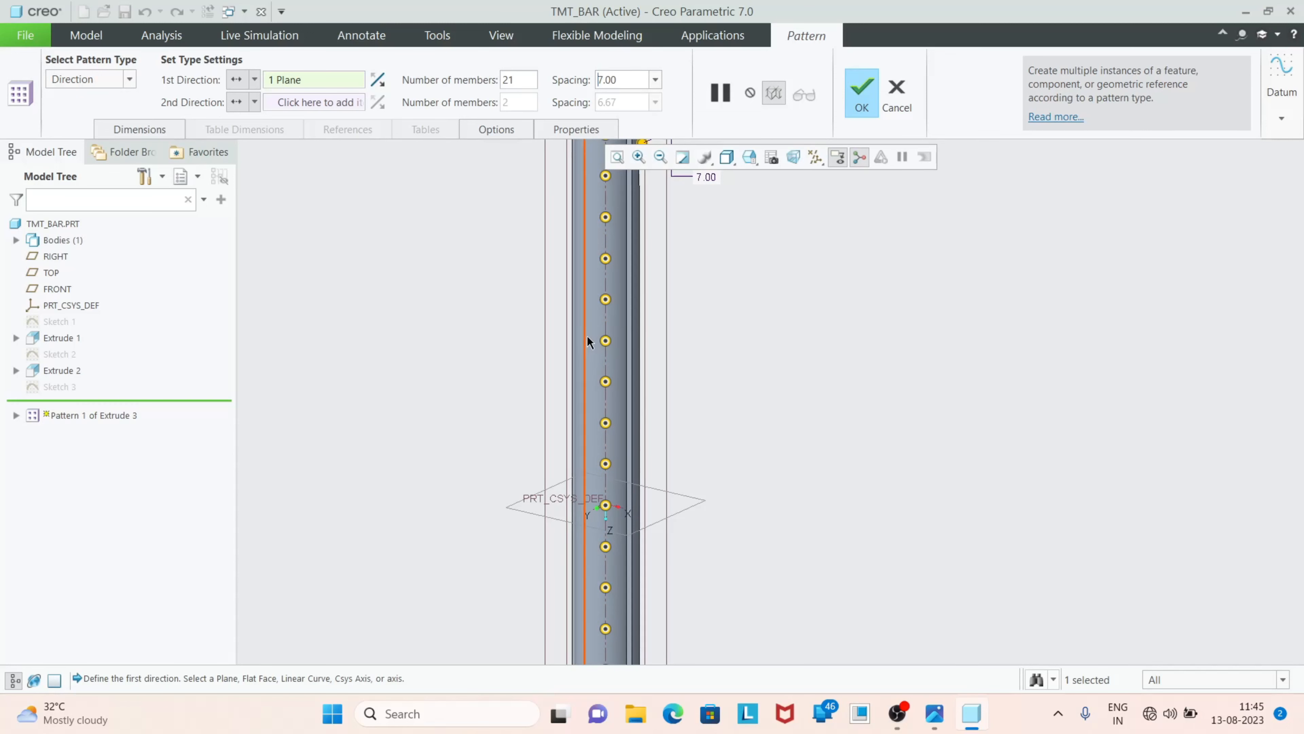
{"action": "left_click", "coordinate": [861, 111]}
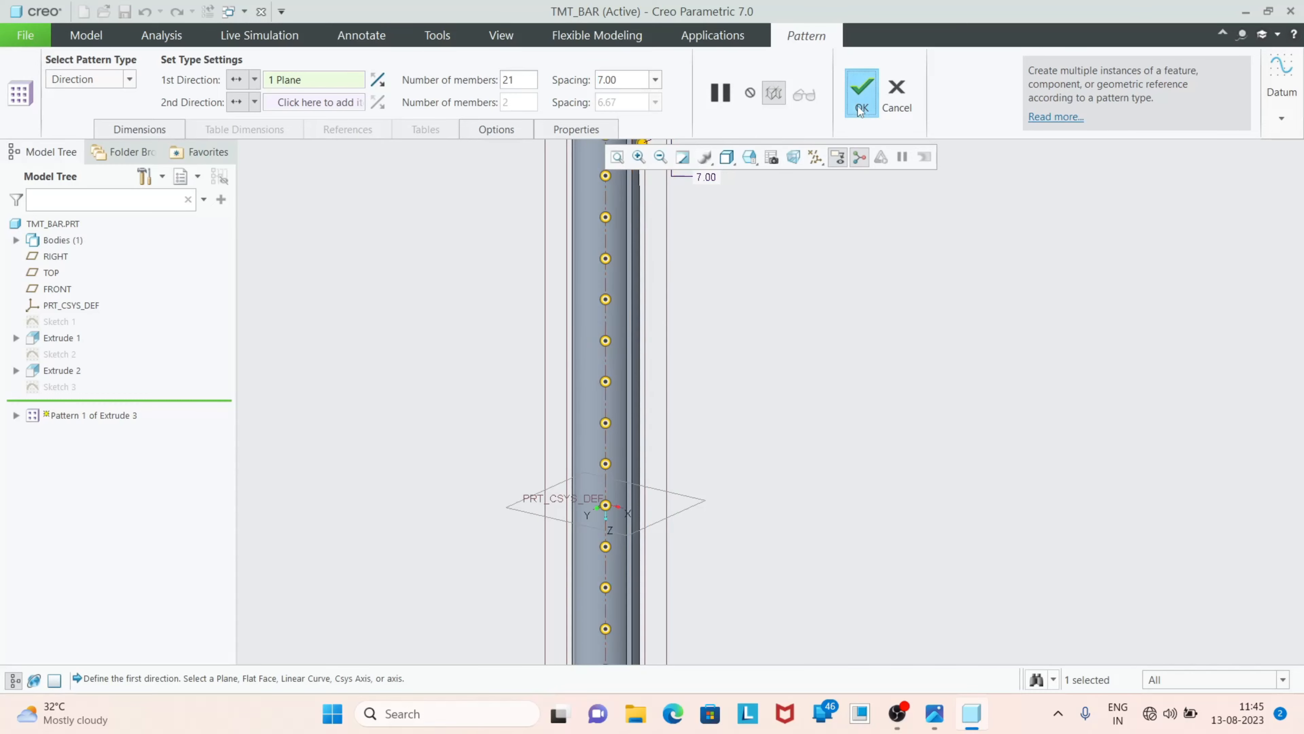
Examine the patterned plates at the bar's upper end against the reference photo of TMT bars, and return to the Creo model
{"action": "left_click", "coordinate": [821, 362]}
{"action": "mouse_move", "coordinate": [822, 363]}
{"action": "middle_mouse_down"}
{"action": "mouse_move", "coordinate": [867, 356]}
{"action": "mouse_move", "coordinate": [784, 320]}
{"action": "mouse_move", "coordinate": [770, 283]}
{"action": "mouse_move", "coordinate": [828, 338]}
{"action": "middle_mouse_up"}
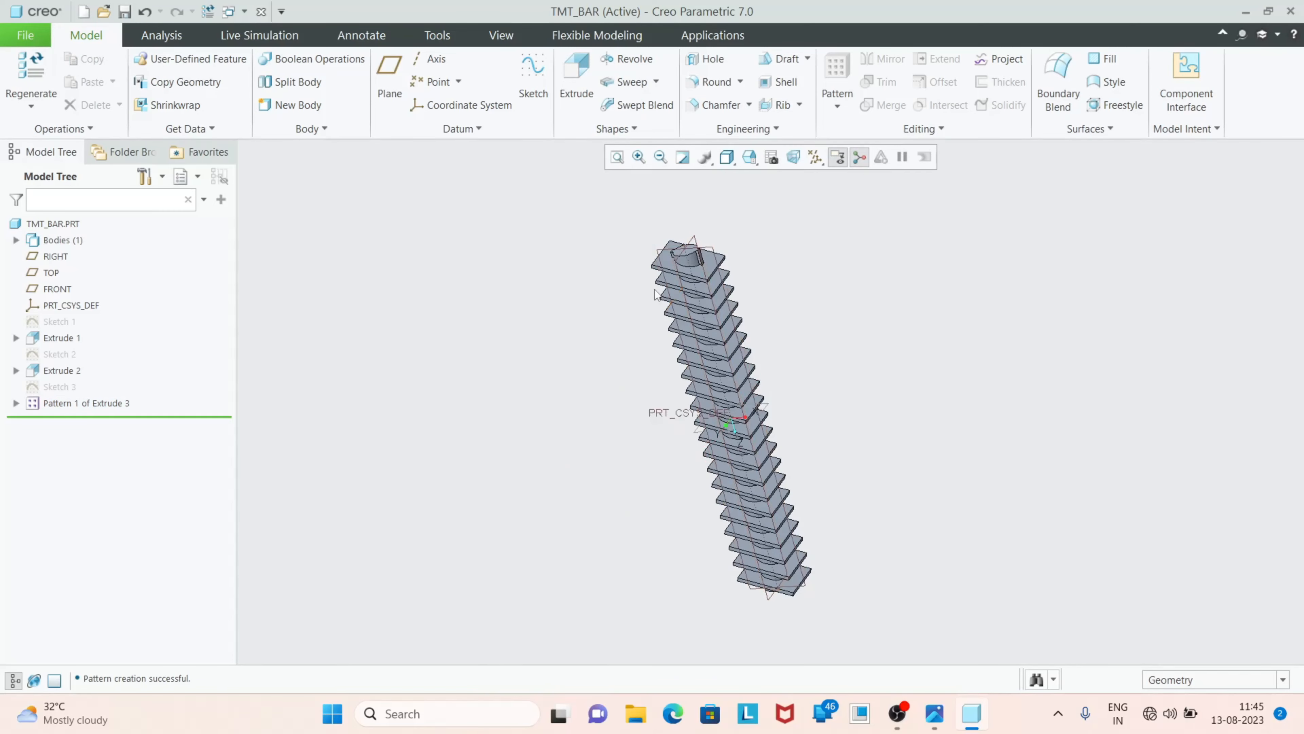
{"action": "scroll", "coordinate": [685, 276], "scroll_direction": "up", "scroll_amount": 5}
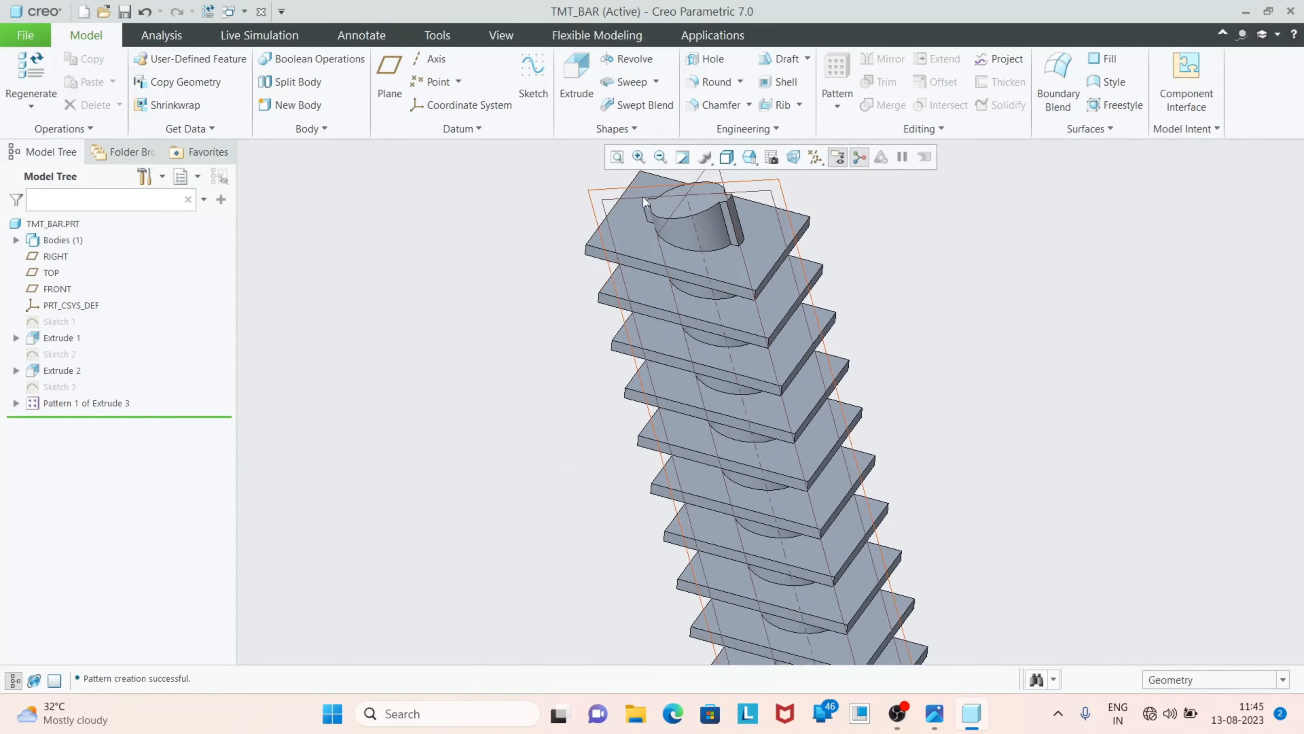
{"action": "left_click", "coordinate": [932, 718]}
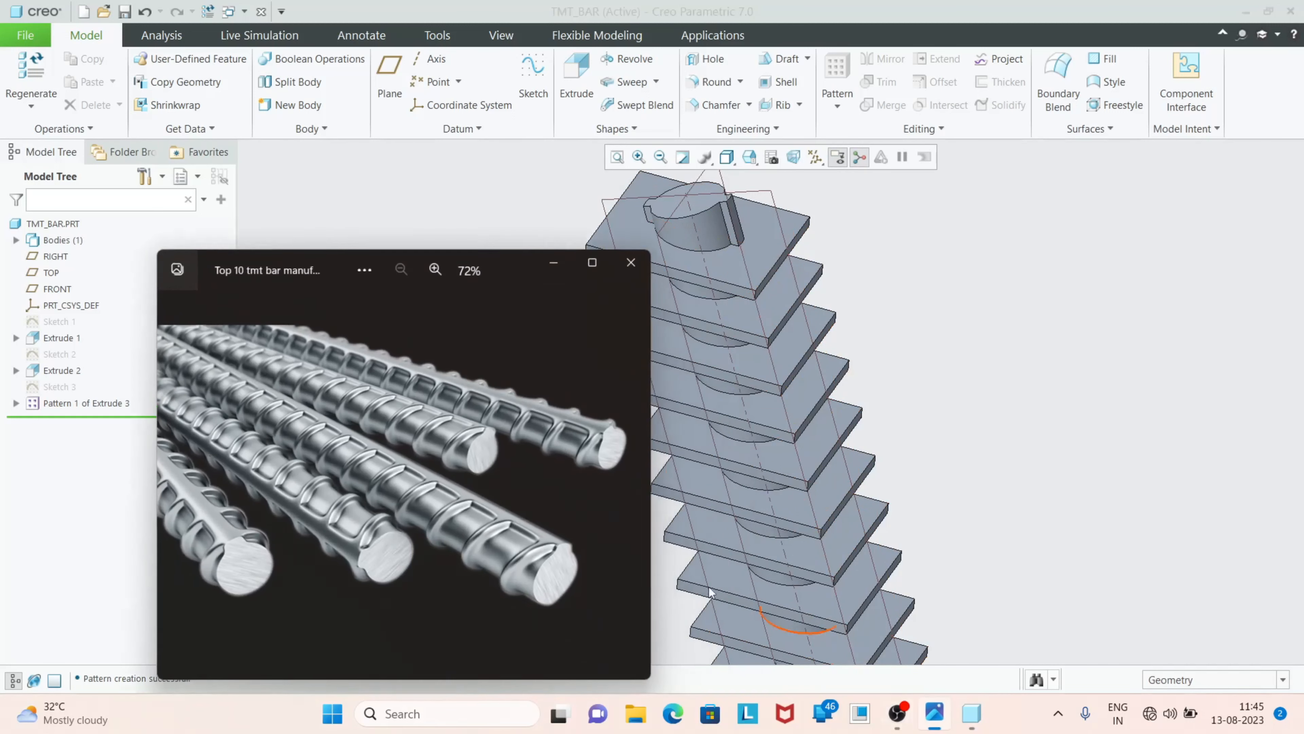
{"action": "left_click", "coordinate": [564, 260]}
{"action": "scroll", "coordinate": [664, 284], "scroll_direction": "down", "scroll_amount": 2}
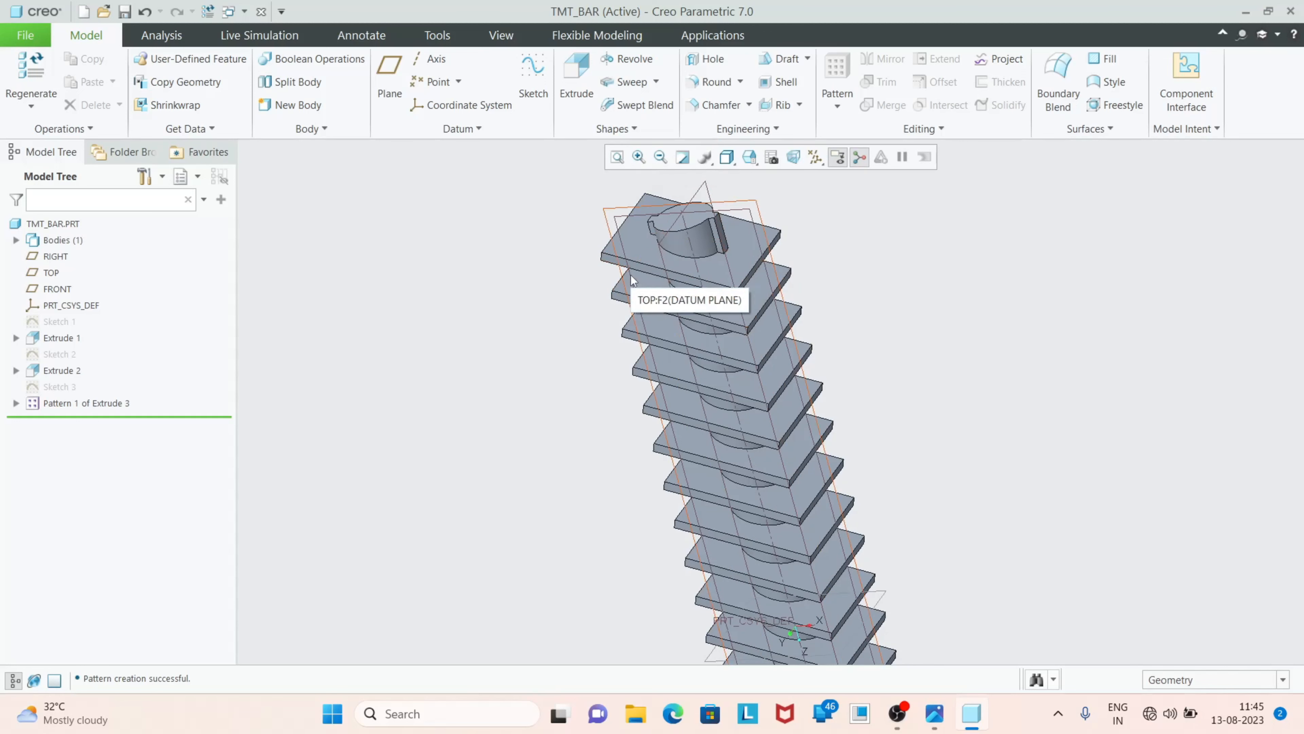
Start a sketch on the bar's upper end face and add the longitudinal rib's curved outer surface as a sketch reference
{"action": "scroll", "coordinate": [664, 184], "scroll_direction": "up", "scroll_amount": 5}
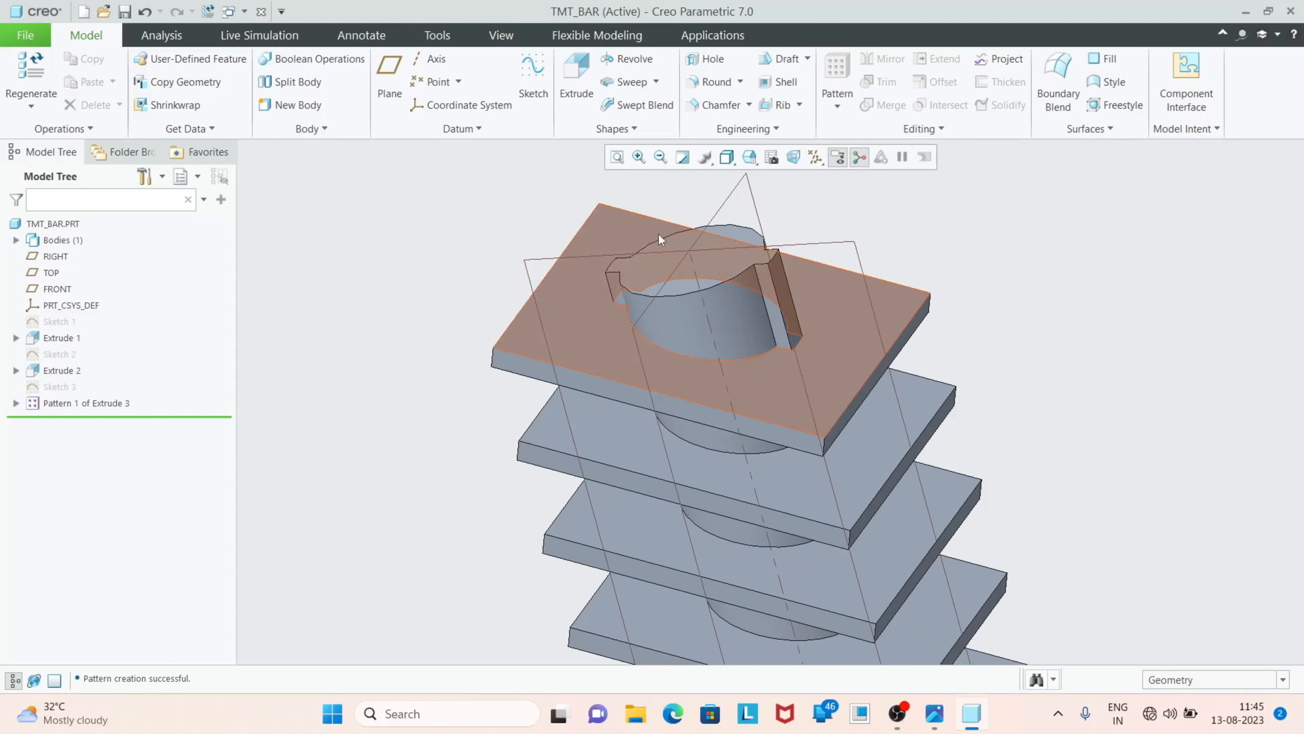
{"action": "left_click", "coordinate": [644, 271]}
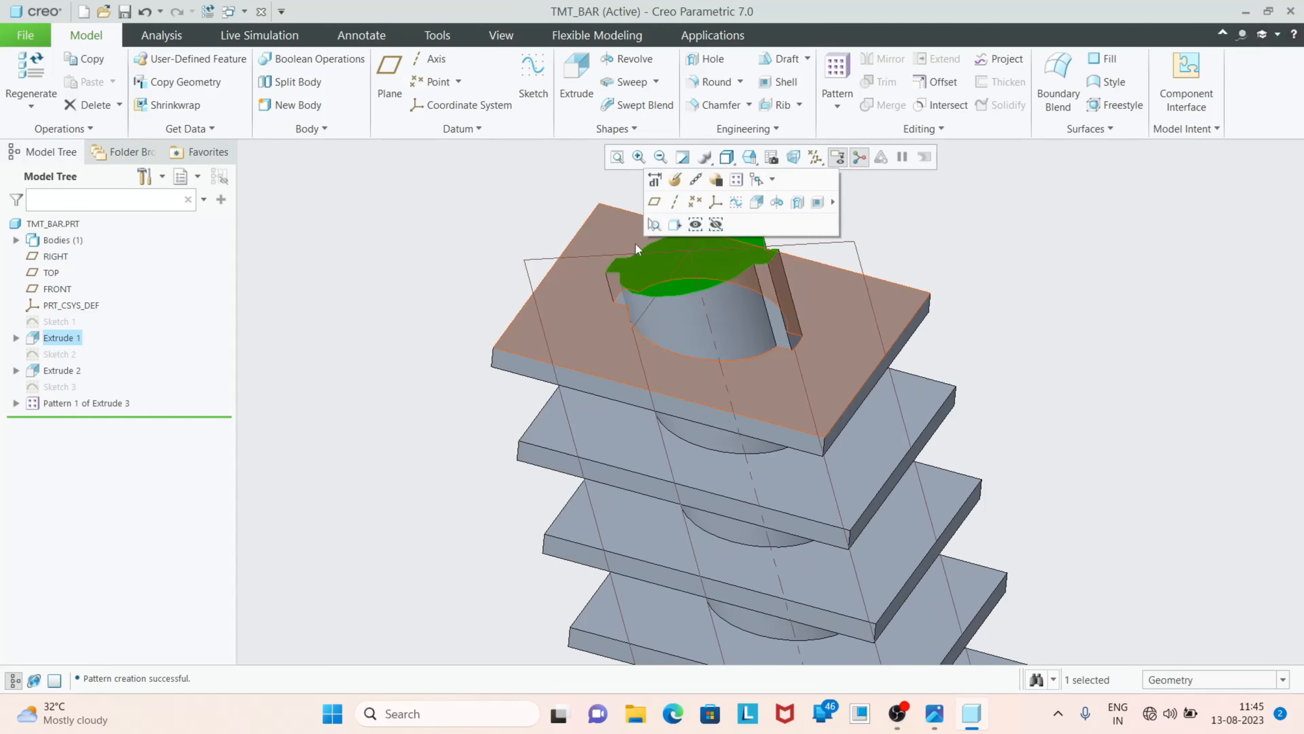
{"action": "left_click", "coordinate": [534, 82]}
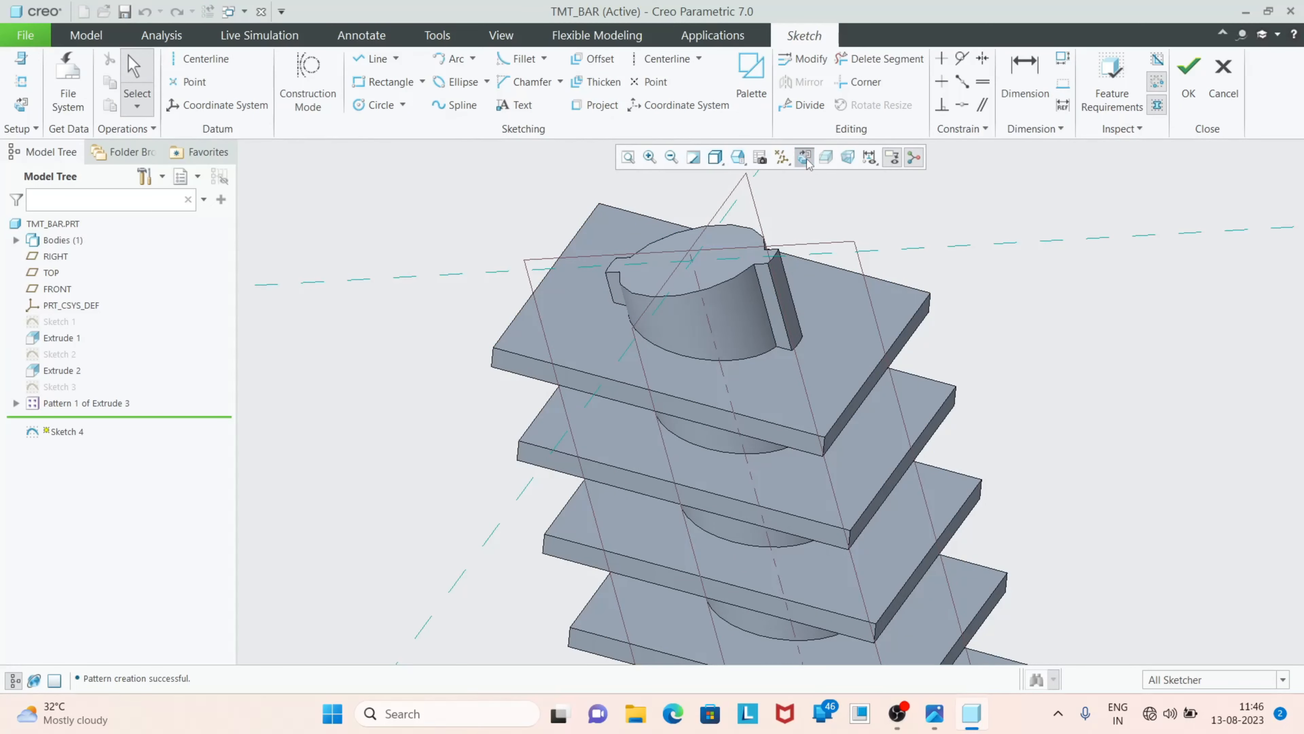
{"action": "left_click", "coordinate": [807, 159]}
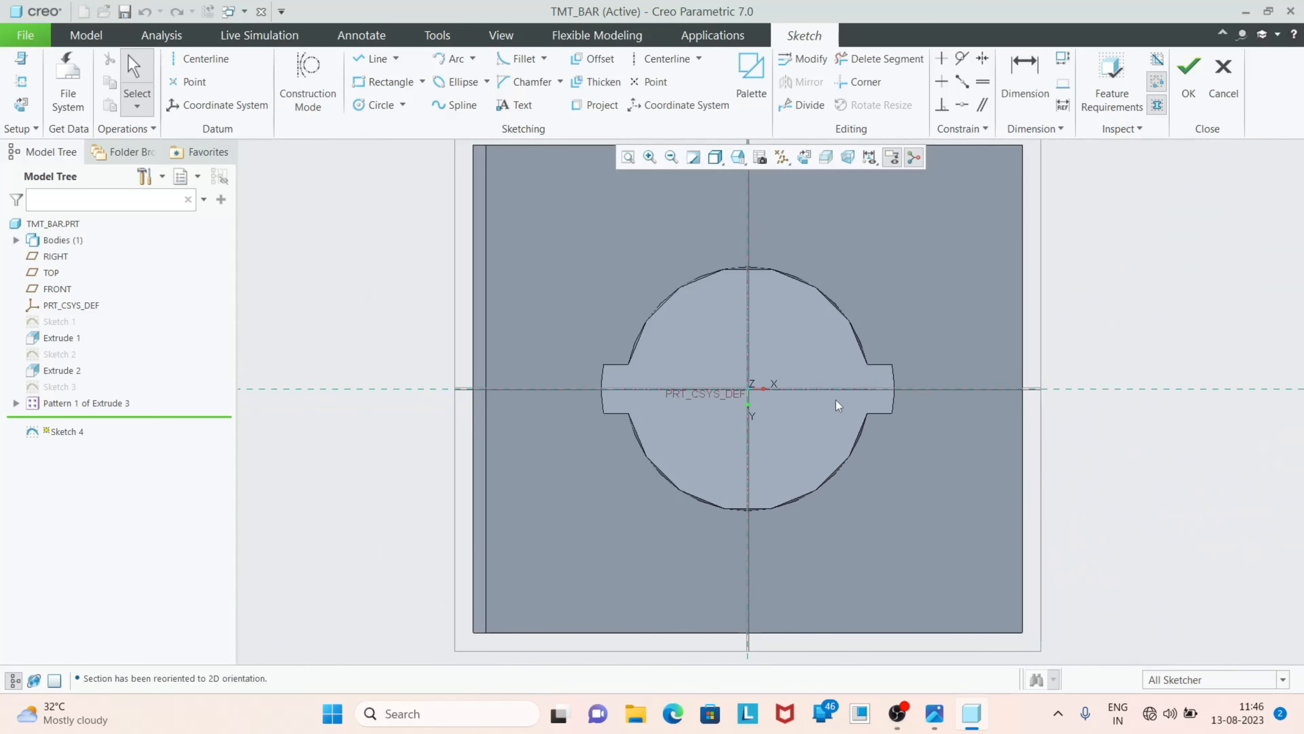
{"action": "scroll", "coordinate": [850, 389], "scroll_direction": "down", "scroll_amount": 1}
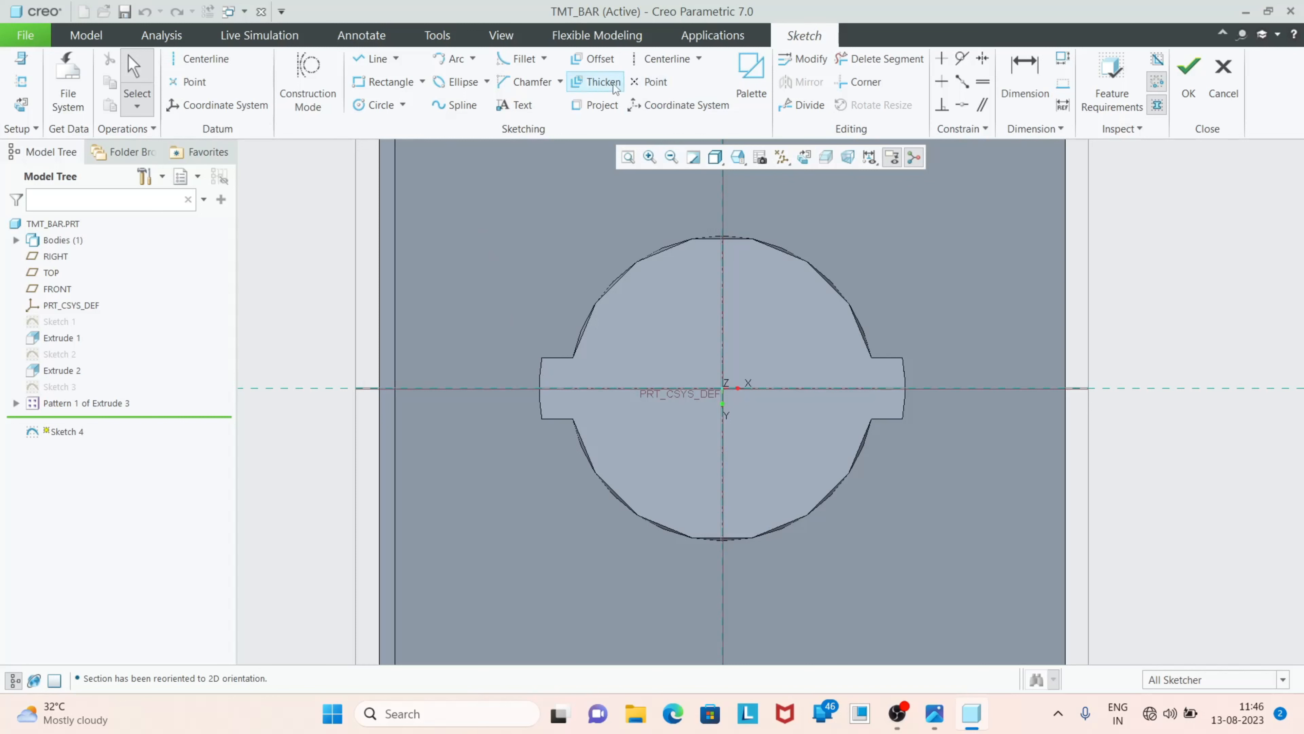
{"action": "left_click", "coordinate": [17, 86]}
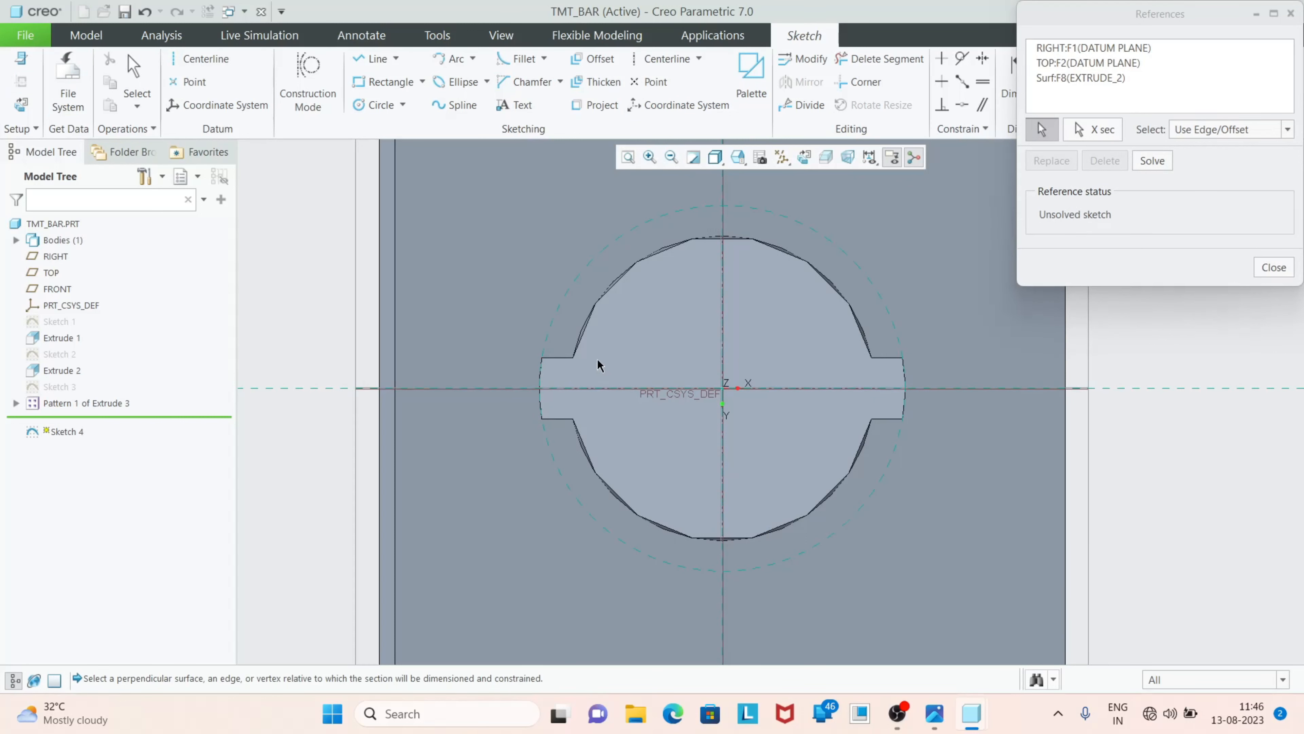
{"action": "left_click", "coordinate": [907, 407]}
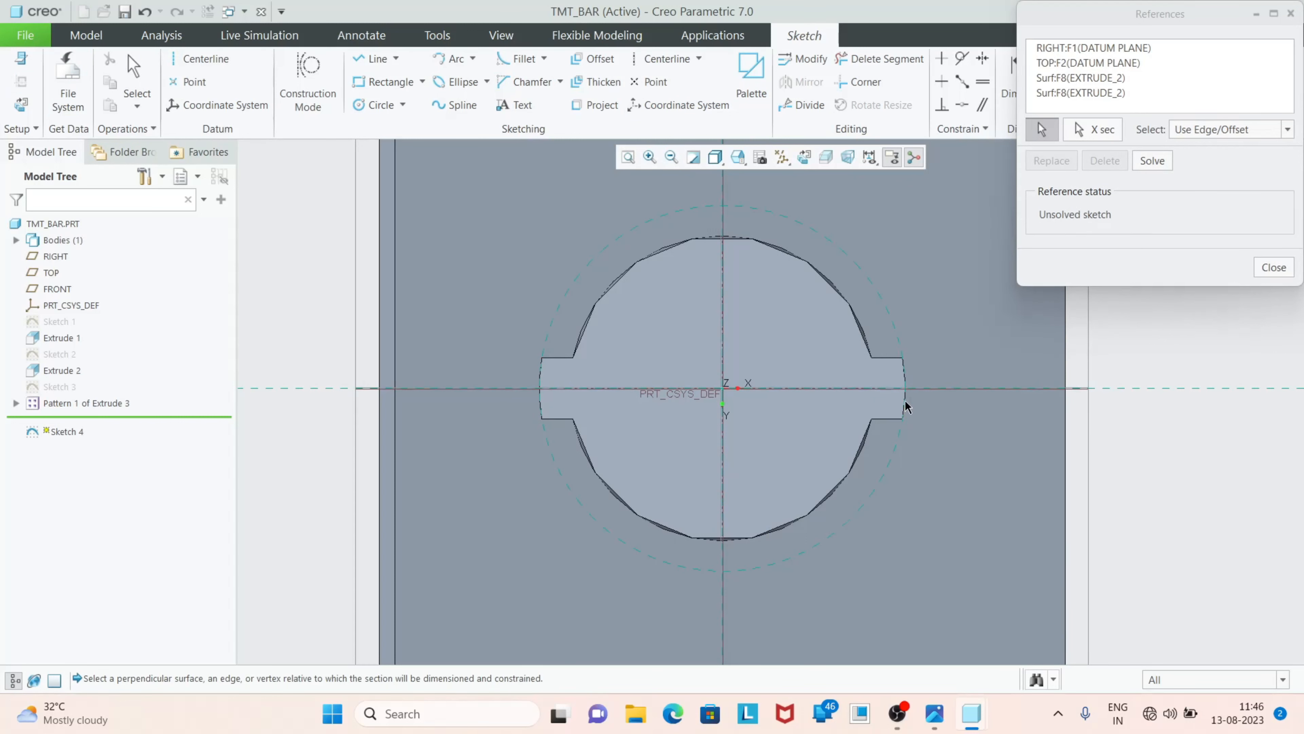
{"action": "left_click", "coordinate": [1277, 266]}
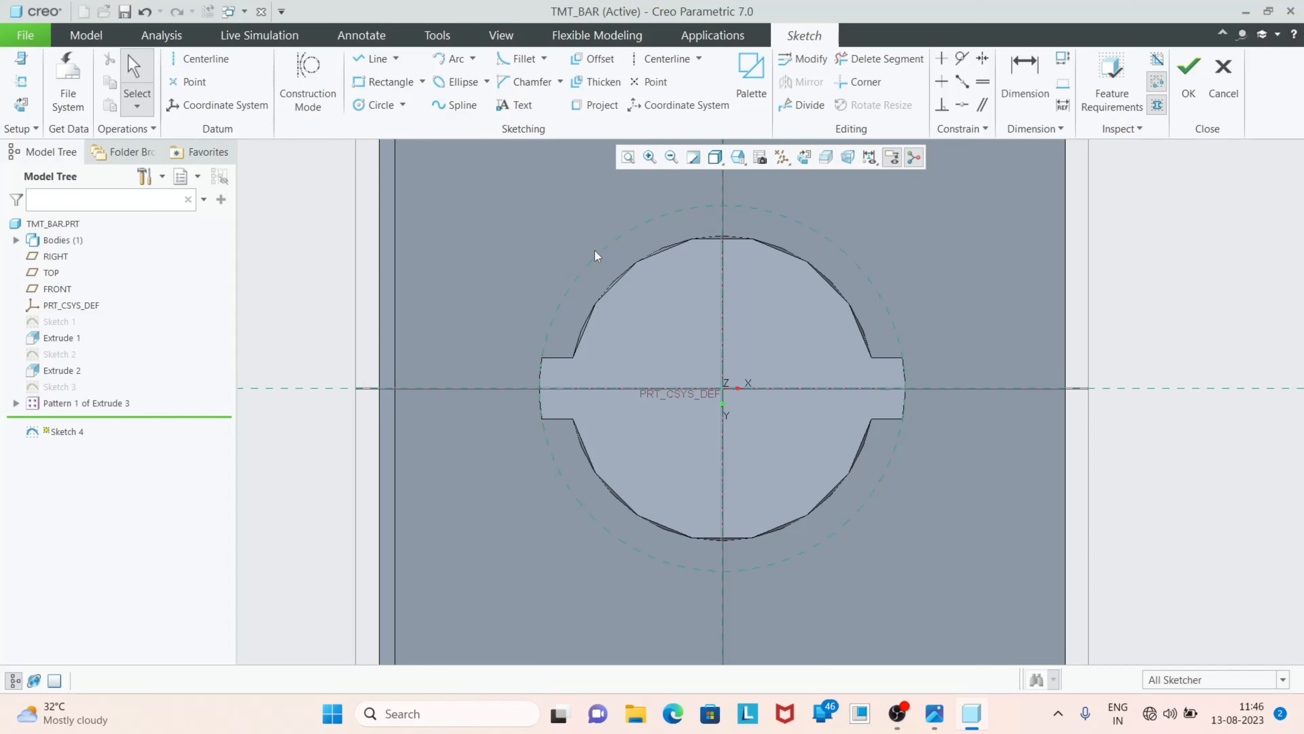
Sketch a circle centred on the origin, matching the ribs' outer reference circle, and finish the sketch
{"action": "left_click", "coordinate": [380, 105]}
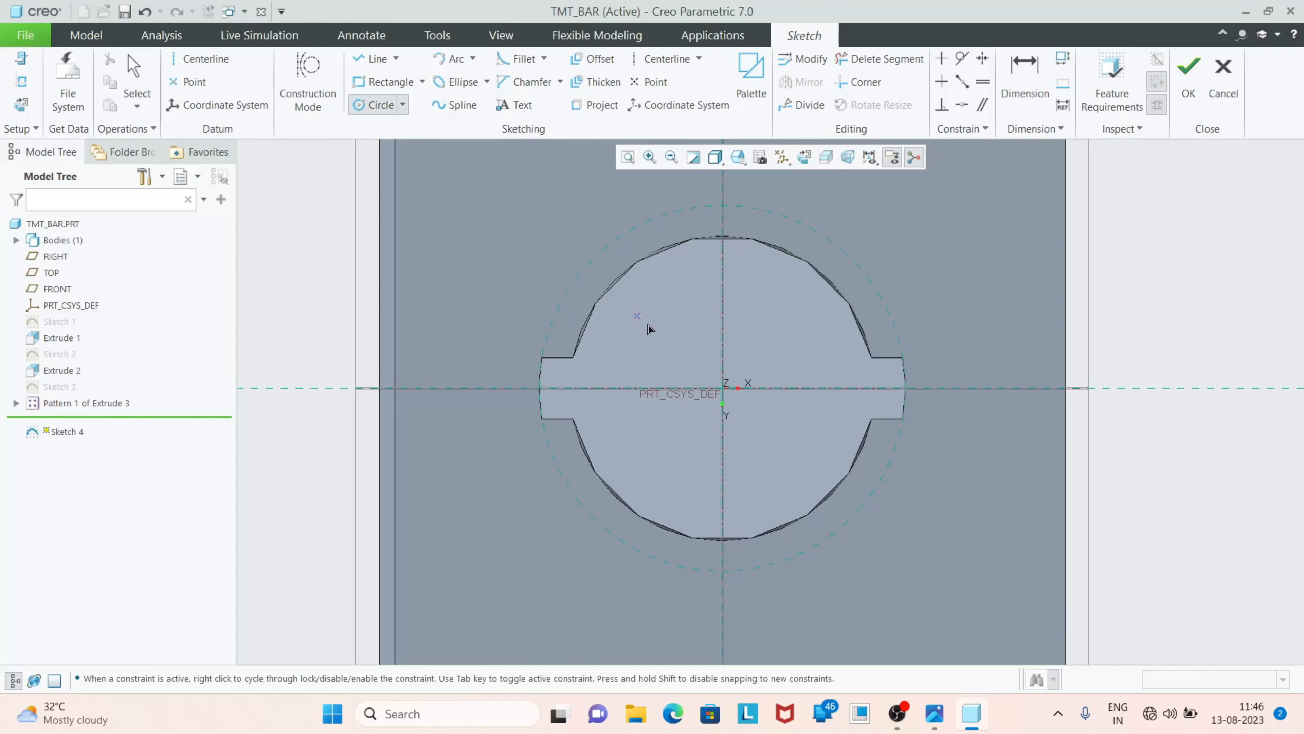
{"action": "left_click", "coordinate": [723, 388]}
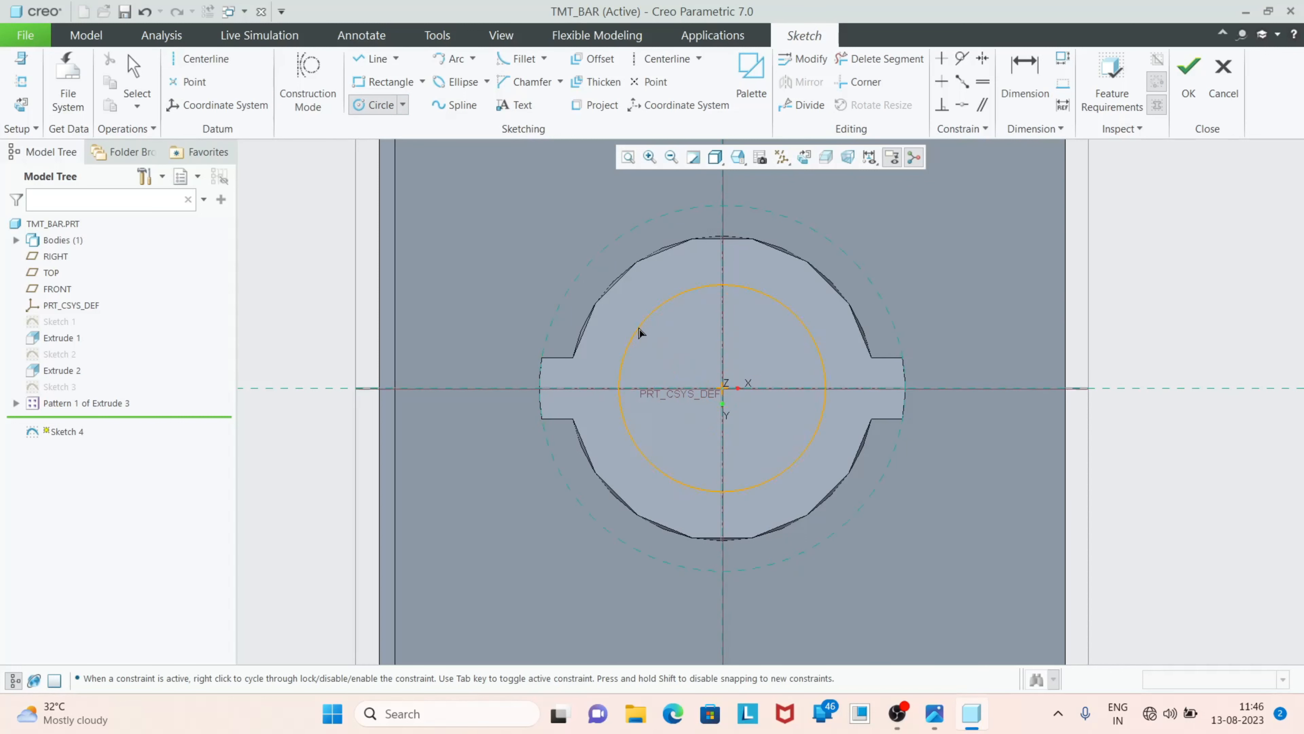
{"action": "left_click", "coordinate": [566, 294]}
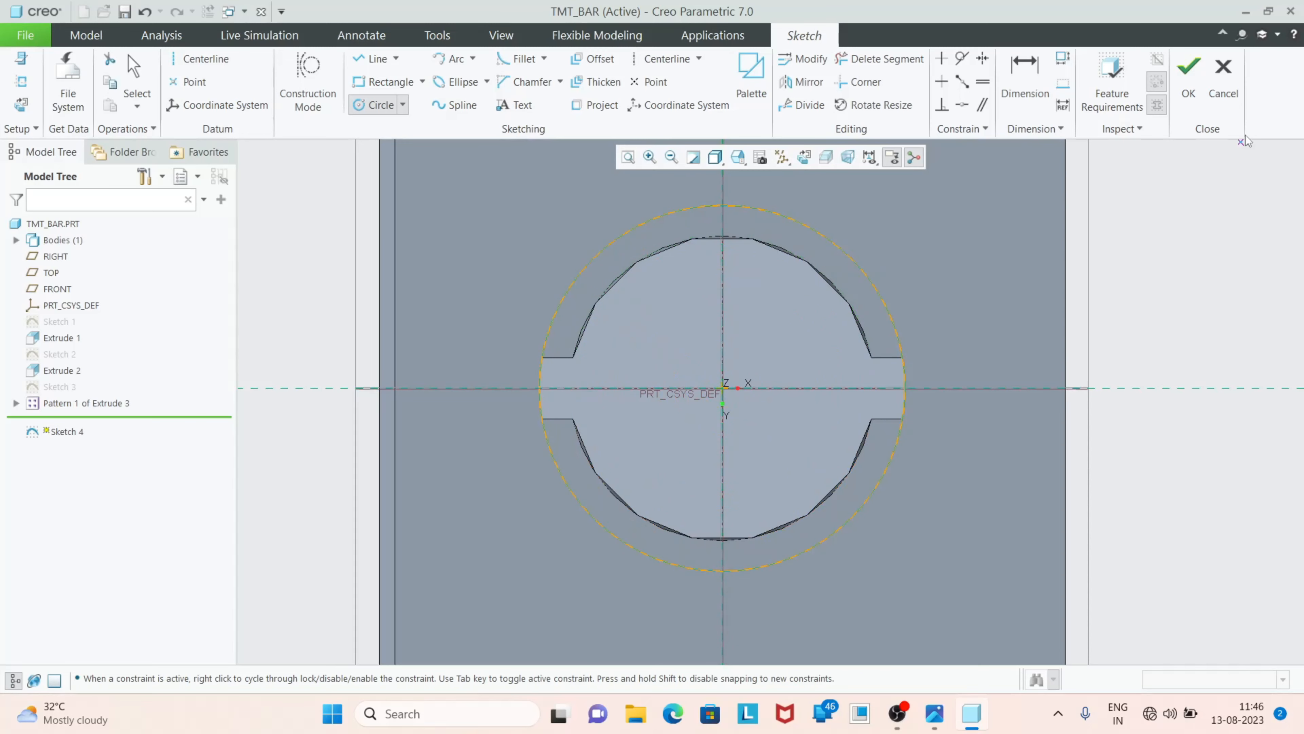
{"action": "left_click", "coordinate": [1189, 77]}
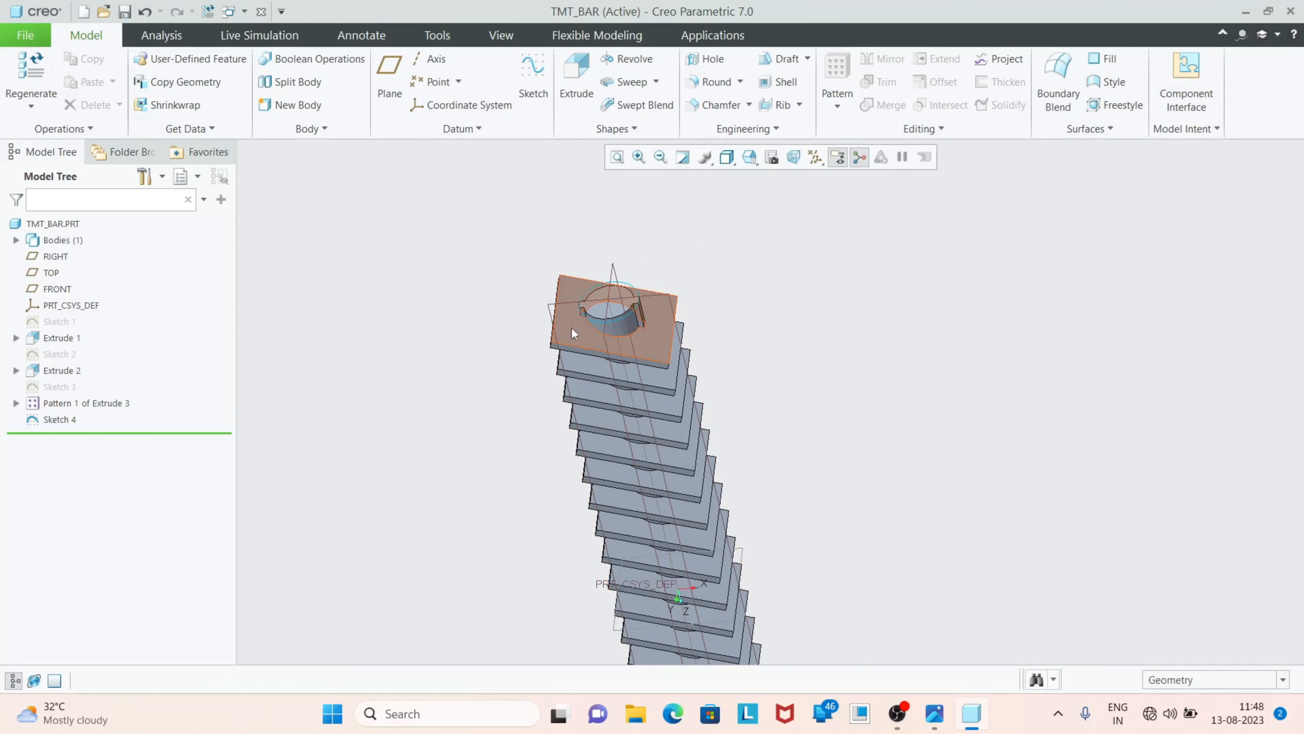
Extrude the circle sketch down the full length of the bar as a material-removing cut about 166.9 mm deep
{"action": "scroll", "coordinate": [605, 336], "scroll_direction": "up", "scroll_amount": 2}
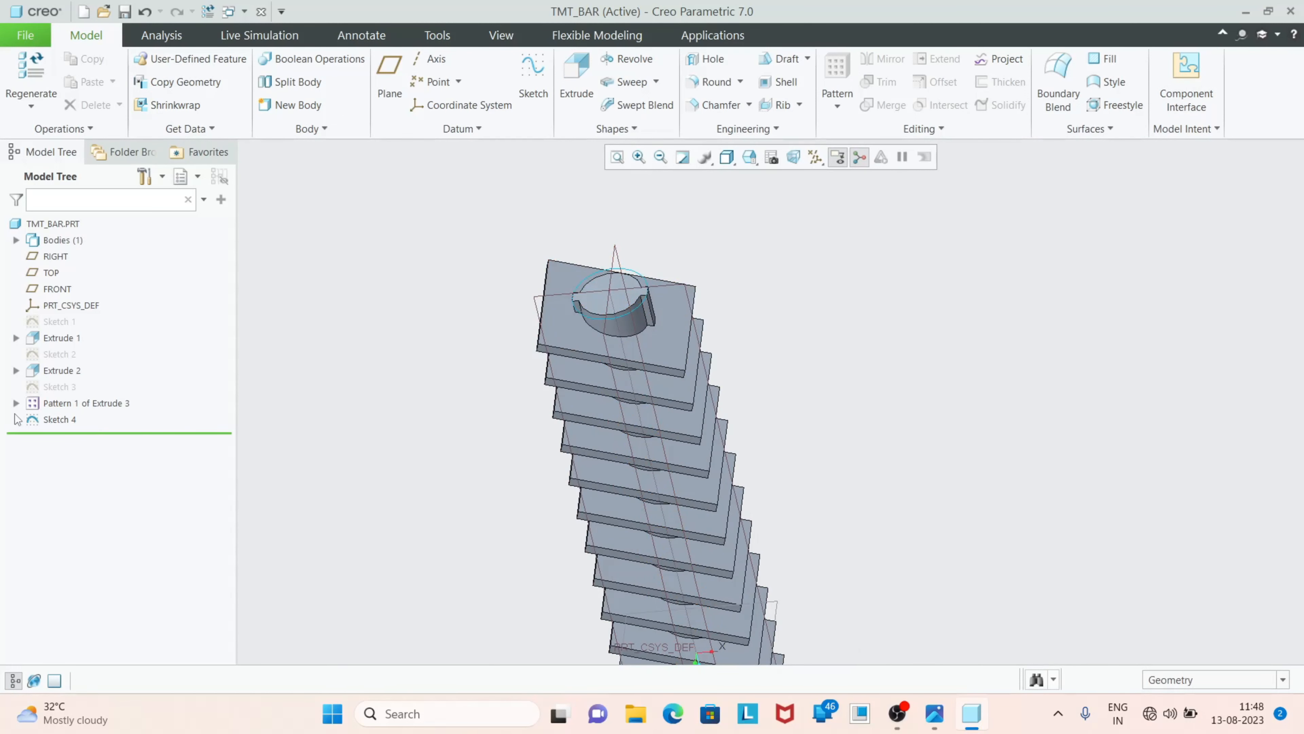
{"action": "left_click", "coordinate": [68, 419]}
{"action": "left_click", "coordinate": [576, 90]}
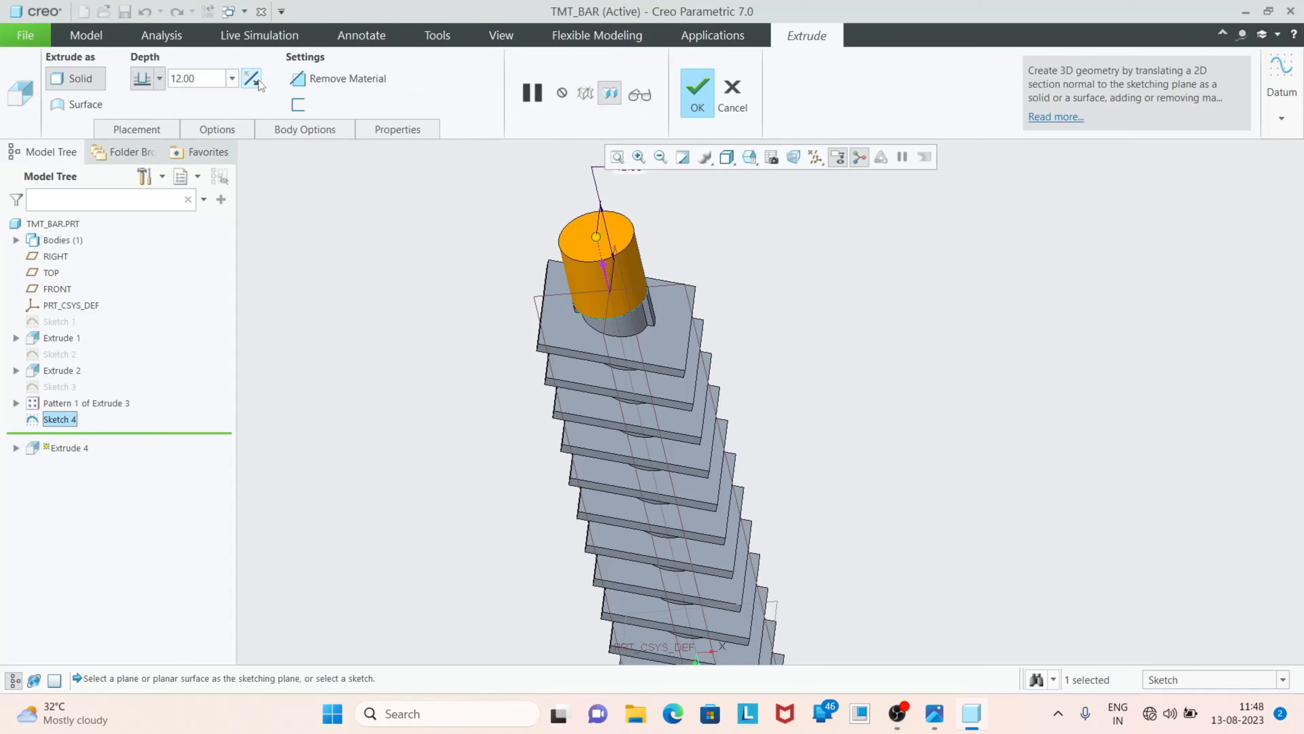
{"action": "left_click", "coordinate": [258, 83]}
{"action": "left_click", "coordinate": [361, 80]}
{"action": "scroll", "coordinate": [468, 210], "scroll_direction": "down", "scroll_amount": 3}
{"action": "left_click_drag", "start_coordinate": [541, 303], "coordinate": [667, 663]}
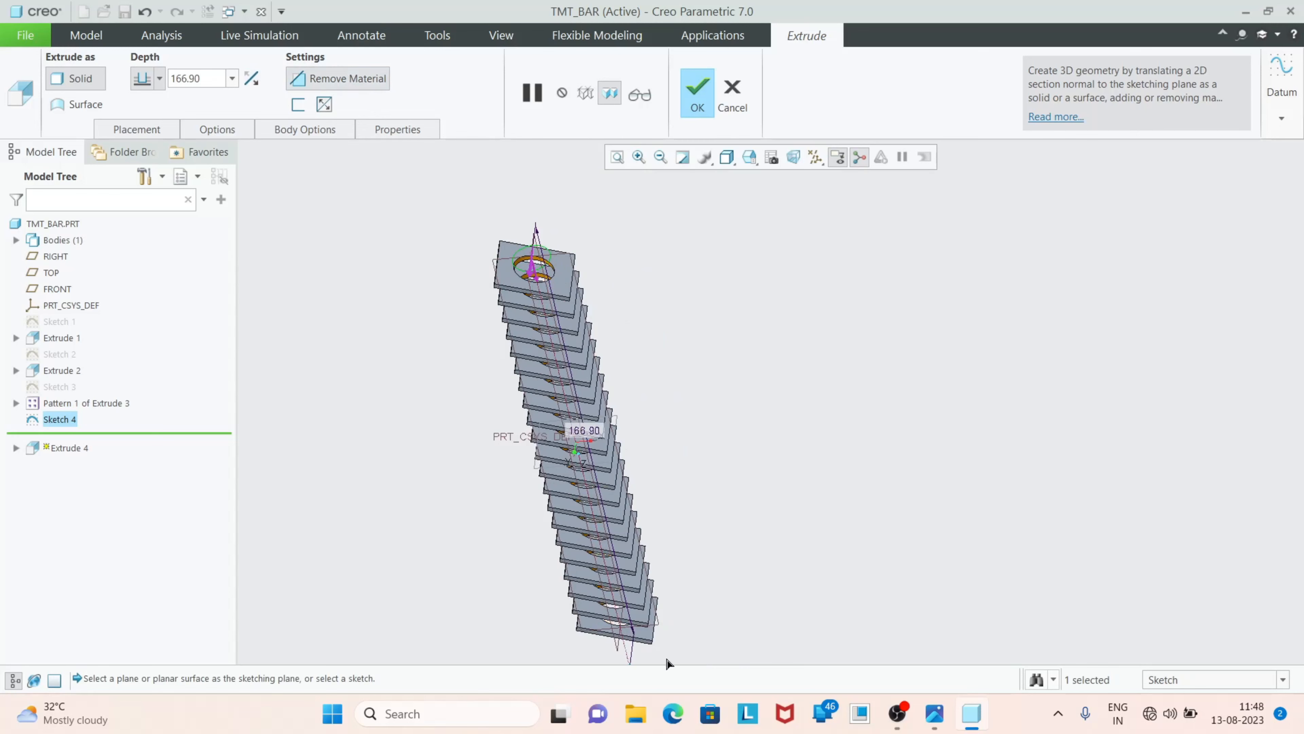
Flip the cut's material side to trim the plates outside the circle, and complete the extrude
{"action": "scroll", "coordinate": [537, 215], "scroll_direction": "up", "scroll_amount": 4}
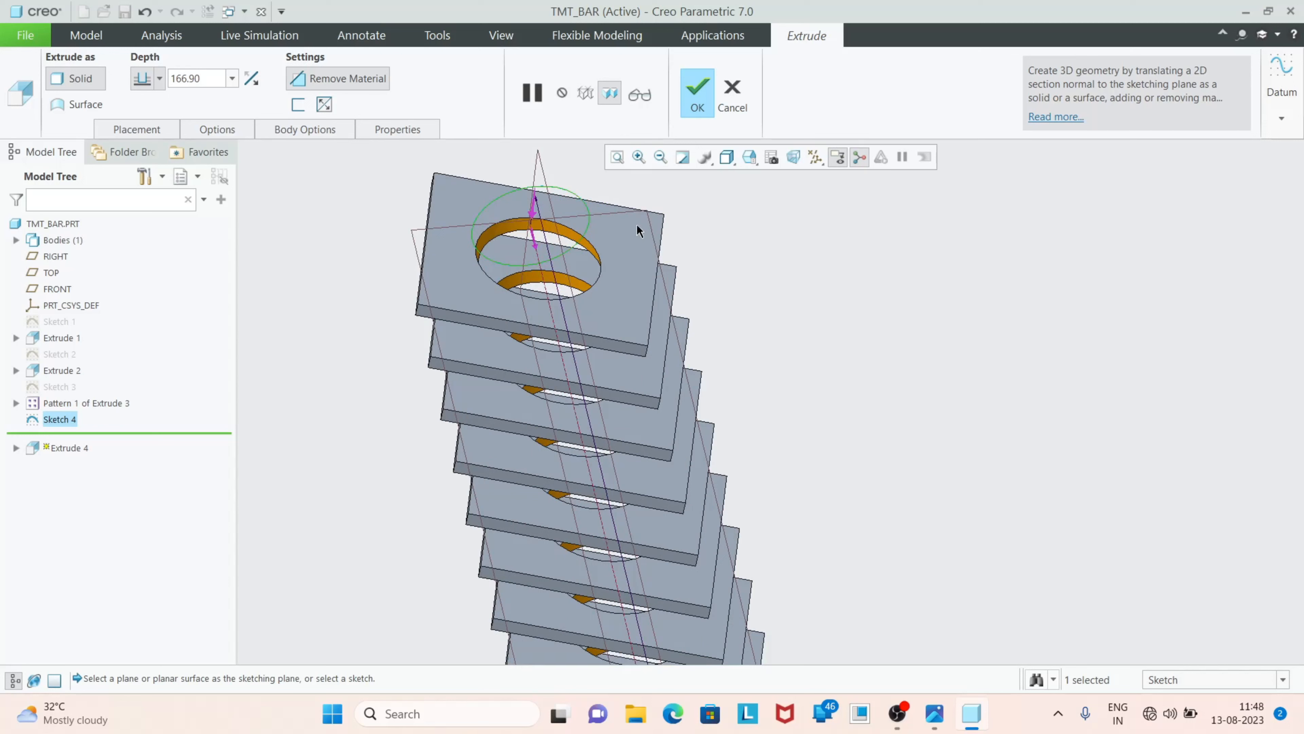
{"action": "left_click", "coordinate": [324, 106]}
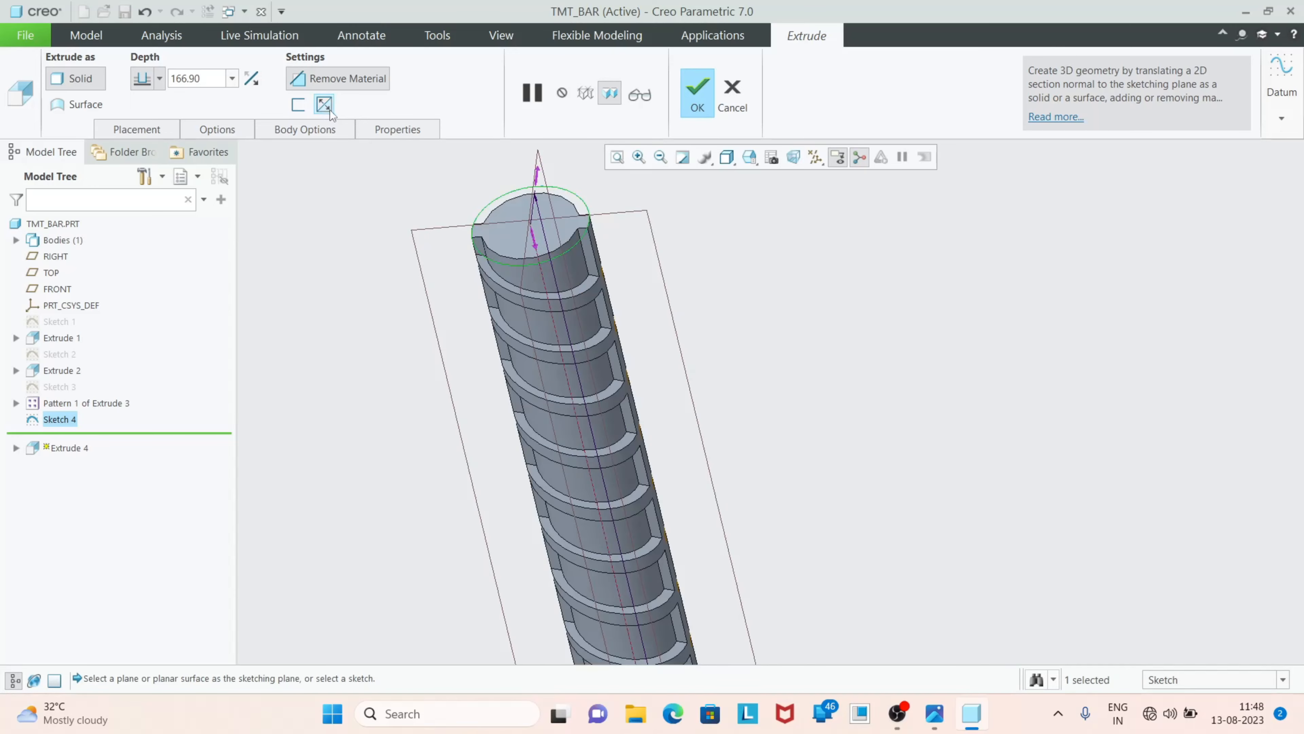
{"action": "scroll", "coordinate": [514, 278], "scroll_direction": "down", "scroll_amount": 5}
{"action": "middle_click_drag", "start_coordinate": [564, 299], "coordinate": [548, 352]}
{"action": "scroll", "coordinate": [495, 447], "scroll_direction": "up", "scroll_amount": 5}
{"action": "scroll", "coordinate": [433, 442], "scroll_direction": "up", "scroll_amount": 3}
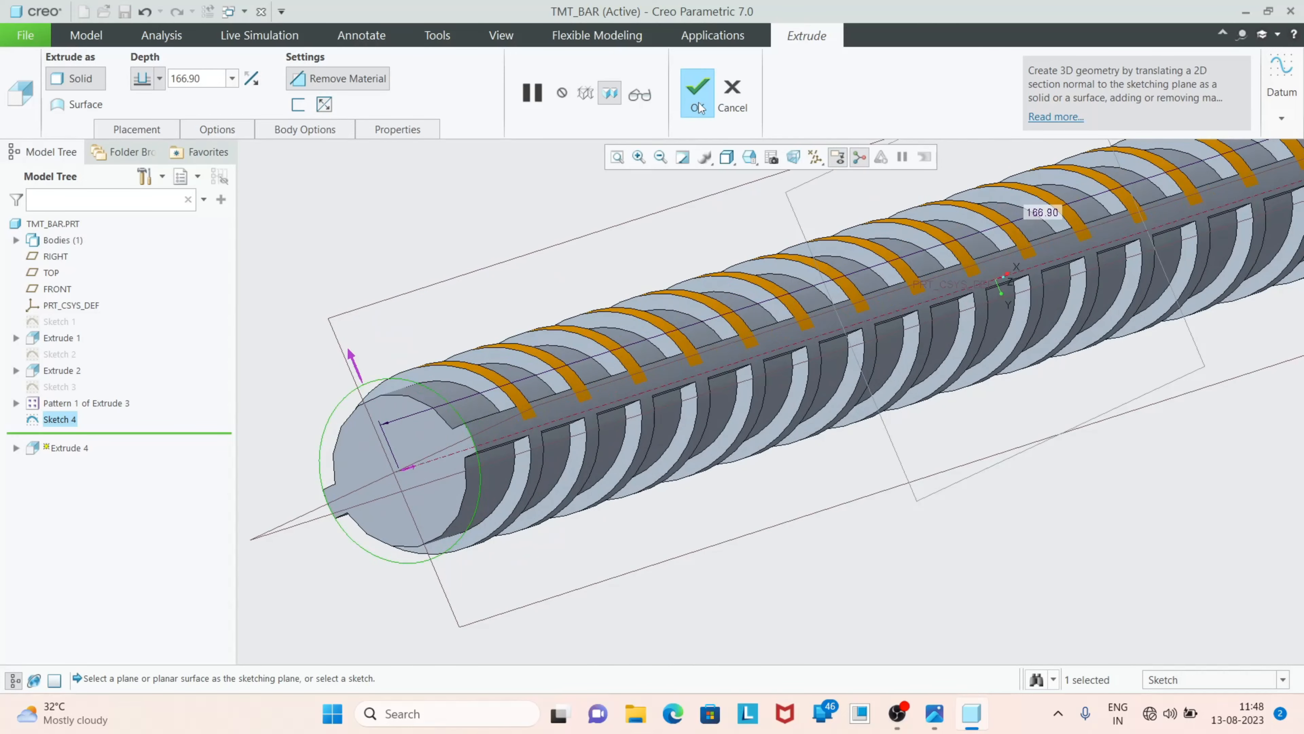
{"action": "left_click", "coordinate": [699, 102]}
Examine the trimmed transverse ribs and longitudinal ribs along the bar from several angles
{"action": "scroll", "coordinate": [673, 388], "scroll_direction": "down", "scroll_amount": 4}
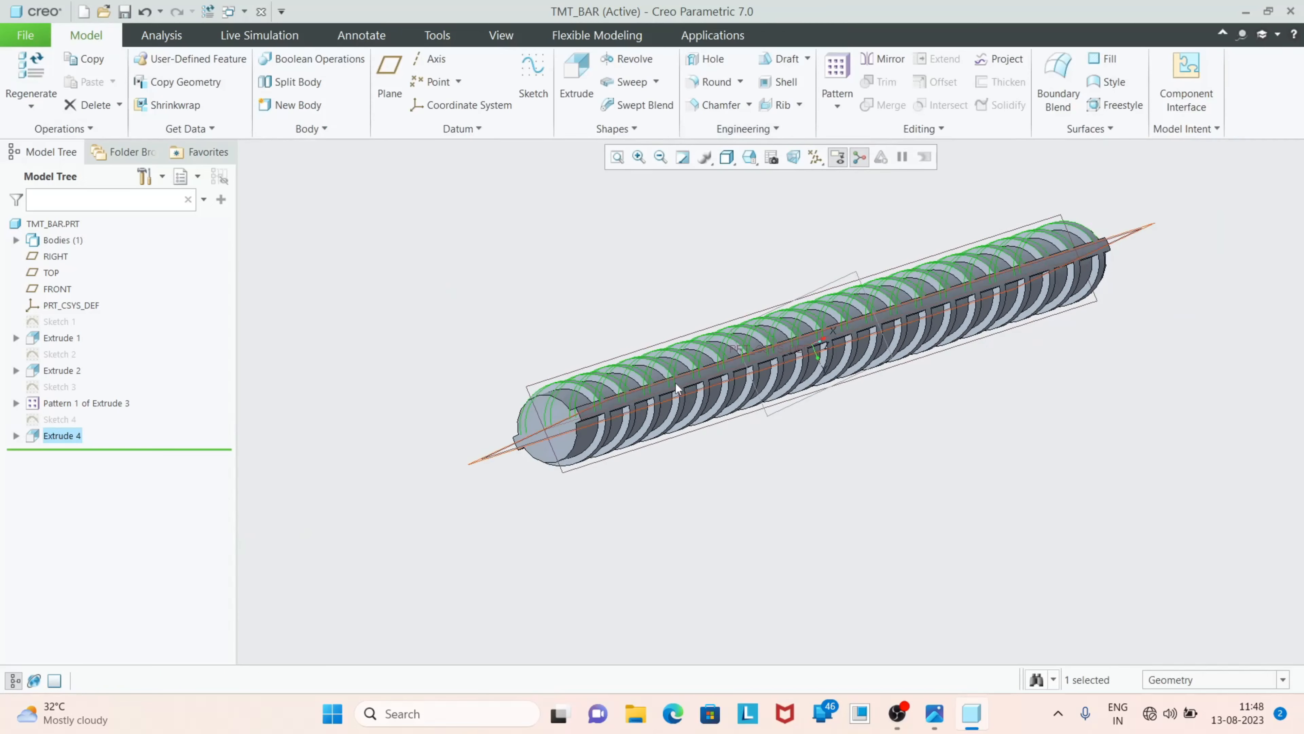
{"action": "middle_click_drag", "start_coordinate": [703, 494], "coordinate": [858, 386]}
{"action": "scroll", "coordinate": [881, 341], "scroll_direction": "up", "scroll_amount": 6}
{"action": "middle_click_drag", "start_coordinate": [920, 415], "coordinate": [891, 422]}
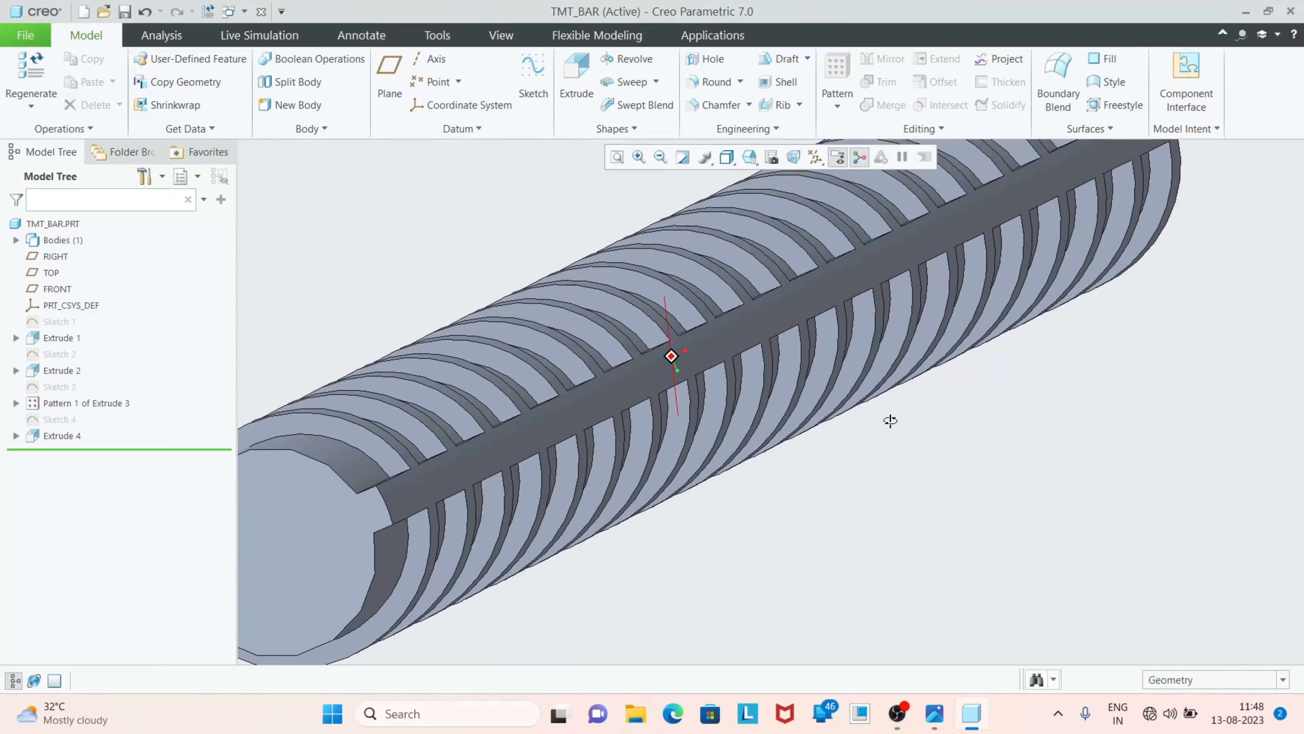
{"action": "scroll", "coordinate": [923, 432], "scroll_direction": "down", "scroll_amount": 4}
{"action": "middle_click_drag", "start_coordinate": [924, 515], "coordinate": [801, 534]}
{"action": "scroll", "coordinate": [801, 534], "scroll_direction": "down", "scroll_amount": 4}
{"action": "scroll", "coordinate": [656, 329], "scroll_direction": "up", "scroll_amount": 4}
{"action": "scroll", "coordinate": [649, 382], "scroll_direction": "down", "scroll_amount": 4}
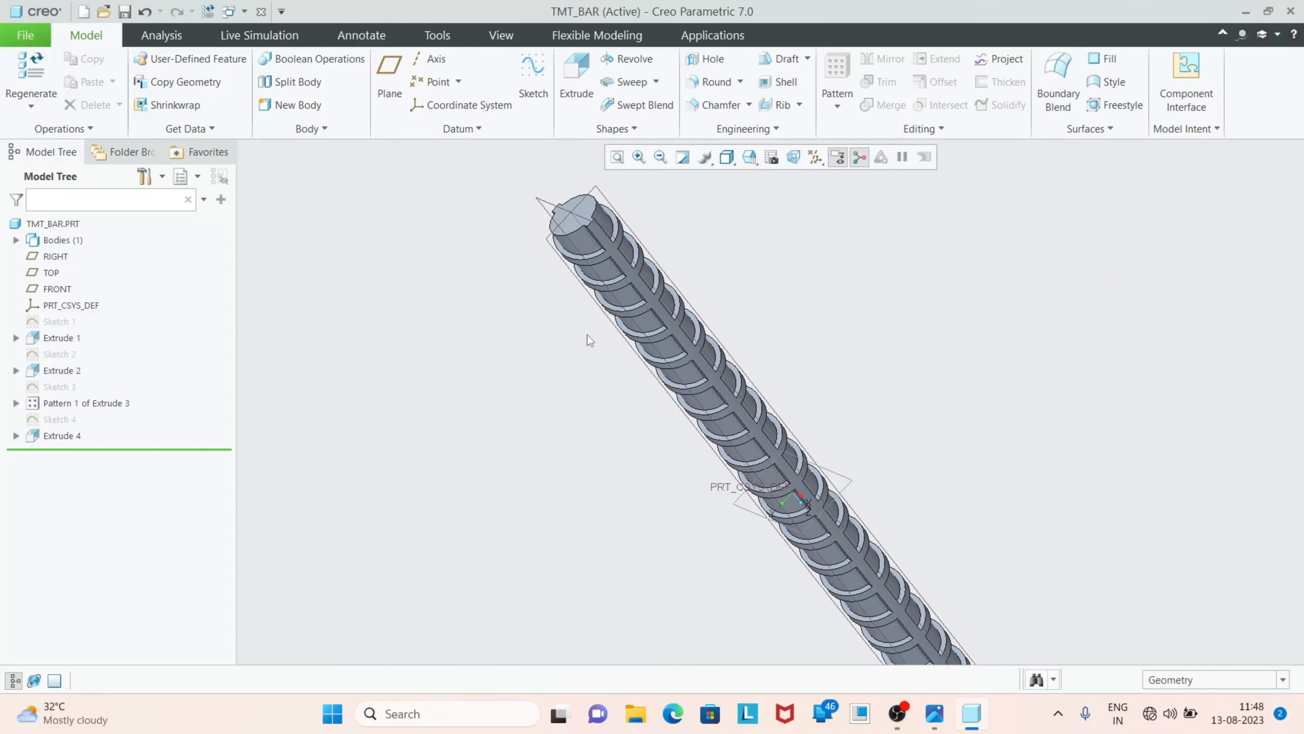
{"action": "scroll", "coordinate": [562, 420], "scroll_direction": "down", "scroll_amount": 1}
{"action": "scroll", "coordinate": [565, 261], "scroll_direction": "up", "scroll_amount": 1}
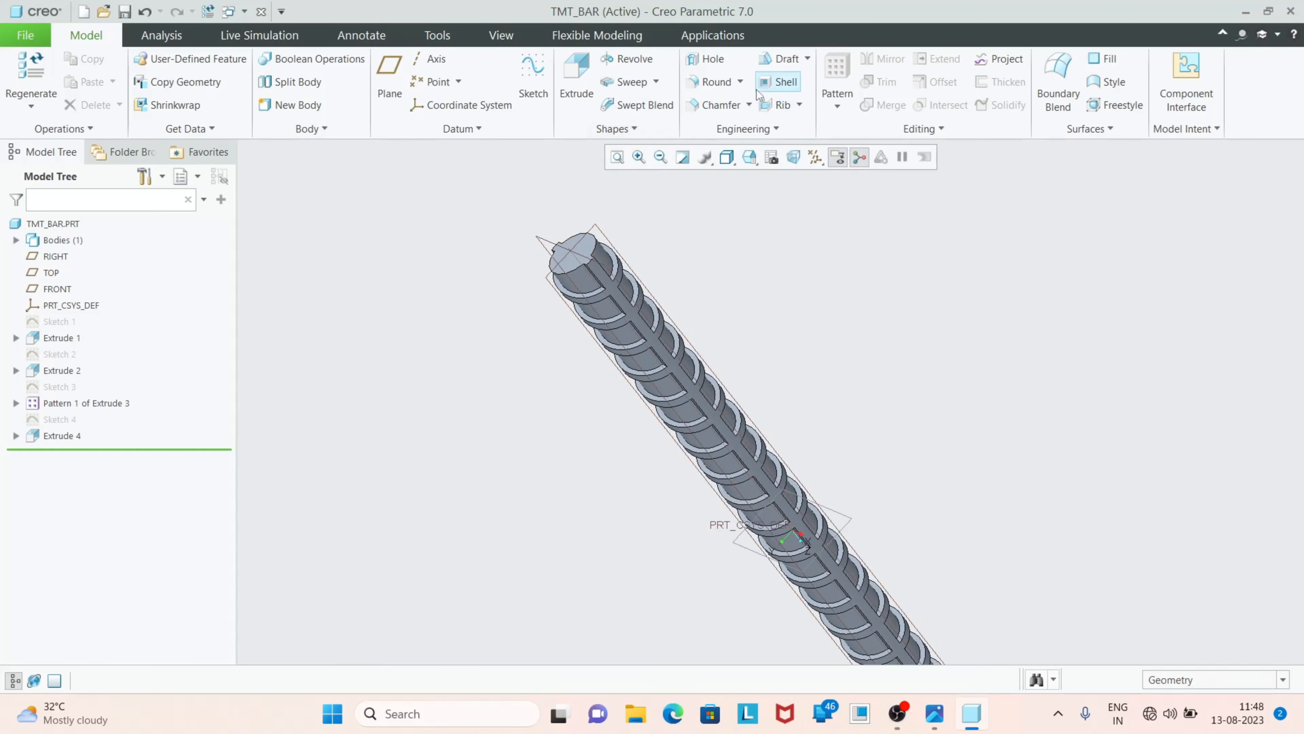
Start an Auto Round on the bar's body and exclude the convex edges so only concave edges are rounded
{"action": "left_click", "coordinate": [740, 81]}
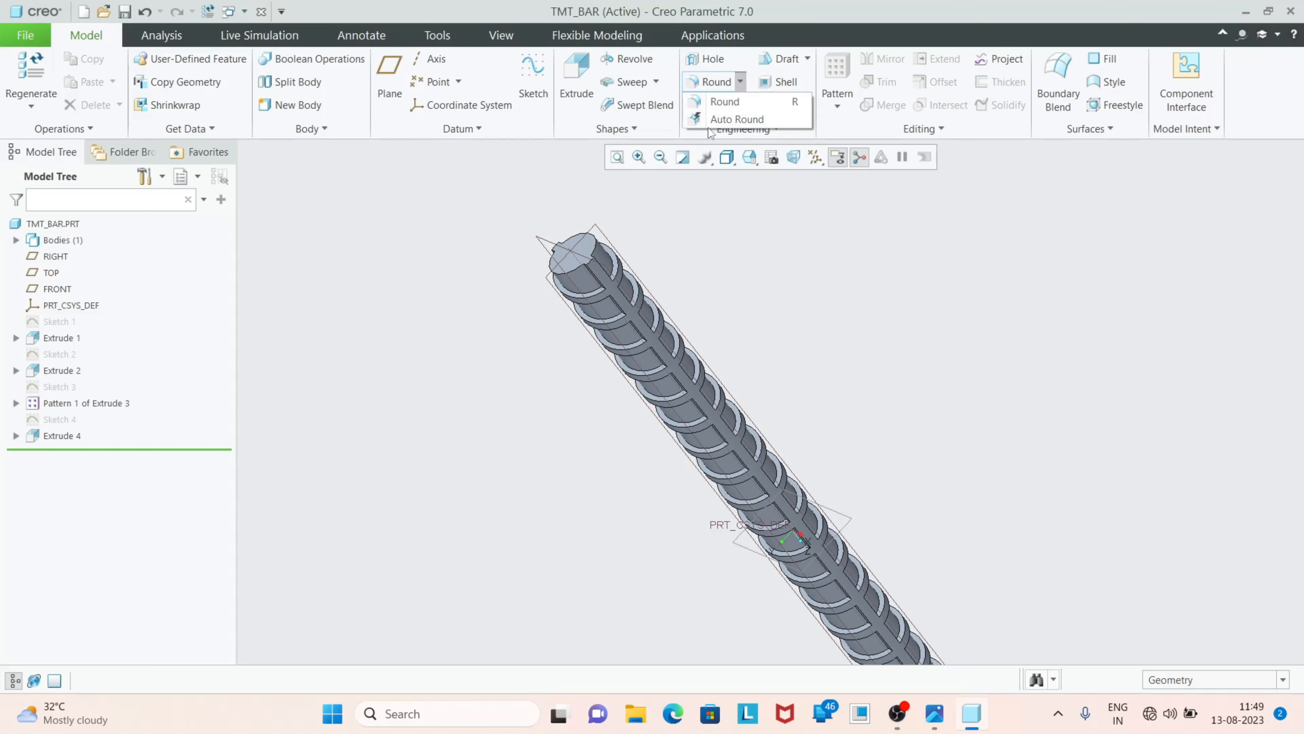
{"action": "left_click", "coordinate": [759, 118]}
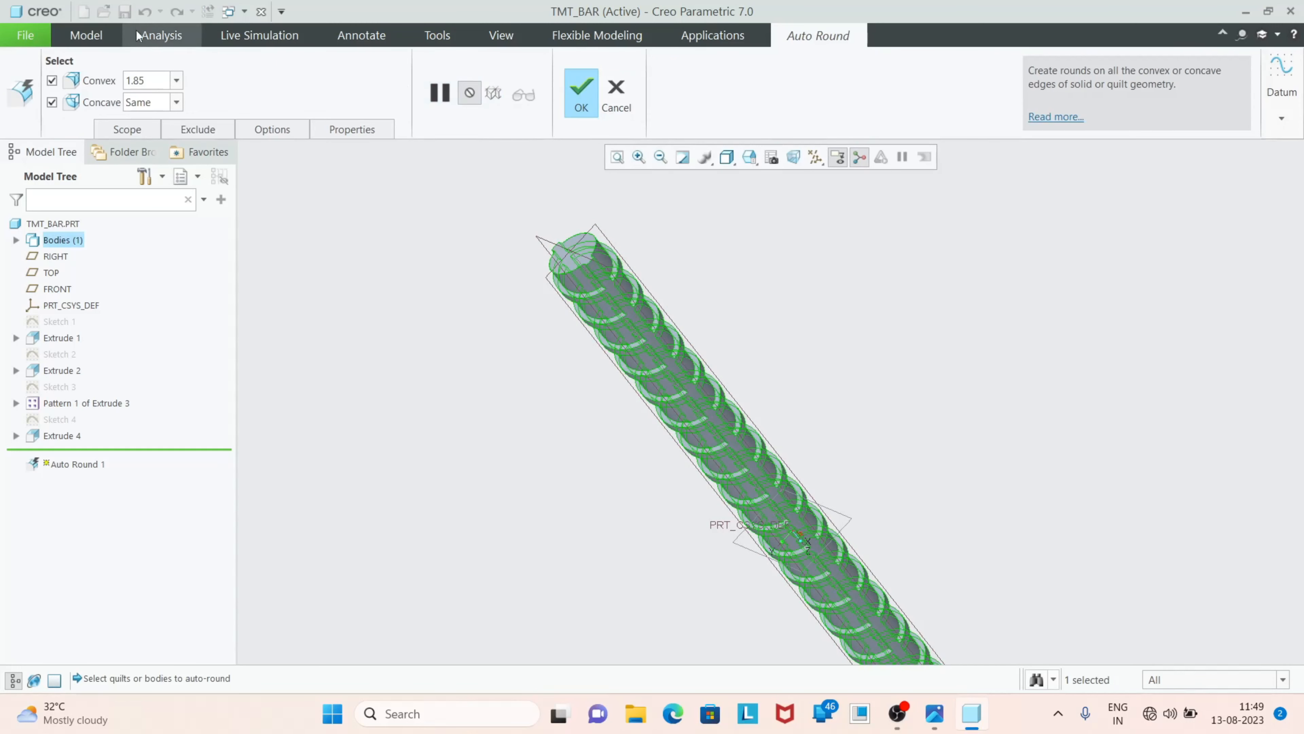
{"action": "left_click", "coordinate": [52, 80]}
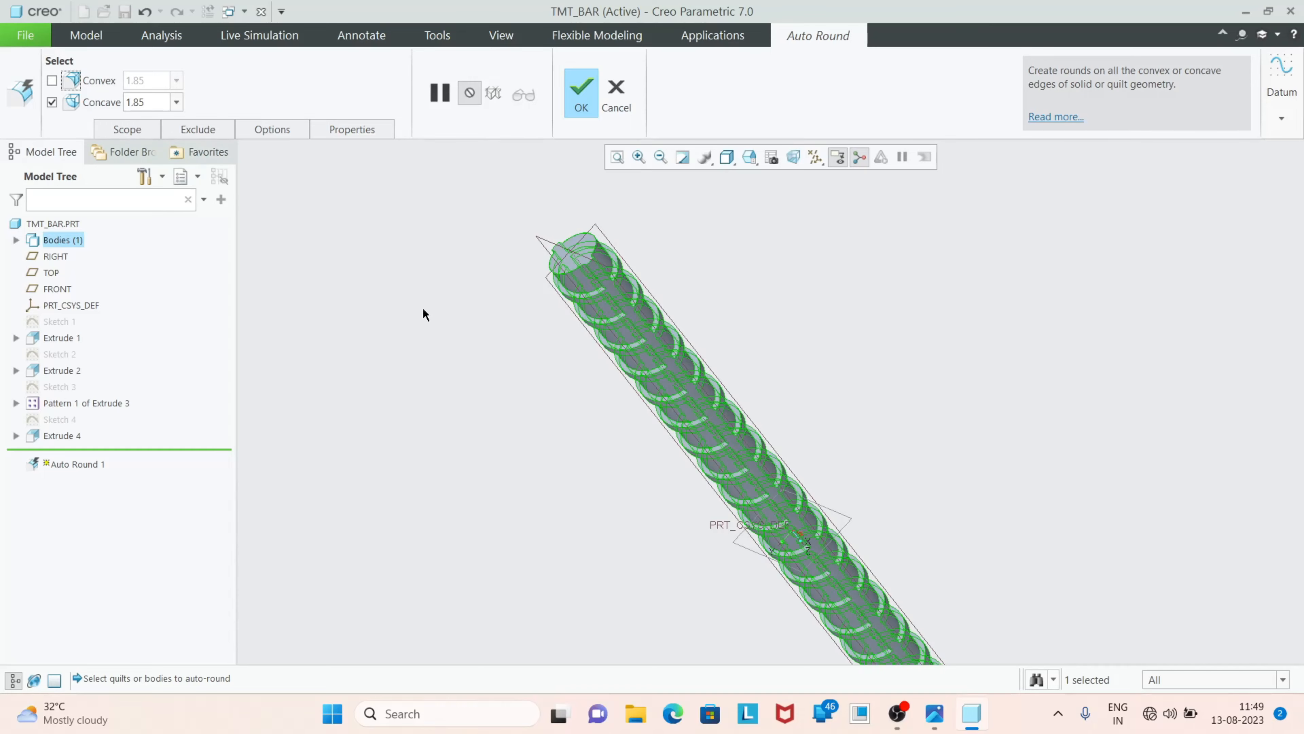
{"action": "scroll", "coordinate": [651, 288], "scroll_direction": "up", "scroll_amount": 6}
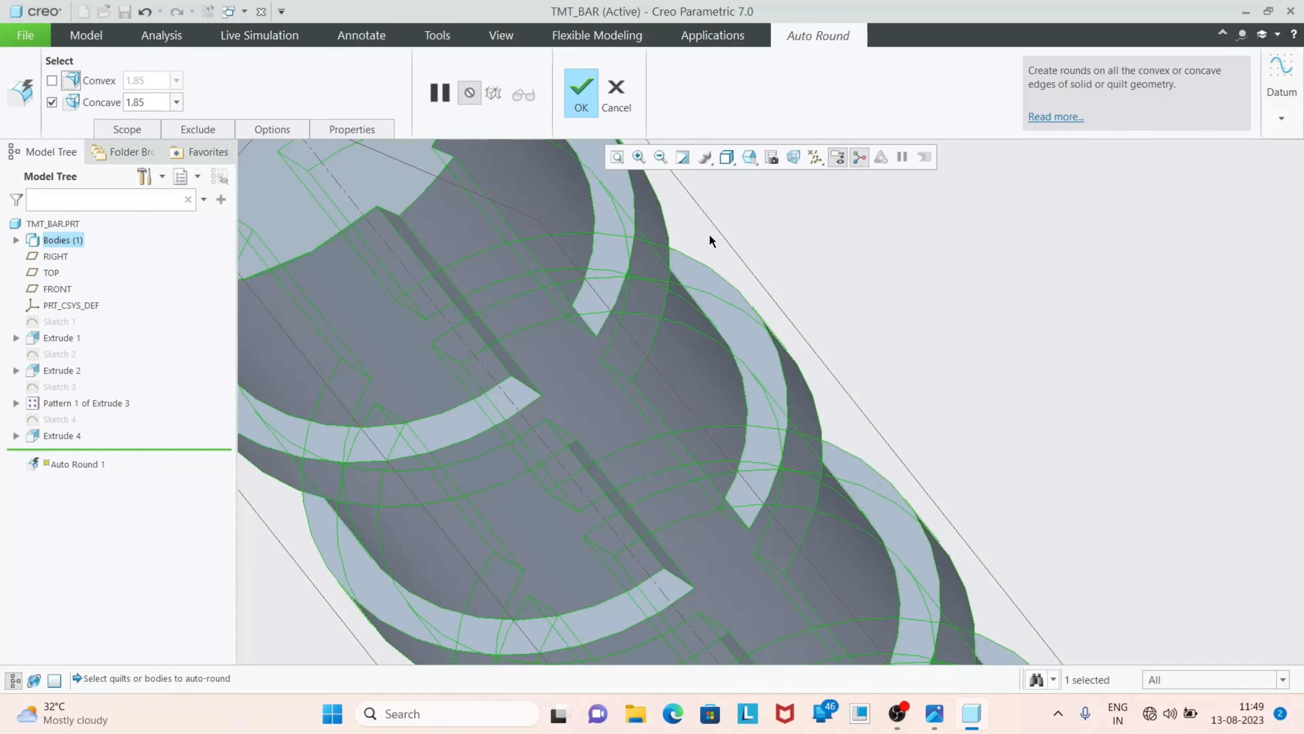
{"action": "scroll", "coordinate": [646, 205], "scroll_direction": "down", "scroll_amount": 8}
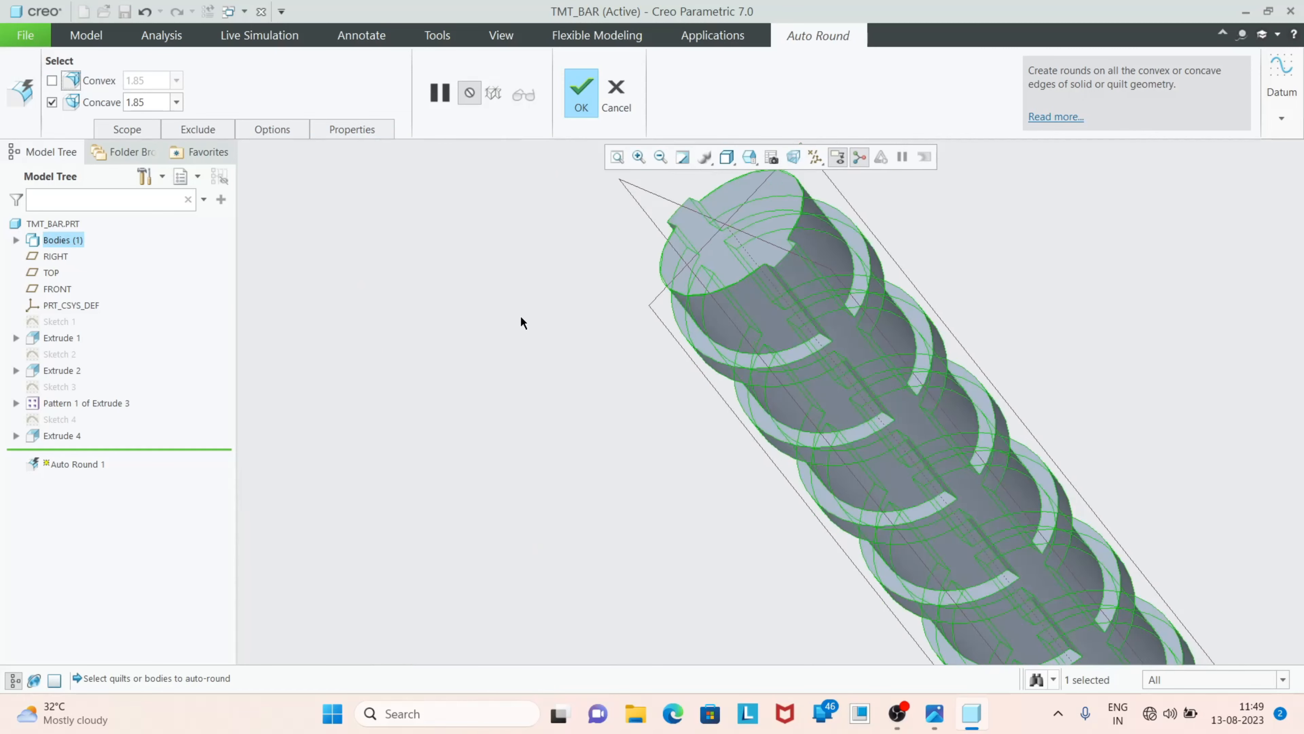
Set the concave round radius to 0.25 mm, complete the Auto Round and clear the selection
{"action": "double_click", "coordinate": [153, 101]}
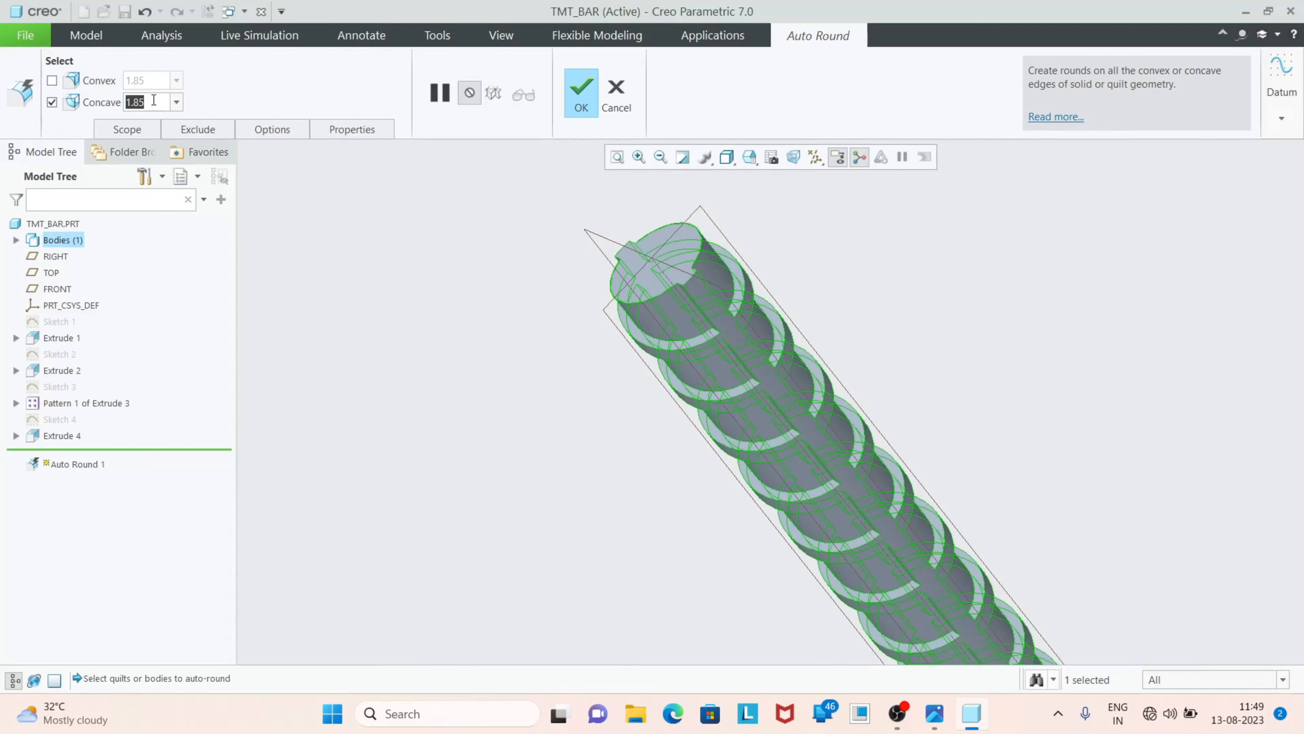
{"action": "type", "text": "0."}
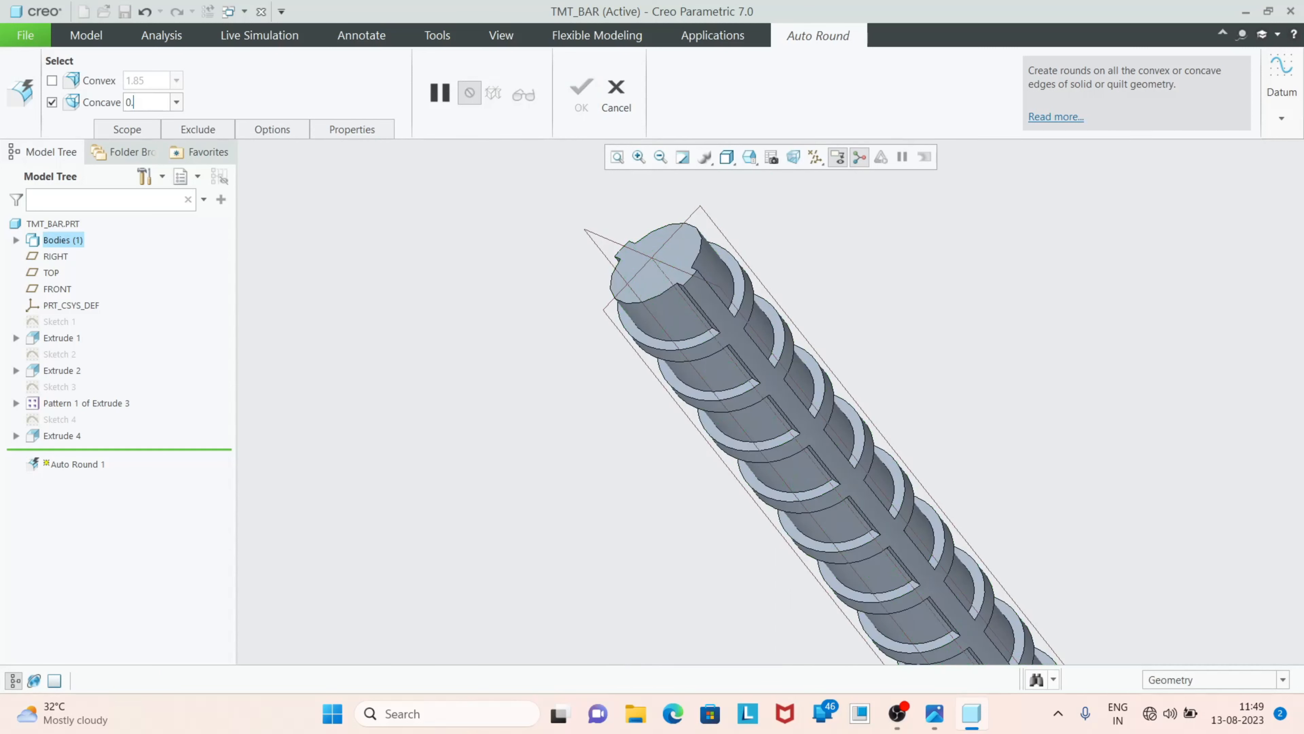
{"action": "type", "text": "25"}
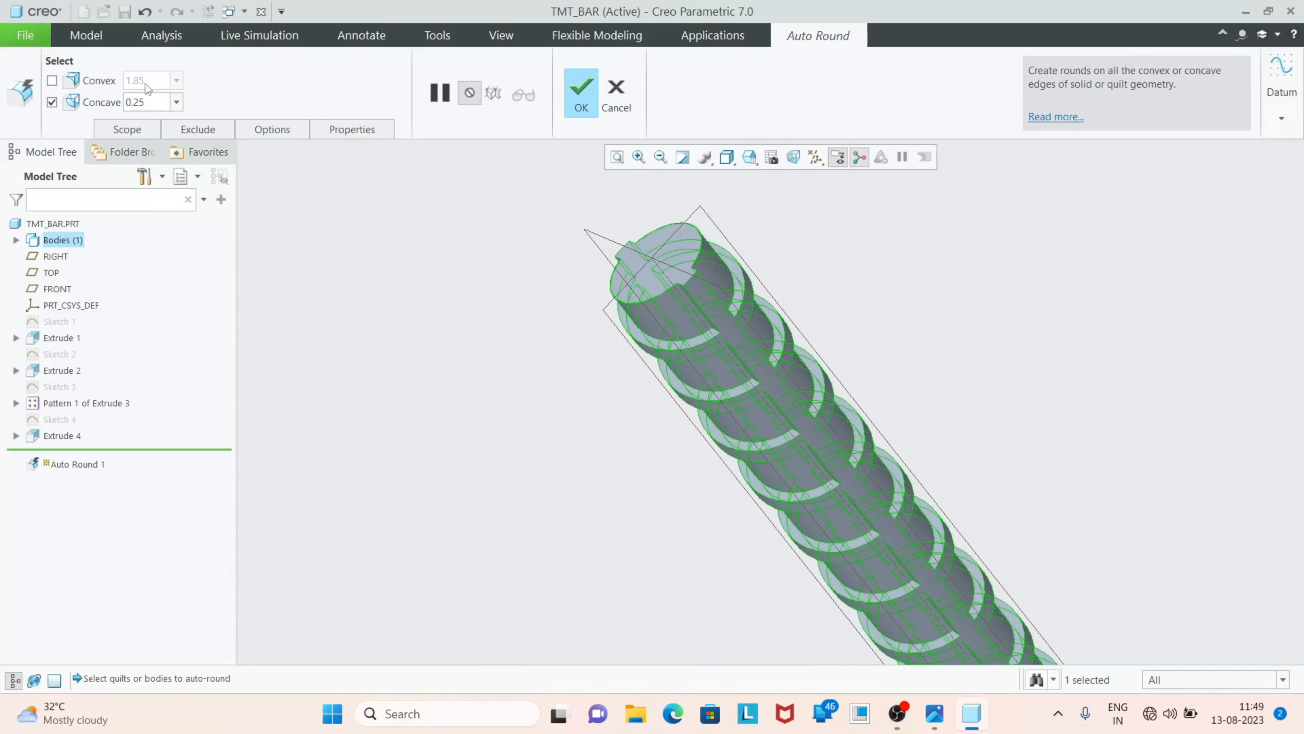
{"action": "left_click", "coordinate": [582, 100]}
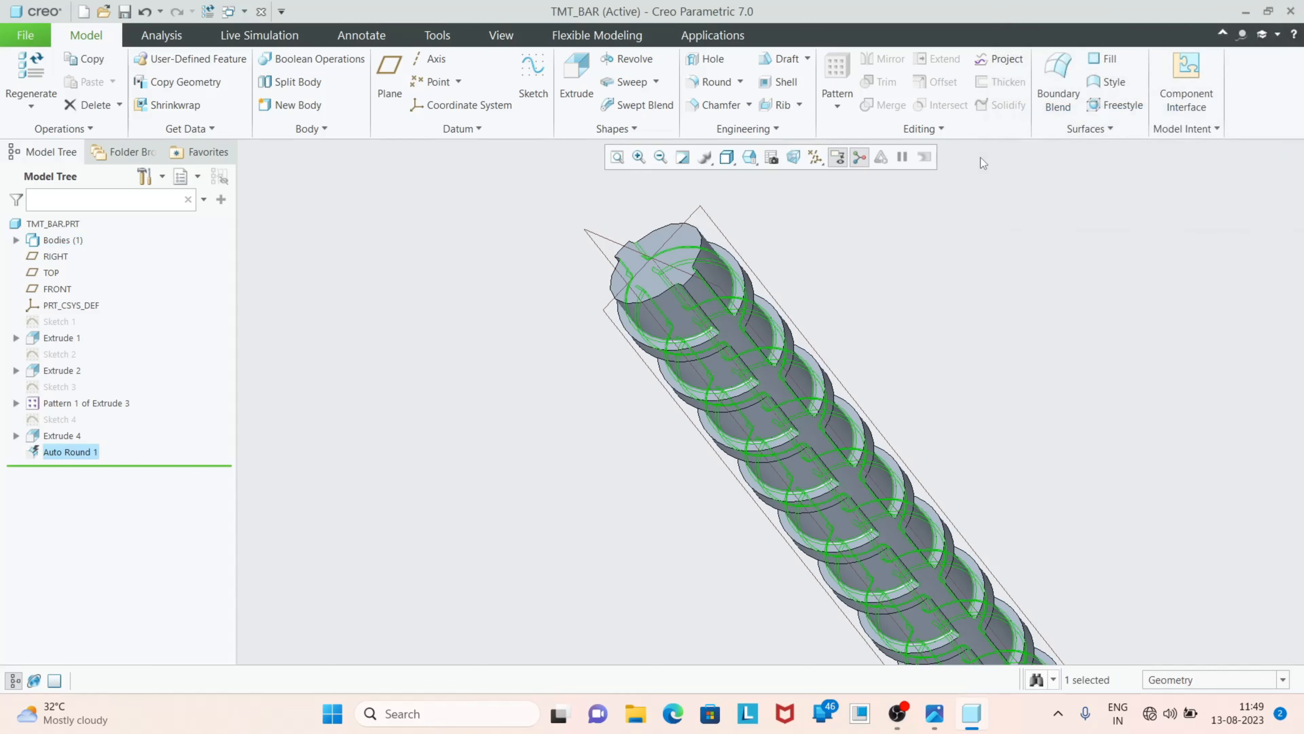
{"action": "left_click", "coordinate": [821, 257]}
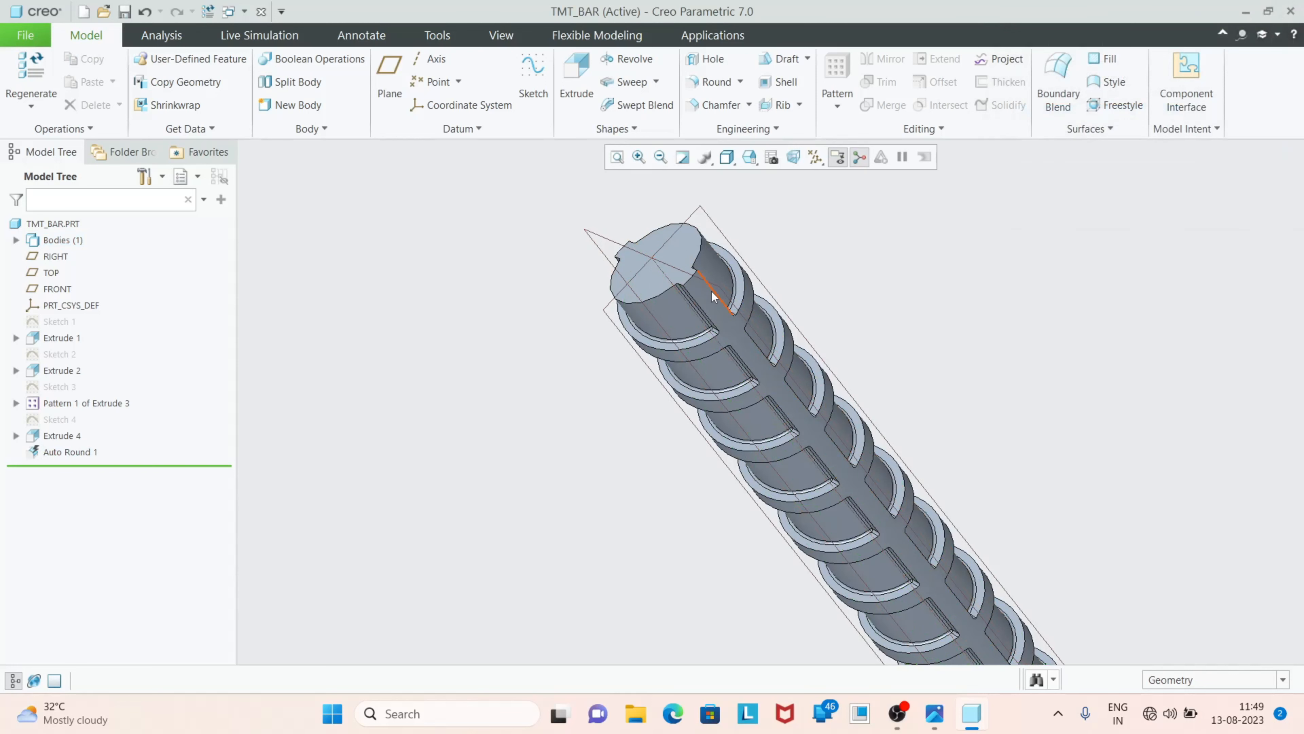
Start a second Auto Round on the bar, exclude concave edges and set the convex round radius to 0.60 mm
{"action": "scroll", "coordinate": [719, 292], "scroll_direction": "down", "scroll_amount": 5}
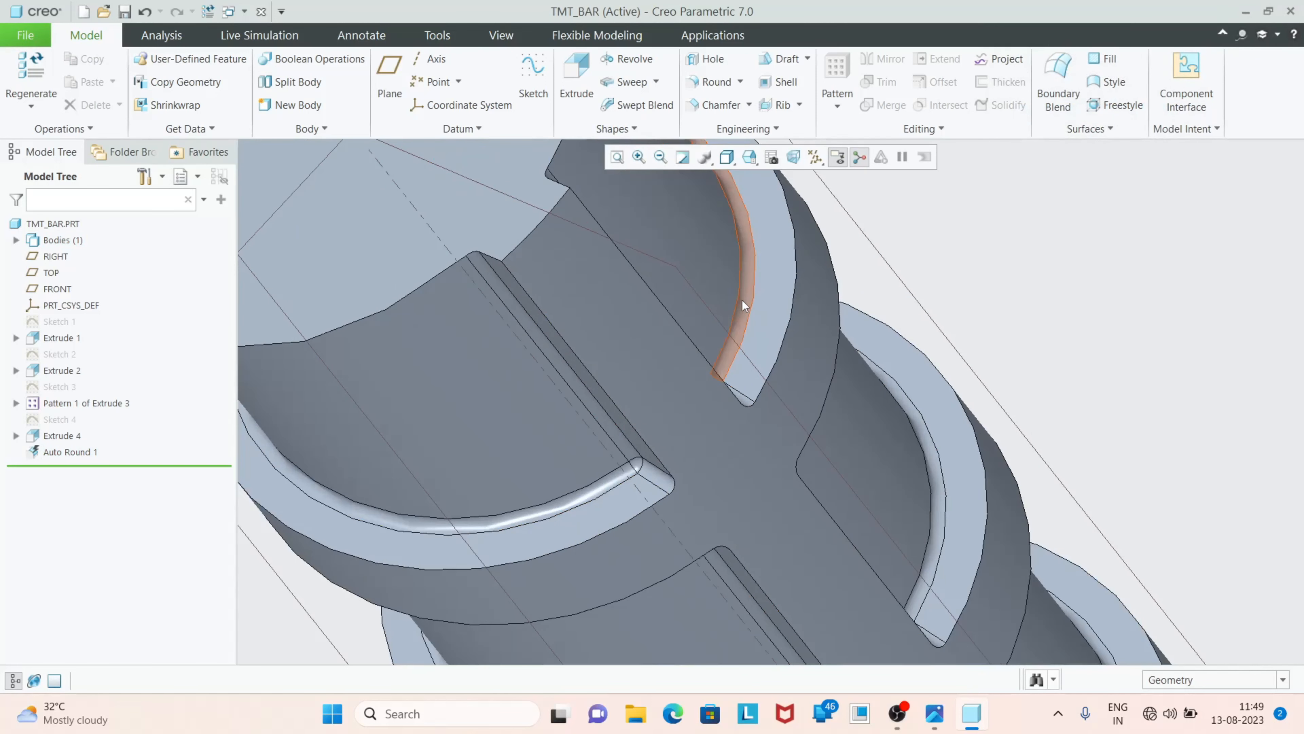
{"action": "scroll", "coordinate": [743, 302], "scroll_direction": "up", "scroll_amount": 3}
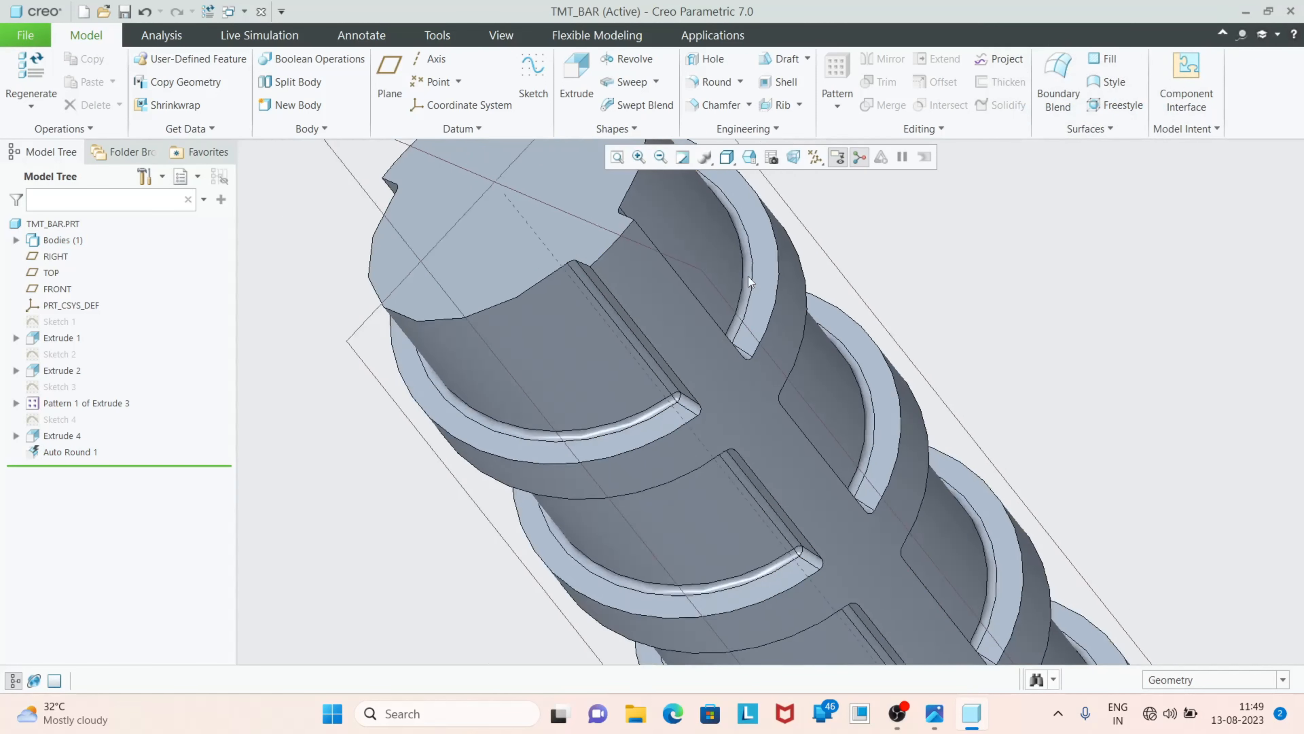
{"action": "scroll", "coordinate": [748, 276], "scroll_direction": "up", "scroll_amount": 1}
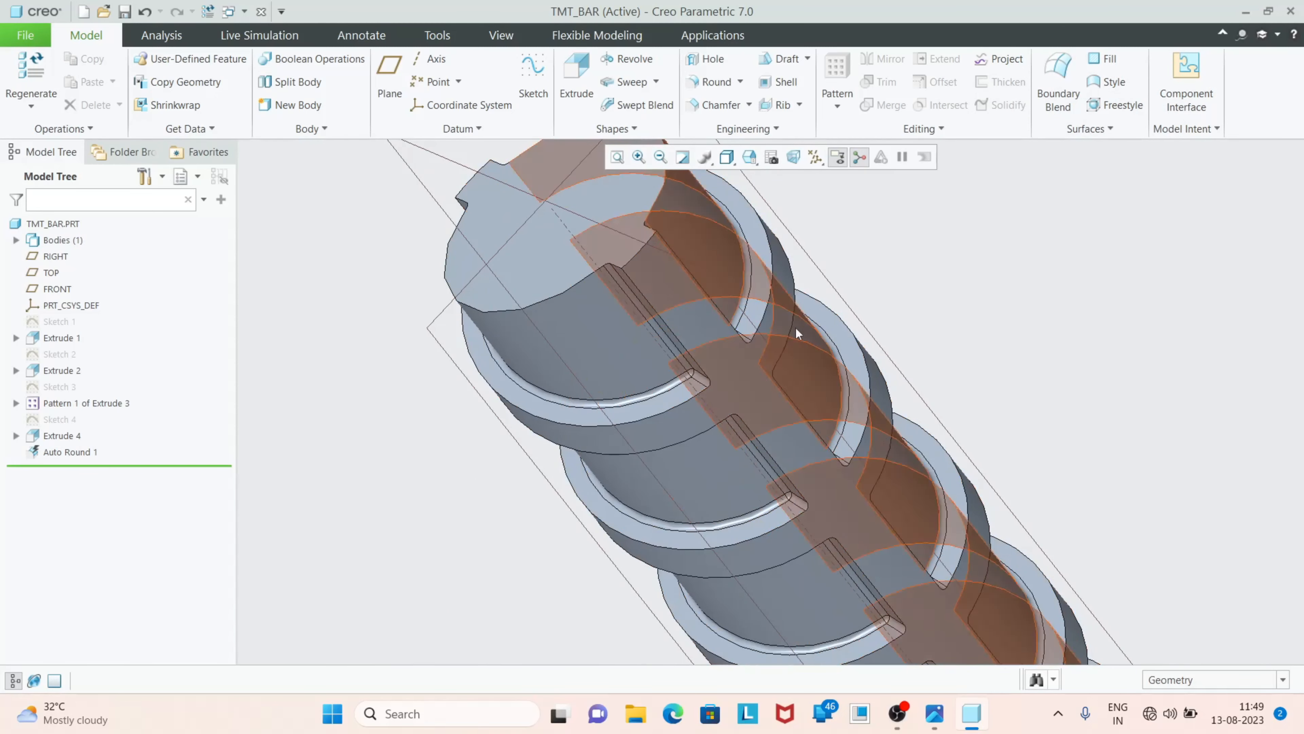
{"action": "left_click", "coordinate": [741, 85]}
{"action": "left_click", "coordinate": [730, 119]}
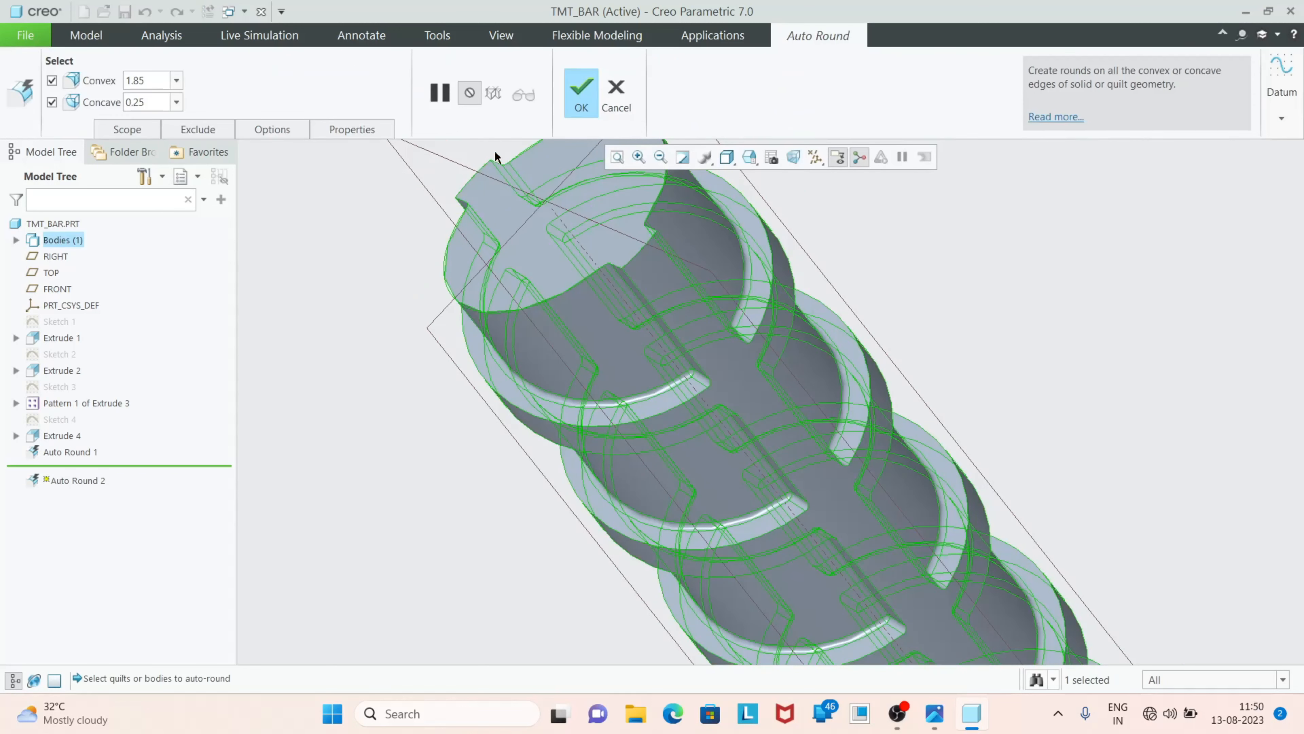
{"action": "left_click", "coordinate": [52, 102]}
{"action": "double_click", "coordinate": [161, 83]}
{"action": "type", "text": "0.60"}
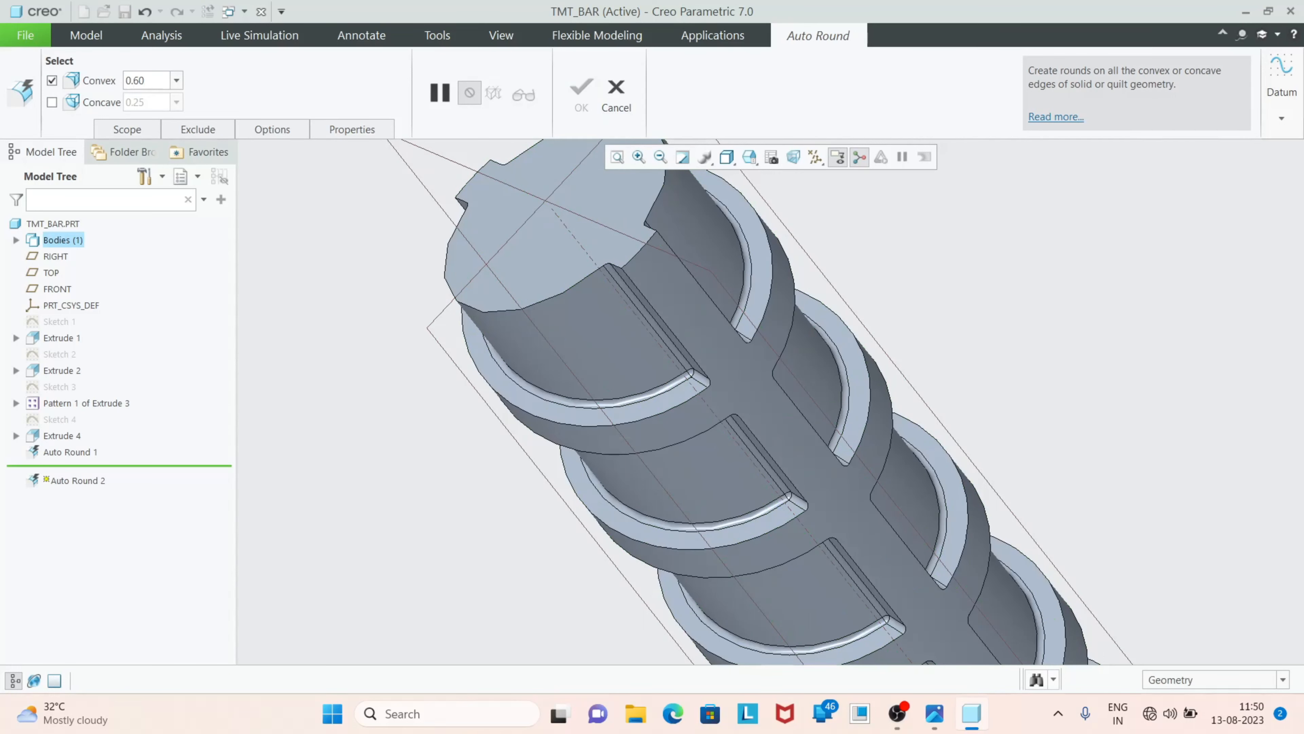
{"action": "key", "text": "Return"}
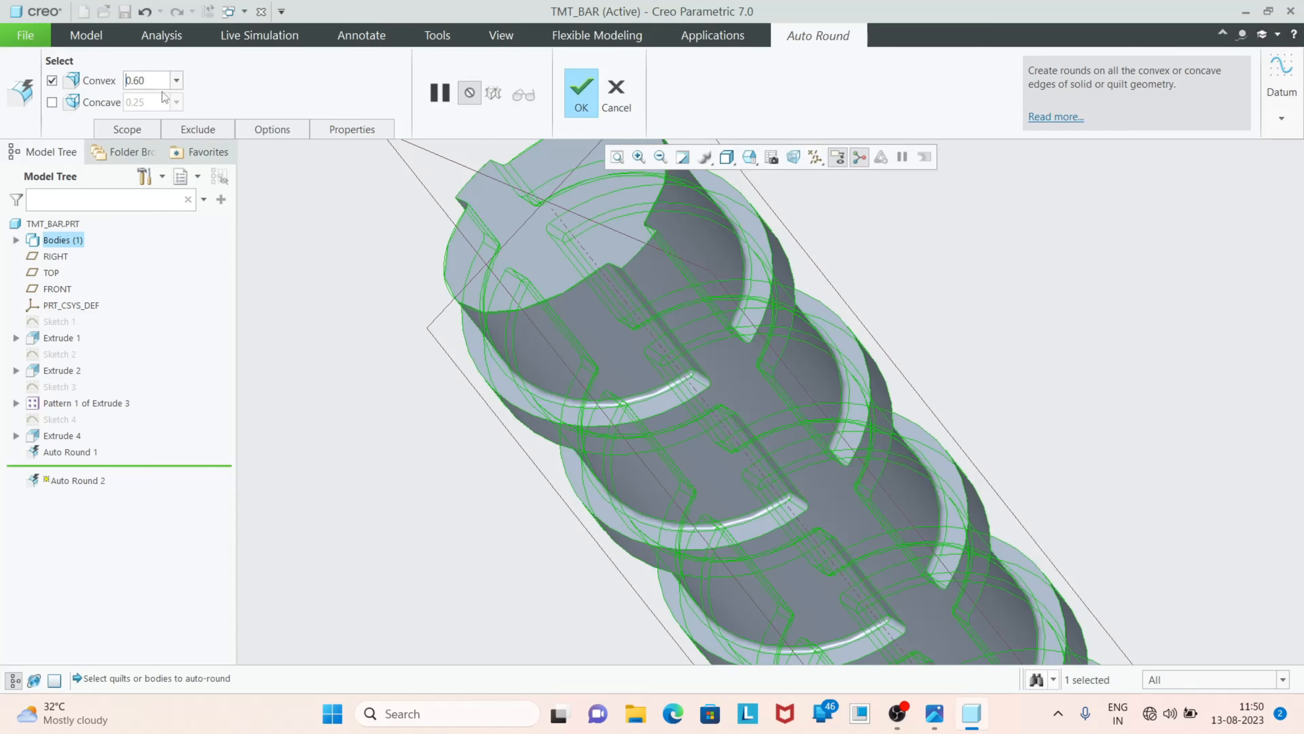
Examine the bar's end up close and compare it with the reference photo of TMT bars
{"action": "scroll", "coordinate": [498, 236], "scroll_direction": "up", "scroll_amount": 2}
{"action": "scroll", "coordinate": [517, 234], "scroll_direction": "down", "scroll_amount": 4}
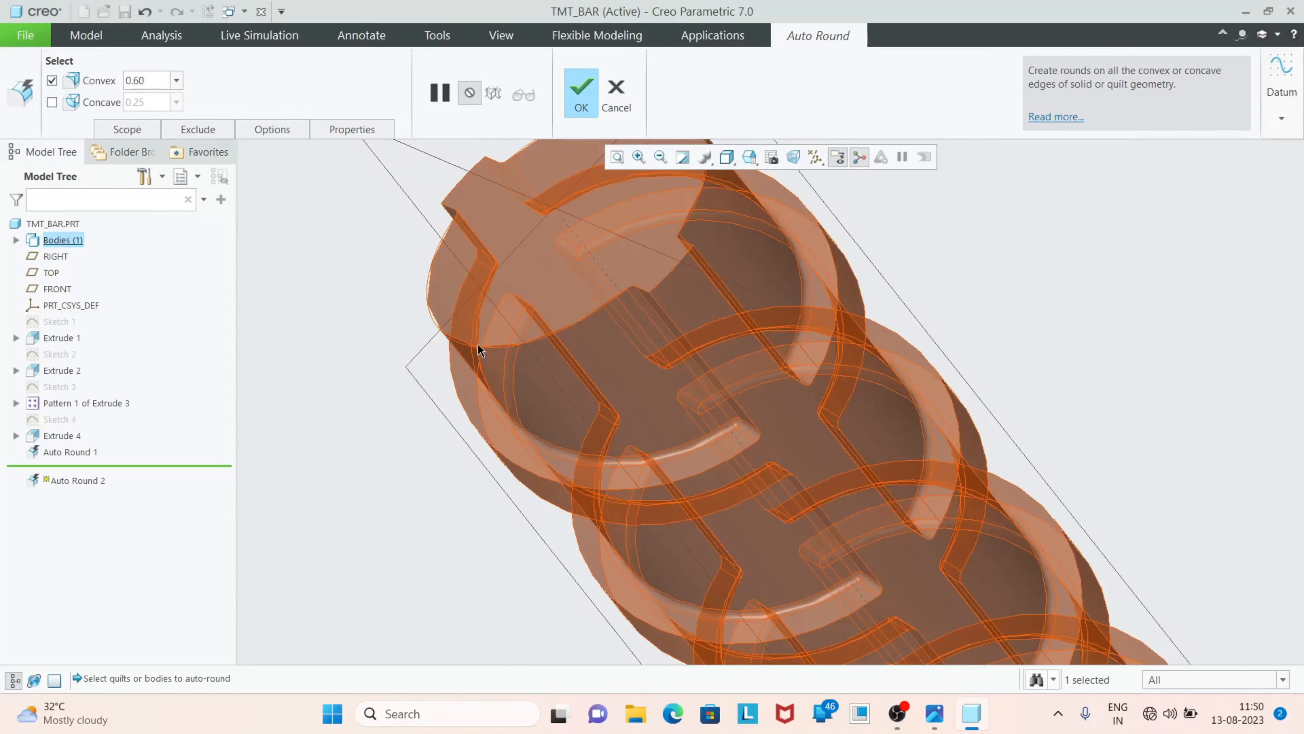
{"action": "scroll", "coordinate": [474, 337], "scroll_direction": "up", "scroll_amount": 3}
{"action": "middle_click_drag", "start_coordinate": [594, 295], "coordinate": [578, 395]}
{"action": "scroll", "coordinate": [577, 395], "scroll_direction": "up", "scroll_amount": 2}
{"action": "scroll", "coordinate": [743, 294], "scroll_direction": "down", "scroll_amount": 3}
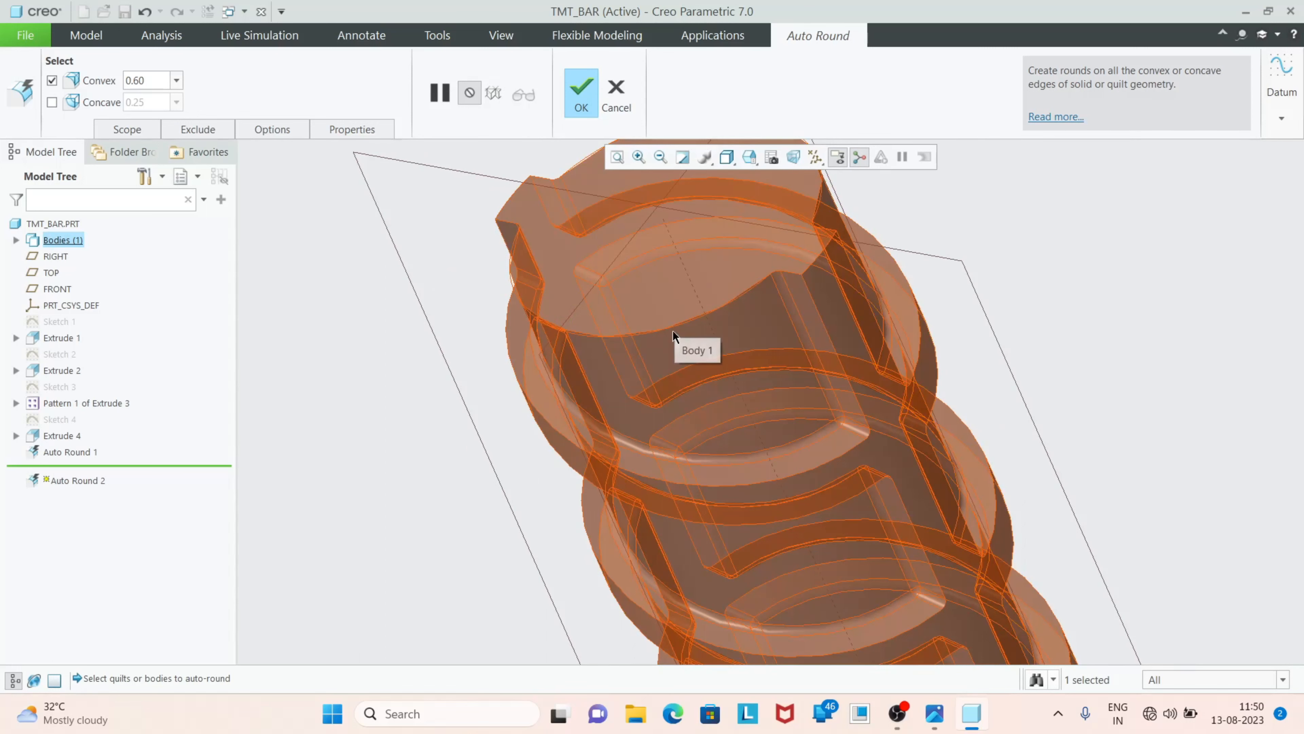
{"action": "left_click", "coordinate": [934, 713]}
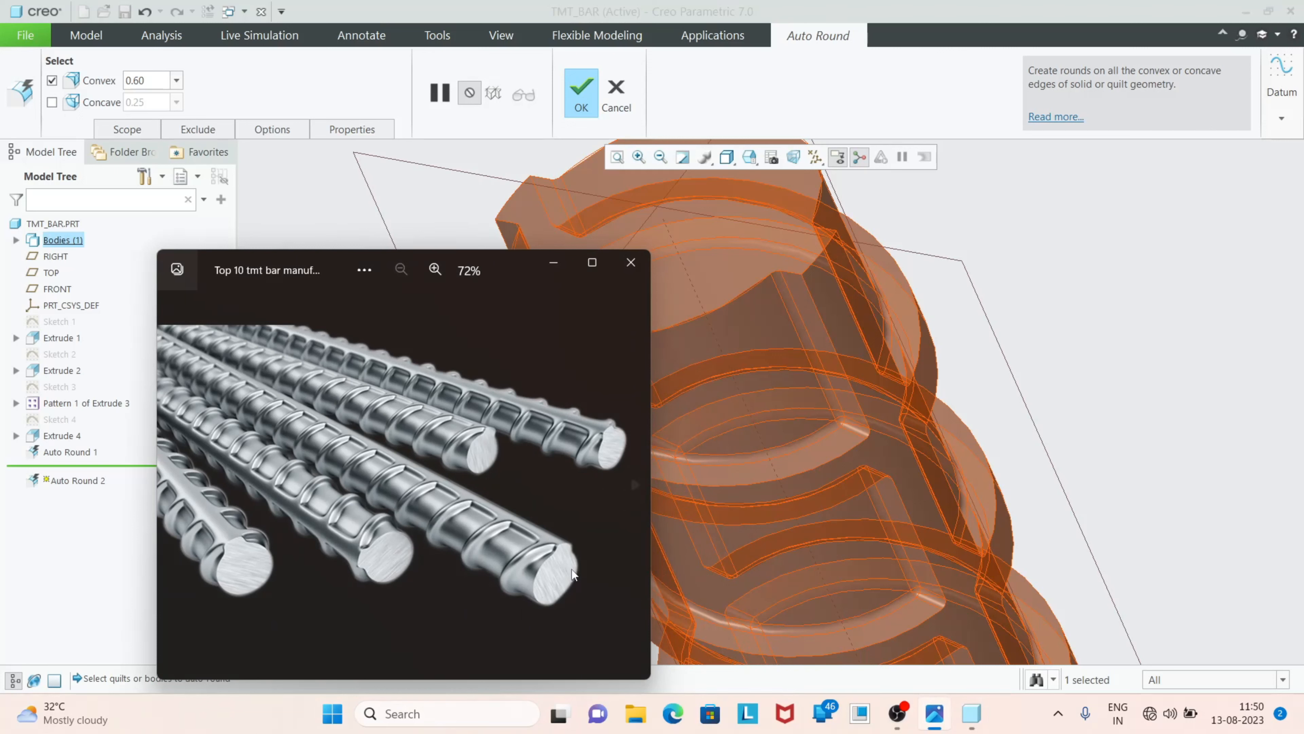
{"action": "left_click", "coordinate": [555, 265]}
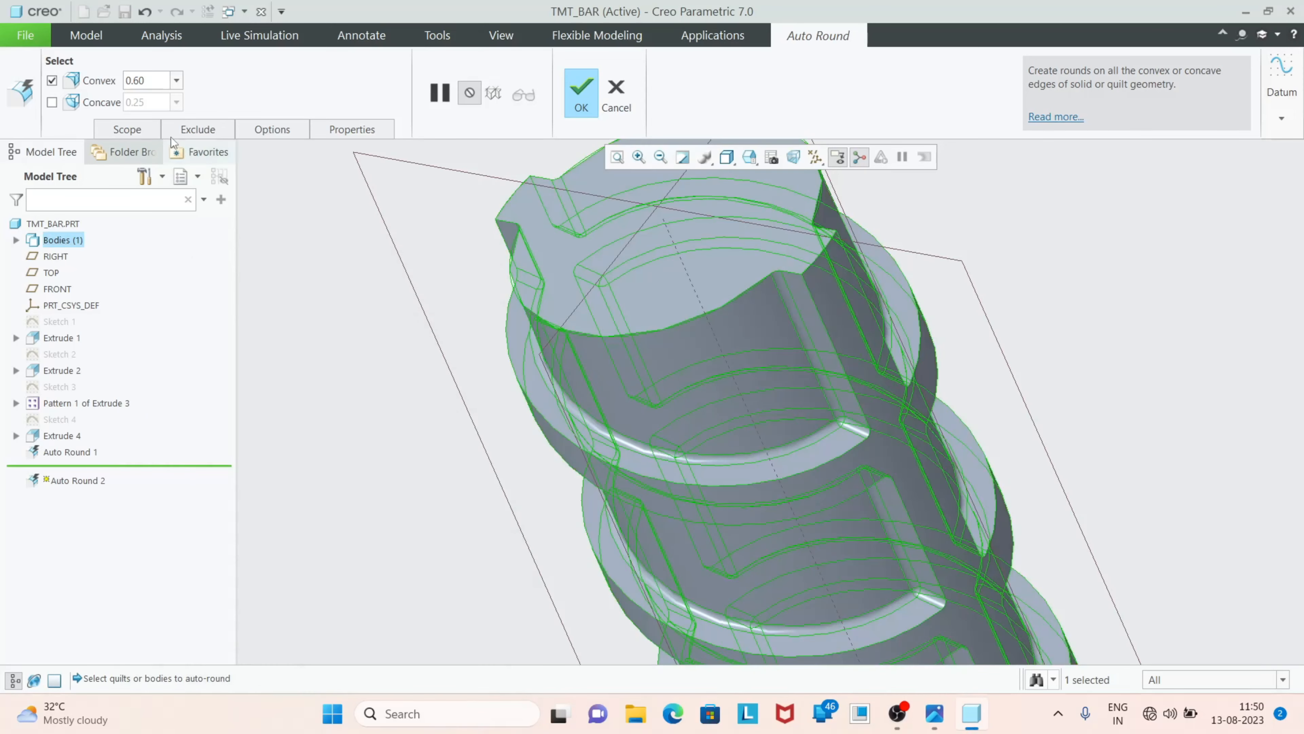
Exclude the outline edges of the bar's near end face from the Auto Round
{"action": "left_click", "coordinate": [199, 130]}
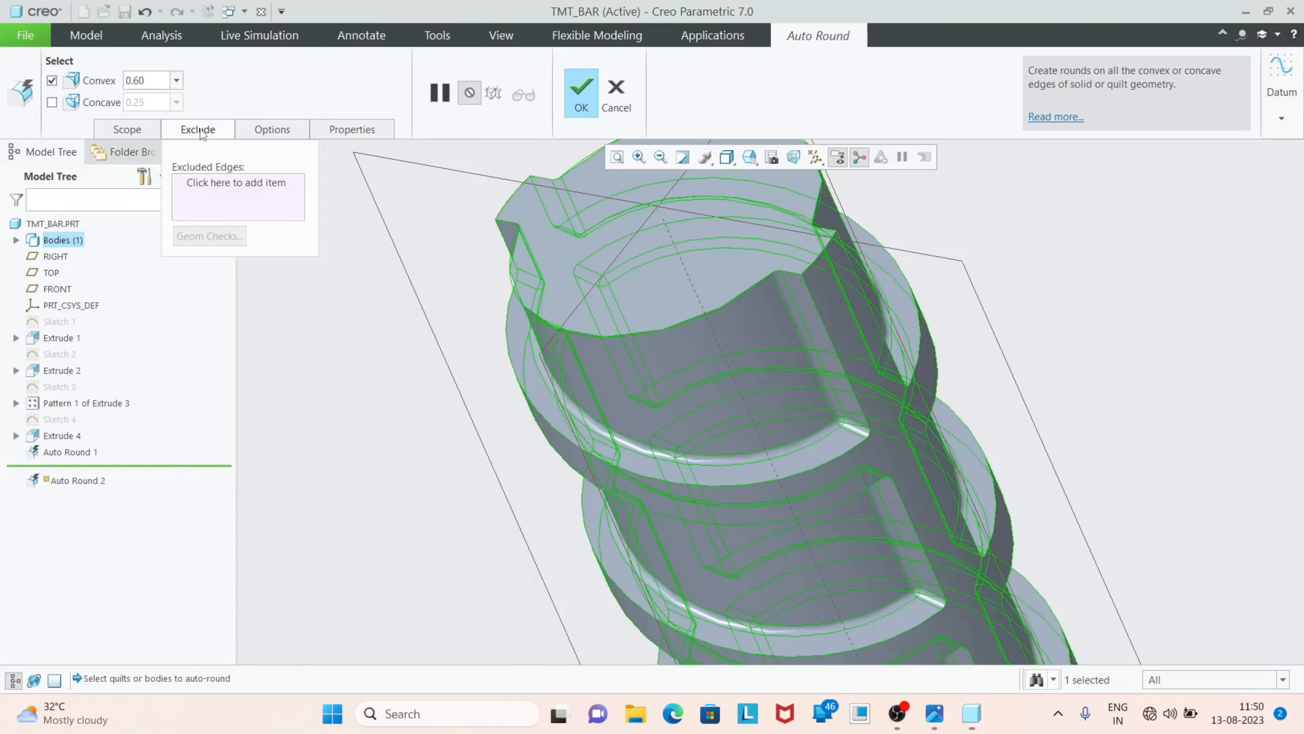
{"action": "left_click", "coordinate": [233, 201]}
{"action": "scroll", "coordinate": [509, 234], "scroll_direction": "down", "scroll_amount": 1}
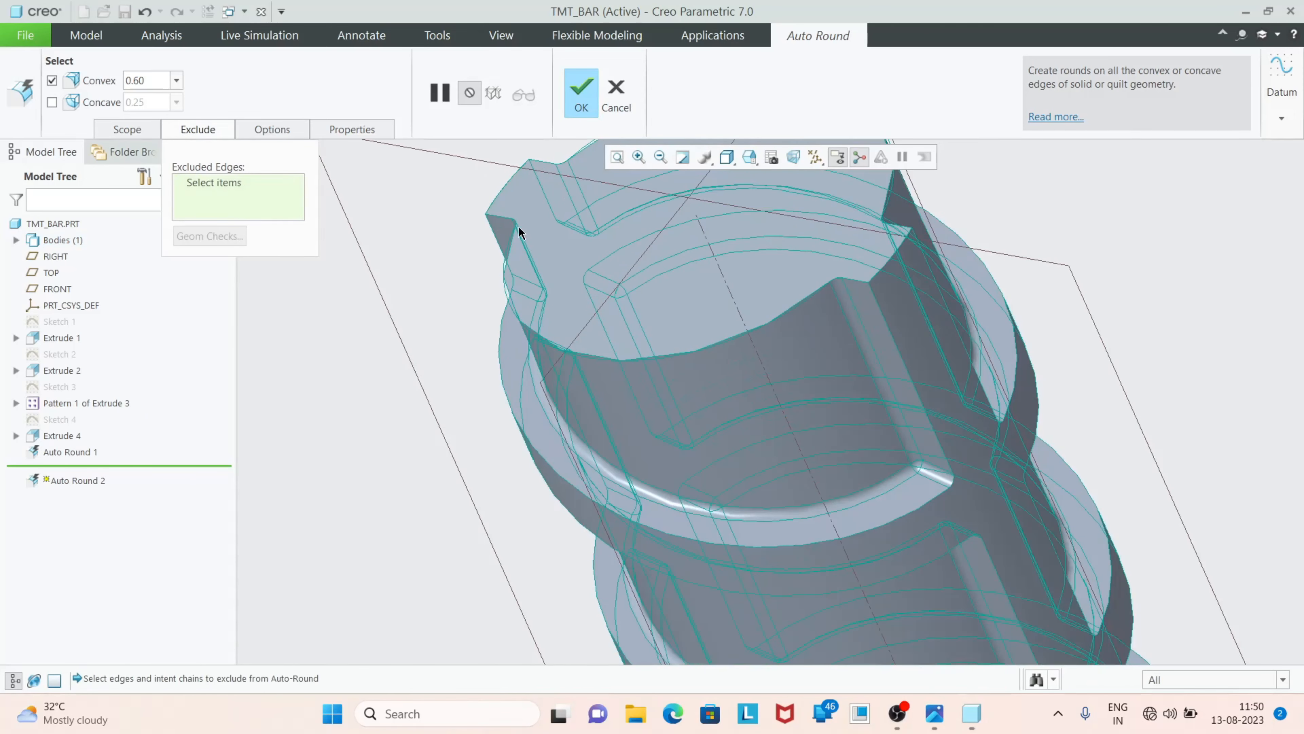
{"action": "left_click", "coordinate": [503, 192]}
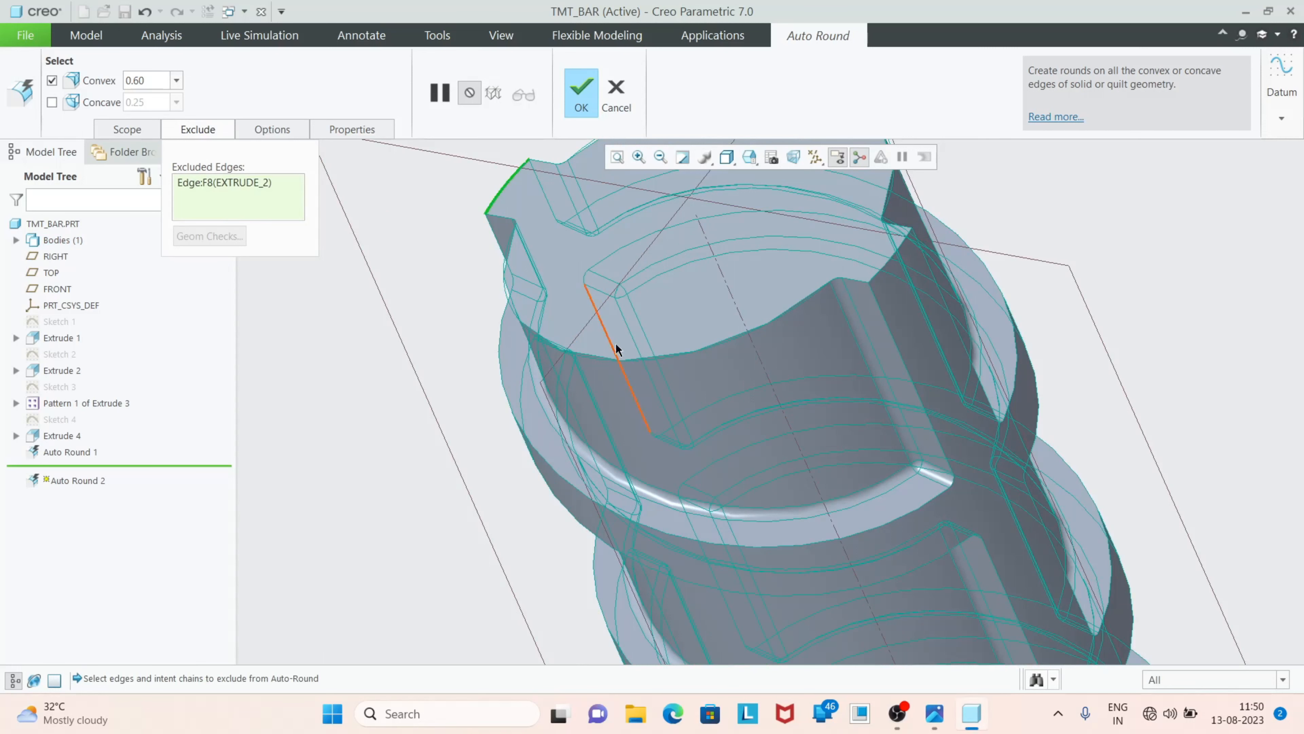
{"action": "left_click", "coordinate": [647, 356], "text": "ctrl"}
{"action": "left_click", "coordinate": [890, 260], "text": "ctrl"}
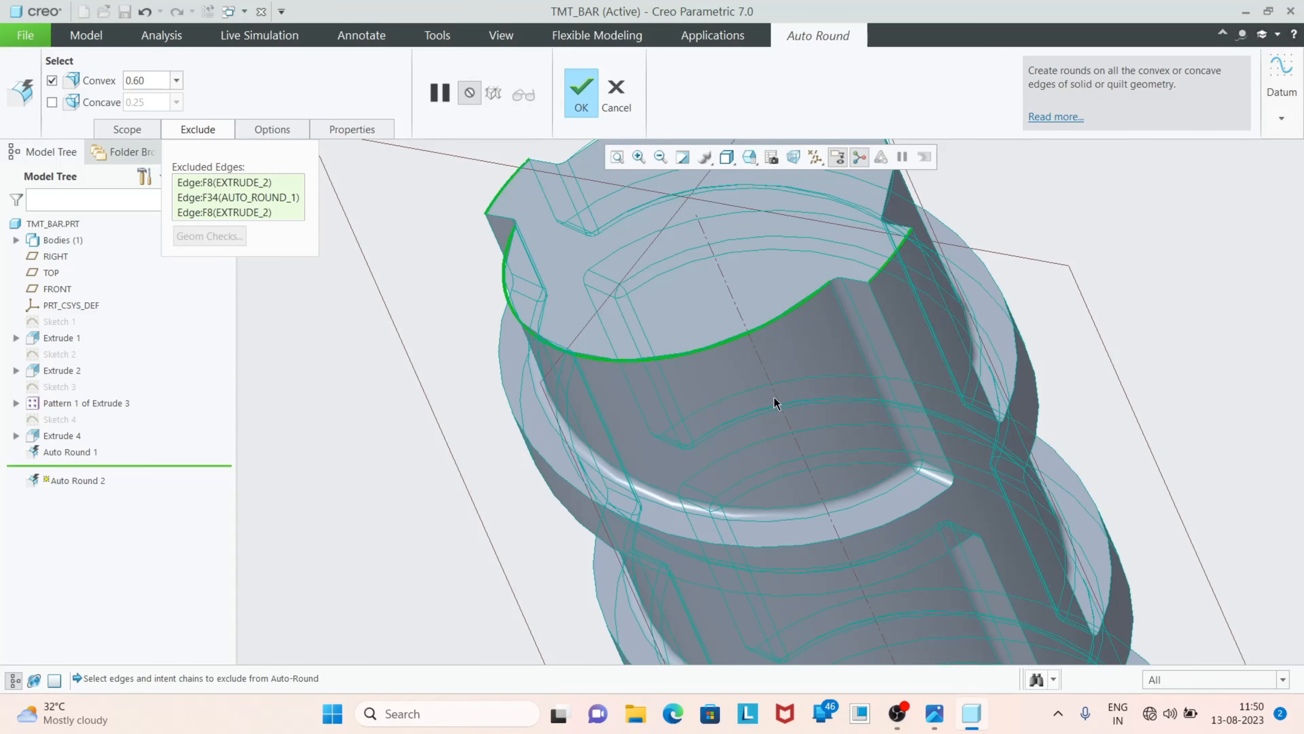
{"action": "middle_click_drag", "start_coordinate": [778, 402], "coordinate": [793, 278]}
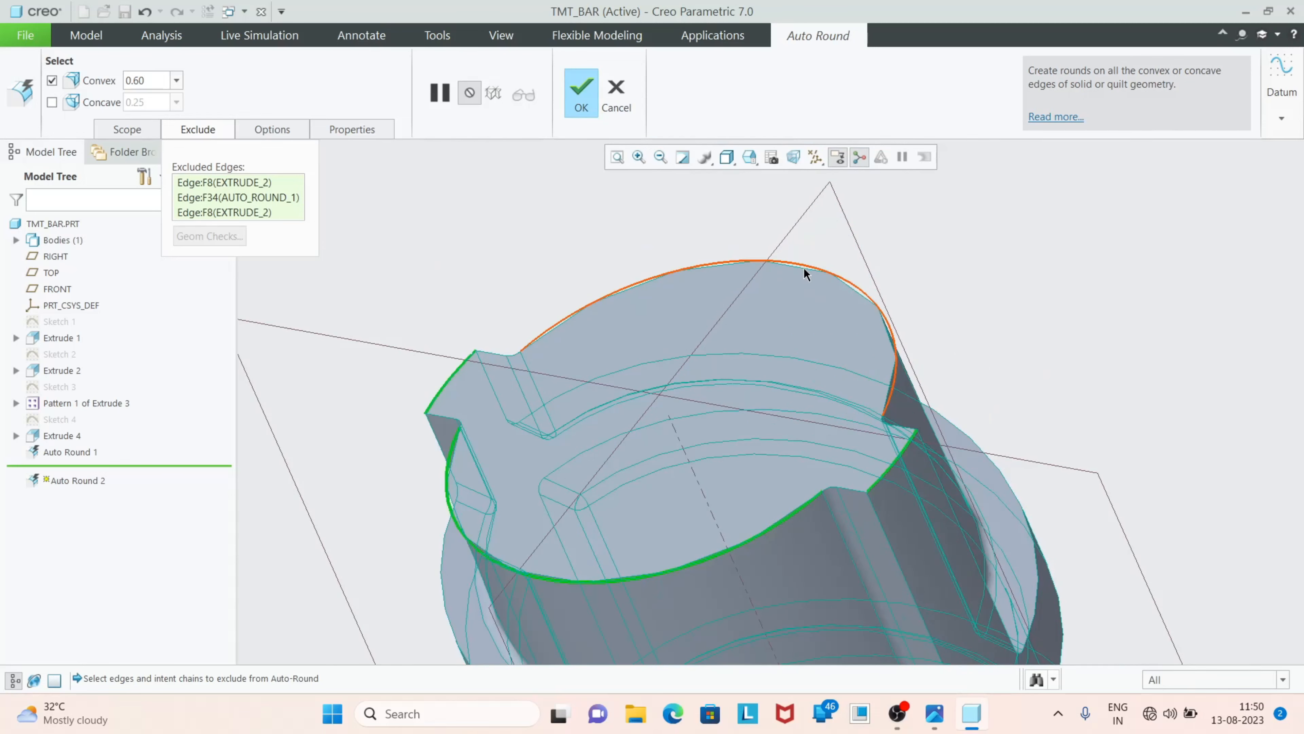
{"action": "left_click", "coordinate": [804, 268], "text": "ctrl"}
Exclude the outline edges of the opposite end face as well and complete the Auto Round
{"action": "scroll", "coordinate": [606, 227], "scroll_direction": "up", "scroll_amount": 5}
{"action": "scroll", "coordinate": [771, 519], "scroll_direction": "up", "scroll_amount": 3}
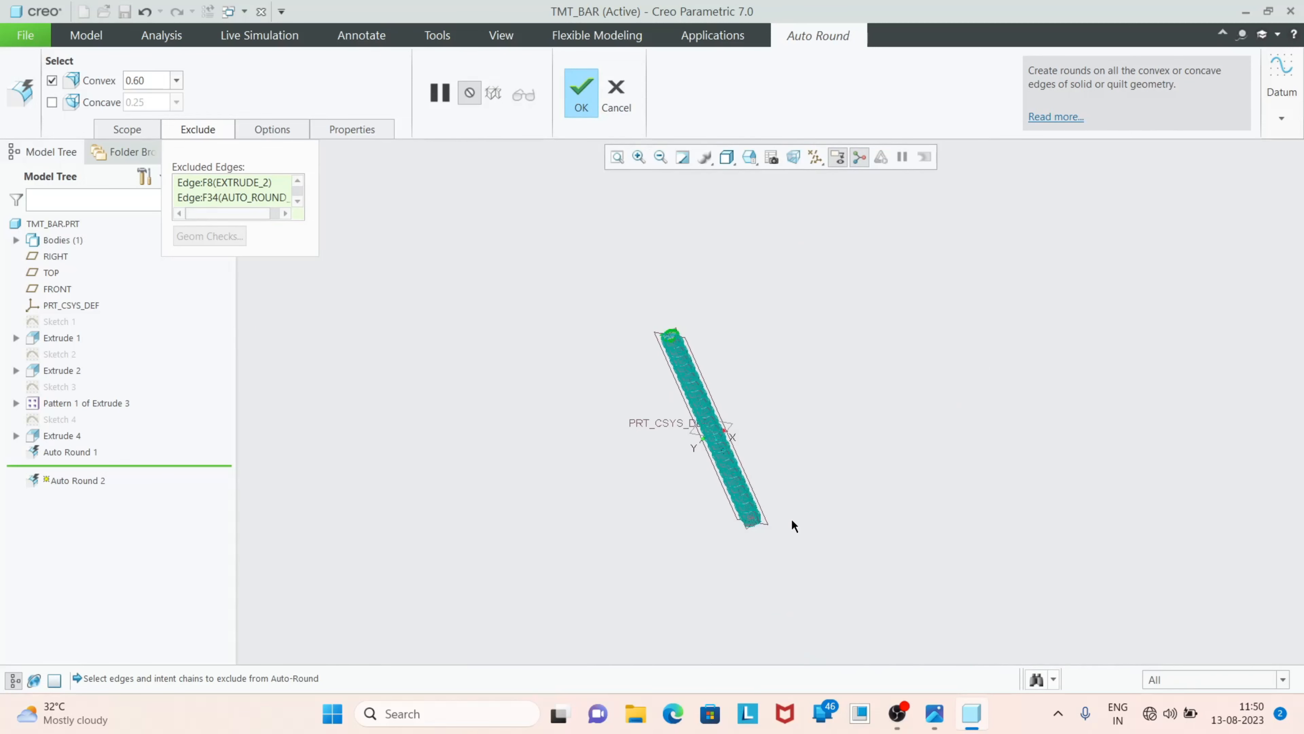
{"action": "middle_click_drag", "start_coordinate": [771, 519], "coordinate": [680, 430]}
{"action": "scroll", "coordinate": [679, 391], "scroll_direction": "down", "scroll_amount": 8}
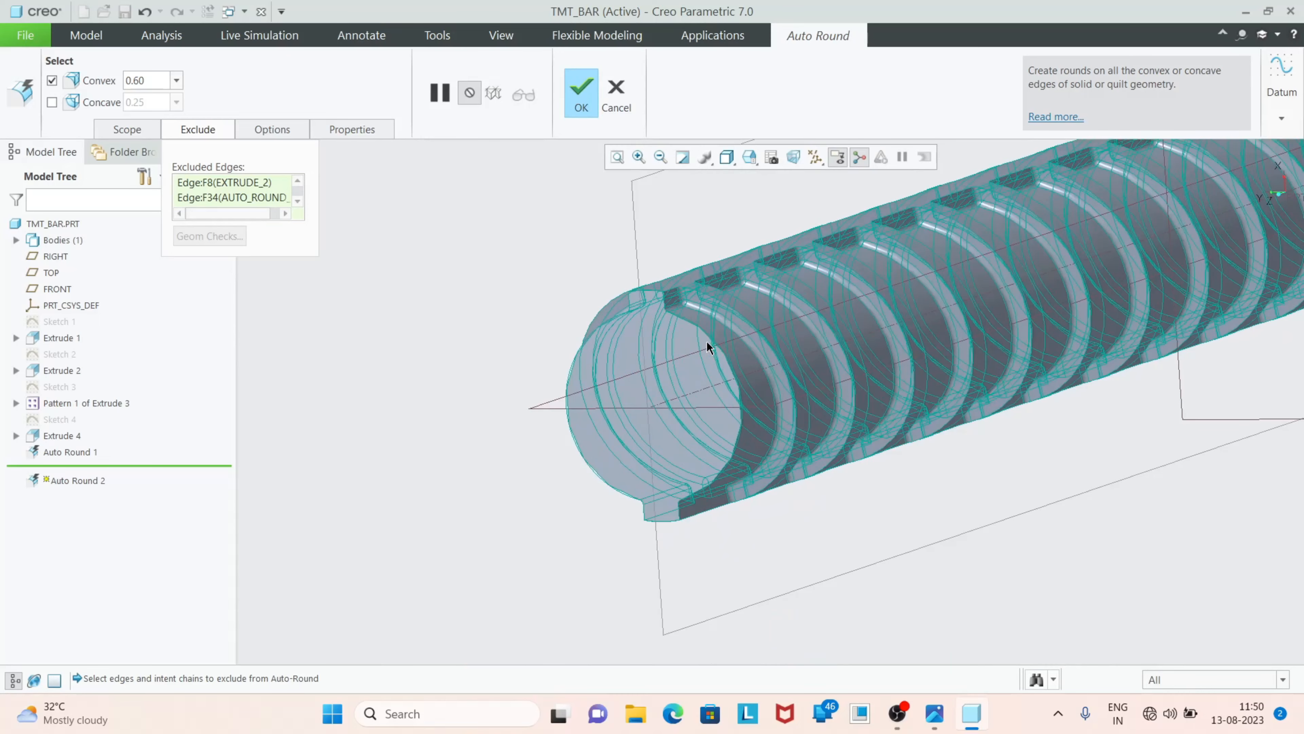
{"action": "left_click", "coordinate": [612, 257], "text": "ctrl"}
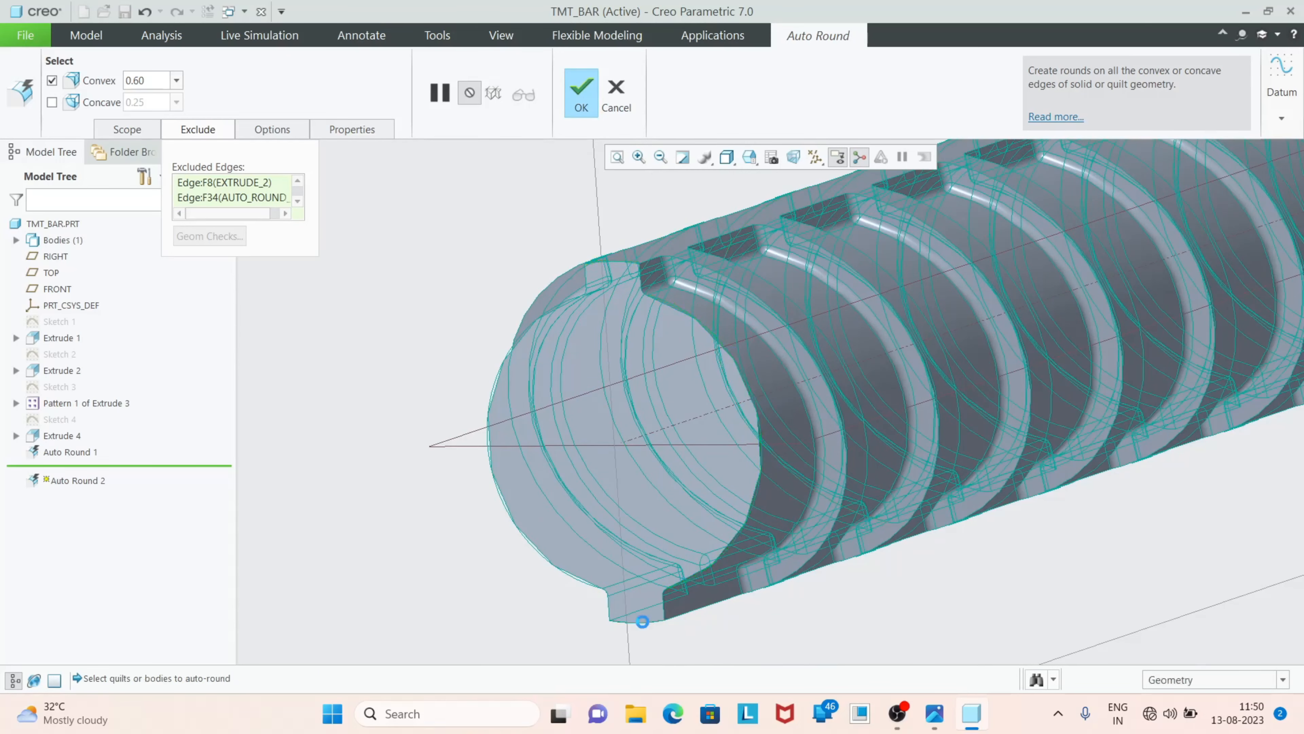
{"action": "left_click", "coordinate": [515, 527], "text": "ctrl"}
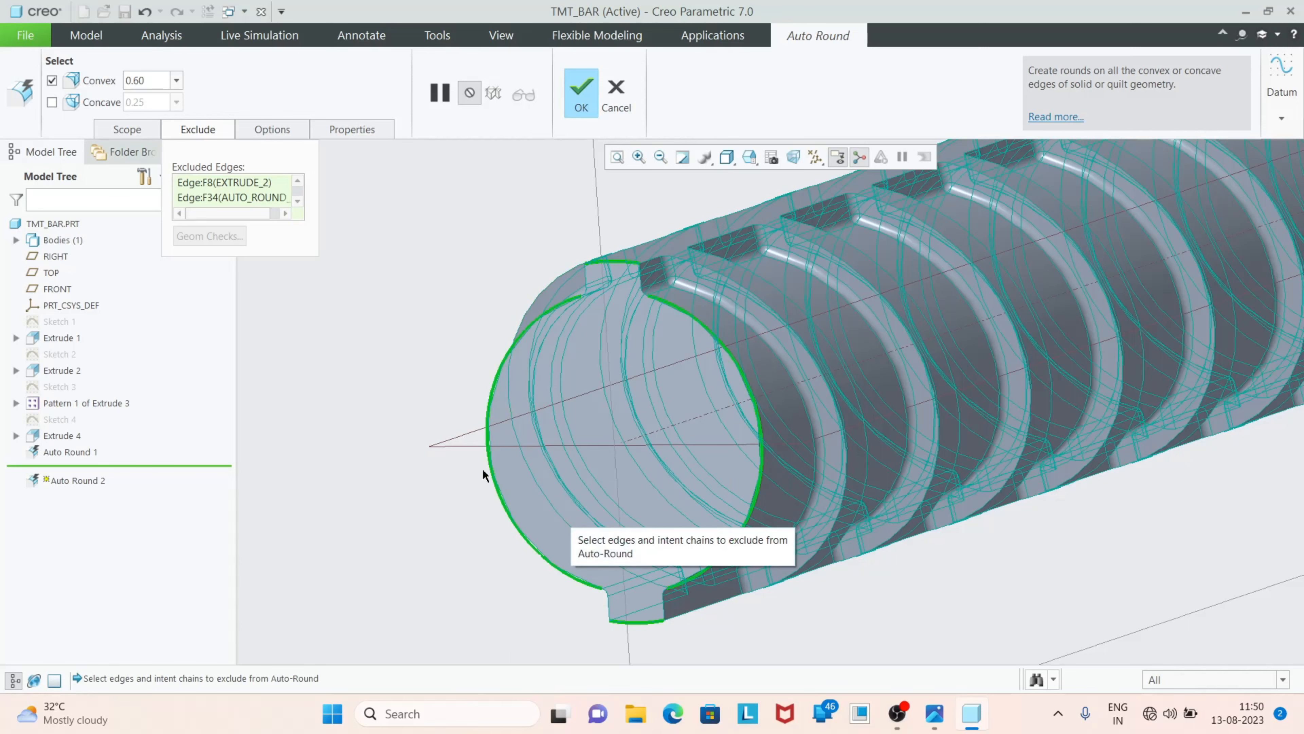
{"action": "scroll", "coordinate": [483, 513], "scroll_direction": "up", "scroll_amount": 6}
{"action": "middle_click_drag", "start_coordinate": [569, 497], "coordinate": [579, 508]}
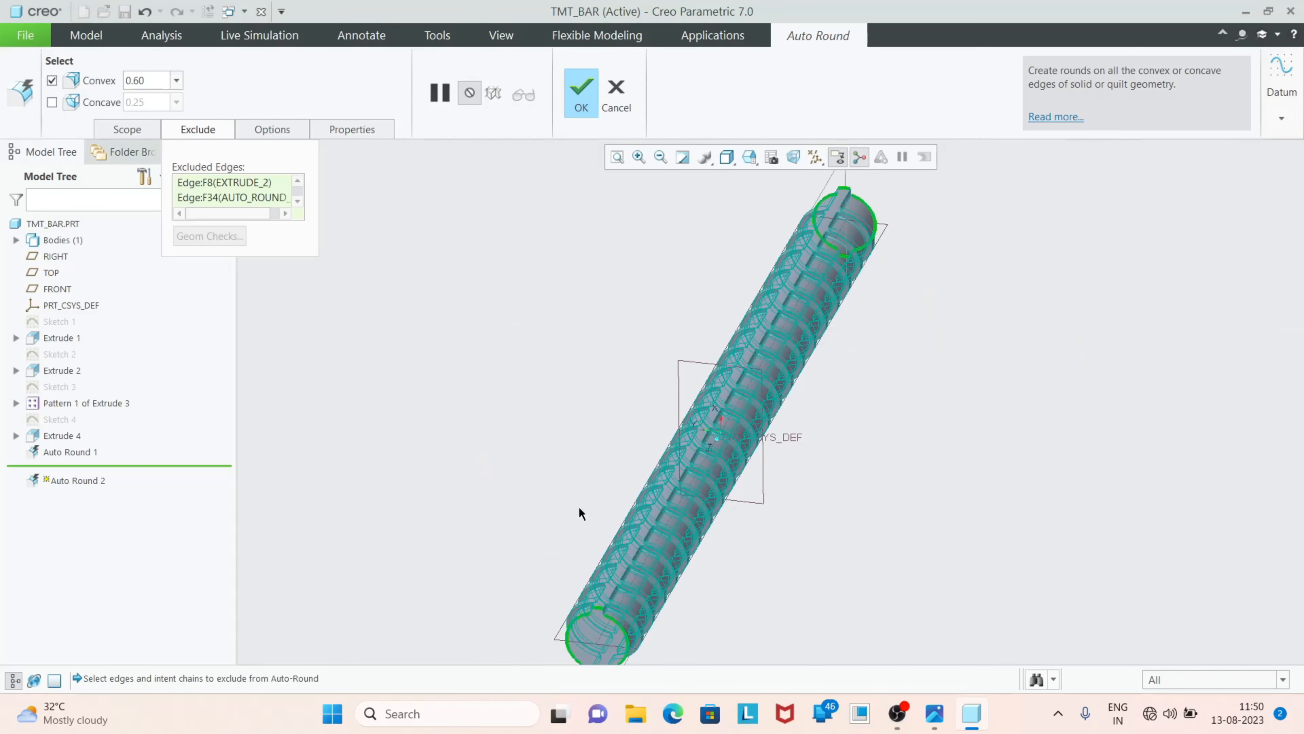
{"action": "left_click", "coordinate": [575, 97]}
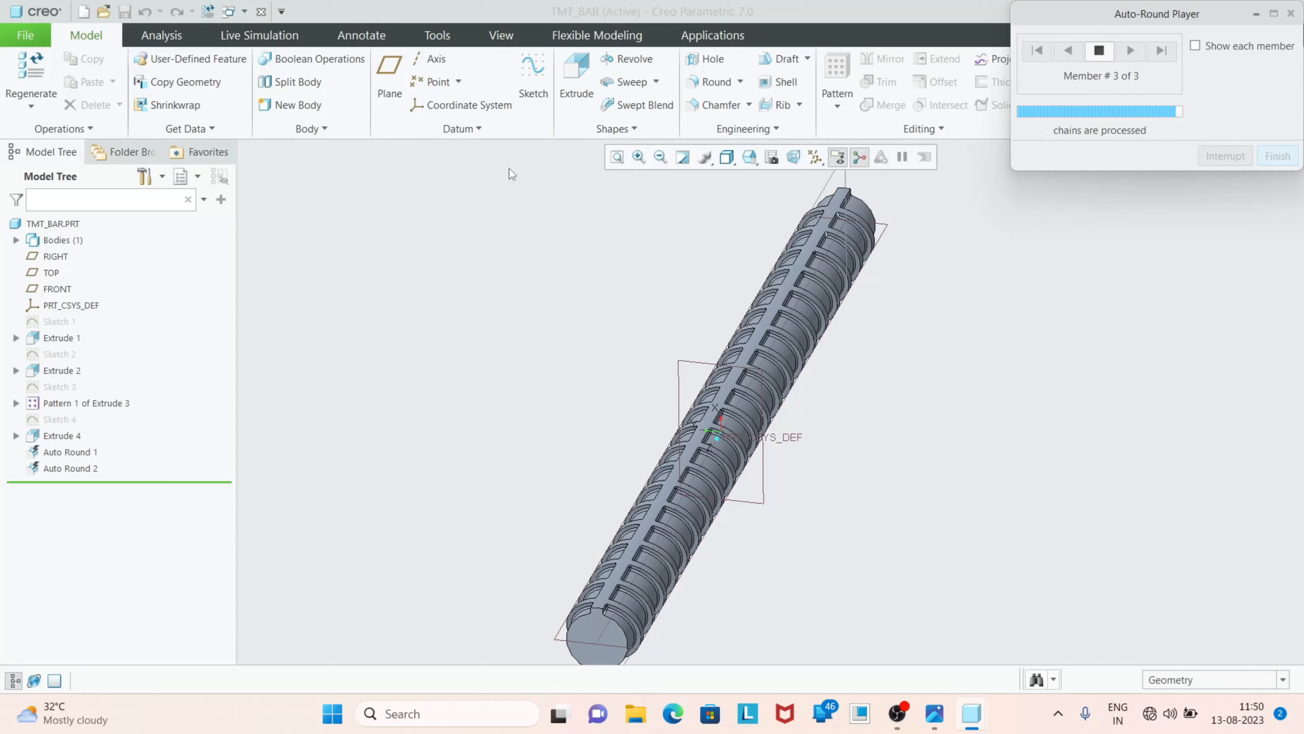
{"action": "left_click", "coordinate": [546, 356]}
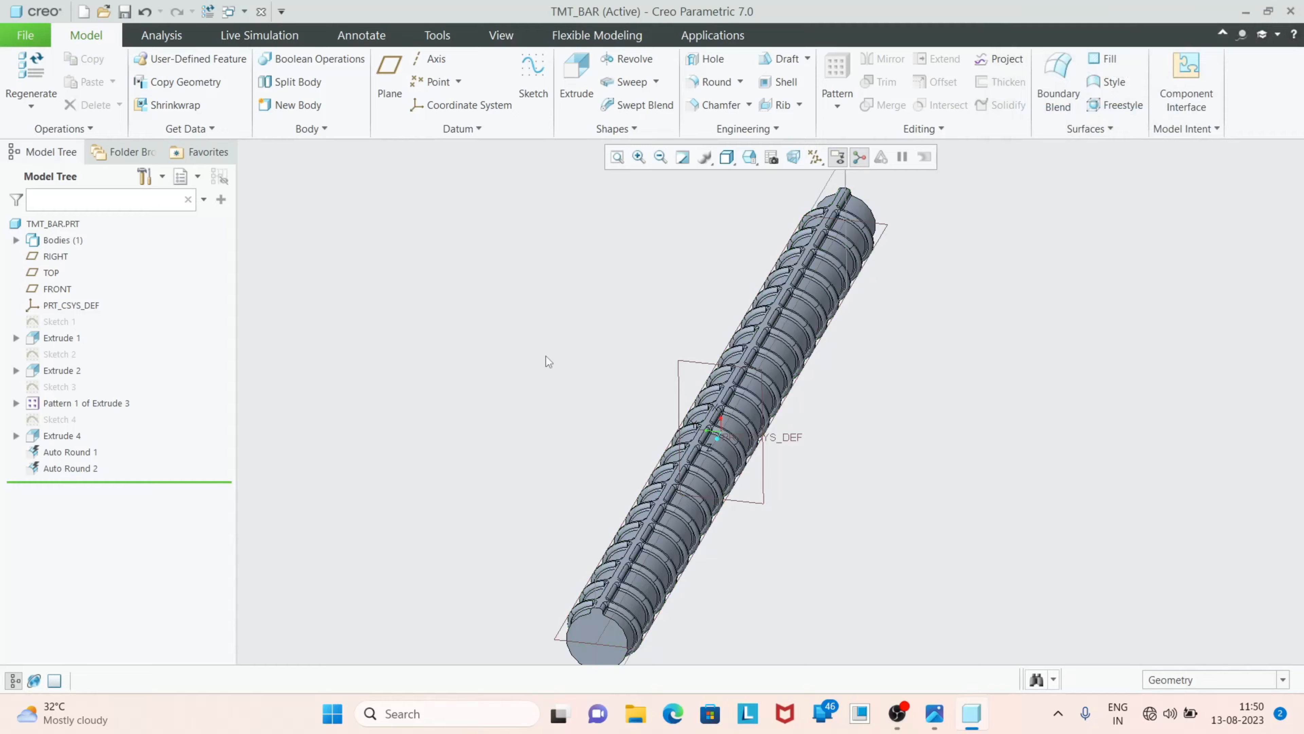
Compare the rounded bar with the reference photo of TMT bars
{"action": "middle_click_drag", "start_coordinate": [546, 355], "coordinate": [563, 286]}
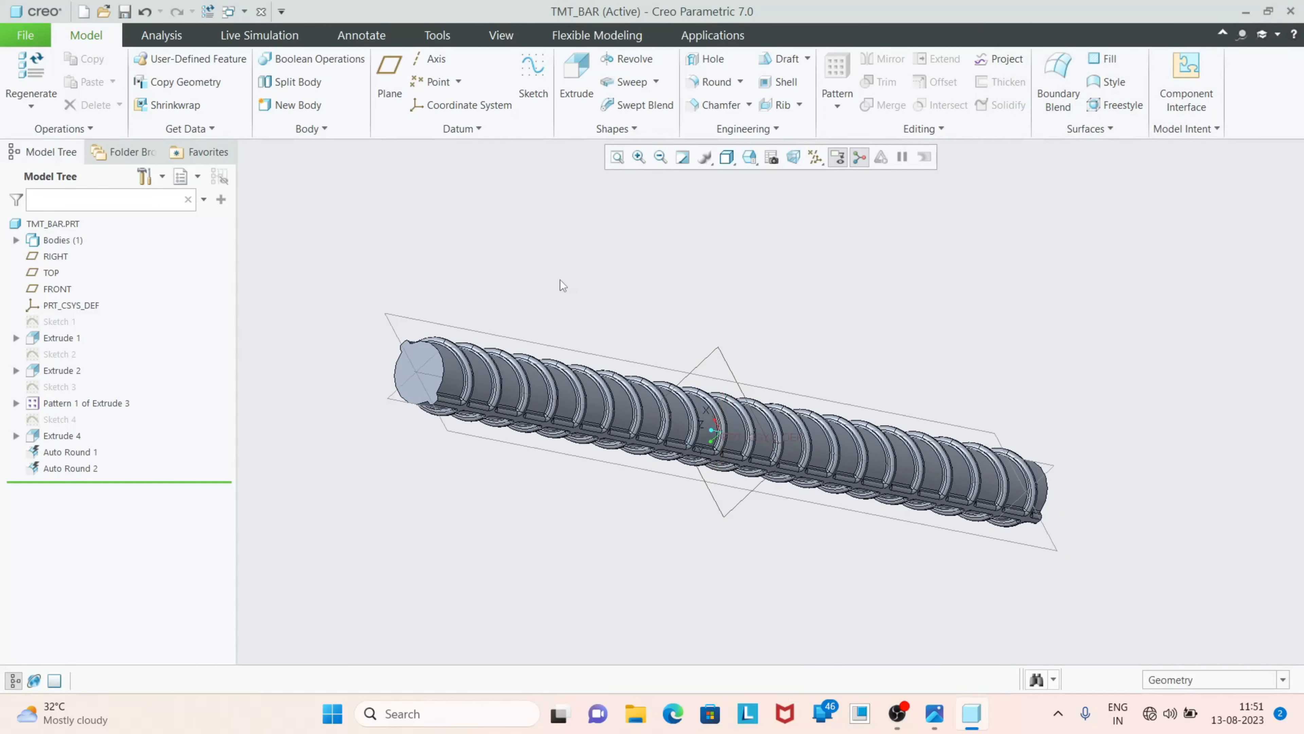
{"action": "left_click", "coordinate": [934, 713]}
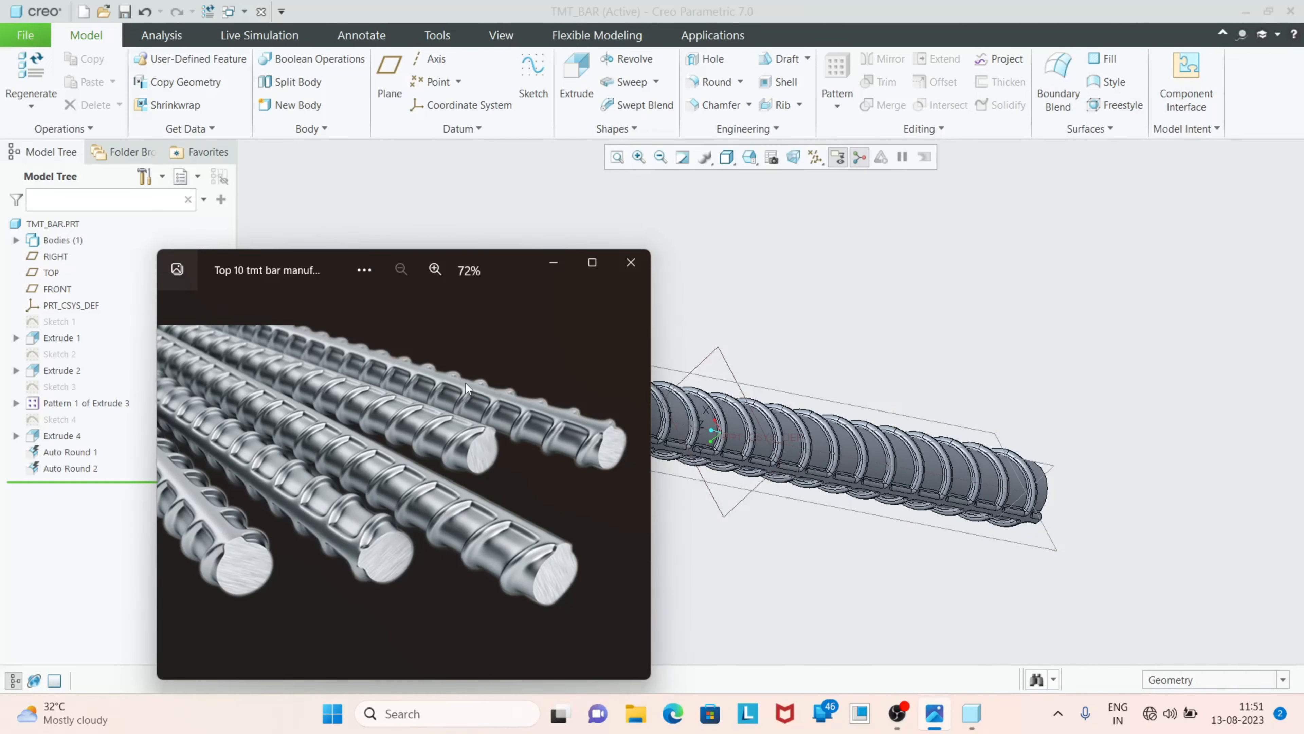
{"action": "left_click", "coordinate": [555, 259]}
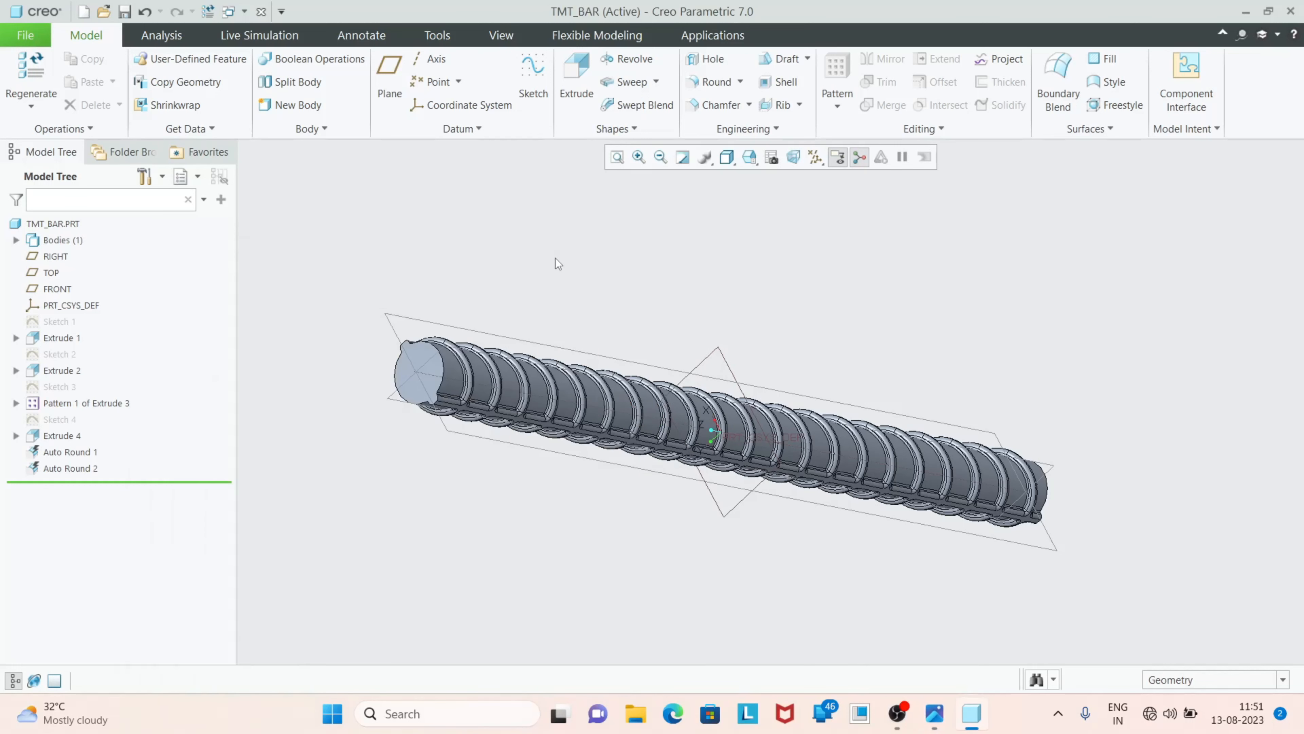
Hide all datum axes, points, coordinate systems and planes
{"action": "left_click", "coordinate": [816, 157]}
{"action": "left_click", "coordinate": [821, 177]}
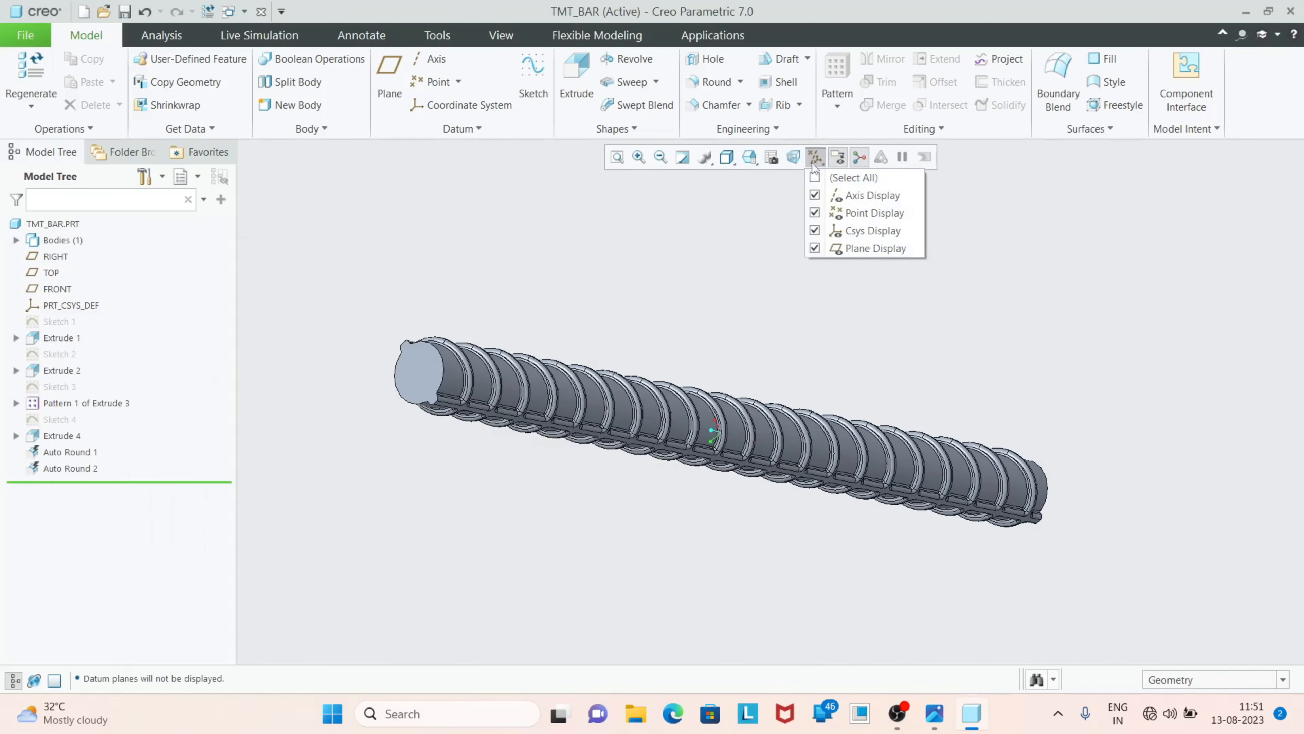
{"action": "left_click", "coordinate": [815, 160]}
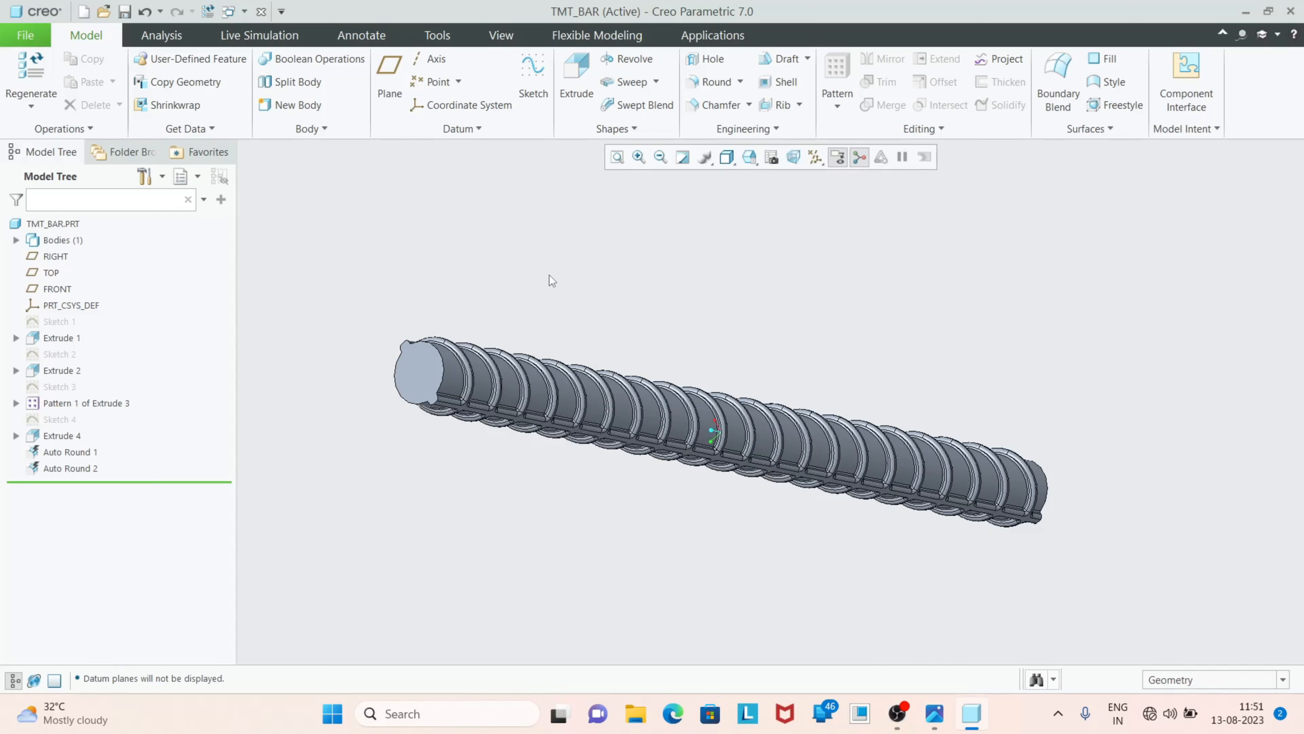
{"action": "middle_click_drag", "start_coordinate": [550, 275], "coordinate": [560, 291]}
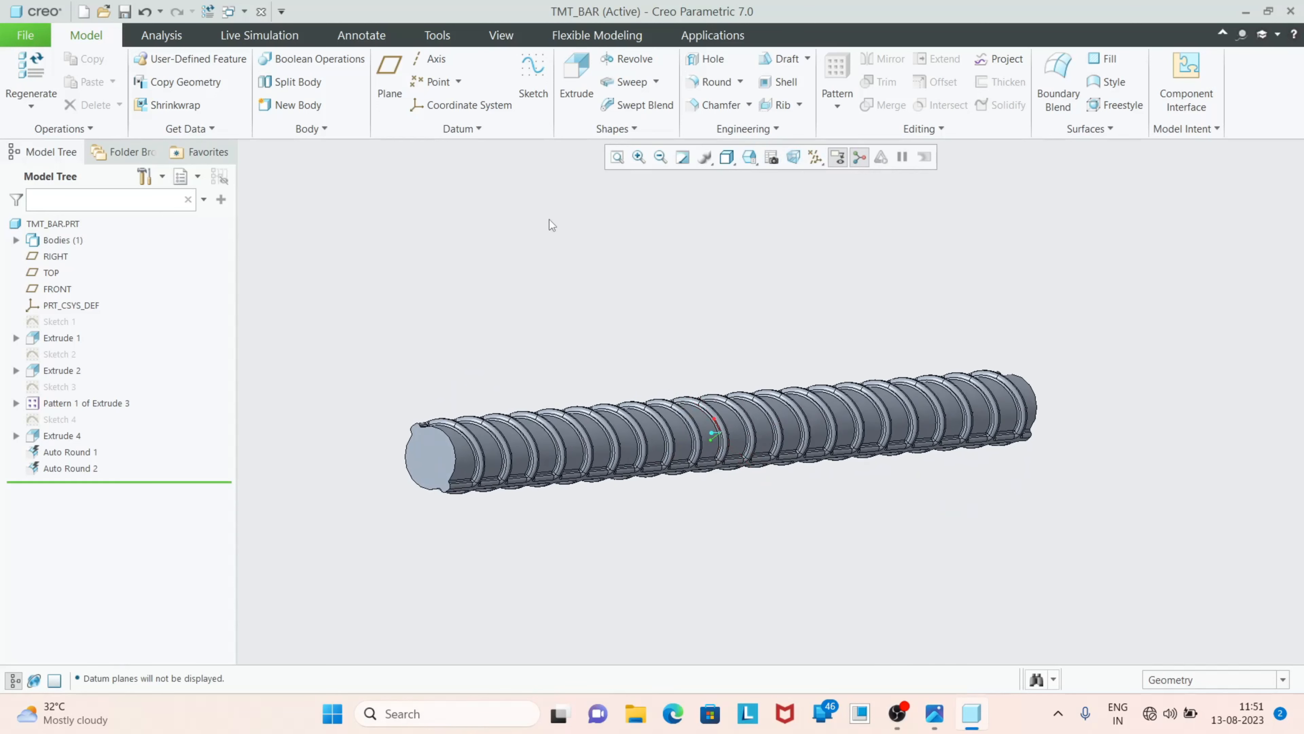
Apply a shiny chrome-like appearance from My Appearances to the whole part, using the Part selection filter
{"action": "left_click", "coordinate": [505, 38]}
{"action": "left_click", "coordinate": [173, 100]}
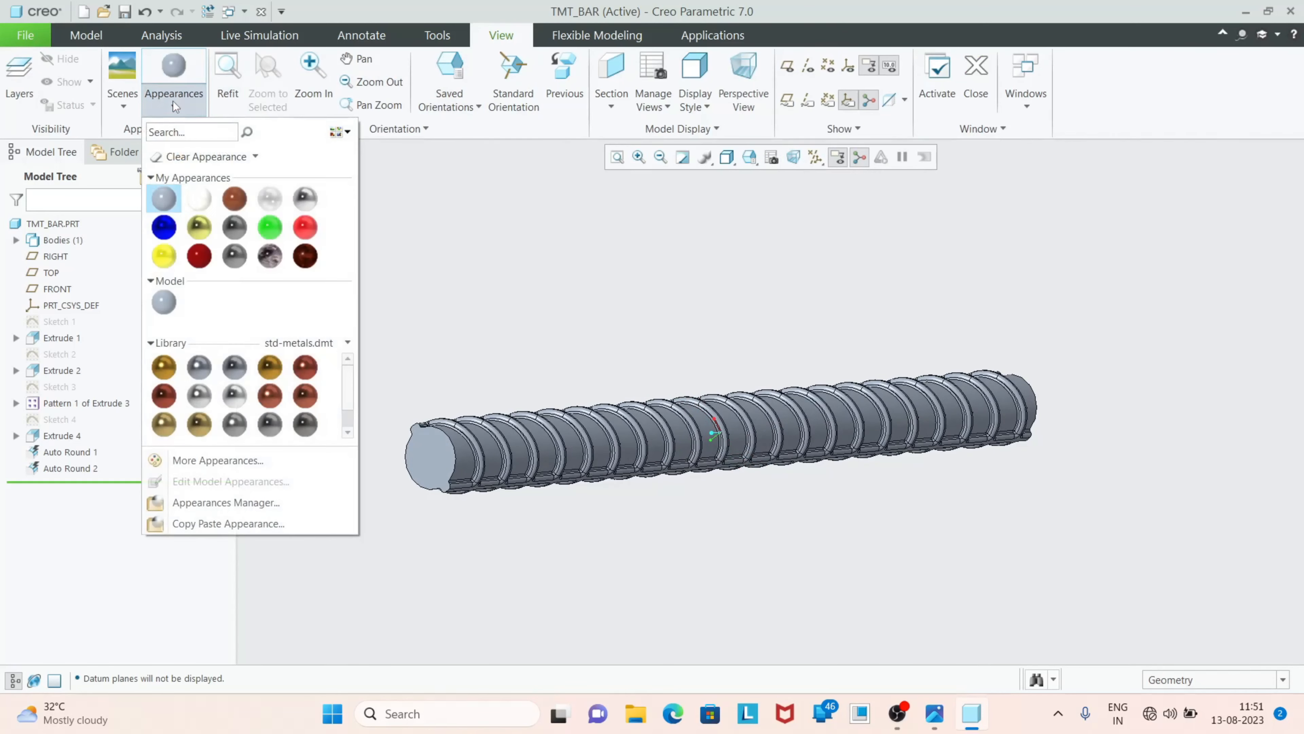
{"action": "left_click", "coordinate": [303, 199]}
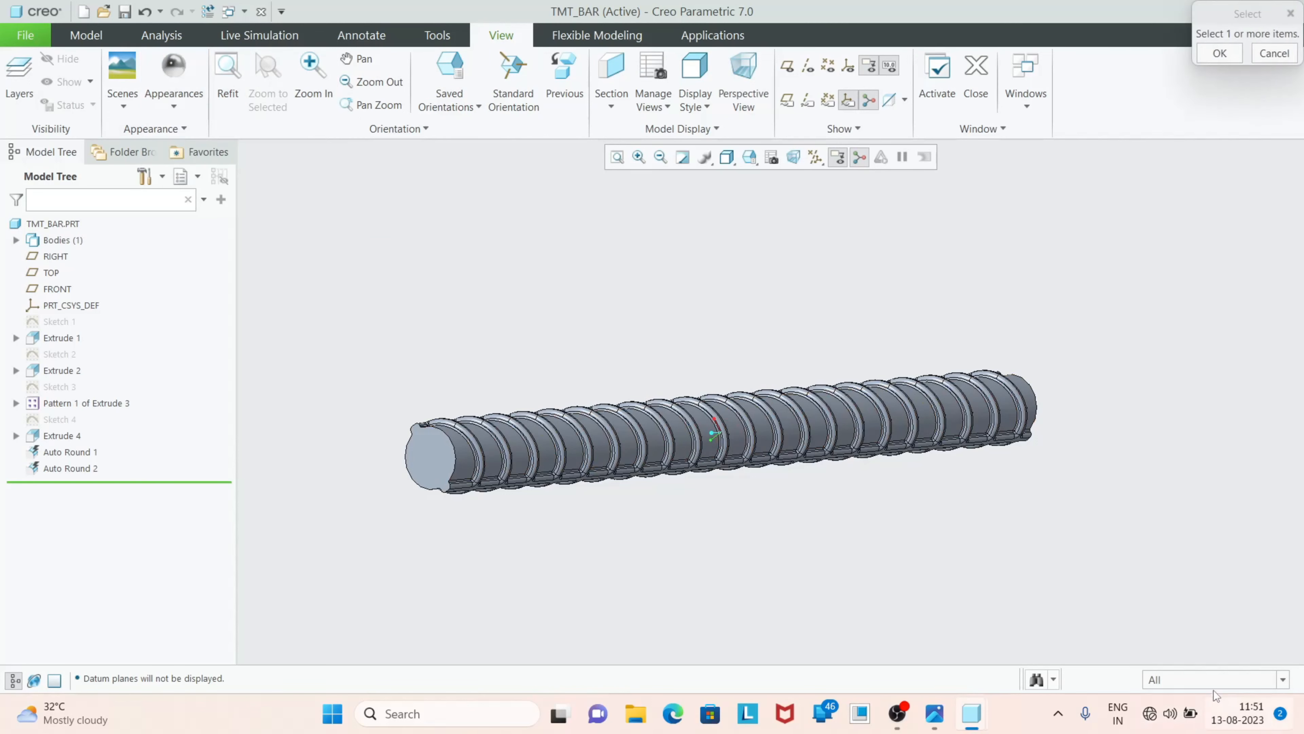
{"action": "left_click", "coordinate": [1212, 681]}
{"action": "left_click", "coordinate": [1176, 661]}
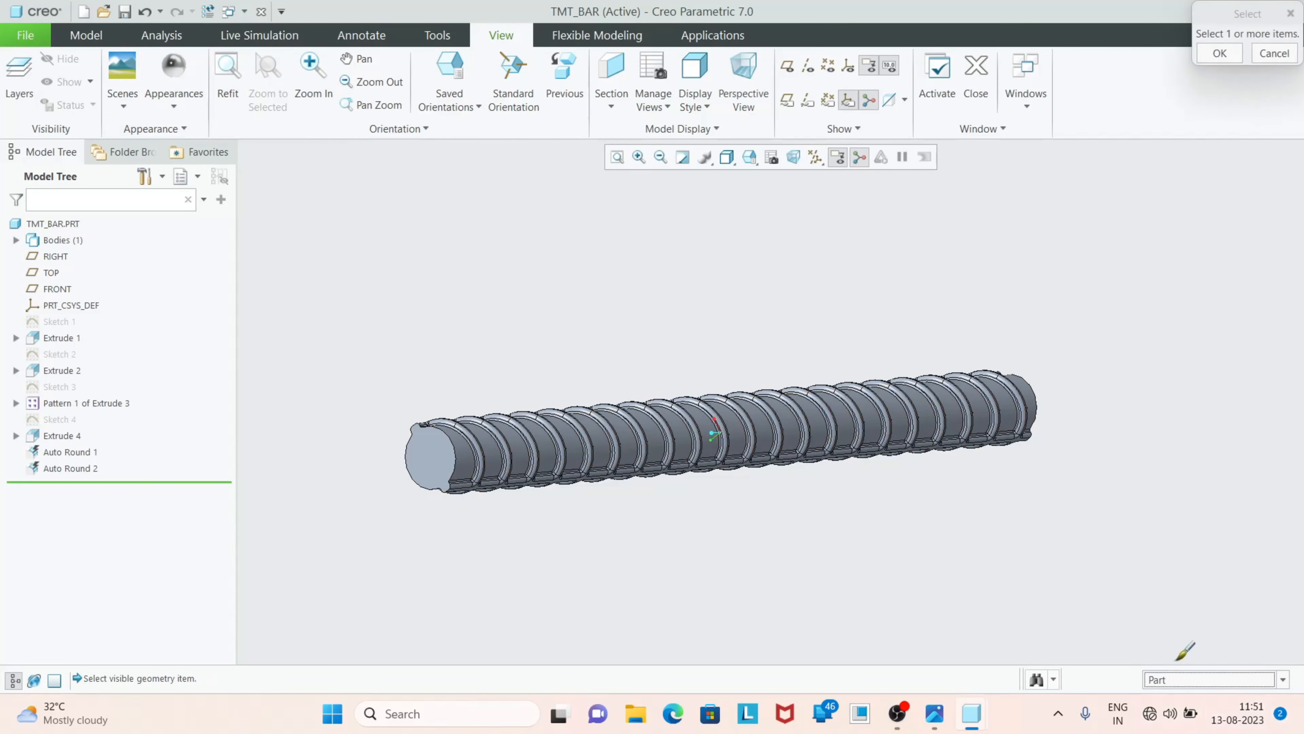
{"action": "left_click", "coordinate": [779, 448]}
{"action": "left_click", "coordinate": [1218, 54]}
Inspect the bar in the Shading With Reflections display style and restore Shading With Edges
{"action": "middle_click_drag", "start_coordinate": [827, 486], "coordinate": [791, 501]}
{"action": "left_click", "coordinate": [749, 156]}
{"action": "left_click", "coordinate": [727, 156]}
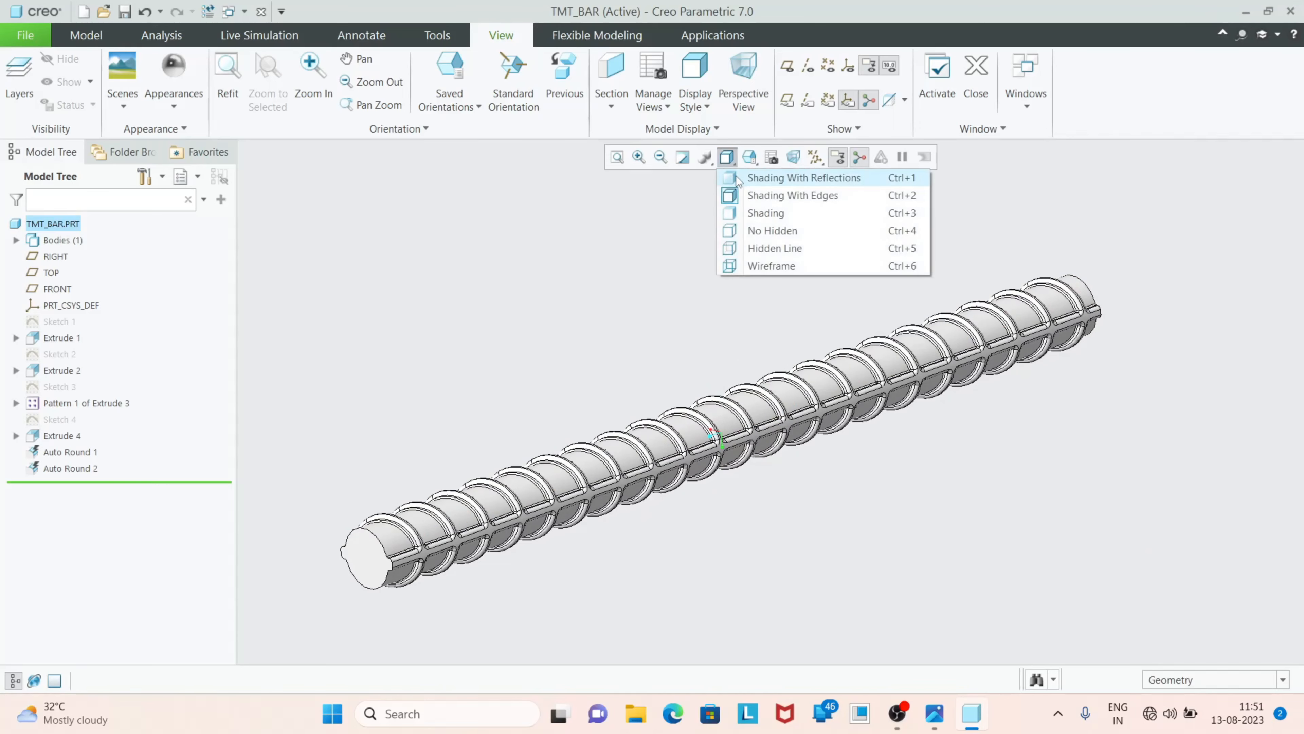
{"action": "left_click", "coordinate": [738, 178]}
{"action": "mouse_move", "coordinate": [609, 419]}
{"action": "middle_mouse_down"}
{"action": "mouse_move", "coordinate": [660, 393]}
{"action": "mouse_move", "coordinate": [635, 414]}
{"action": "mouse_move", "coordinate": [668, 426]}
{"action": "mouse_move", "coordinate": [609, 437]}
{"action": "mouse_move", "coordinate": [691, 450]}
{"action": "mouse_move", "coordinate": [611, 421]}
{"action": "middle_mouse_up"}
{"action": "scroll", "coordinate": [486, 417], "scroll_direction": "down", "scroll_amount": 6}
{"action": "left_click", "coordinate": [733, 159]}
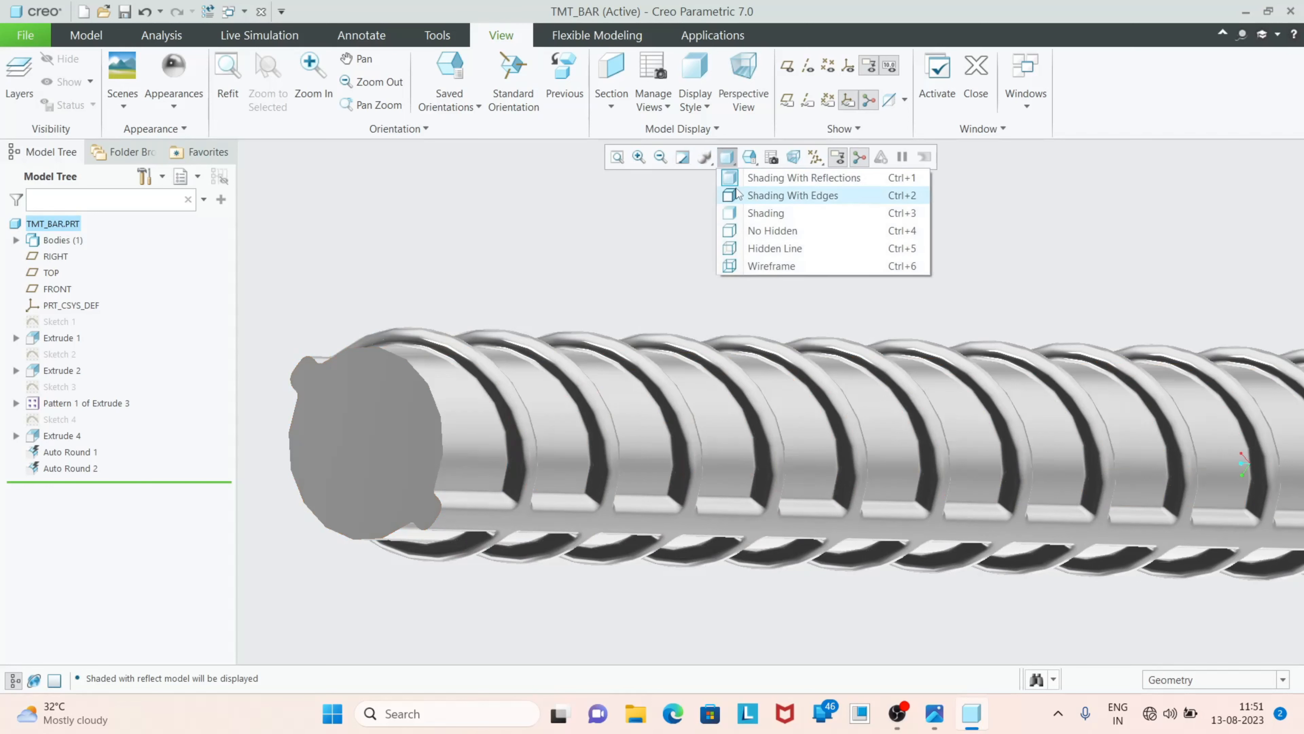
{"action": "left_click", "coordinate": [736, 187]}
Start a new sketch on the bar's flat end face
{"action": "left_click", "coordinate": [100, 40]}
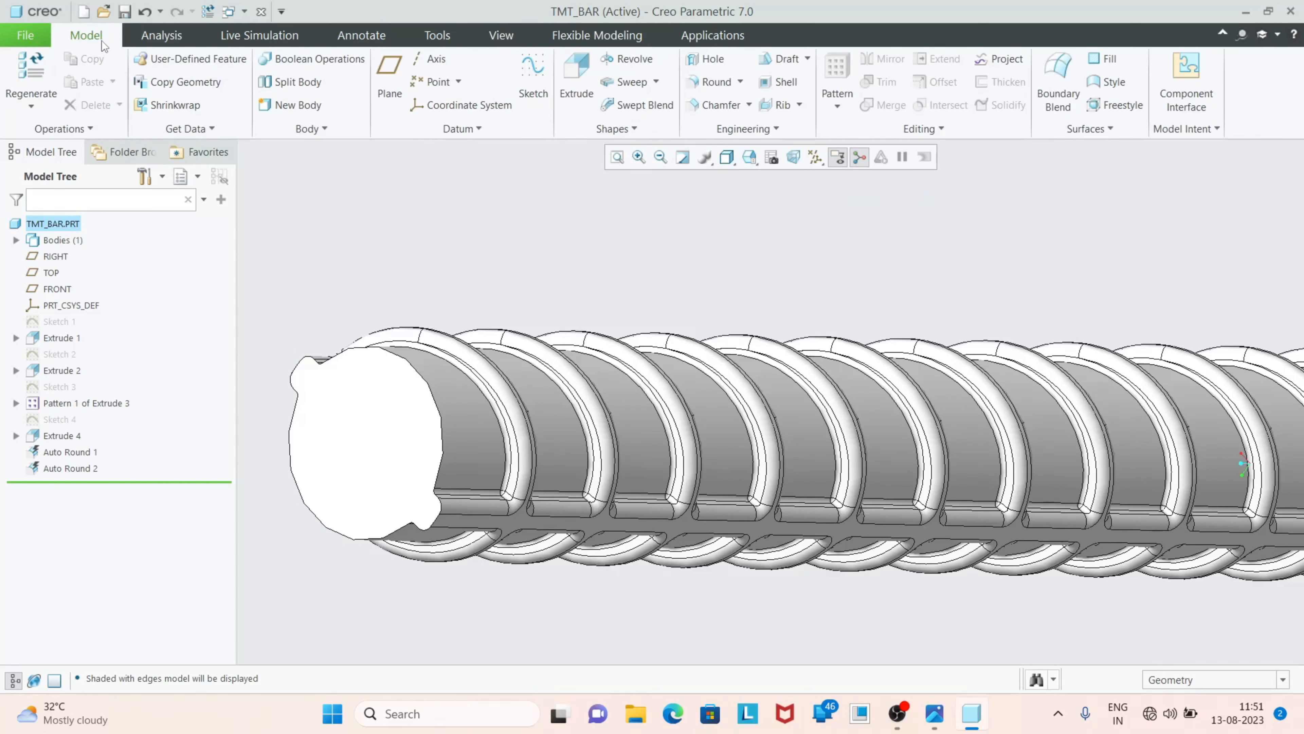
{"action": "left_click", "coordinate": [533, 77]}
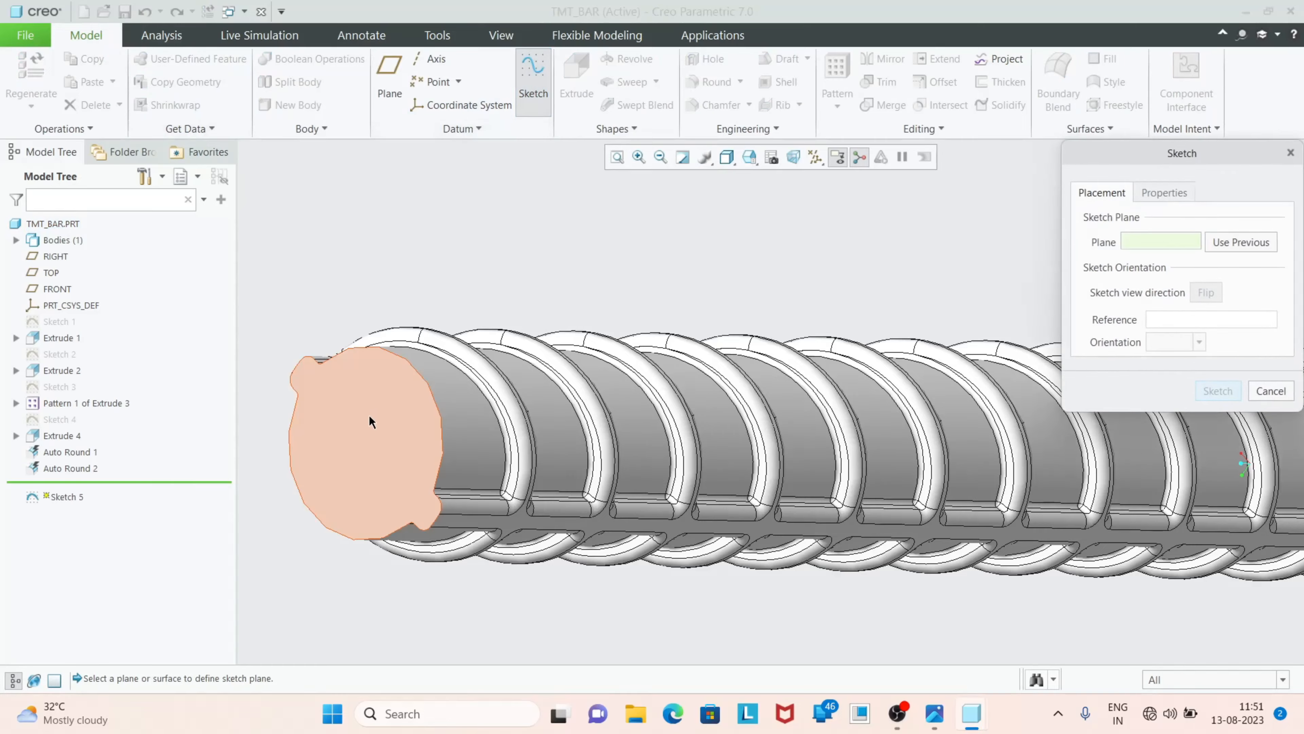
{"action": "left_click", "coordinate": [369, 418]}
{"action": "left_click", "coordinate": [1204, 393]}
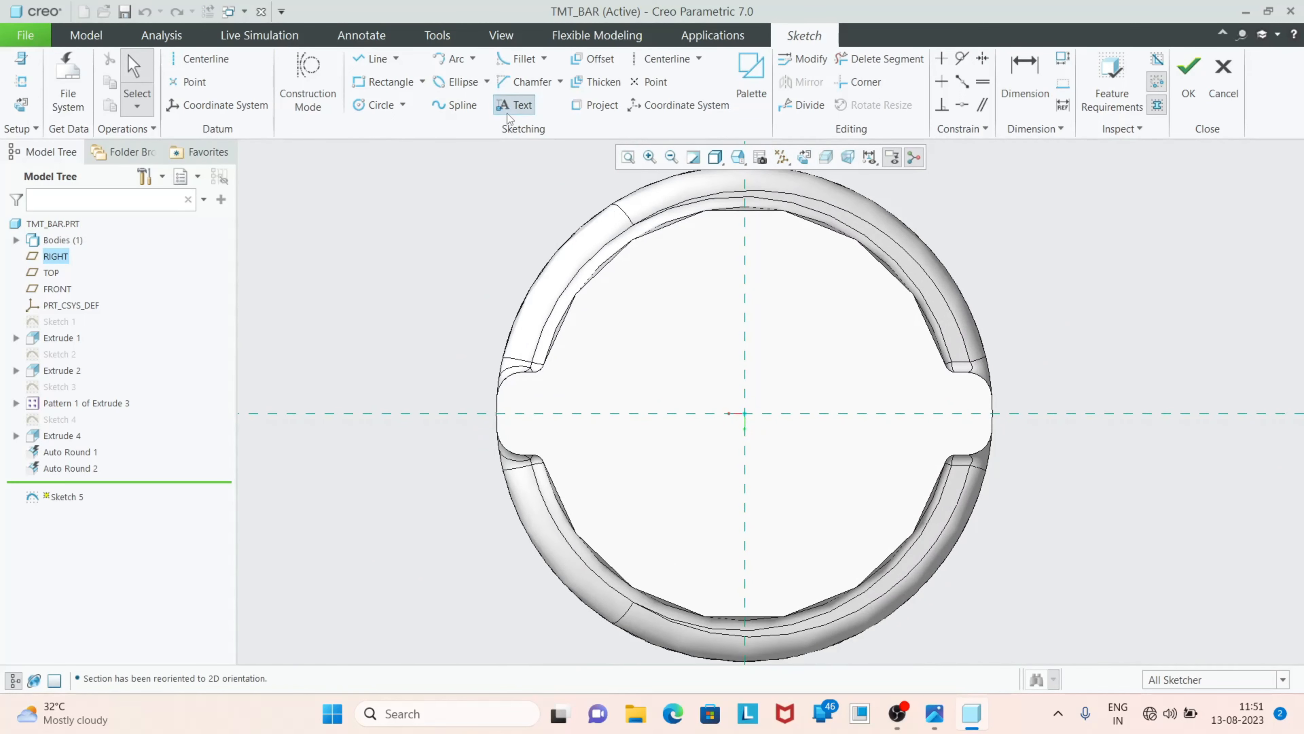
Add the sketch text "TMT" in font3d, about 4.46 high, starting near the centre of the end face
{"action": "left_click", "coordinate": [513, 105]}
{"action": "left_click", "coordinate": [650, 369]}
{"action": "left_click", "coordinate": [833, 370]}
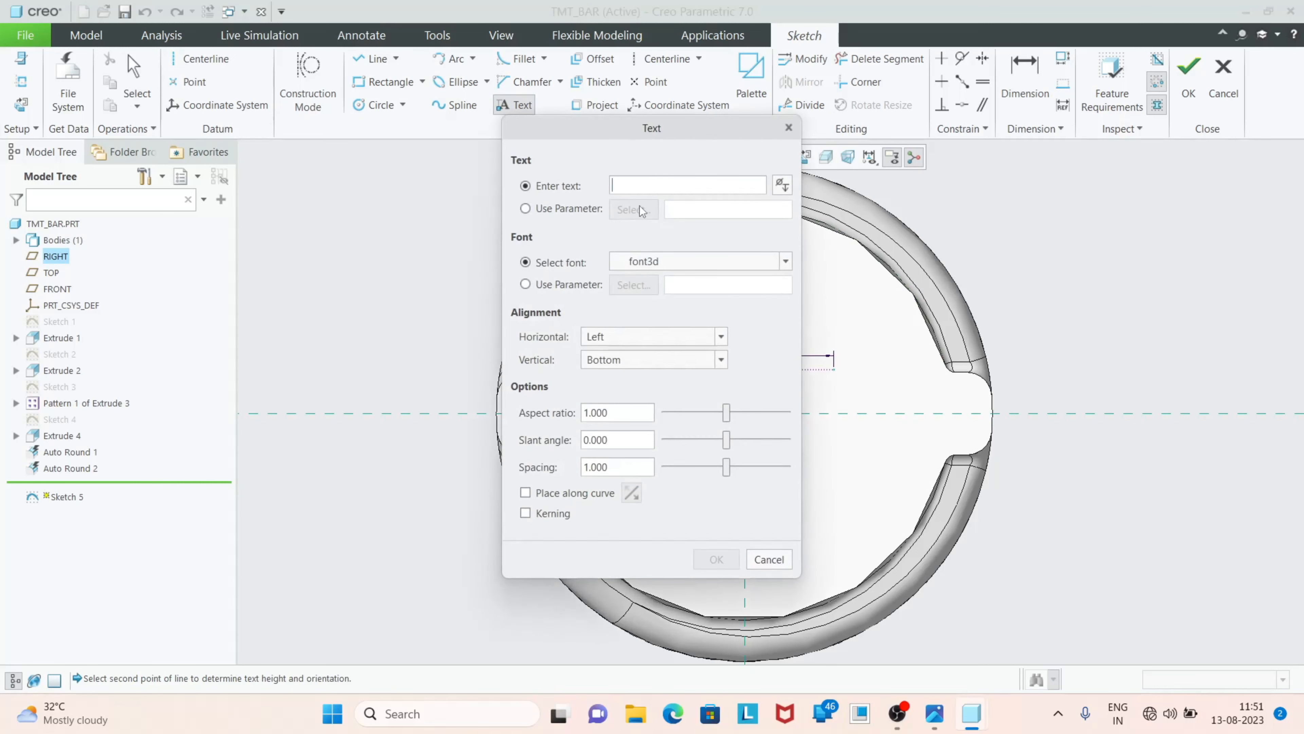
{"action": "type", "text": "TMT"}
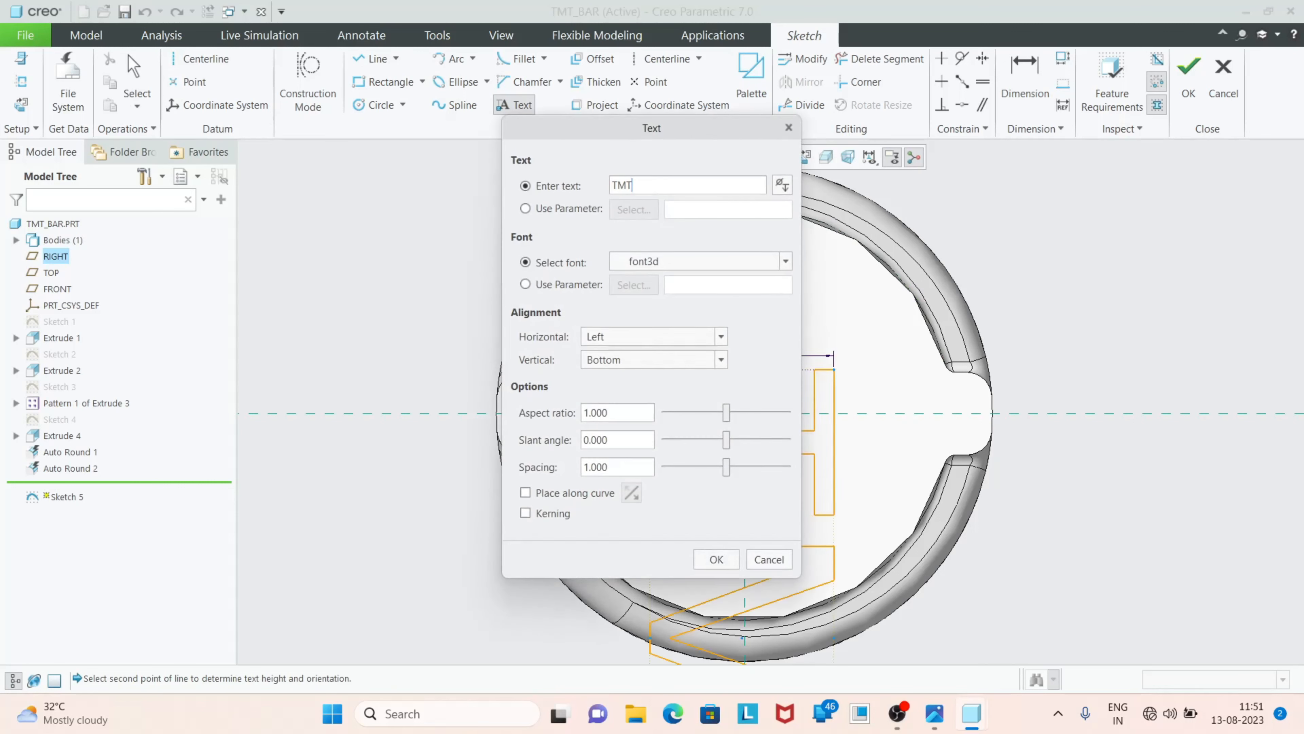
{"action": "left_click", "coordinate": [715, 559]}
{"action": "scroll", "coordinate": [739, 453], "scroll_direction": "down", "scroll_amount": 5}
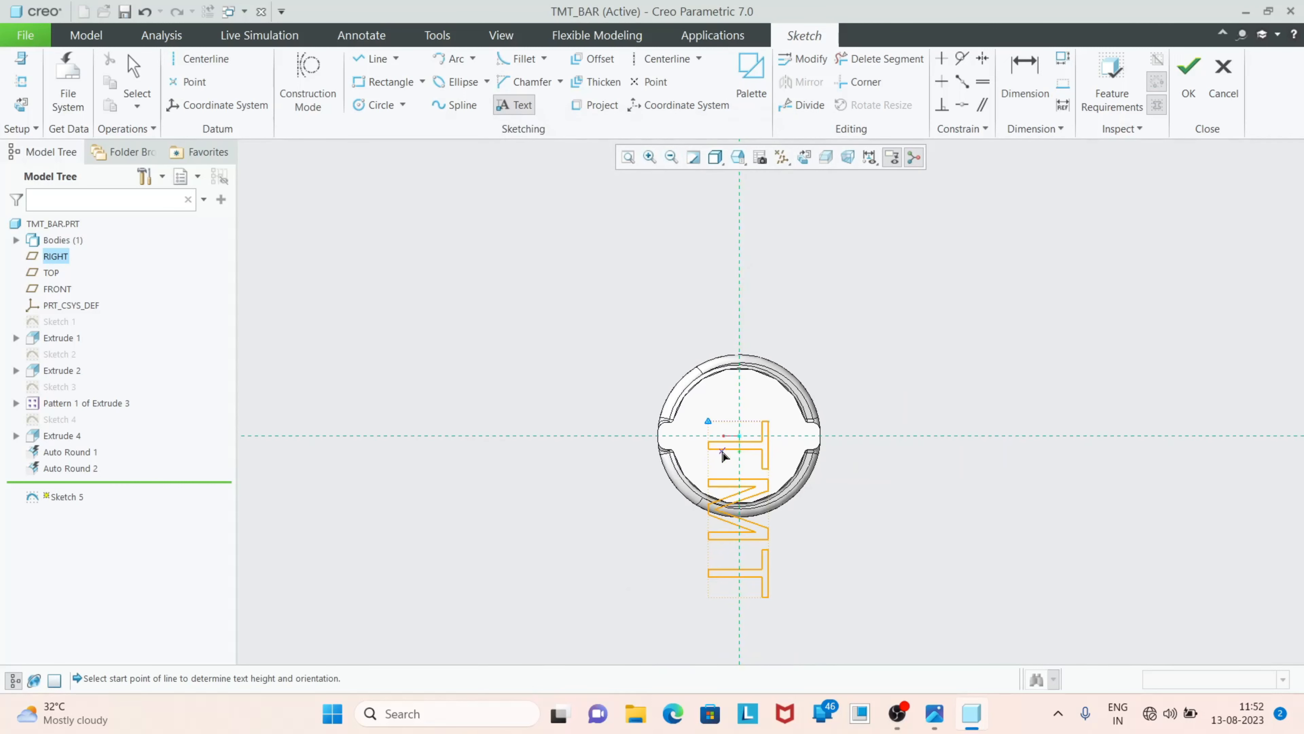
{"action": "middle_click", "coordinate": [721, 455]}
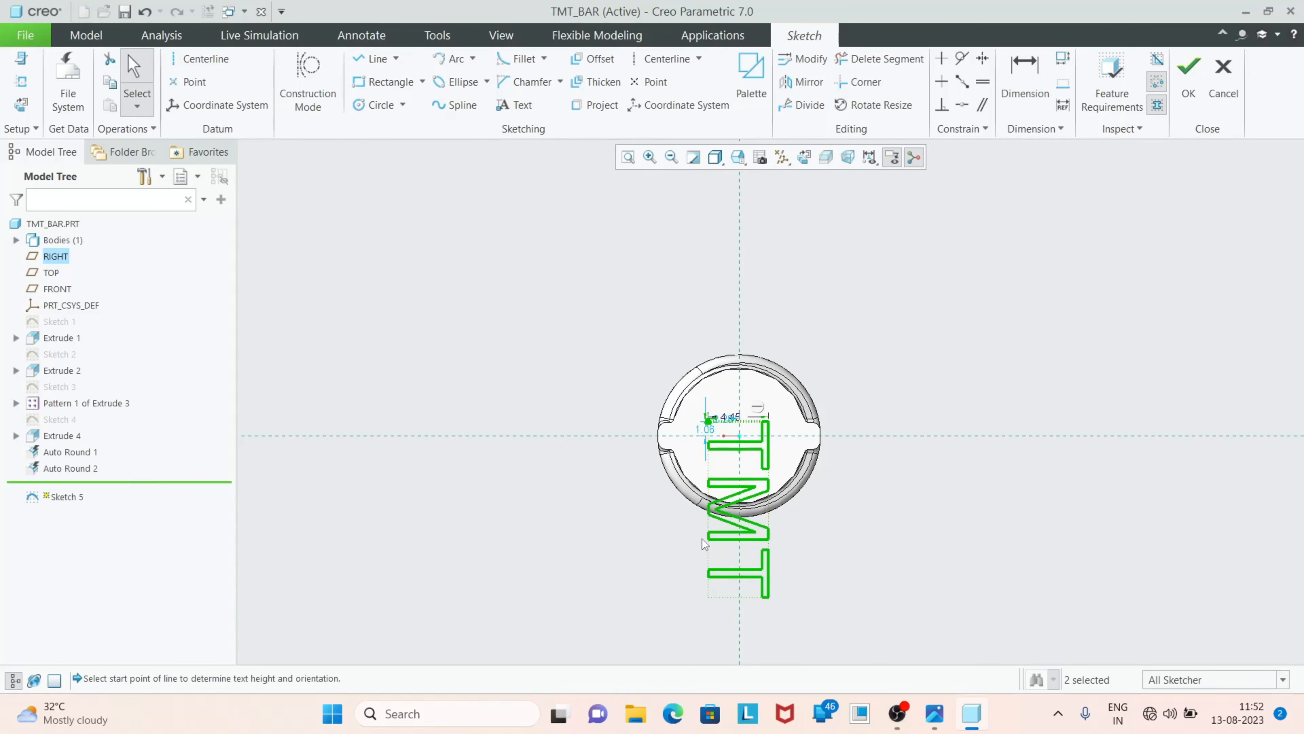
Rotate the TMT text by 90 degrees, scale it to about 0.57 and move it to the middle of the end face
{"action": "scroll", "coordinate": [766, 507], "scroll_direction": "up", "scroll_amount": 1}
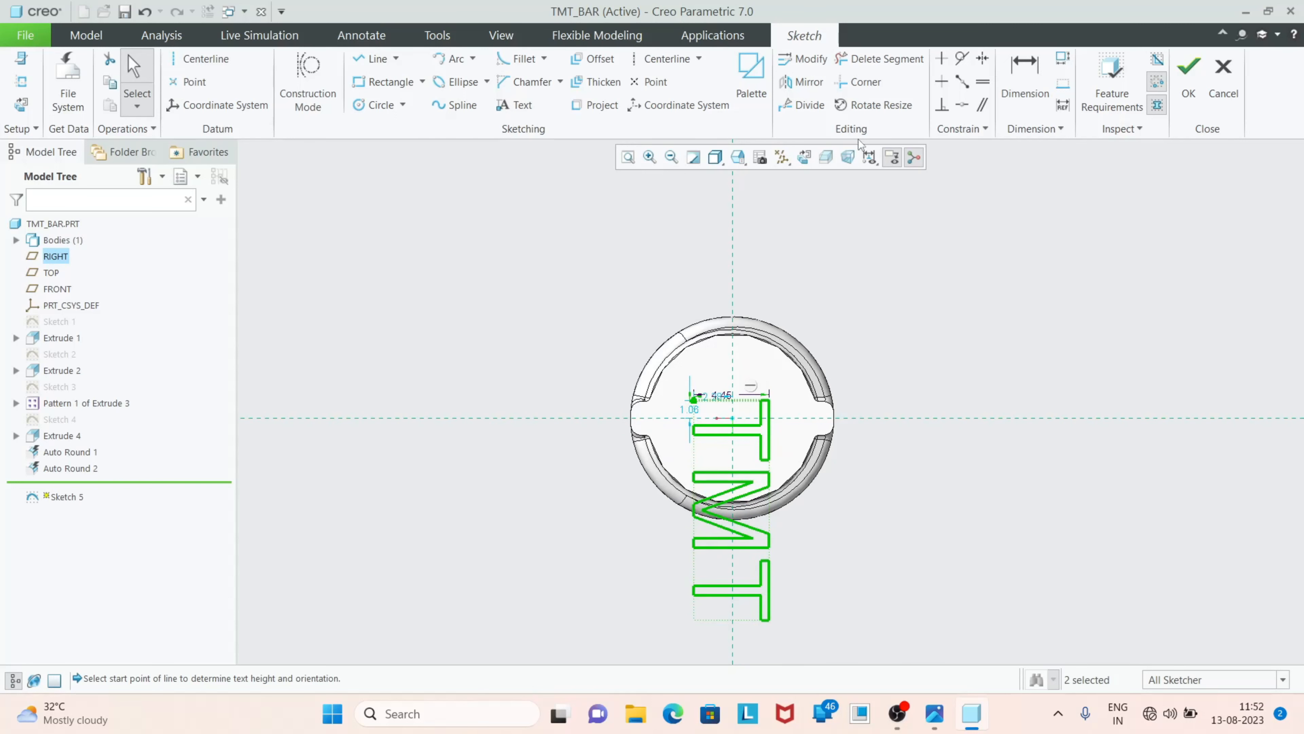
{"action": "left_click", "coordinate": [888, 107]}
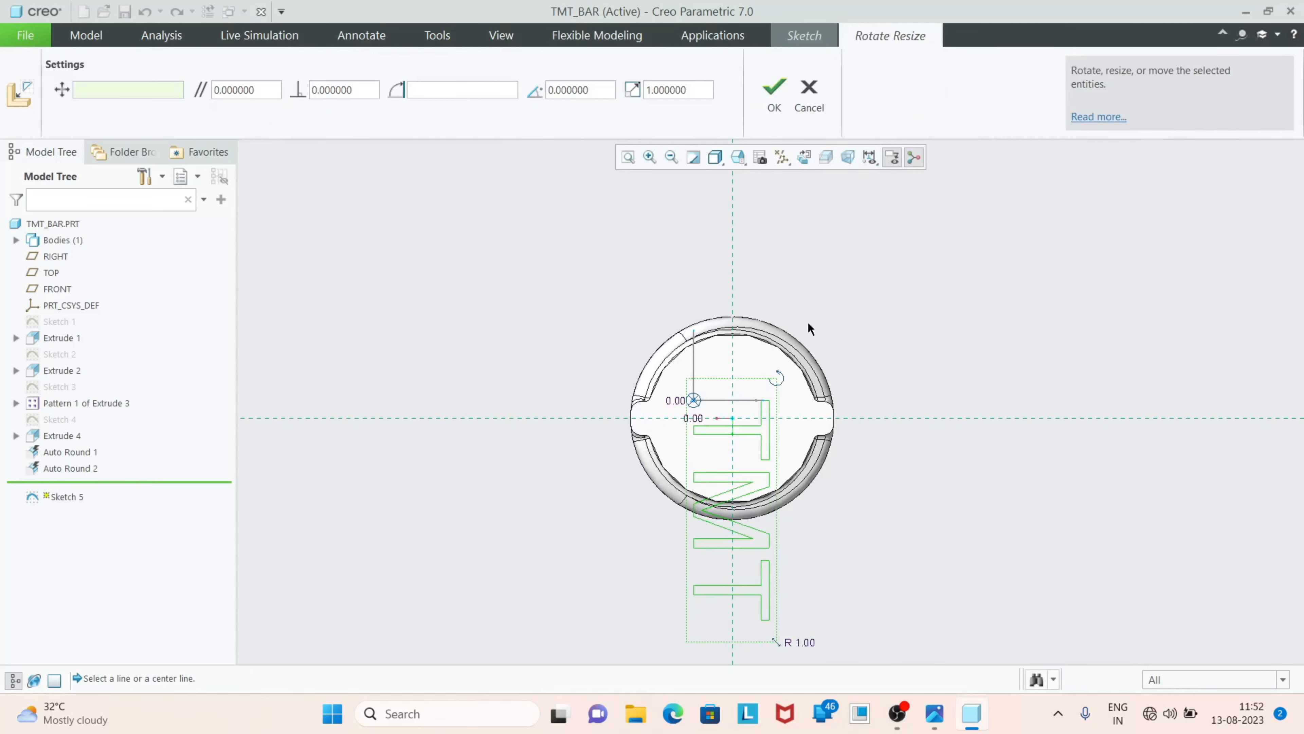
{"action": "mouse_move", "coordinate": [778, 379]}
{"action": "left_mouse_down"}
{"action": "mouse_move", "coordinate": [720, 393]}
{"action": "mouse_move", "coordinate": [765, 367]}
{"action": "mouse_move", "coordinate": [746, 340]}
{"action": "mouse_move", "coordinate": [668, 302]}
{"action": "left_mouse_up"}
{"action": "scroll", "coordinate": [804, 360], "scroll_direction": "down", "scroll_amount": 3}
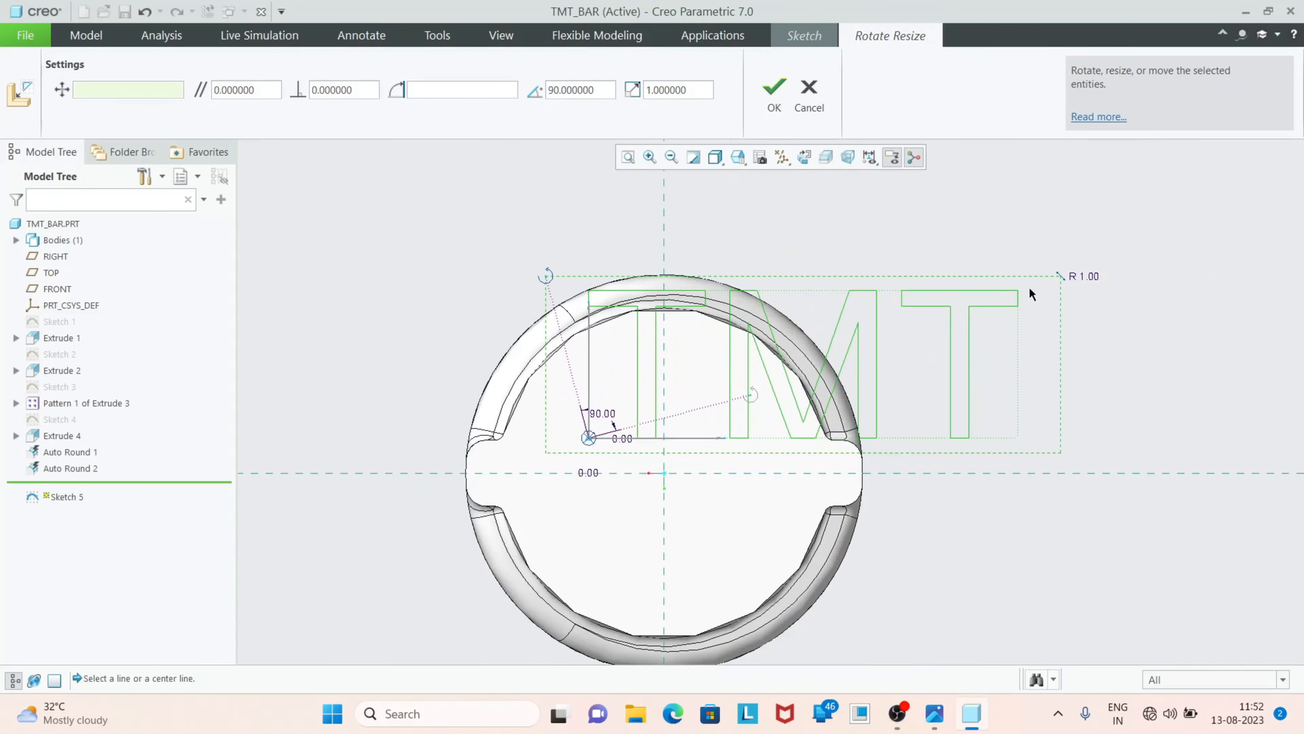
{"action": "left_click_drag", "start_coordinate": [1062, 277], "coordinate": [820, 360]}
{"action": "left_click_drag", "start_coordinate": [588, 438], "coordinate": [559, 508]}
{"action": "left_click_drag", "start_coordinate": [791, 438], "coordinate": [832, 415]}
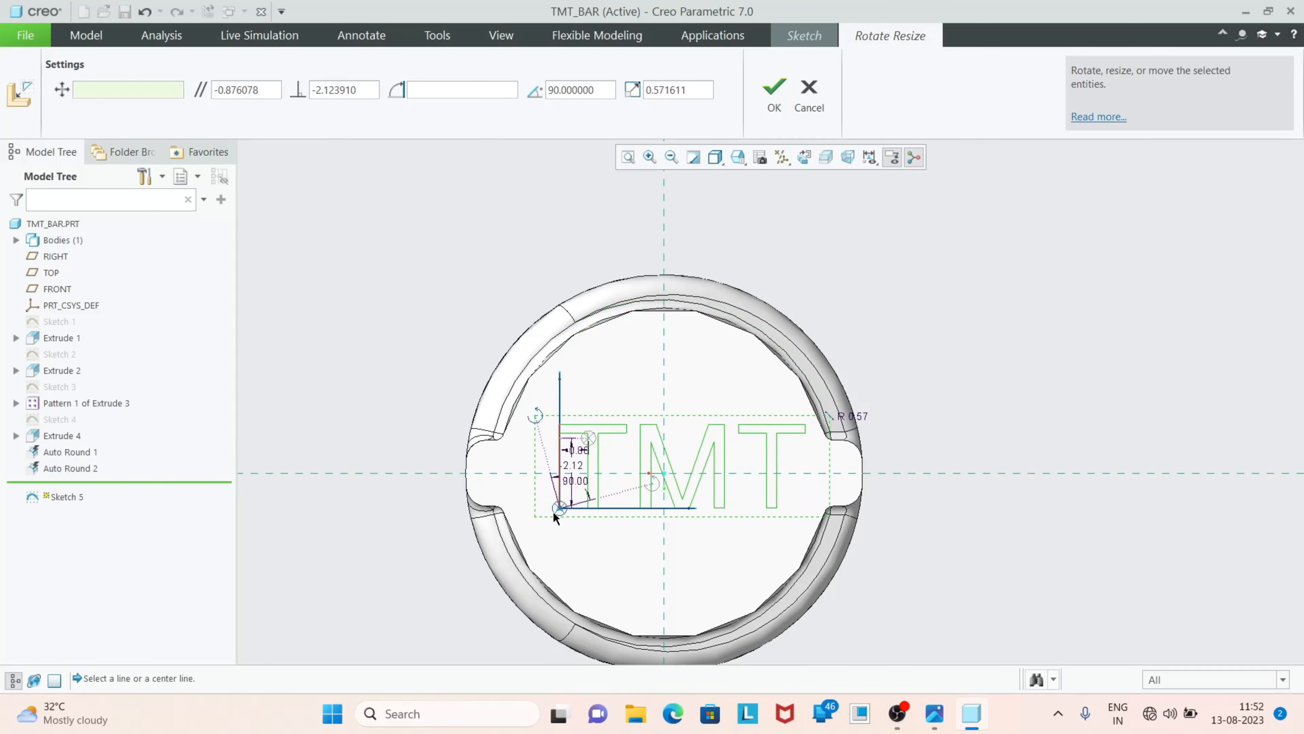
{"action": "left_click_drag", "start_coordinate": [559, 508], "coordinate": [541, 512]}
{"action": "left_click", "coordinate": [774, 92]}
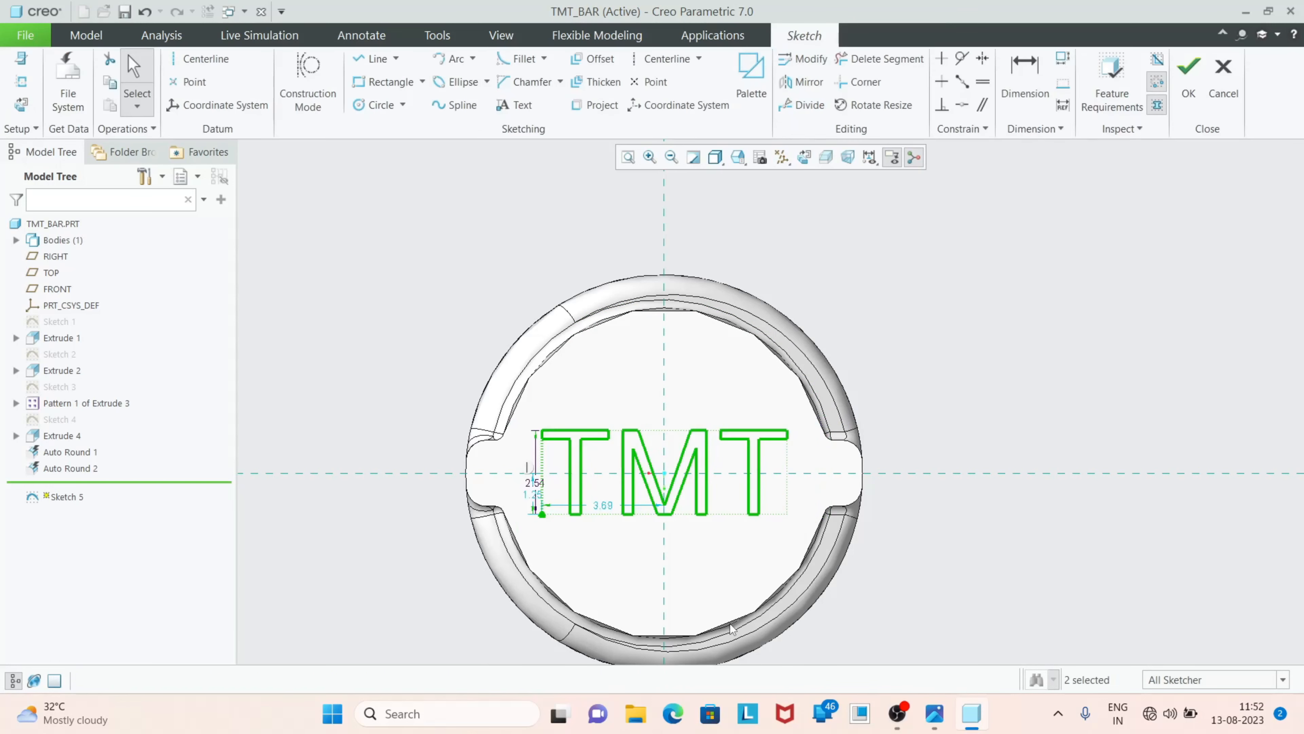
Set the TMT text's horizontal distance from the vertical reference to 3.70 and its height to 2.50
{"action": "scroll", "coordinate": [667, 519], "scroll_direction": "up", "scroll_amount": 3}
{"action": "double_click", "coordinate": [524, 447]}
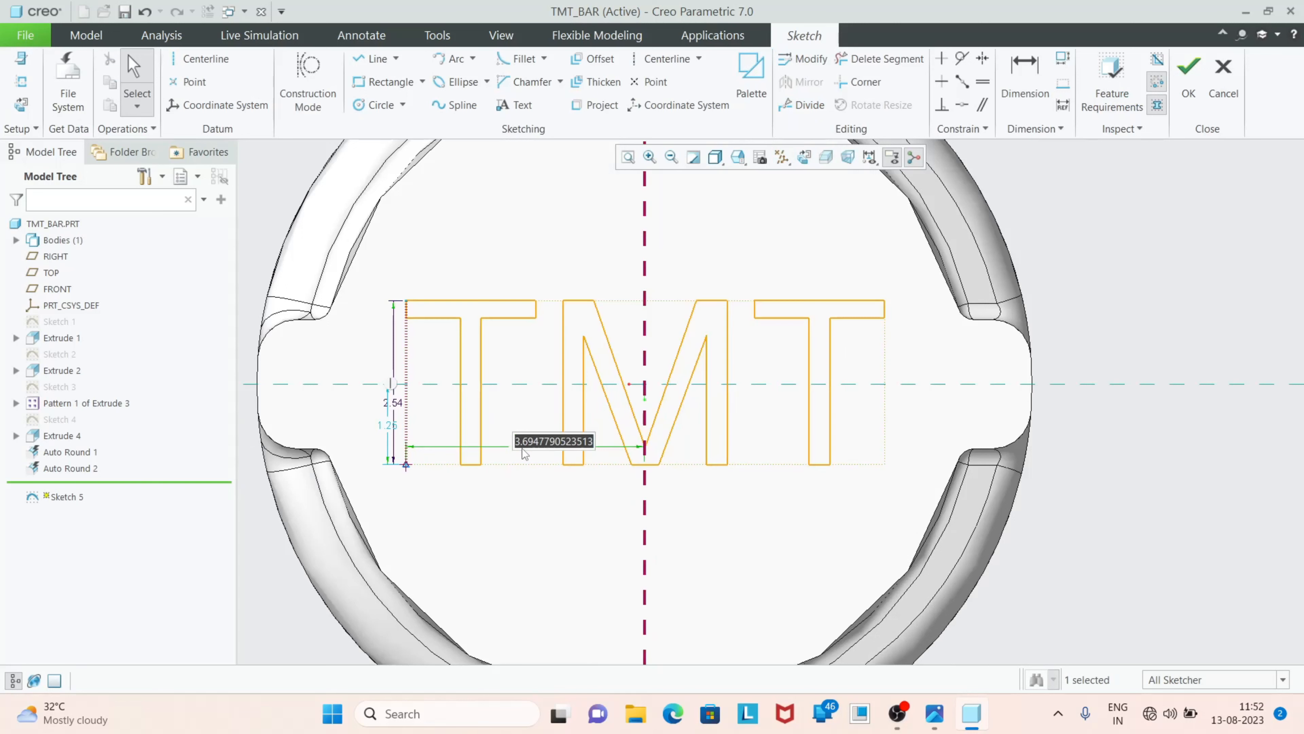
{"action": "type", "text": "3.70"}
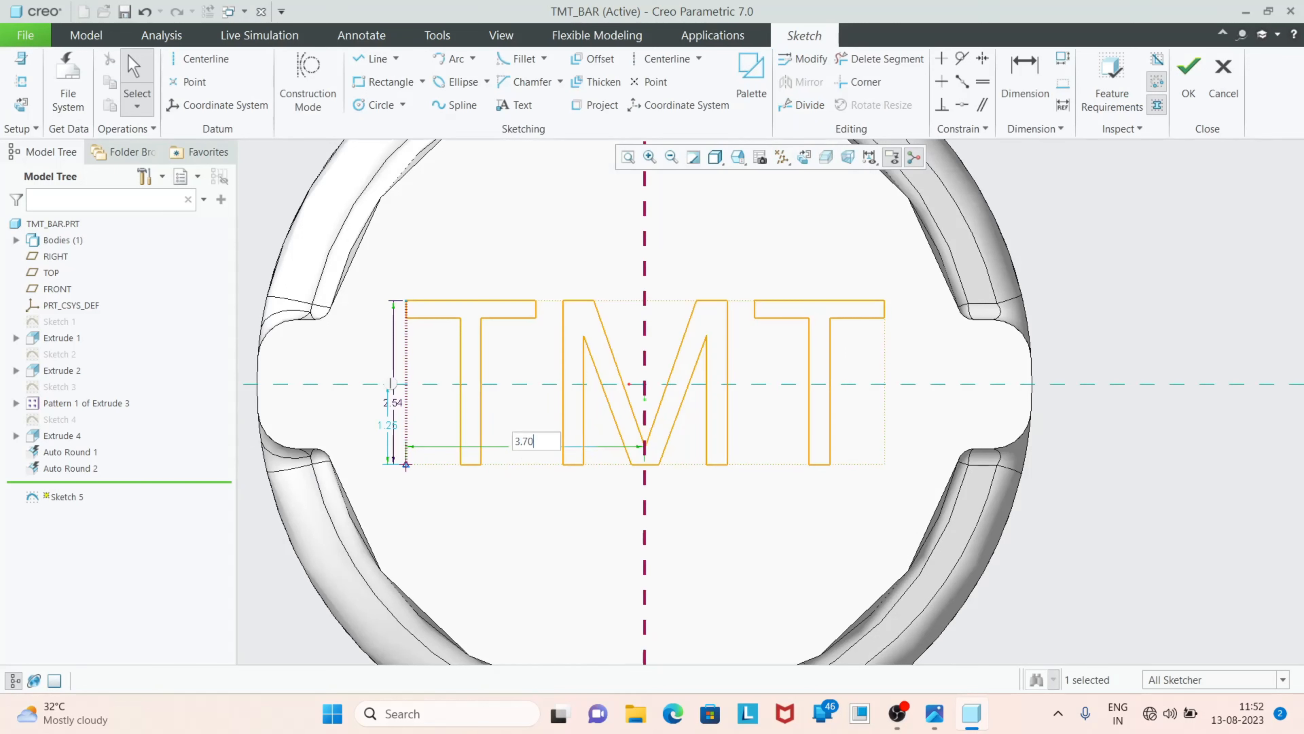
{"action": "key", "text": "Return"}
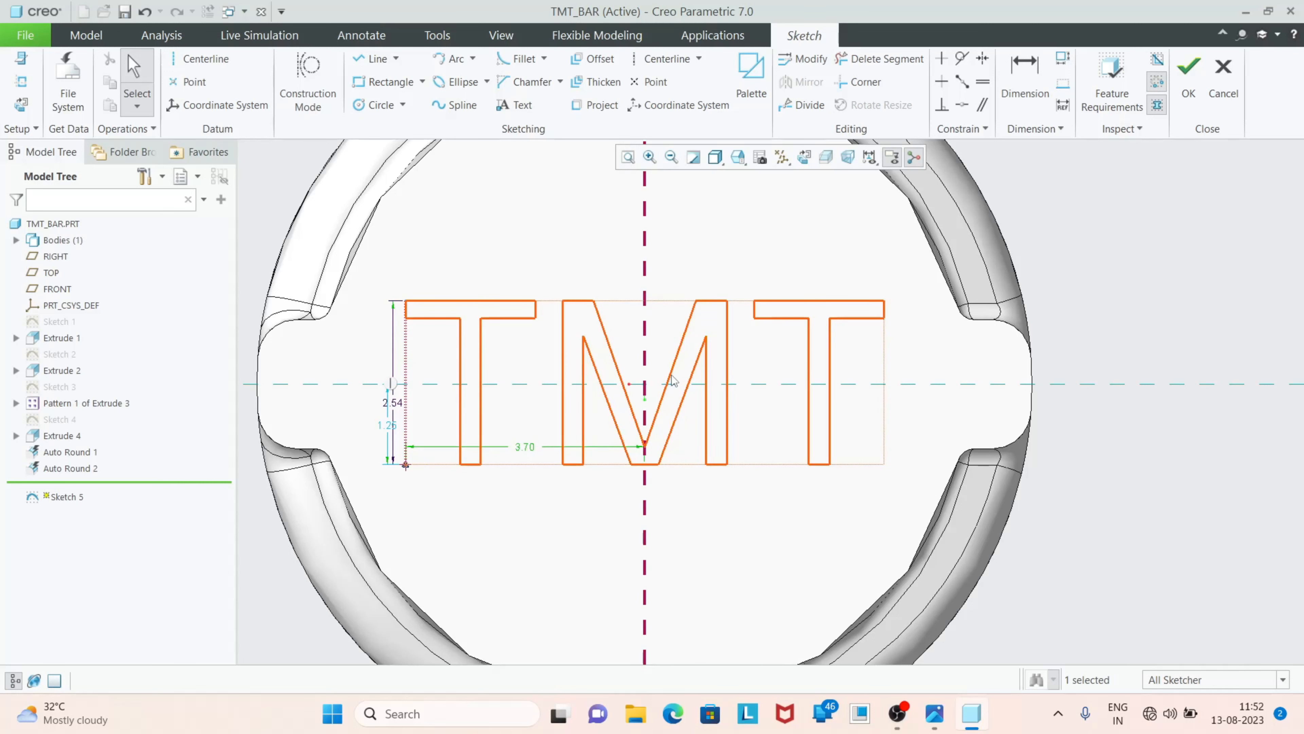
{"action": "double_click", "coordinate": [393, 403]}
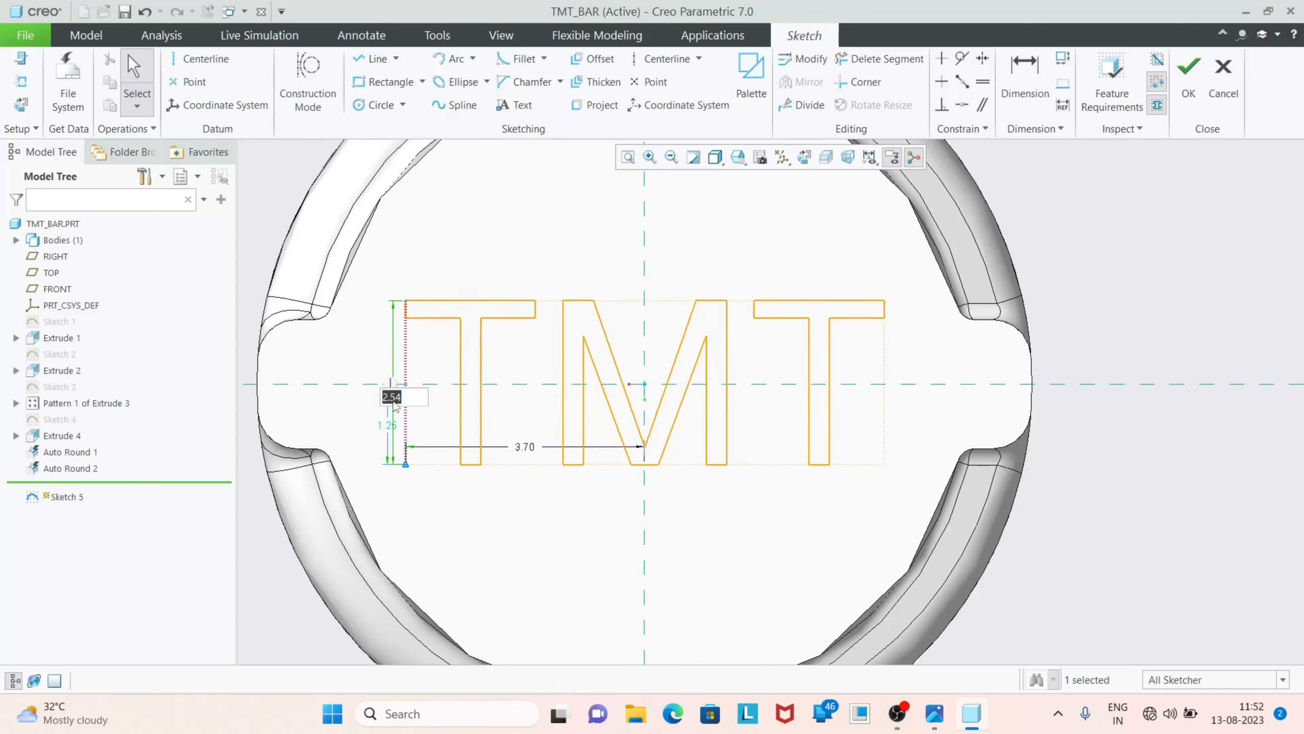
{"action": "type", "text": "2."}
{"action": "key", "text": "Return"}
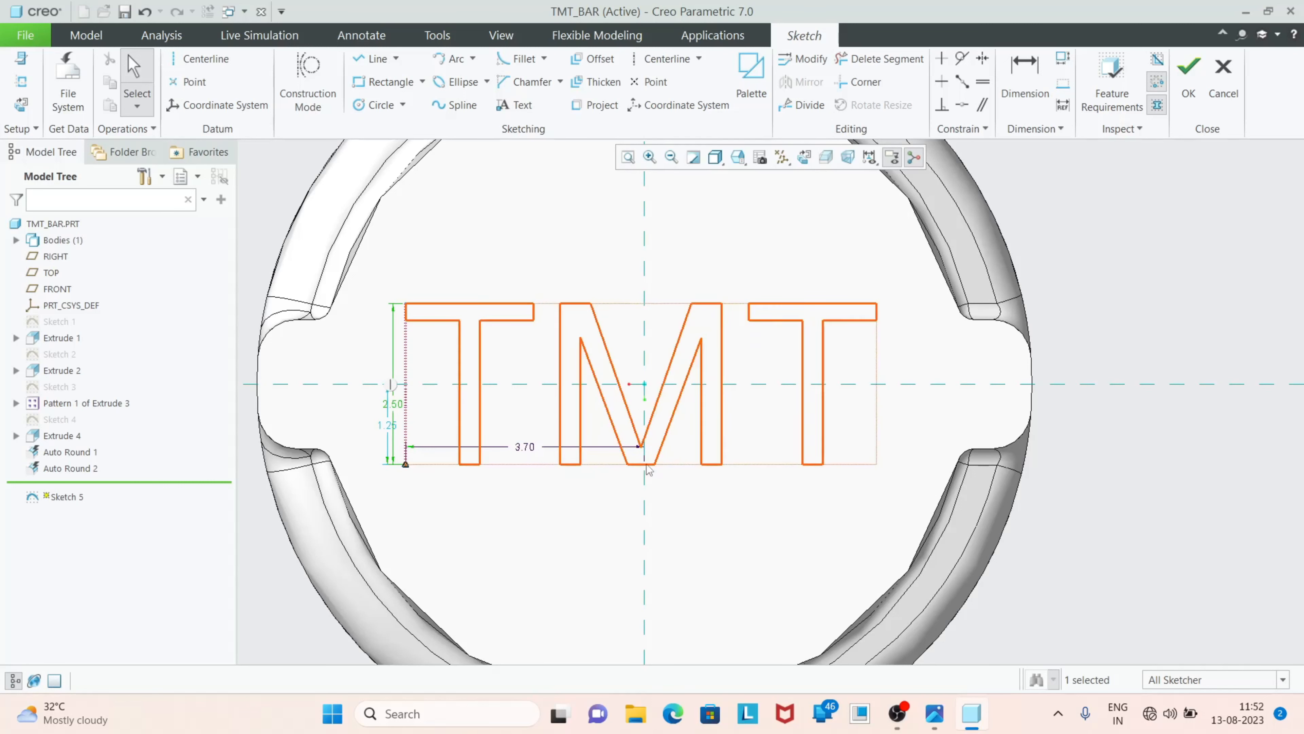
Try a horizontal distance of 3.75 between the text's start corner and the vertical reference
{"action": "scroll", "coordinate": [637, 449], "scroll_direction": "up", "scroll_amount": 2}
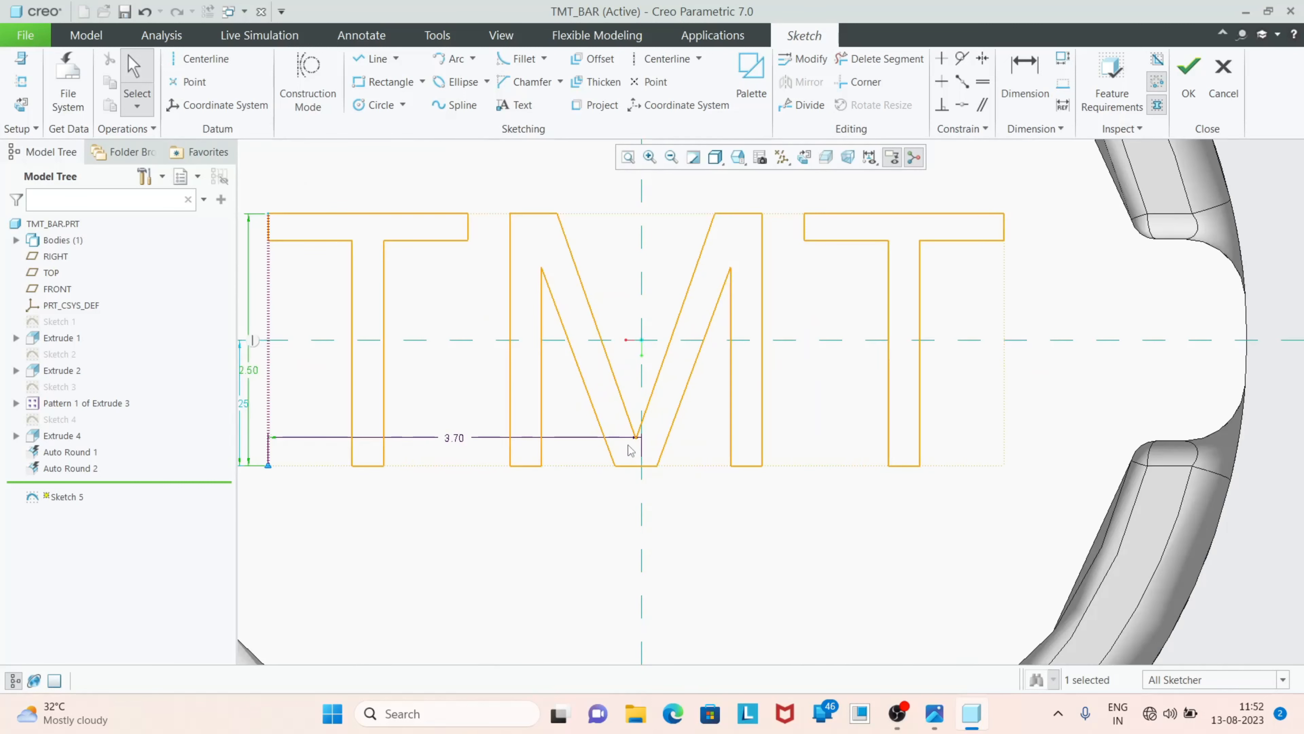
{"action": "double_click", "coordinate": [454, 441]}
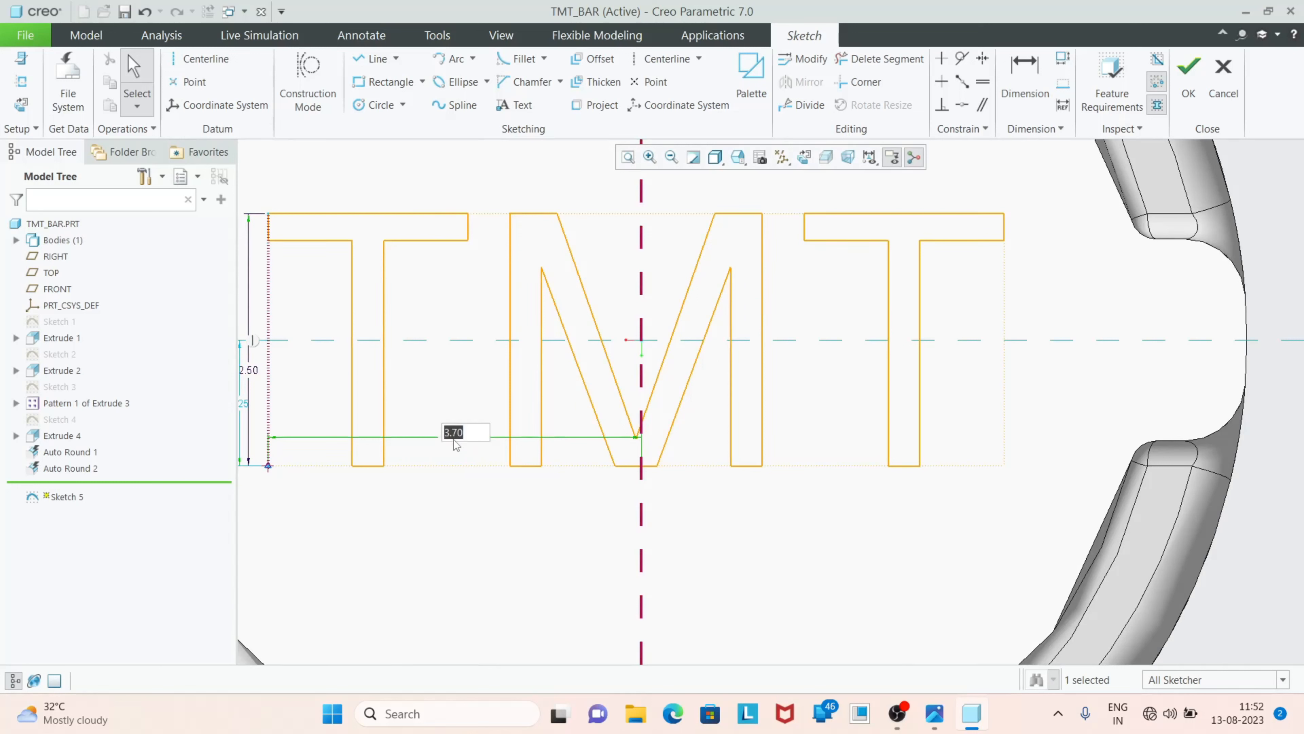
{"action": "key", "text": "Return"}
{"action": "double_click", "coordinate": [463, 444]}
{"action": "type", "text": "3.75"}
{"action": "key", "text": "Return"}
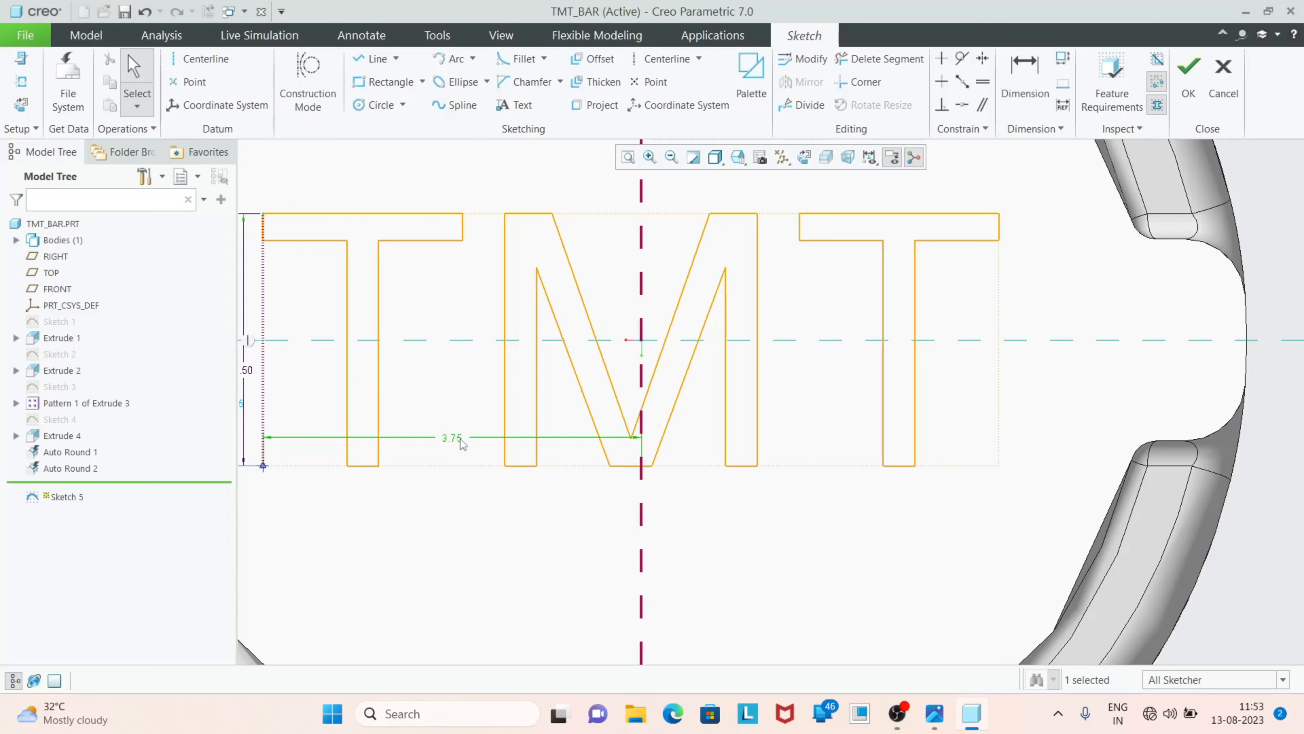
Set the text's horizontal distance from the vertical reference to 3.65 and finish the sketch
{"action": "double_click", "coordinate": [462, 444]}
{"action": "type", "text": "3.65"}
{"action": "key", "text": "Return"}
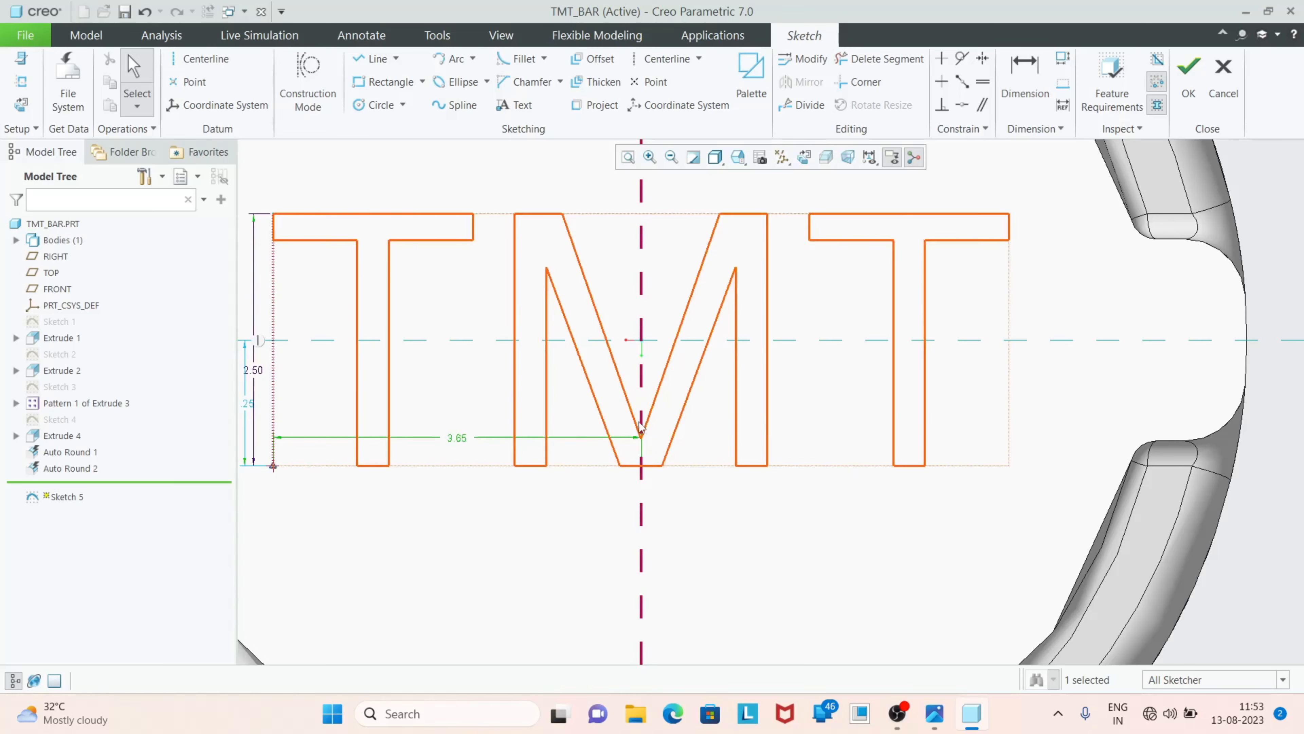
{"action": "scroll", "coordinate": [725, 431], "scroll_direction": "up", "scroll_amount": 3}
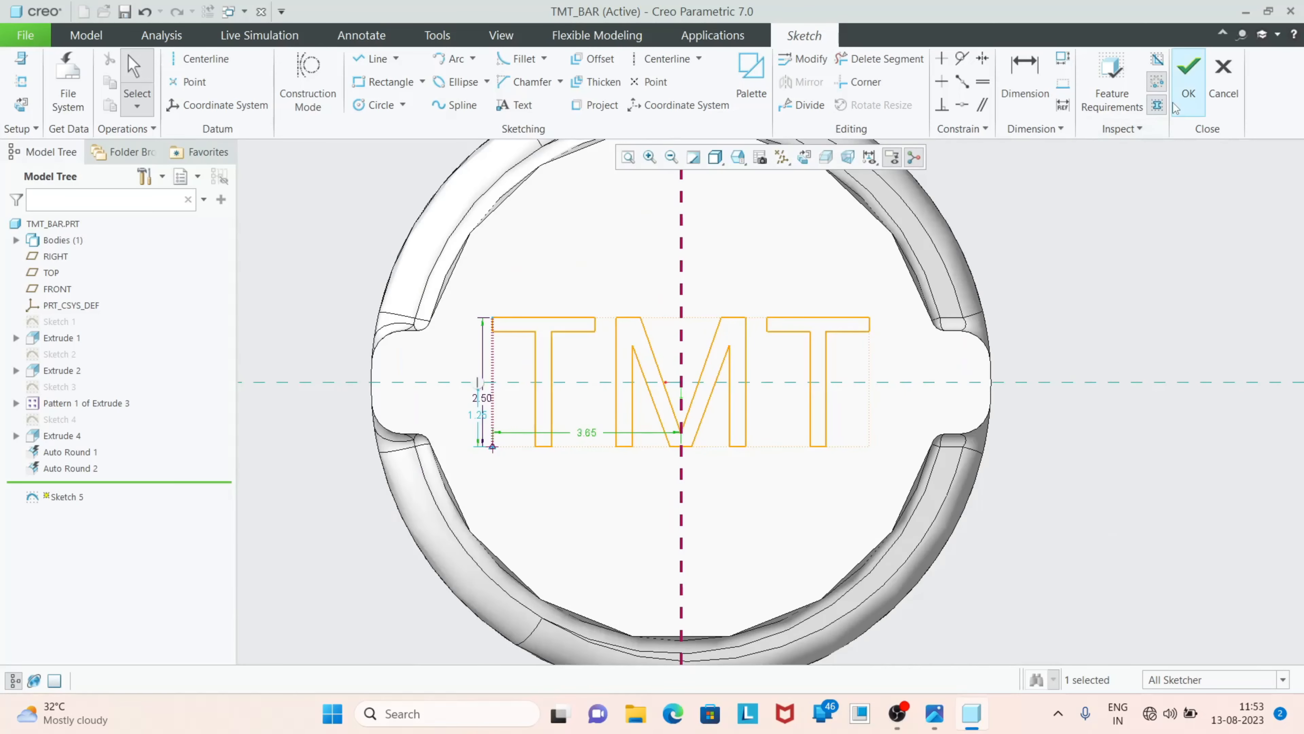
{"action": "left_click", "coordinate": [1188, 78]}
Extrude the TMT text sketch as a solid from the bar's end face with a depth of 0.10
{"action": "left_click", "coordinate": [570, 106]}
{"action": "middle_click_drag", "start_coordinate": [1010, 457], "coordinate": [1034, 470]}
{"action": "scroll", "coordinate": [491, 421], "scroll_direction": "down", "scroll_amount": 5}
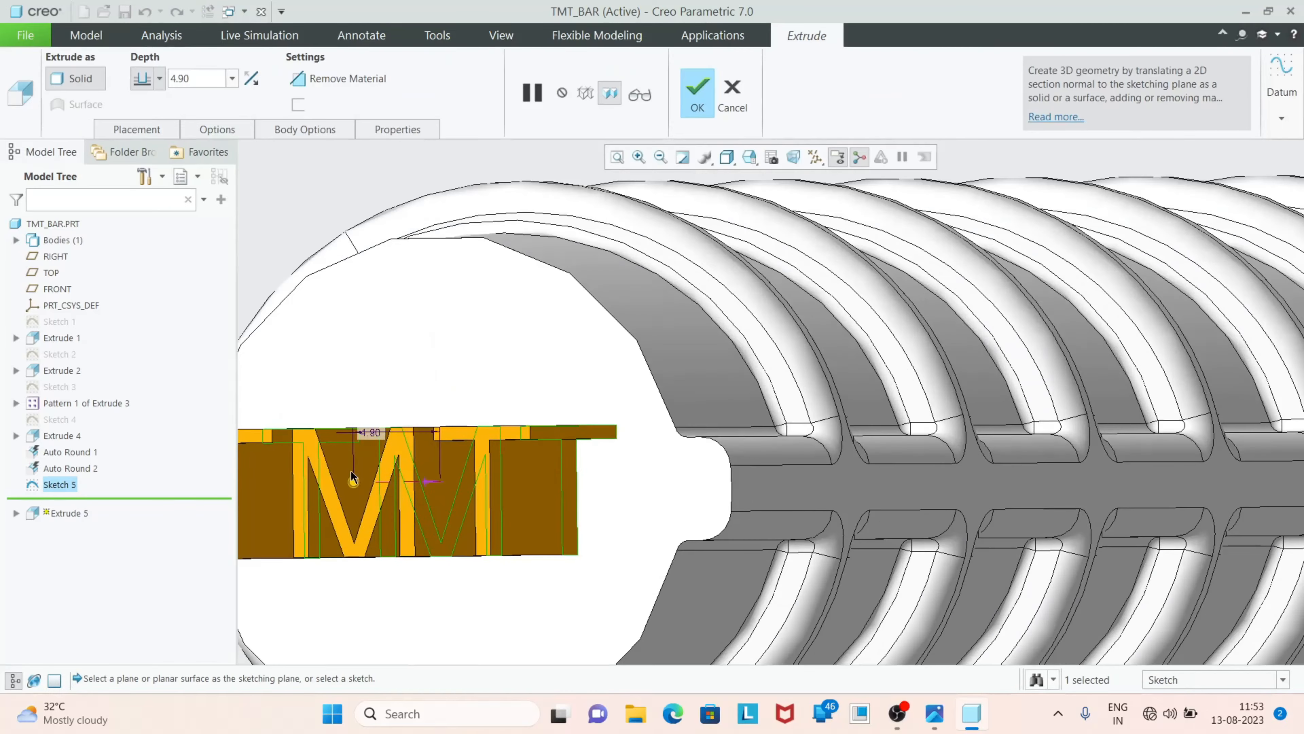
{"action": "left_click_drag", "start_coordinate": [354, 485], "coordinate": [442, 488]}
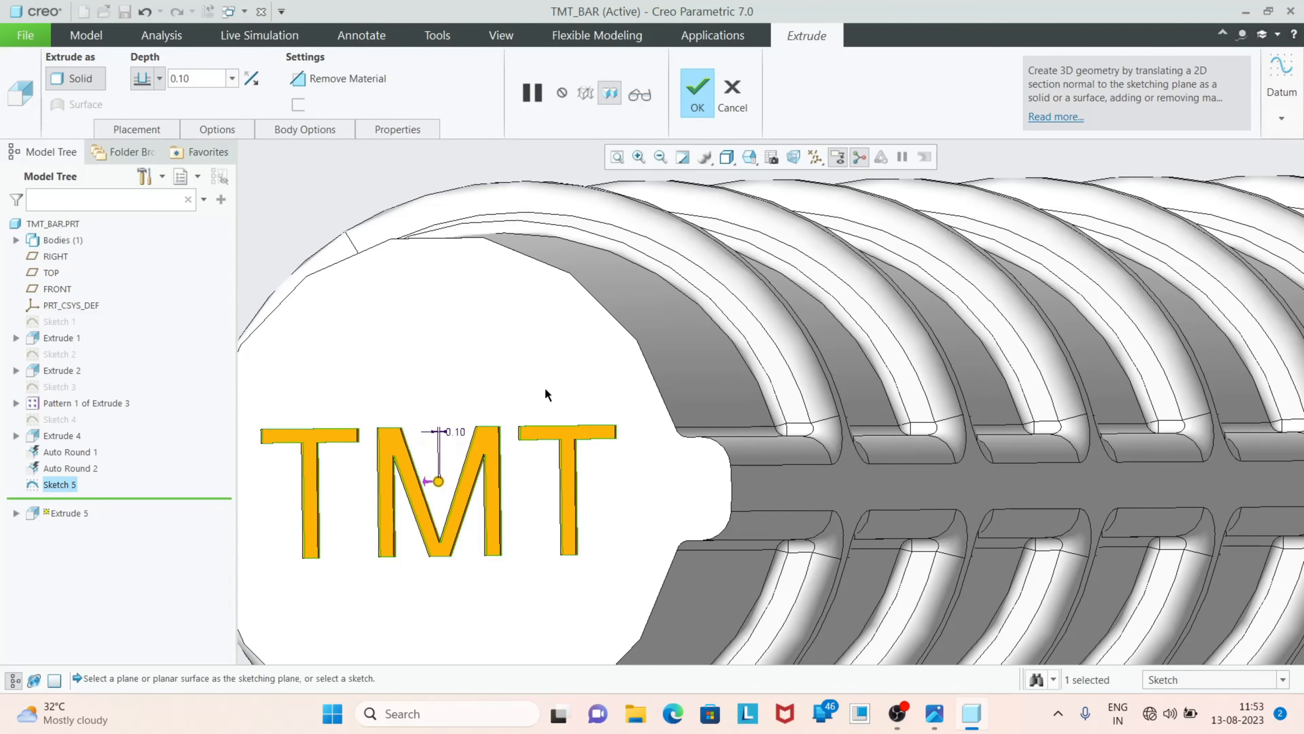
{"action": "left_click", "coordinate": [697, 90]}
Set the display style to Shading With Reflections and inspect the TMT lettering and the whole bar
{"action": "scroll", "coordinate": [604, 314], "scroll_direction": "up", "scroll_amount": 5}
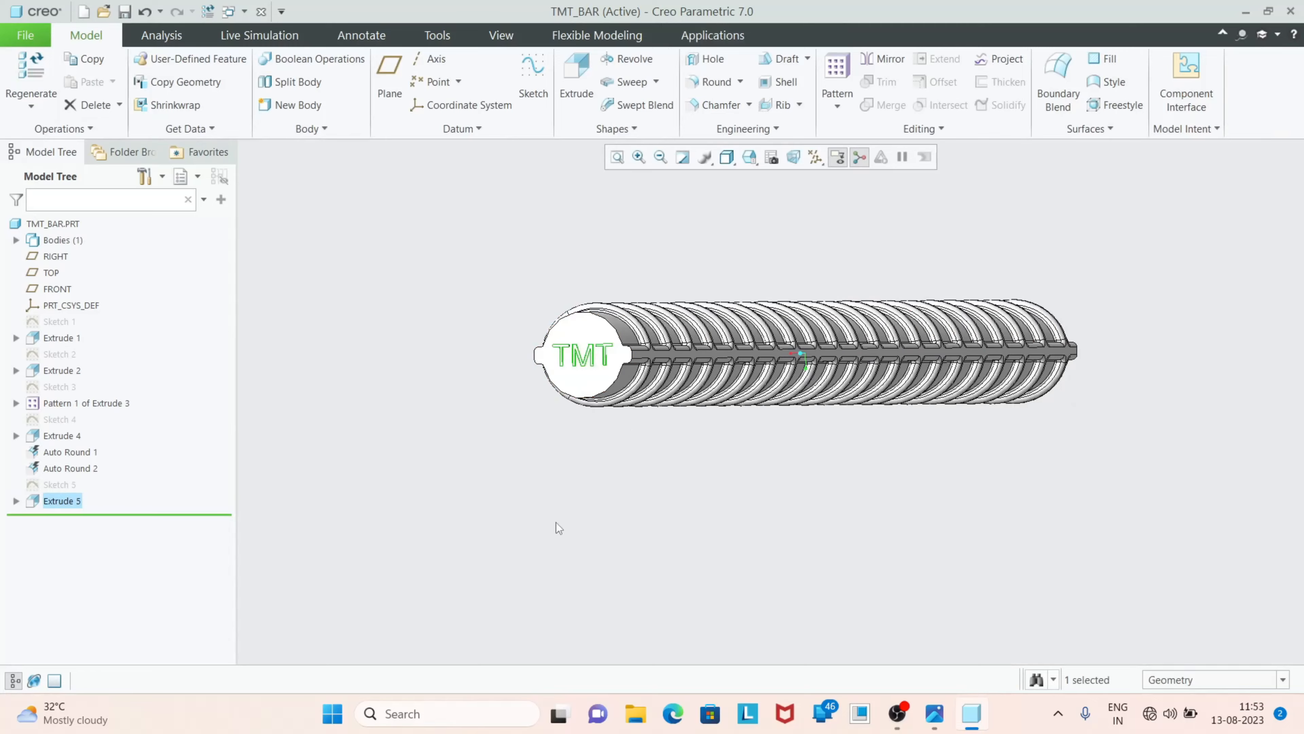
{"action": "middle_click_drag", "start_coordinate": [585, 360], "coordinate": [626, 404]}
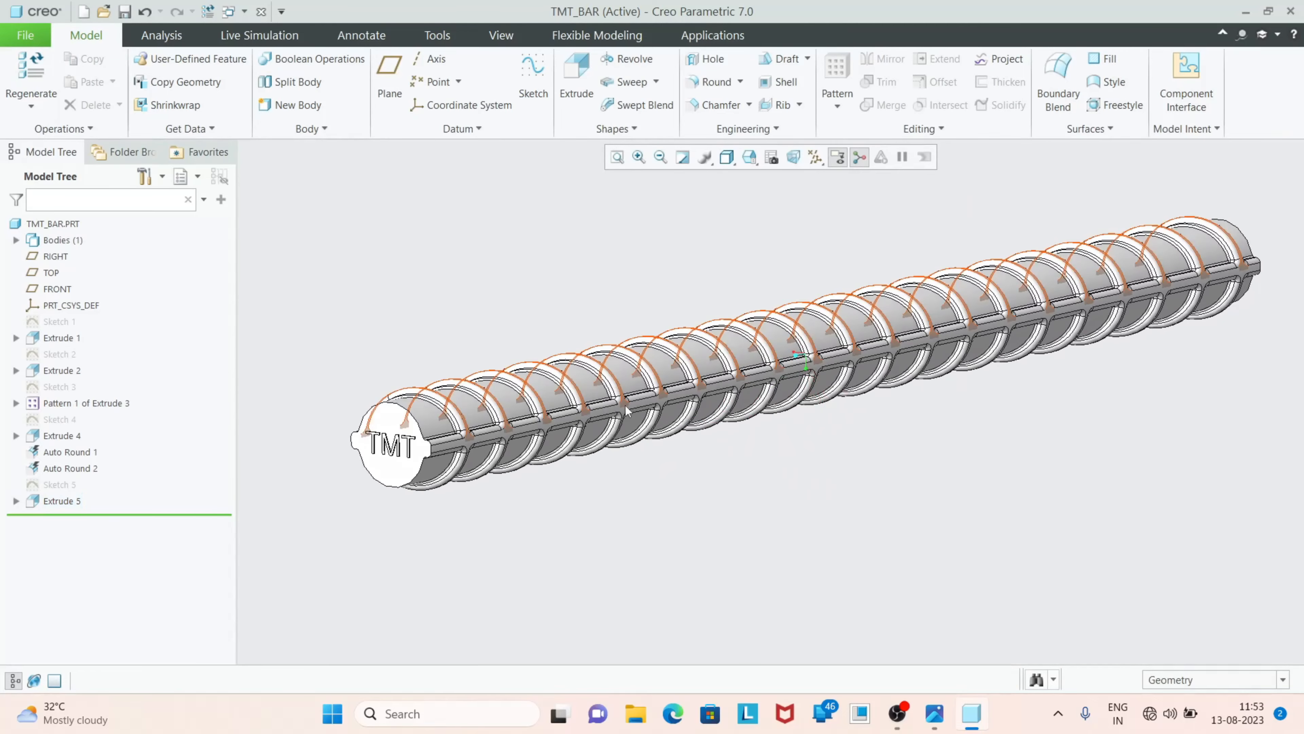
{"action": "left_click", "coordinate": [726, 157]}
{"action": "left_click", "coordinate": [739, 175]}
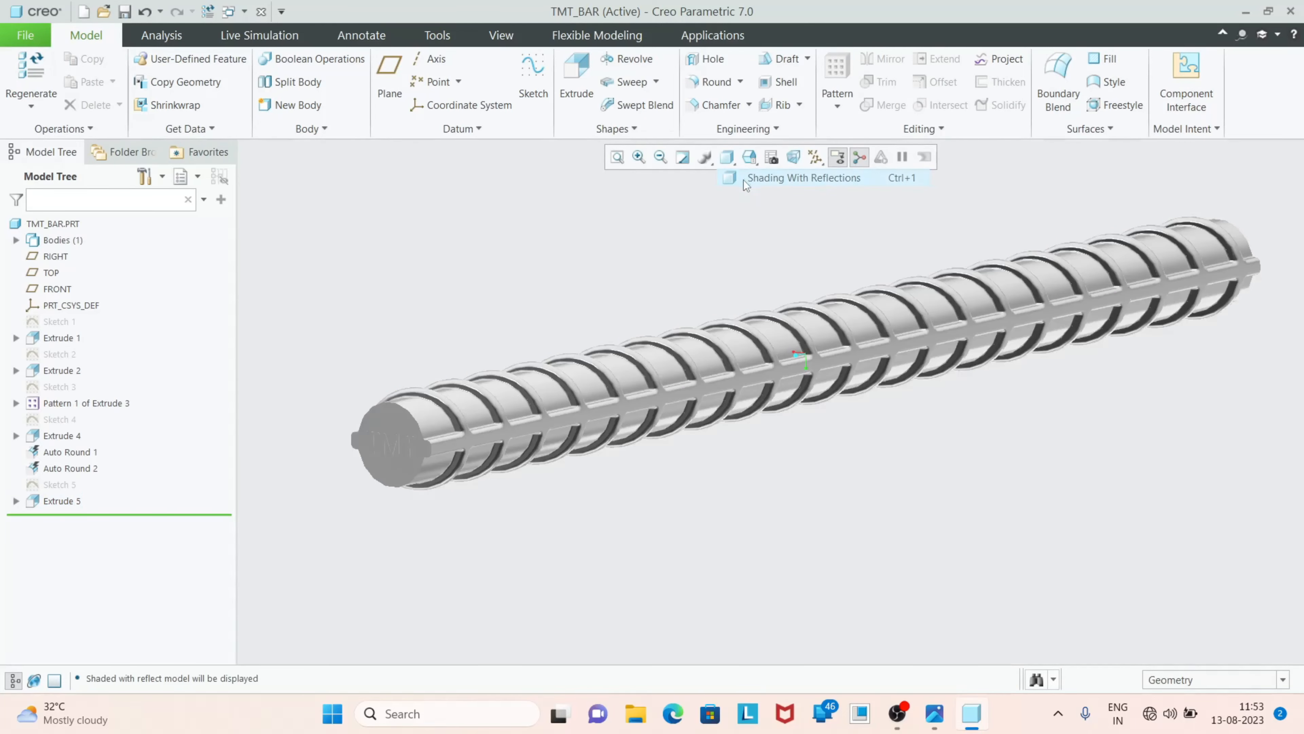
{"action": "mouse_move", "coordinate": [531, 541]}
{"action": "middle_mouse_down"}
{"action": "mouse_move", "coordinate": [559, 533]}
{"action": "mouse_move", "coordinate": [533, 536]}
{"action": "middle_mouse_up"}
{"action": "scroll", "coordinate": [480, 470], "scroll_direction": "up", "scroll_amount": 5}
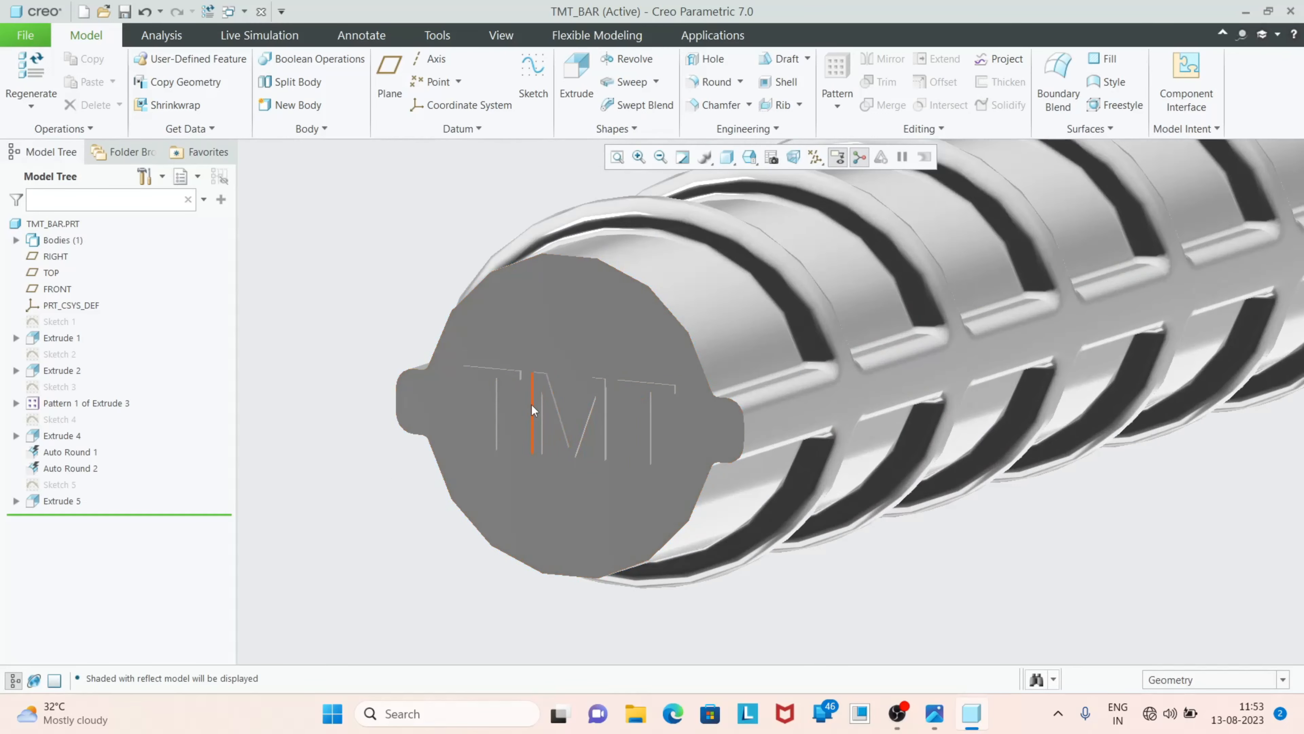
{"action": "scroll", "coordinate": [433, 447], "scroll_direction": "down", "scroll_amount": 4}
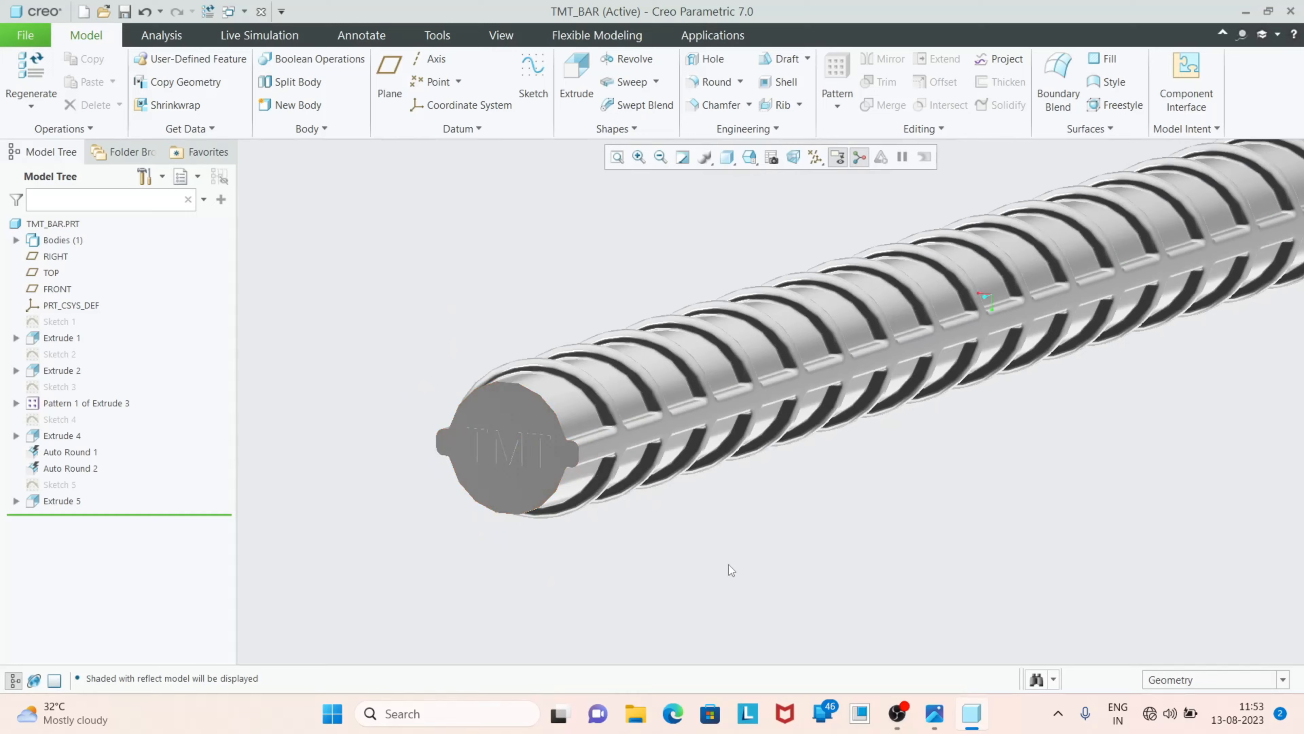
{"action": "scroll", "coordinate": [407, 569], "scroll_direction": "down", "scroll_amount": 4}
{"action": "middle_click_drag", "start_coordinate": [543, 532], "coordinate": [821, 427]}
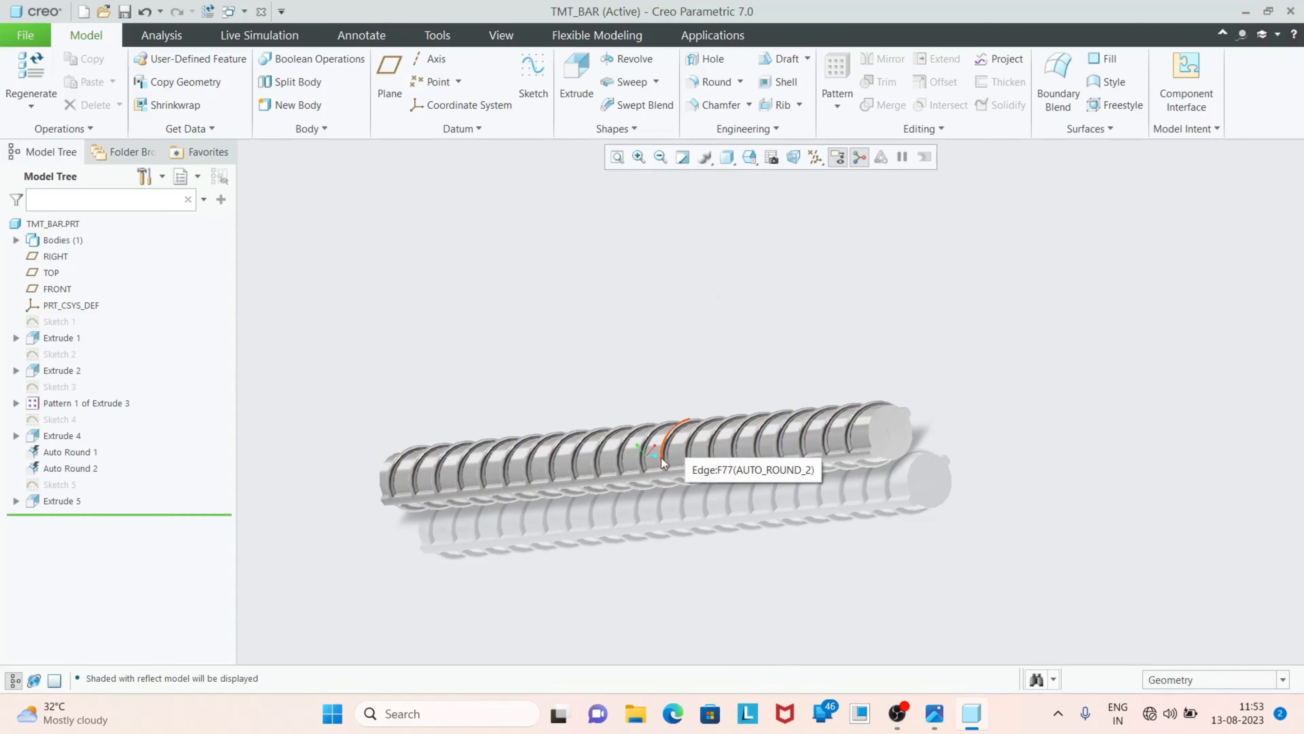
Turn off the floor reflection and shadow in the scene's environment settings and check the bar from another angle
{"action": "left_click", "coordinate": [493, 34]}
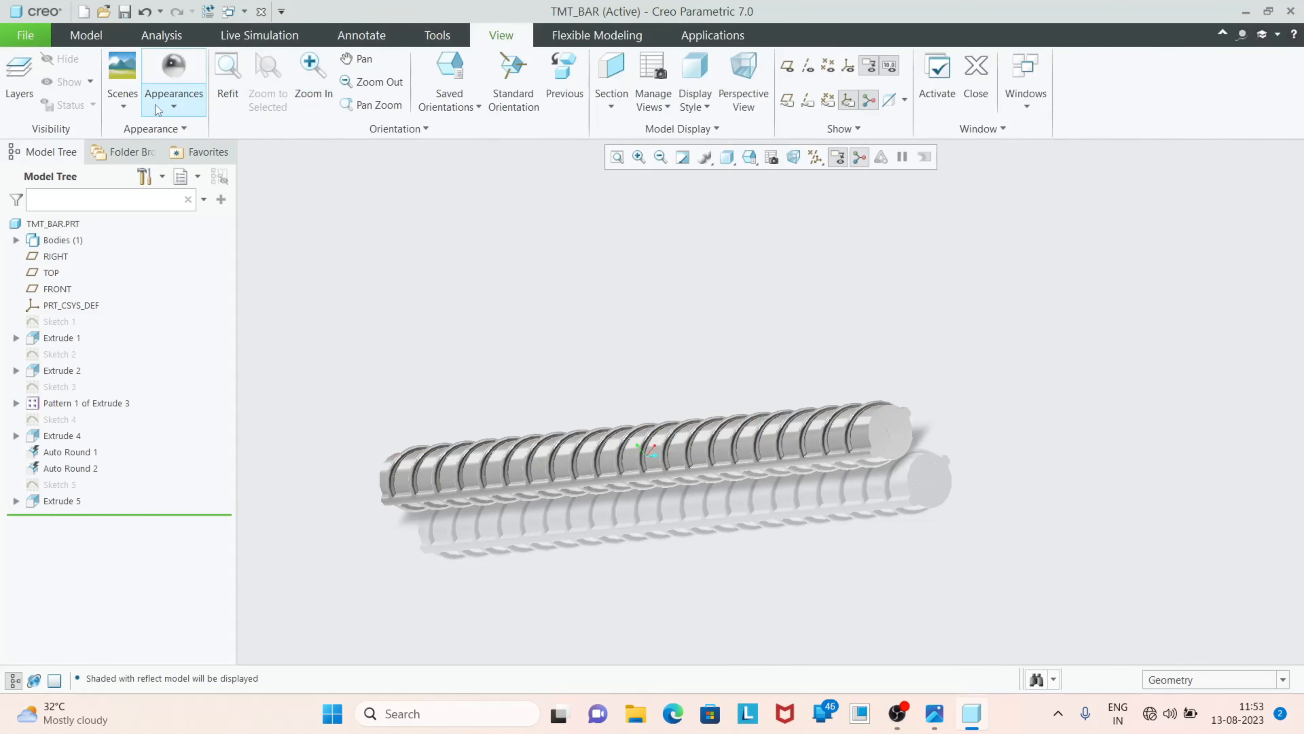
{"action": "left_click", "coordinate": [132, 106]}
{"action": "left_click", "coordinate": [155, 337]}
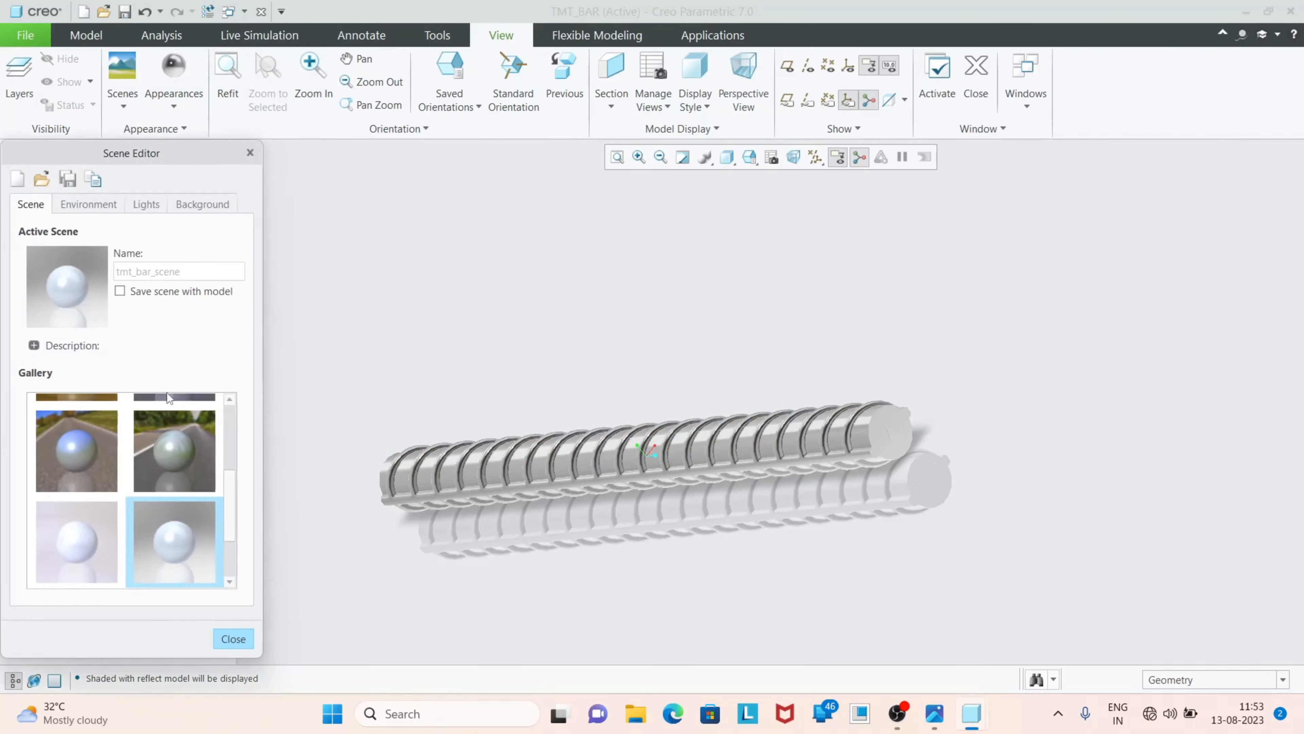
{"action": "left_click", "coordinate": [88, 204]}
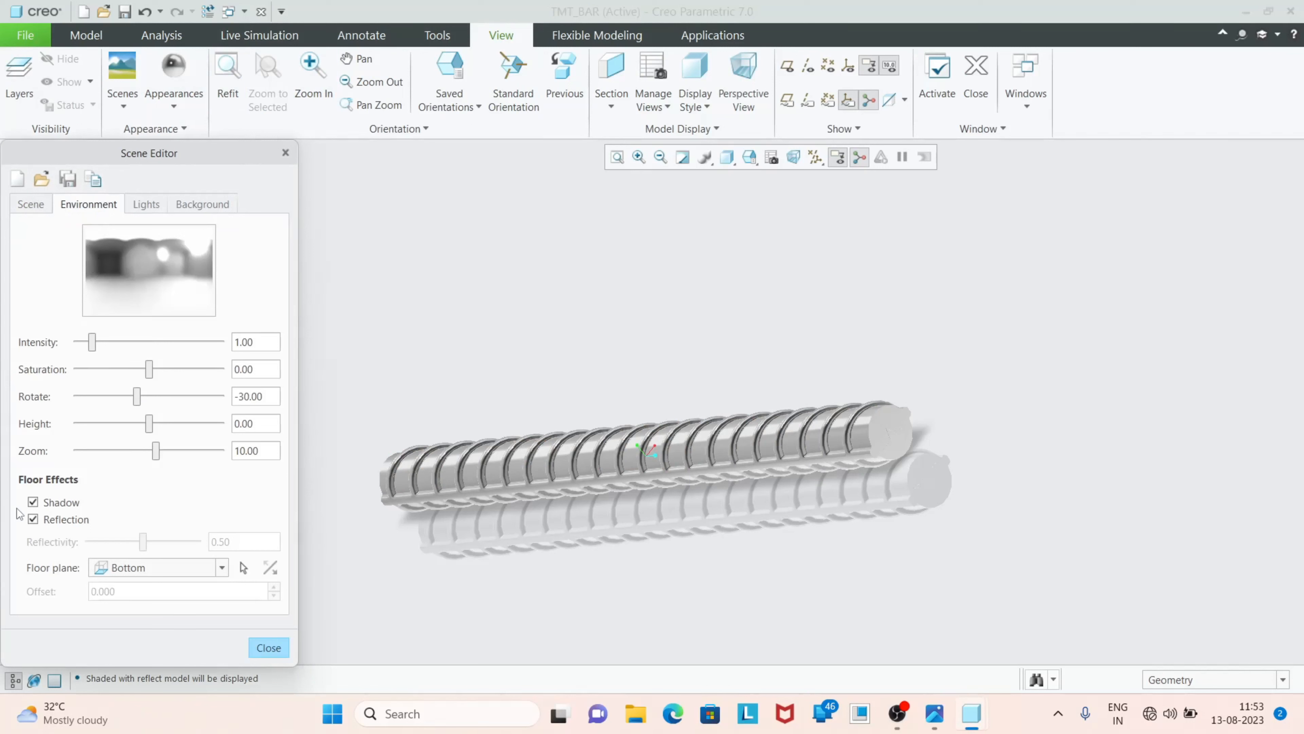
{"action": "left_click", "coordinate": [33, 519]}
{"action": "left_click", "coordinate": [33, 502]}
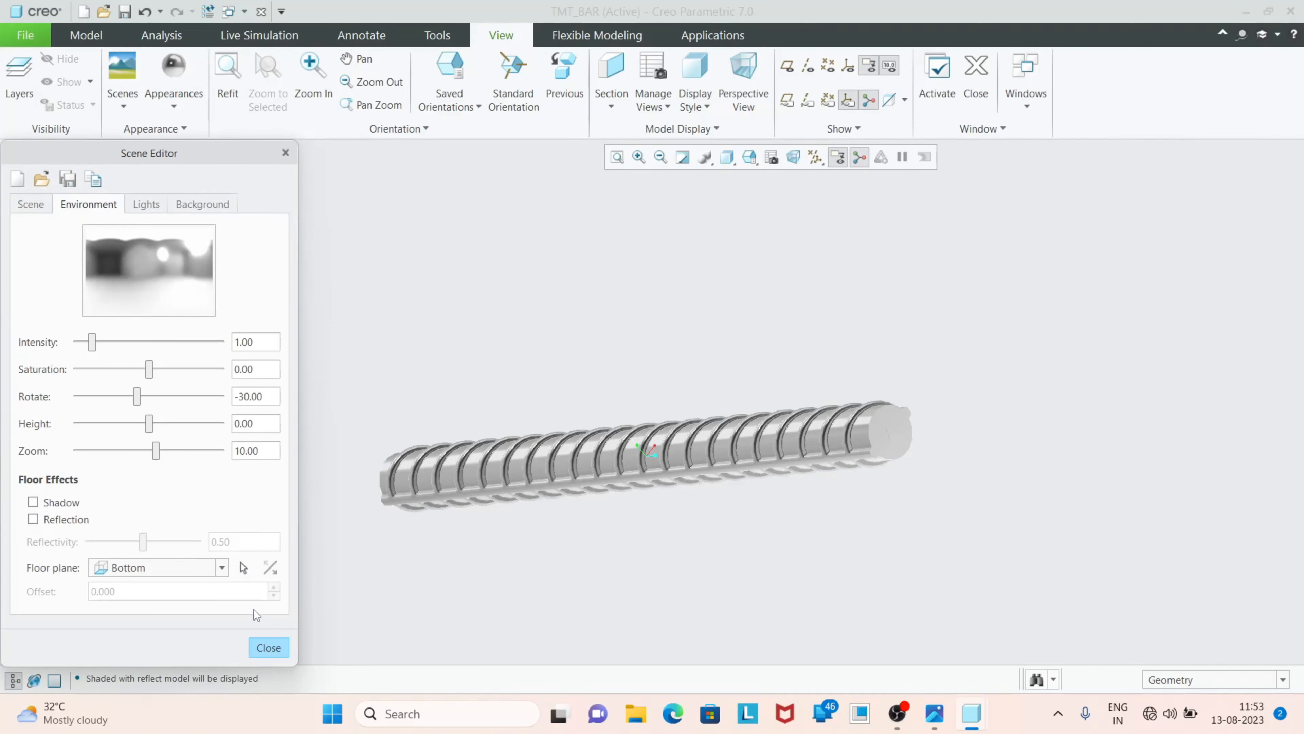
{"action": "mouse_move", "coordinate": [582, 519]}
{"action": "middle_mouse_down"}
{"action": "mouse_move", "coordinate": [611, 524]}
{"action": "mouse_move", "coordinate": [548, 340]}
{"action": "mouse_move", "coordinate": [608, 251]}
{"action": "mouse_move", "coordinate": [710, 323]}
{"action": "middle_mouse_up"}
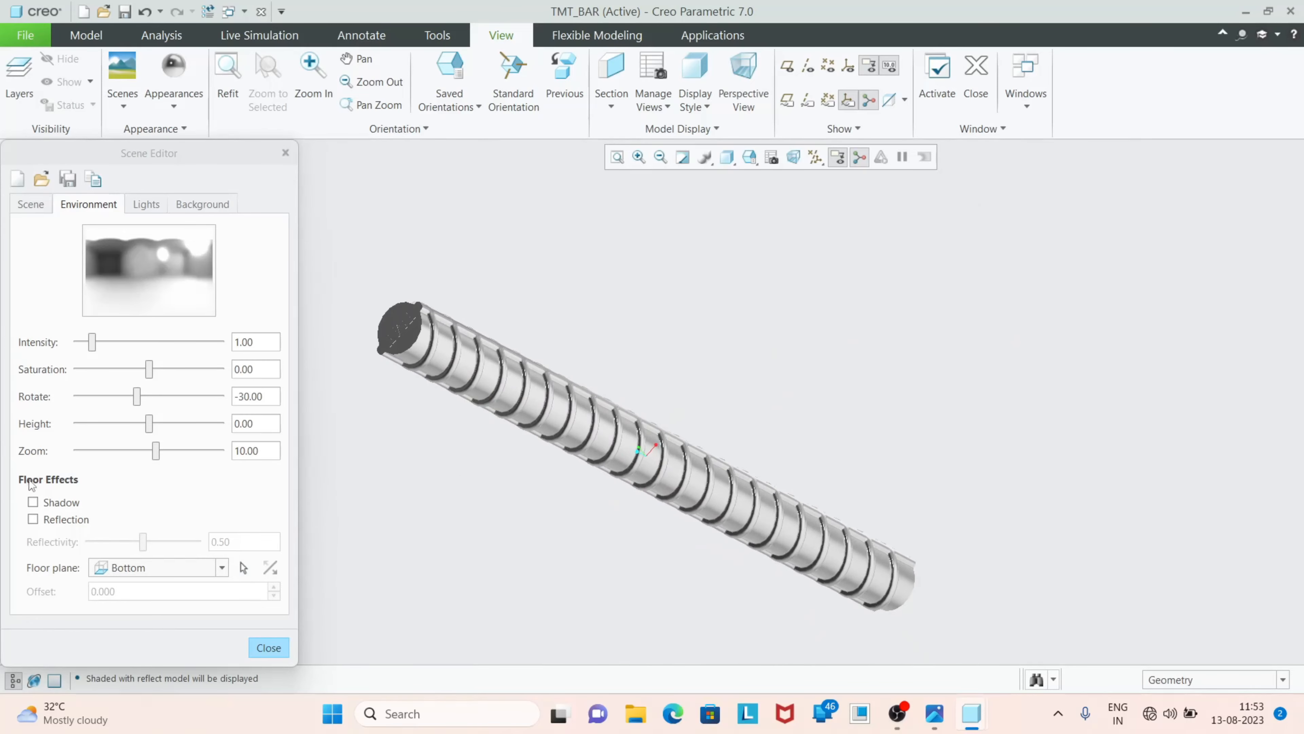
Turn on the floor shadow and reflection in the scene's environment settings and view the bar with its TMT end facing forward
{"action": "left_click", "coordinate": [33, 502]}
{"action": "mouse_move", "coordinate": [497, 478]}
{"action": "middle_mouse_down"}
{"action": "mouse_move", "coordinate": [539, 524]}
{"action": "mouse_move", "coordinate": [582, 513]}
{"action": "mouse_move", "coordinate": [553, 498]}
{"action": "mouse_move", "coordinate": [529, 535]}
{"action": "mouse_move", "coordinate": [550, 533]}
{"action": "mouse_move", "coordinate": [493, 506]}
{"action": "mouse_move", "coordinate": [462, 508]}
{"action": "middle_mouse_up"}
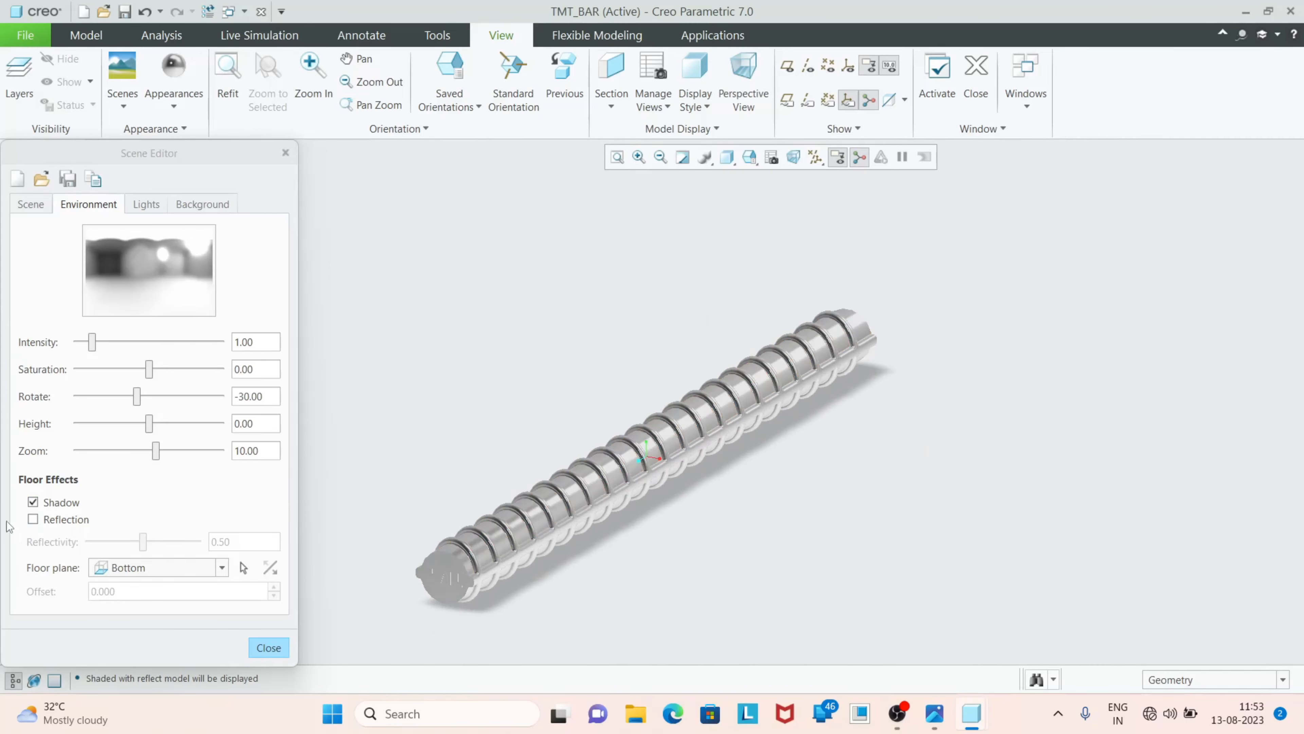
{"action": "left_click", "coordinate": [40, 520]}
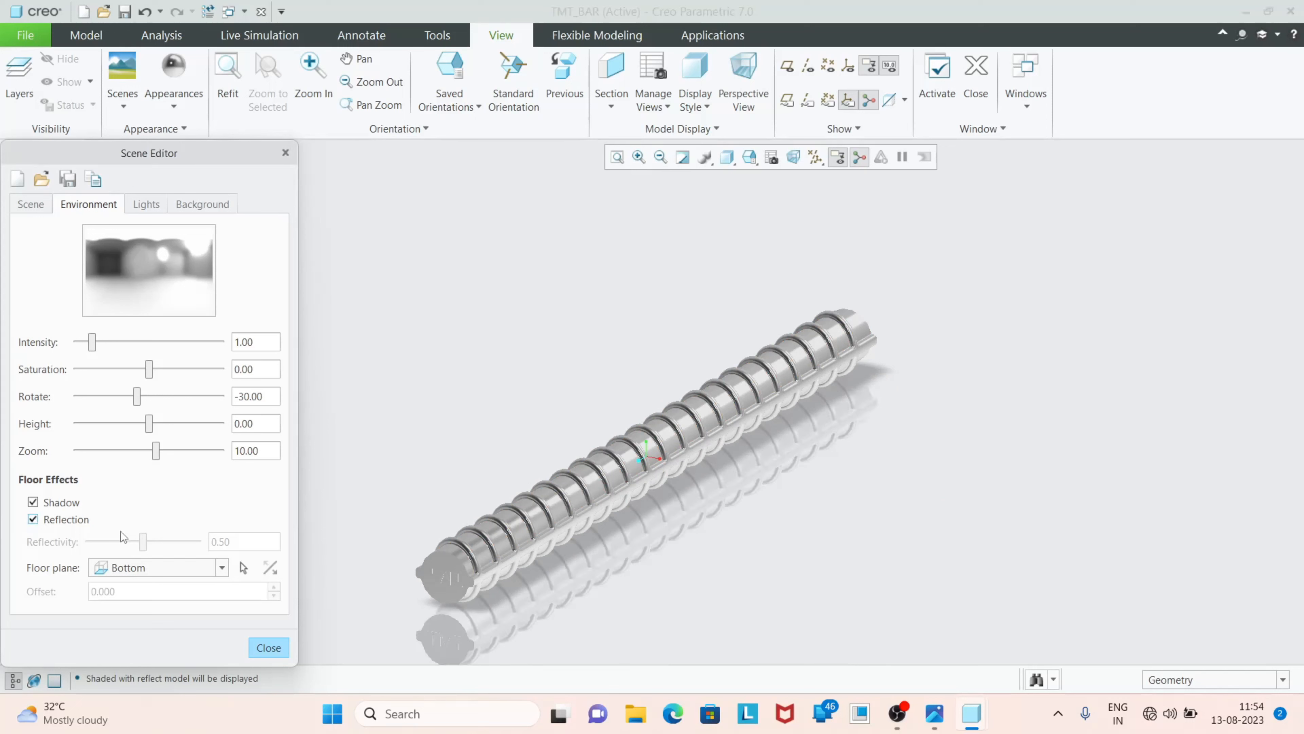
Try the Left, Bottom and Right floor planes for the bar's shadow and reflection
{"action": "left_click", "coordinate": [222, 568]}
{"action": "left_click", "coordinate": [141, 625]}
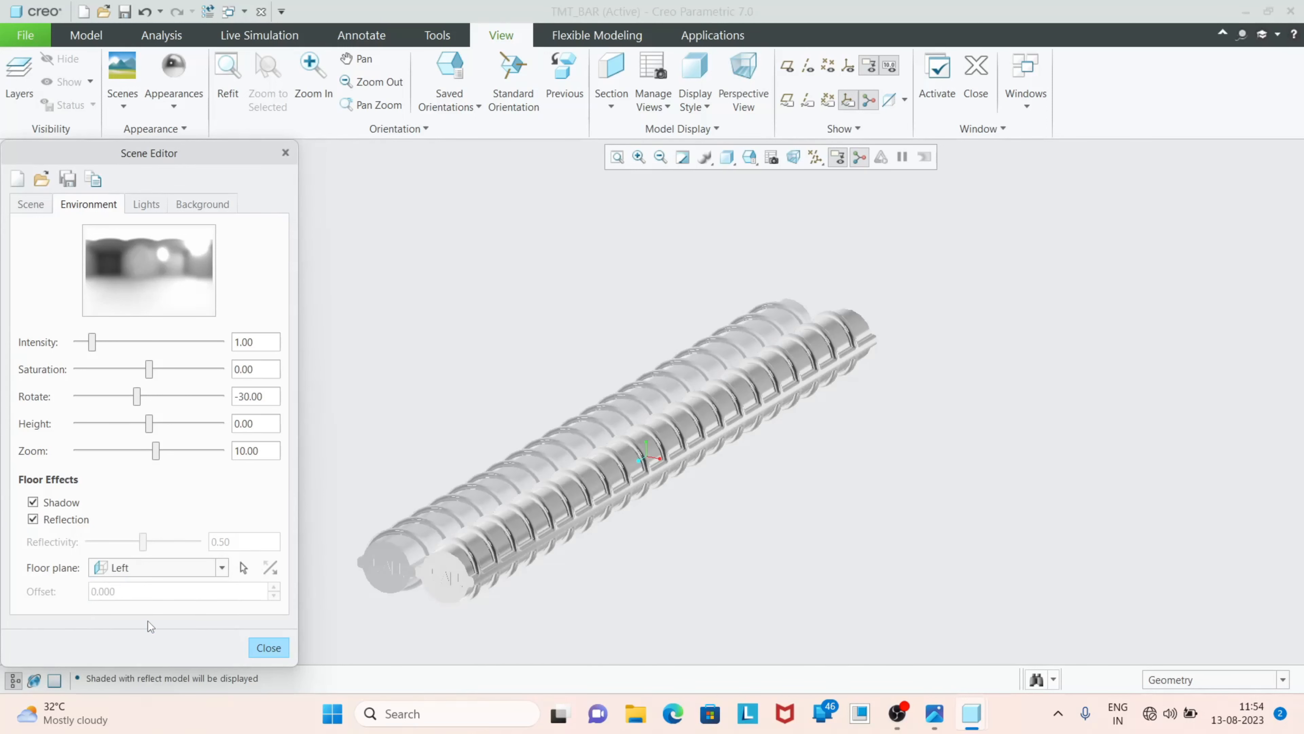
{"action": "left_click", "coordinate": [223, 568]}
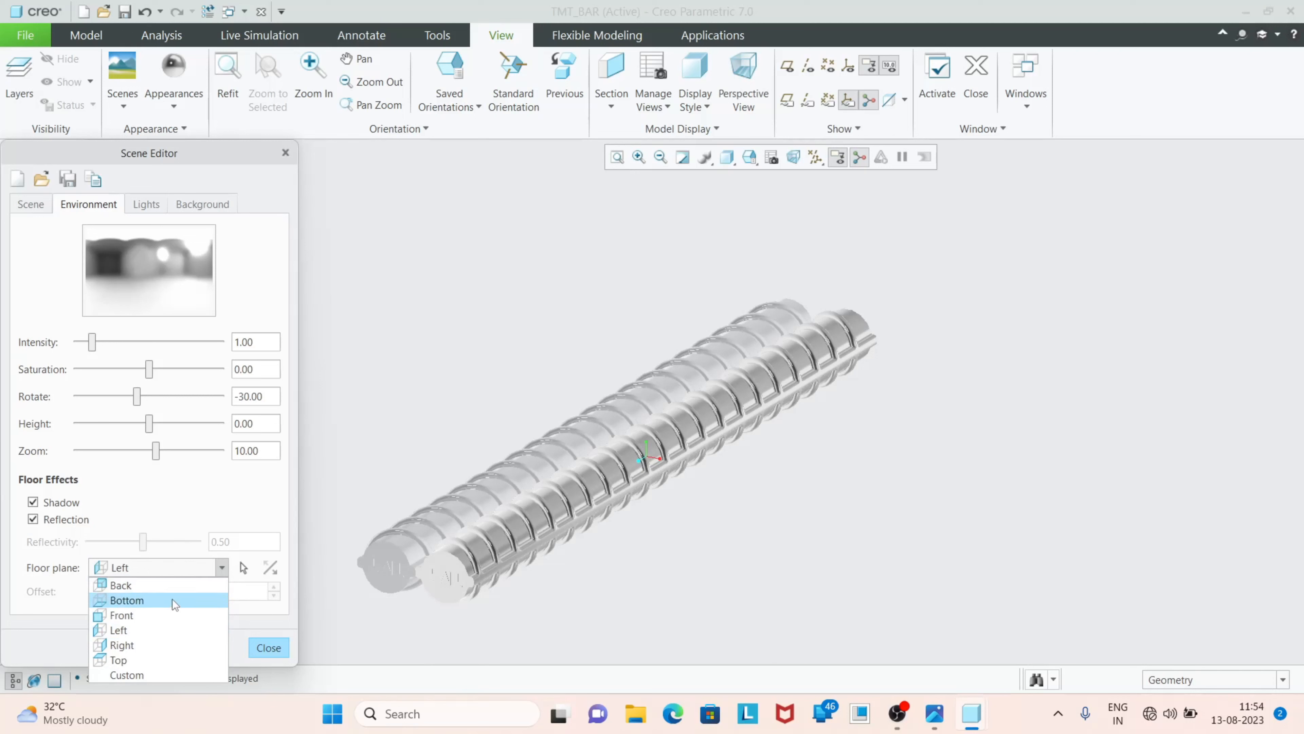
{"action": "left_click", "coordinate": [175, 601]}
{"action": "left_click", "coordinate": [223, 568]}
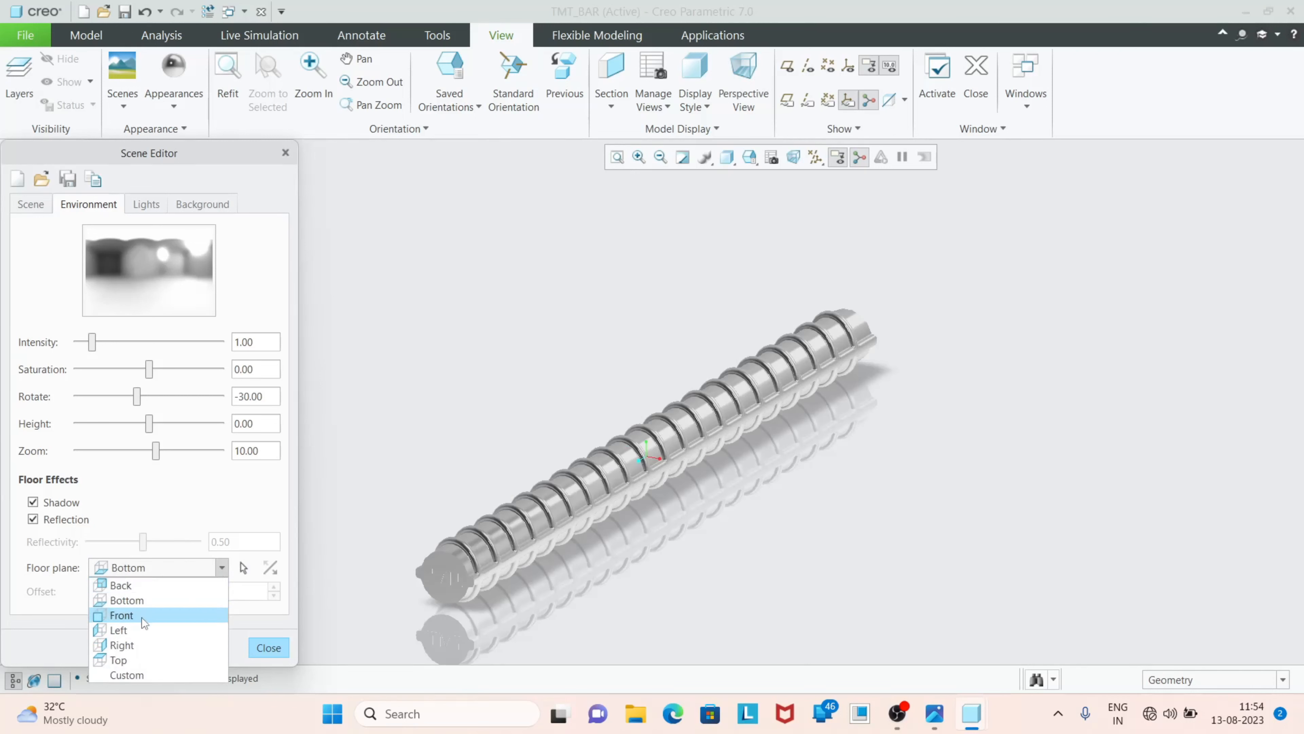
{"action": "left_click", "coordinate": [136, 644]}
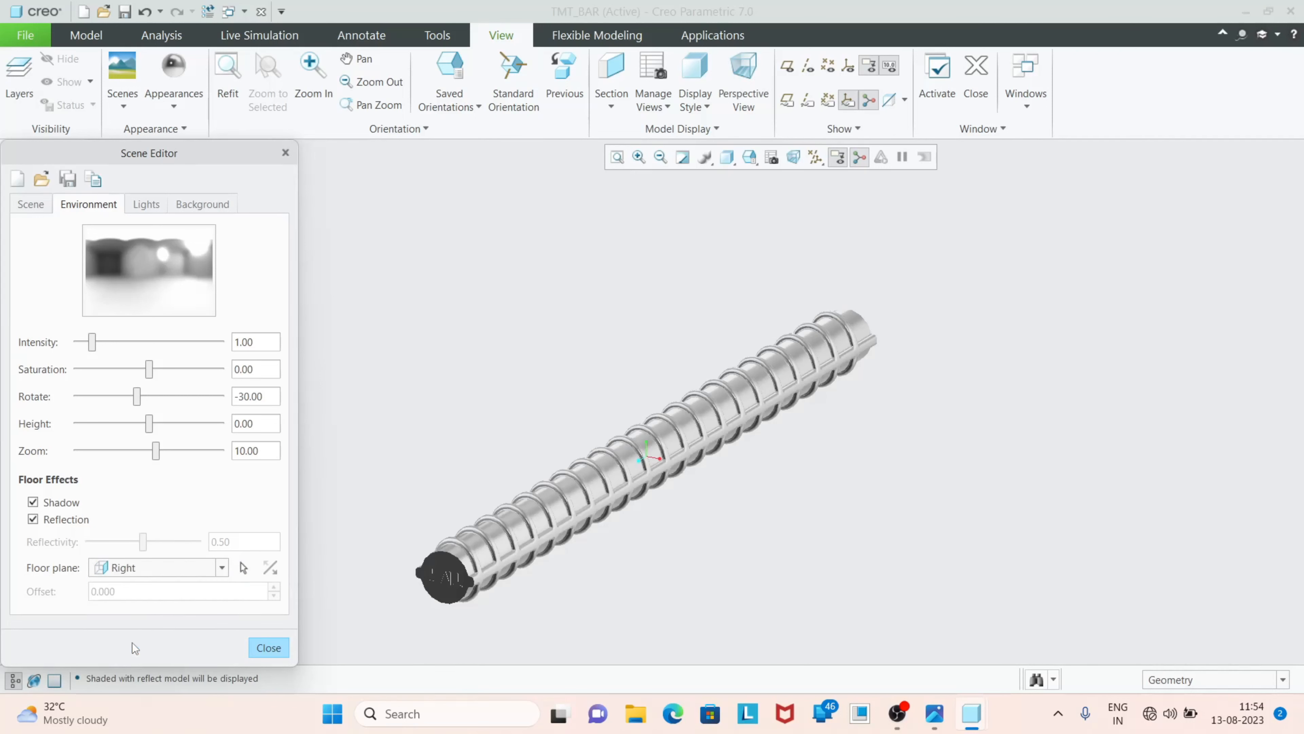
Set the scene's floor plane to Top and check the reflection from another angle
{"action": "left_click", "coordinate": [222, 568]}
{"action": "left_click", "coordinate": [147, 660]}
{"action": "middle_click_drag", "start_coordinate": [573, 582], "coordinate": [771, 429]}
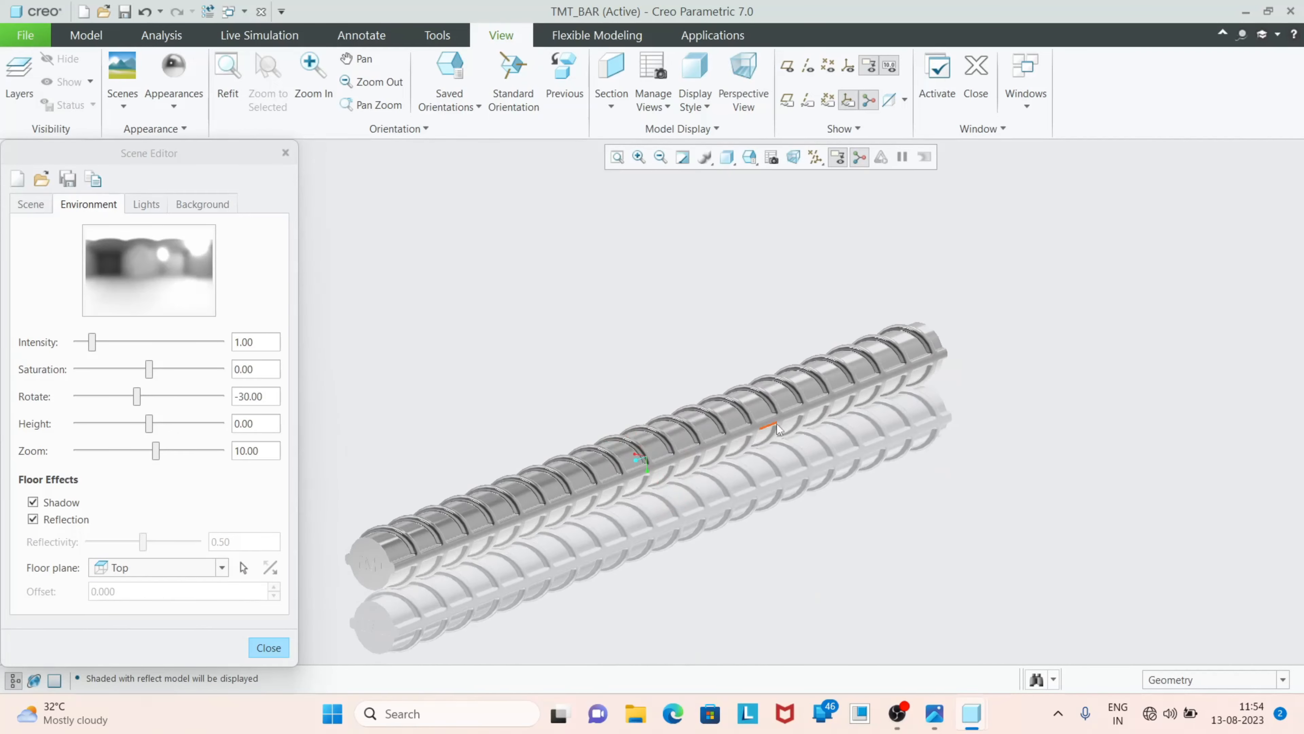
Turn off the floor reflection and shadow again, closing the Scene Editor, and inspect the finished bar
{"action": "left_click", "coordinate": [33, 520]}
{"action": "left_click", "coordinate": [33, 502]}
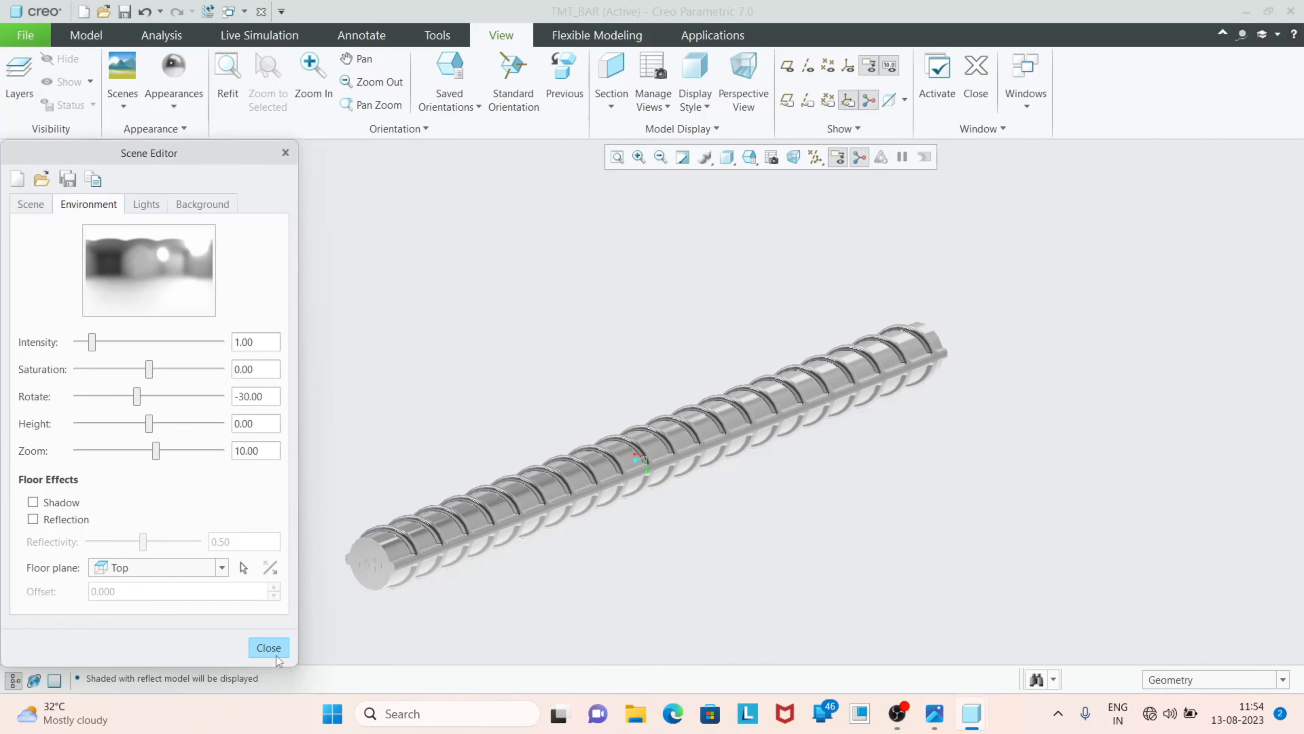
{"action": "left_click", "coordinate": [269, 647]}
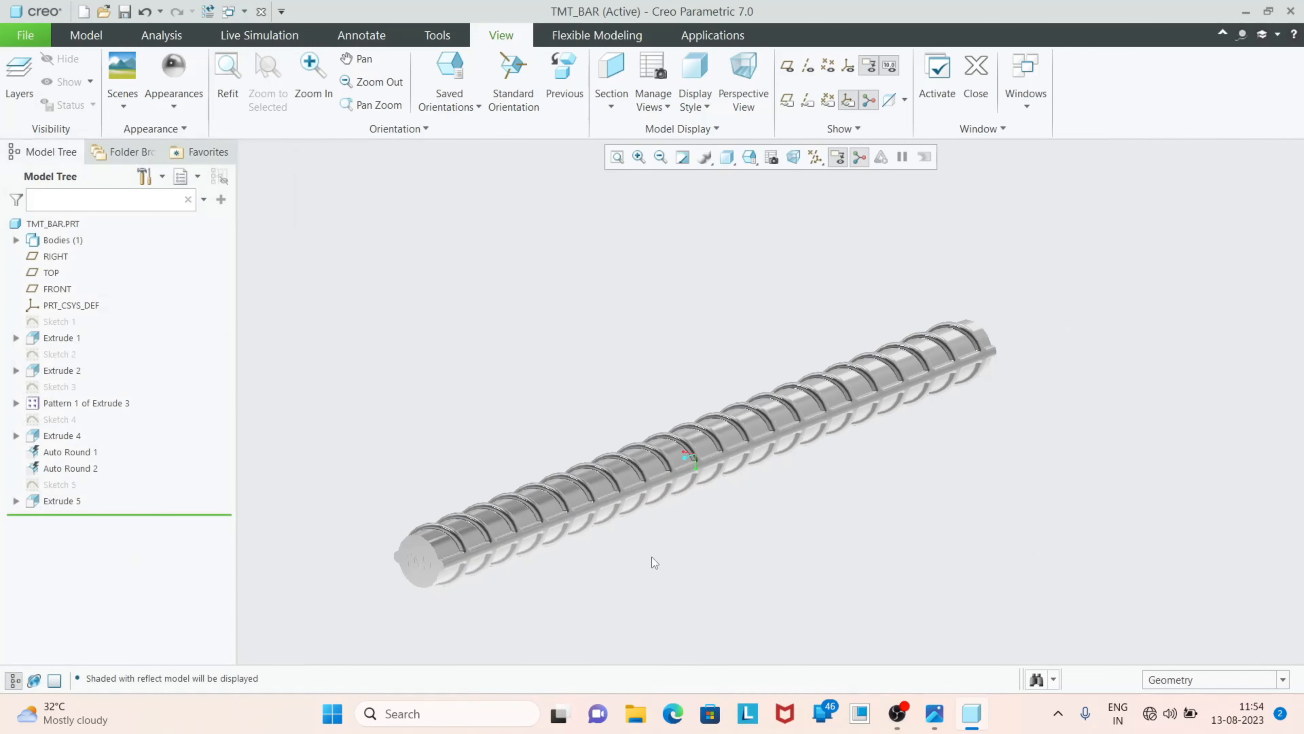
{"action": "mouse_move", "coordinate": [652, 557]}
{"action": "middle_mouse_down"}
{"action": "mouse_move", "coordinate": [675, 539]}
{"action": "mouse_move", "coordinate": [661, 553]}
{"action": "mouse_move", "coordinate": [619, 507]}
{"action": "mouse_move", "coordinate": [631, 554]}
{"action": "mouse_move", "coordinate": [675, 531]}
{"action": "mouse_move", "coordinate": [634, 547]}
{"action": "mouse_move", "coordinate": [617, 584]}
{"action": "mouse_move", "coordinate": [632, 568]}
{"action": "middle_mouse_up"}
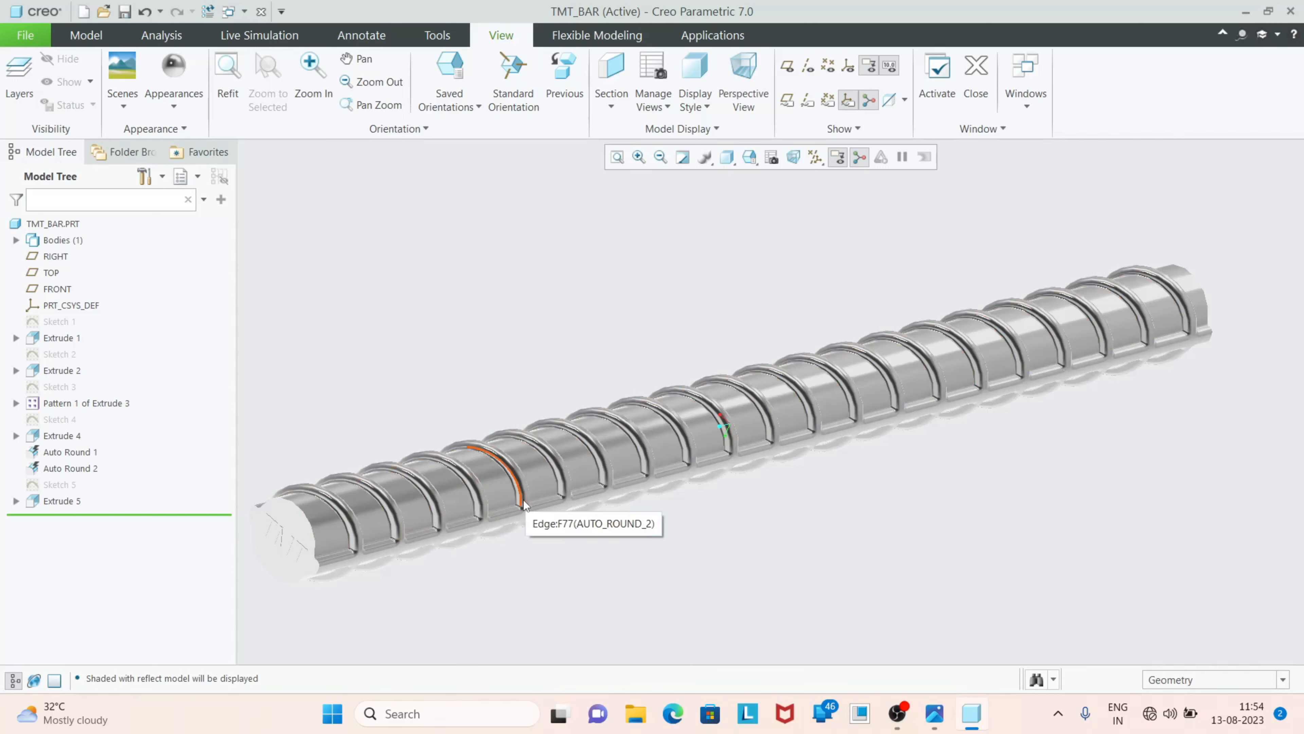
{"action": "scroll", "coordinate": [726, 623], "scroll_direction": "down", "scroll_amount": 2}
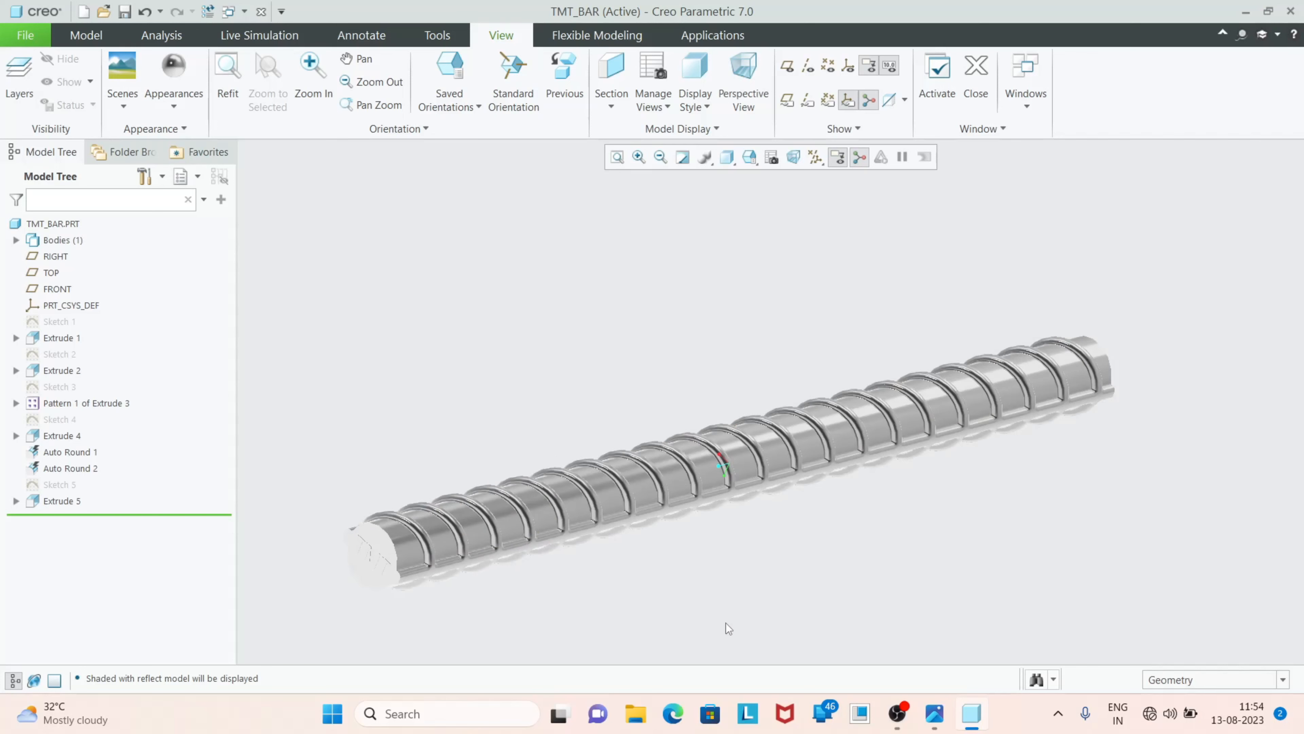
{"action": "scroll", "coordinate": [570, 582], "scroll_direction": "up", "scroll_amount": 2}
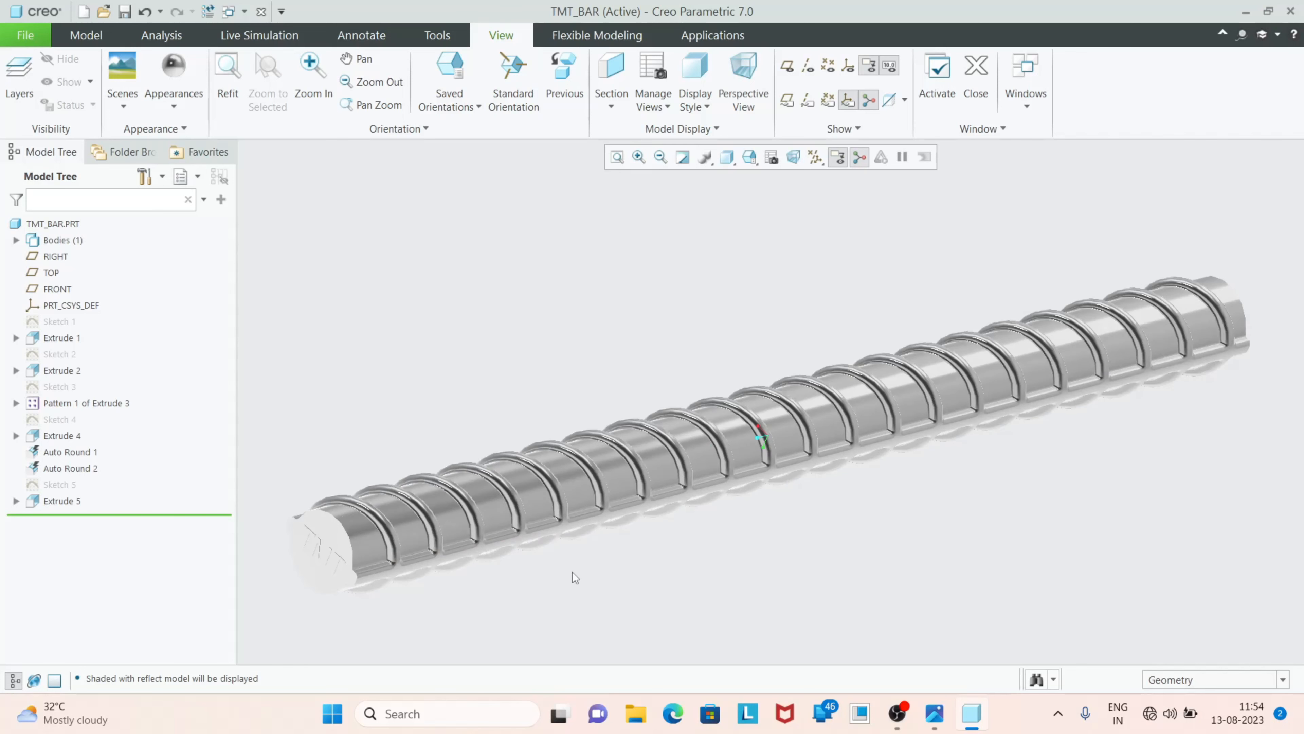